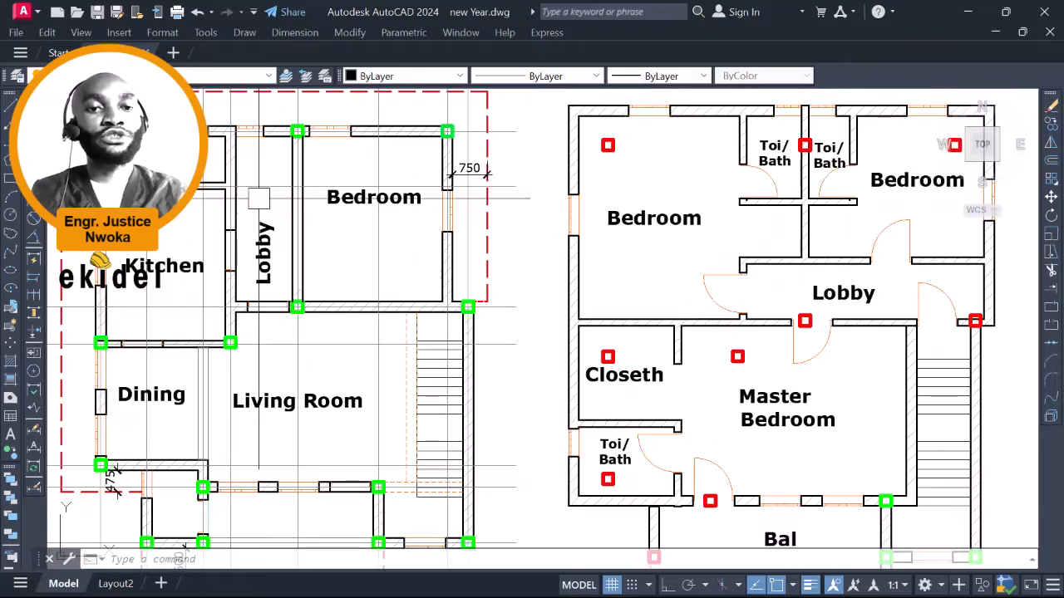
# Step: Compare the ground floor plan with the two first floor plan versions, looking at room layouts and column positions
pyautogui.scroll(-2, 307, 202)
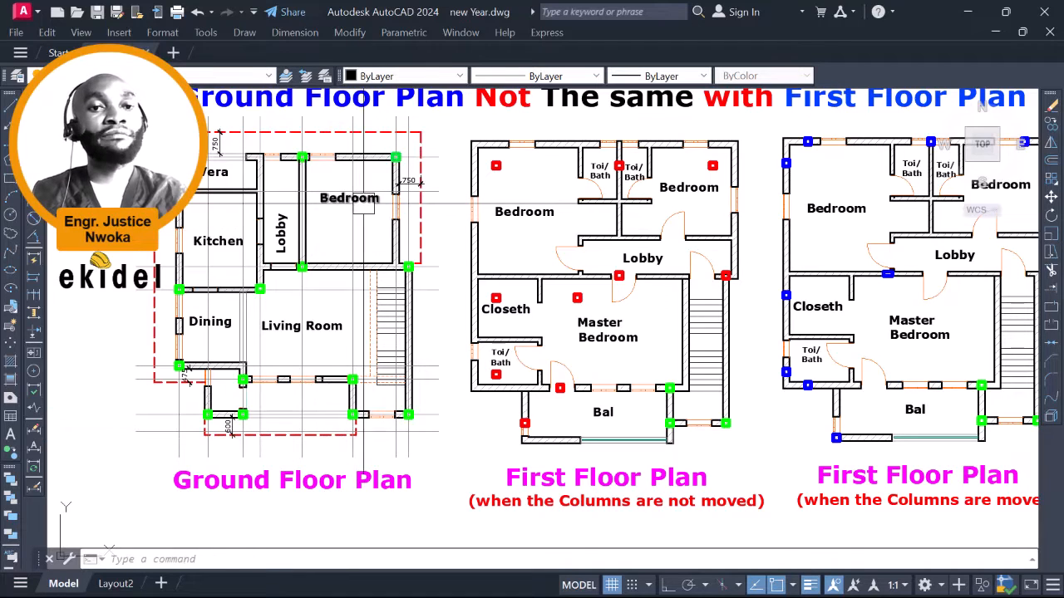
pyautogui.moveTo(352, 302); pyautogui.dragTo(326, 289, button='middle')
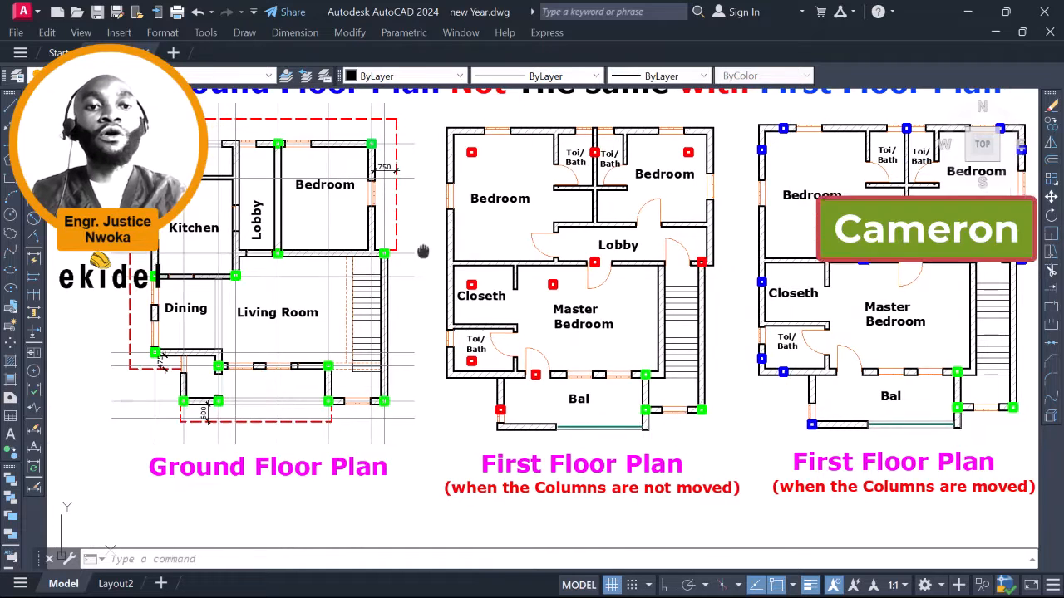
pyautogui.moveTo(420, 249); pyautogui.dragTo(551, 313, button='middle')
pyautogui.scroll(2, 538, 199)
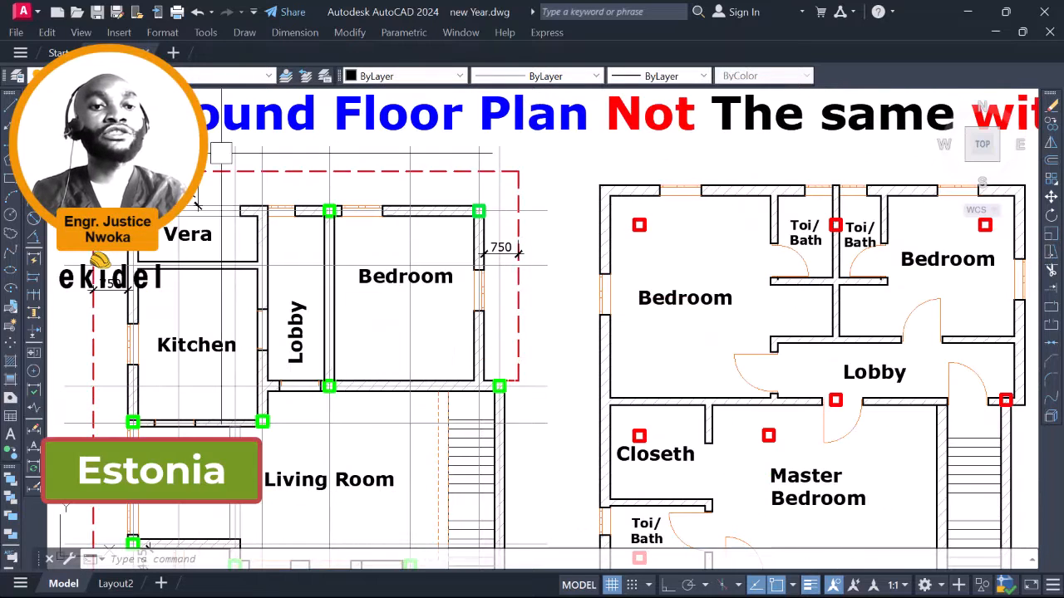
pyautogui.scroll(-2, 196, 202)
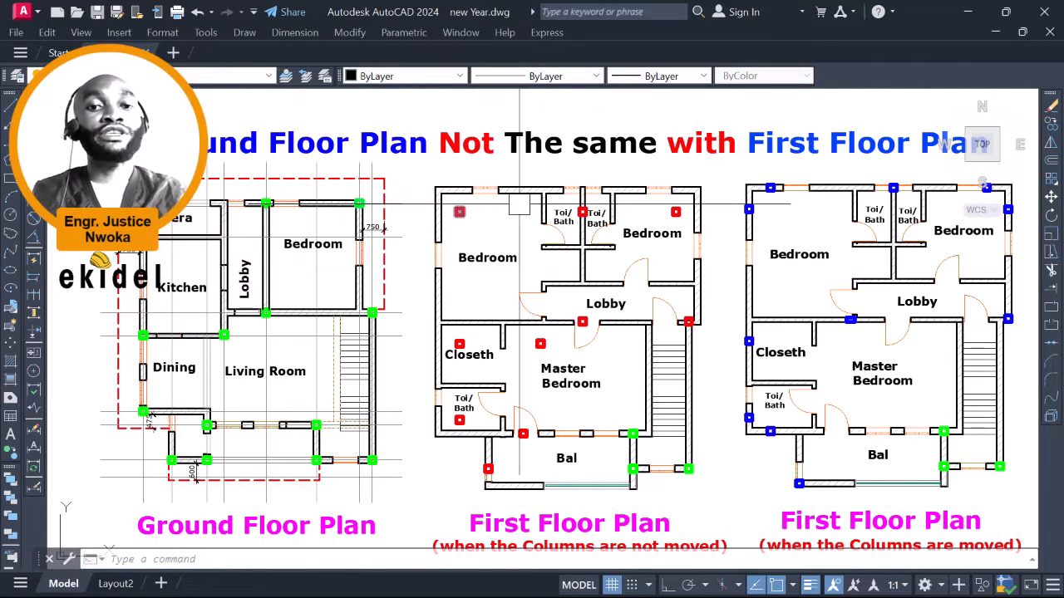
pyautogui.moveTo(520, 204); pyautogui.dragTo(431, 199, button='middle')
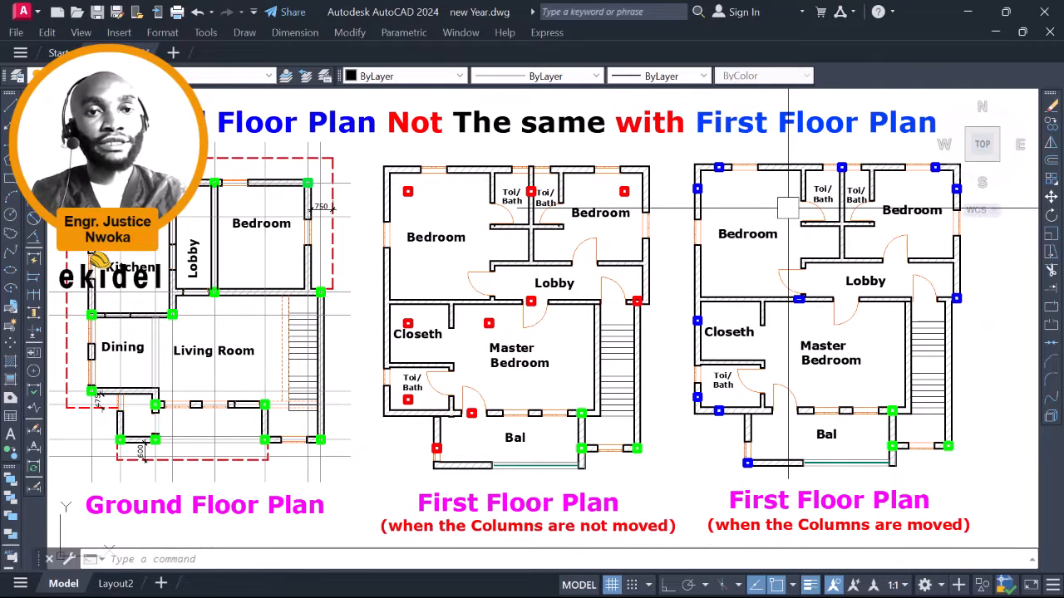
pyautogui.moveTo(558, 298); pyautogui.dragTo(622, 280, button='middle')
pyautogui.scroll(2, 154, 186)
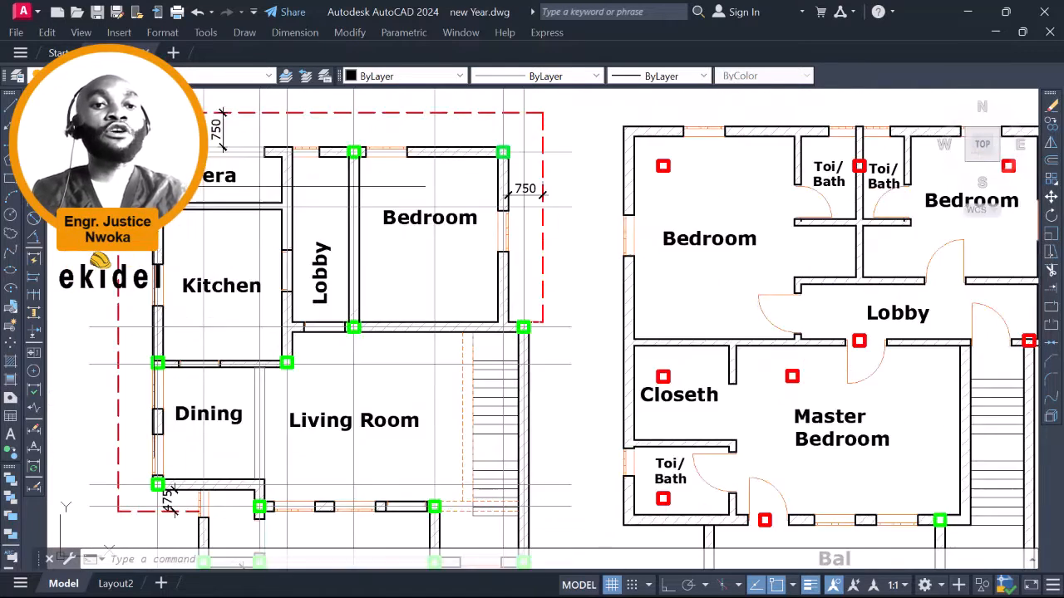
# Step: Examine the ground floor plan's green columns, room walls and dashed red outline with its 750, 475 and 600 offsets
pyautogui.moveTo(176, 152); pyautogui.dragTo(228, 198, button='middle')
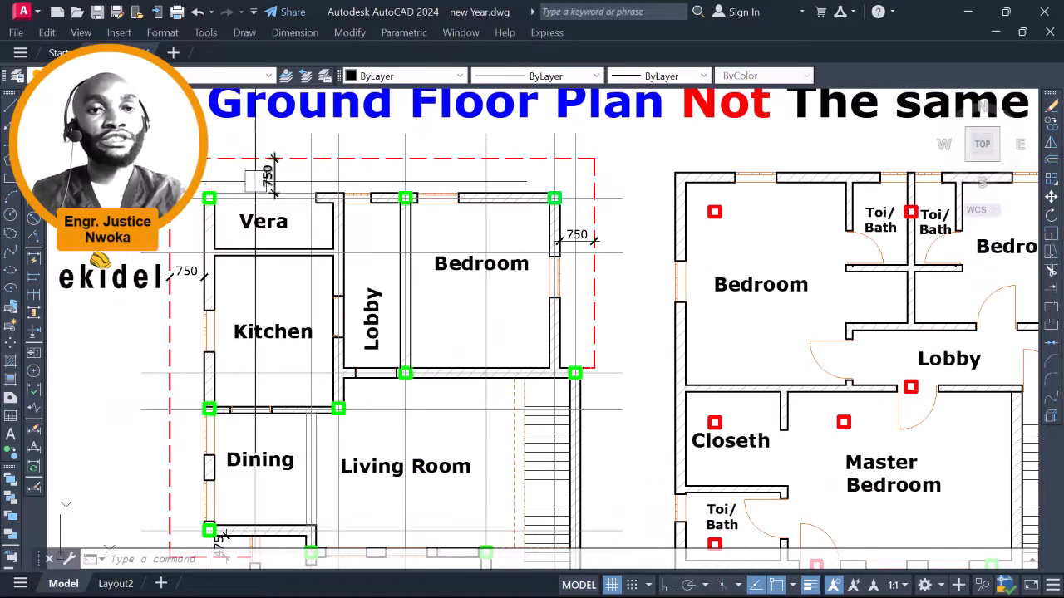
pyautogui.scroll(2, 256, 181)
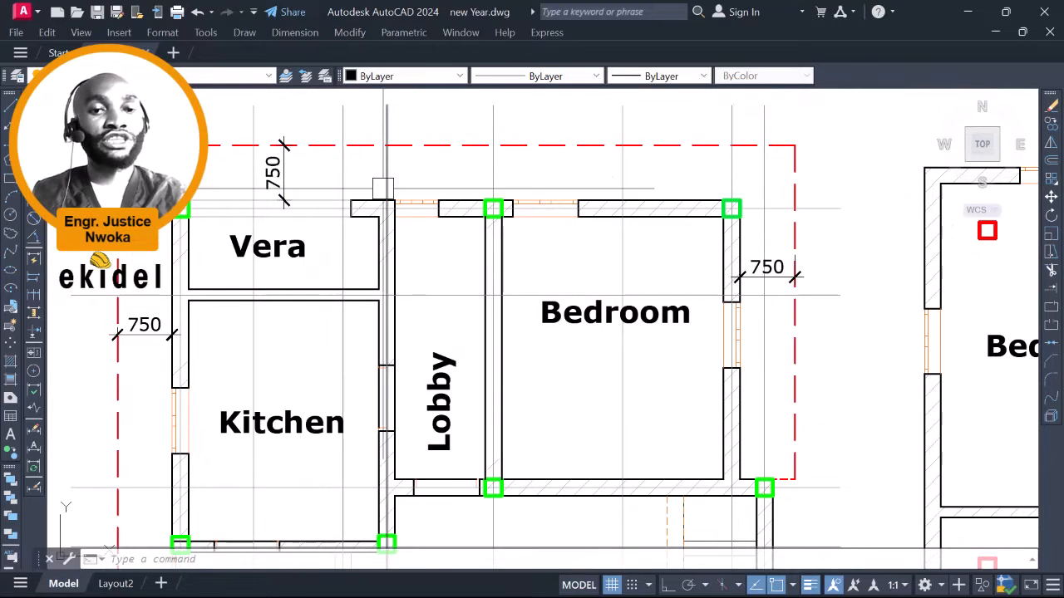
pyautogui.scroll(-2, 385, 188)
pyautogui.moveTo(446, 202); pyautogui.dragTo(371, 170, button='middle')
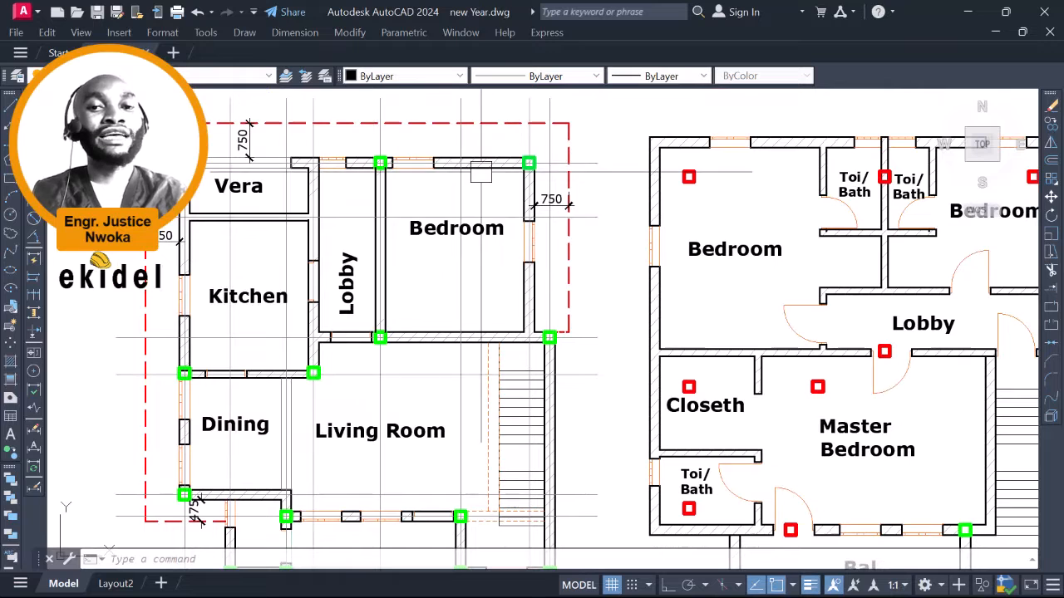
pyautogui.scroll(-2, 400, 177)
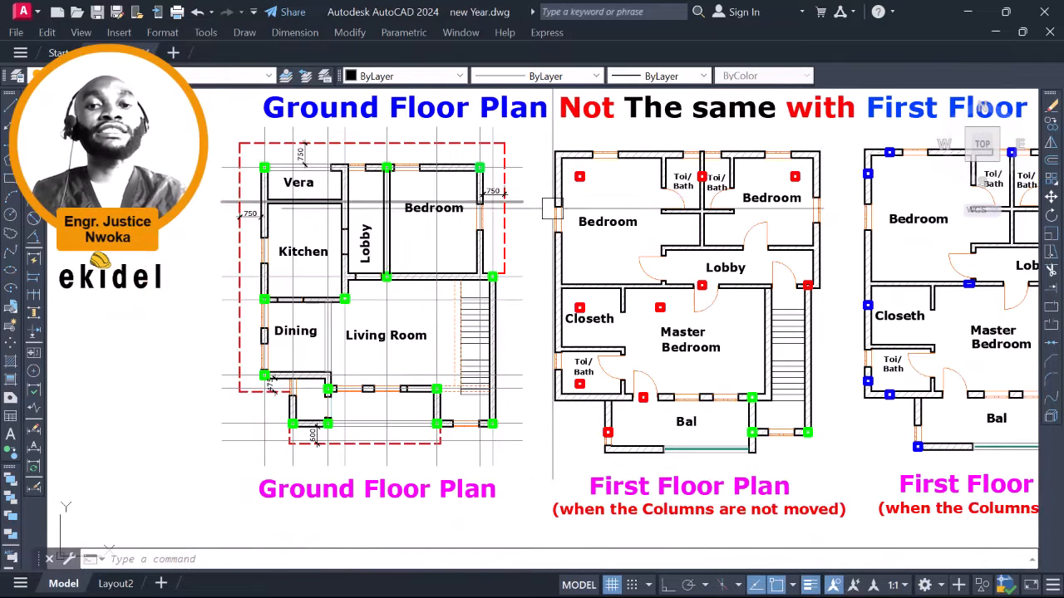
pyautogui.moveTo(548, 208)
pyautogui.mouseDown(button='middle')
pyautogui.moveTo(450, 204)
pyautogui.moveTo(445, 218)
pyautogui.mouseUp(button='middle')
pyautogui.scroll(2, 293, 138)
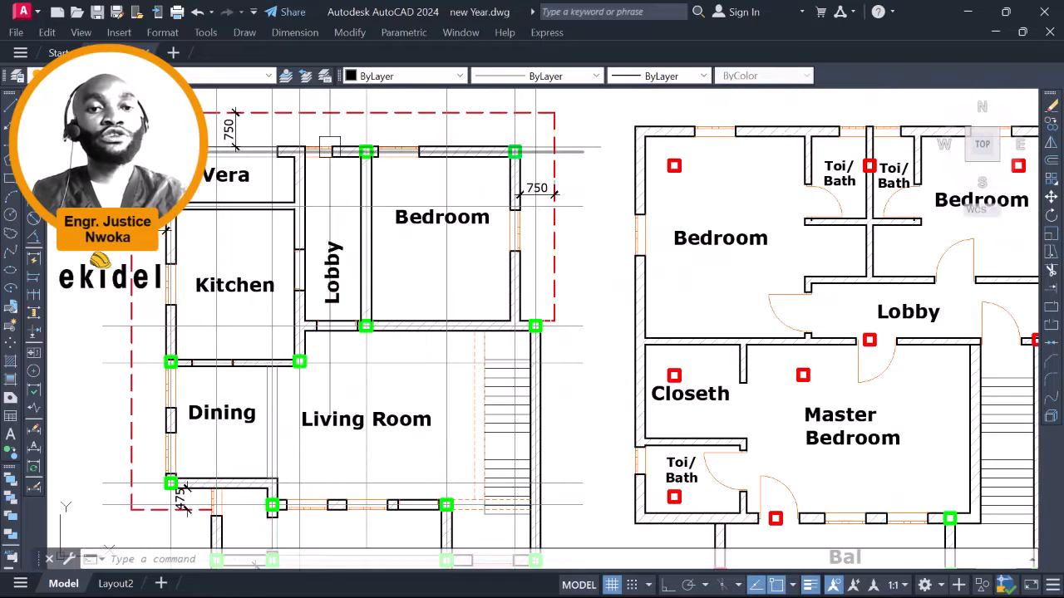
pyautogui.scroll(-2, 320, 151)
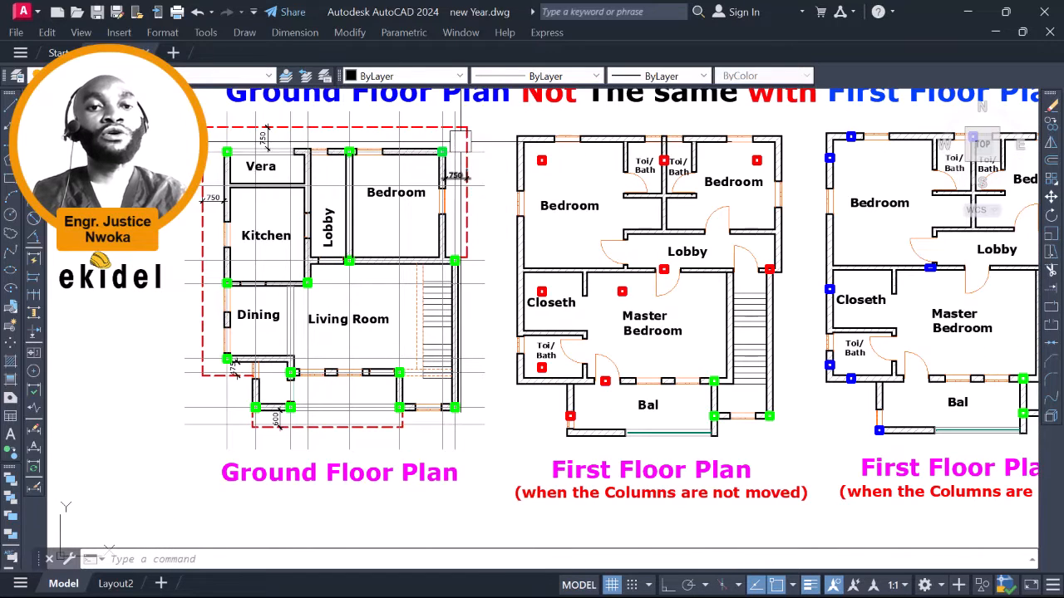
pyautogui.moveTo(354, 349)
pyautogui.mouseDown(button='middle')
pyautogui.moveTo(262, 359)
pyautogui.moveTo(323, 349)
pyautogui.moveTo(342, 386)
pyautogui.mouseUp(button='middle')
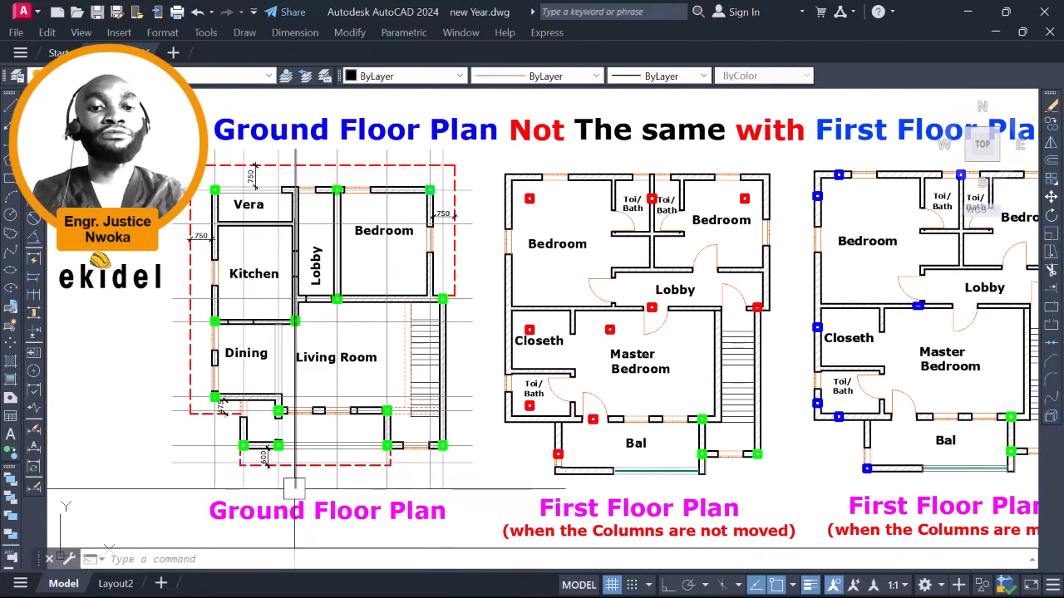
pyautogui.scroll(2, 290, 510)
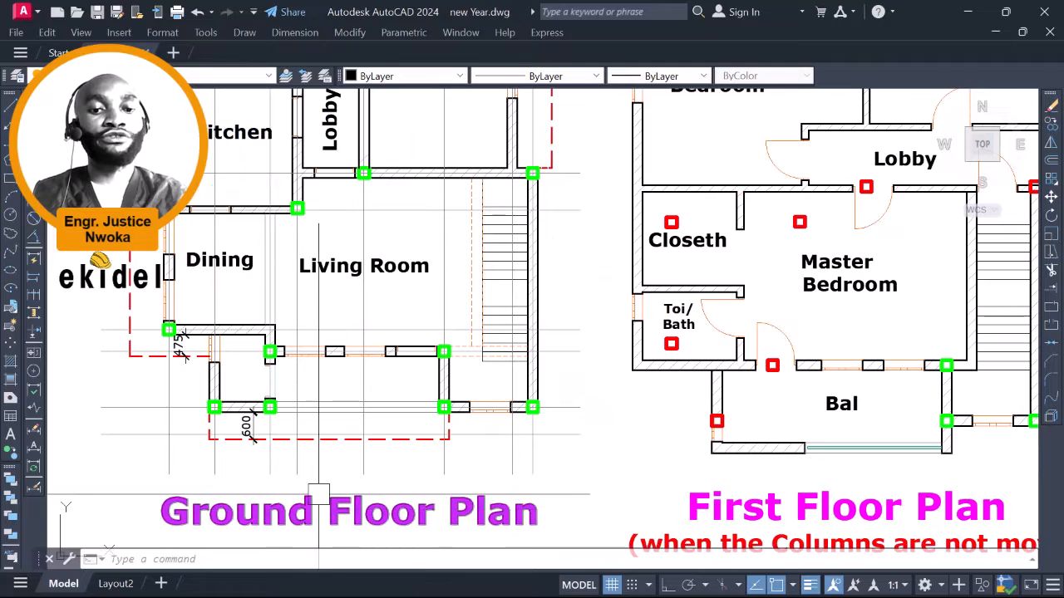
pyautogui.scroll(-2, 303, 314)
pyautogui.moveTo(302, 314); pyautogui.dragTo(302, 361, button='middle')
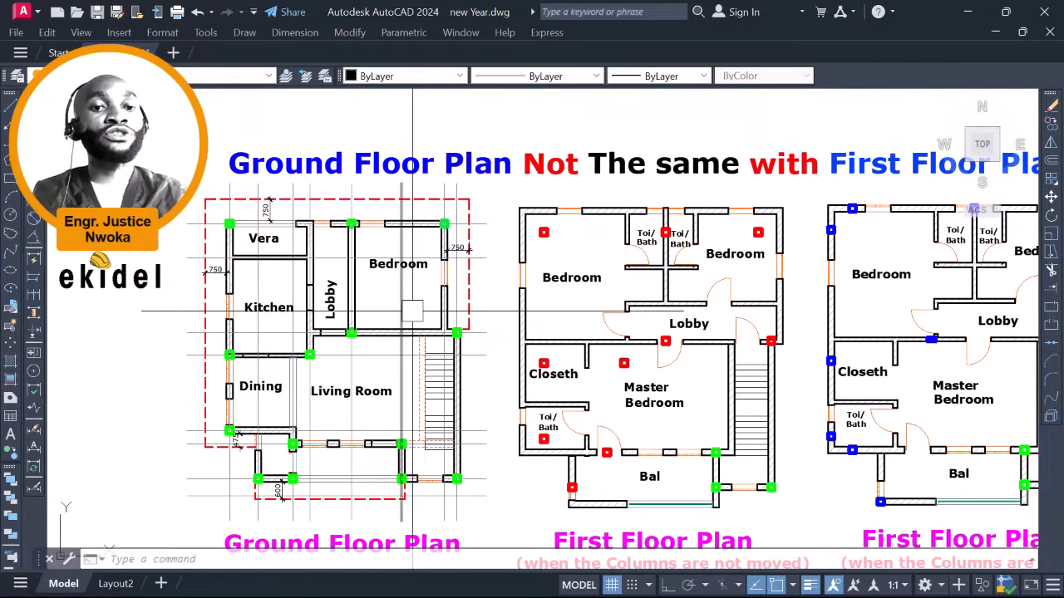
pyautogui.moveTo(412, 310); pyautogui.dragTo(372, 267, button='middle')
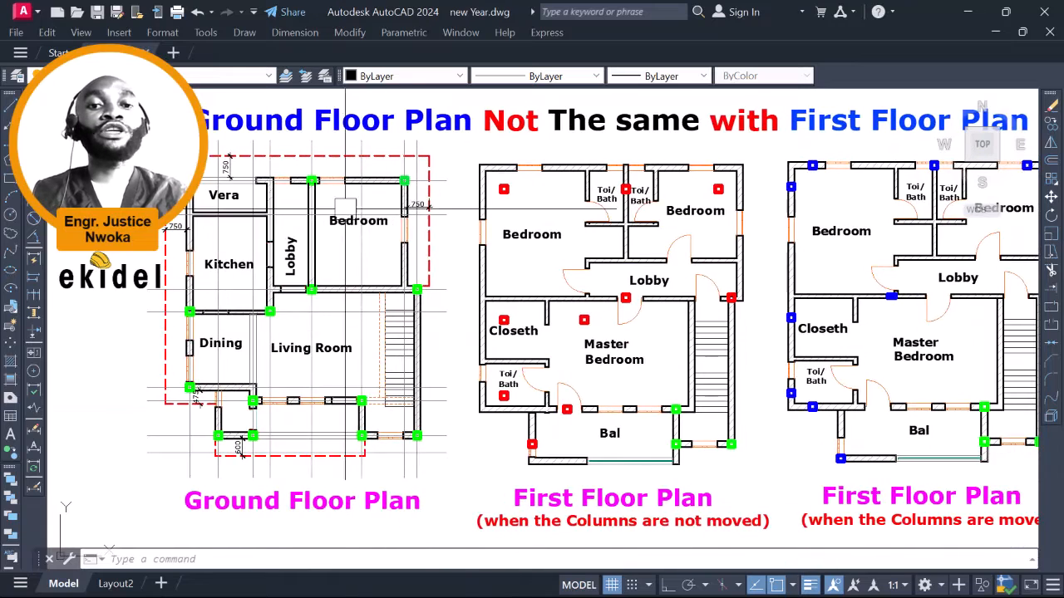
# Step: Inspect the red and green columns against the rooms and walls in the first floor plan whose columns are not moved
pyautogui.moveTo(582, 208); pyautogui.dragTo(471, 179, button='middle')
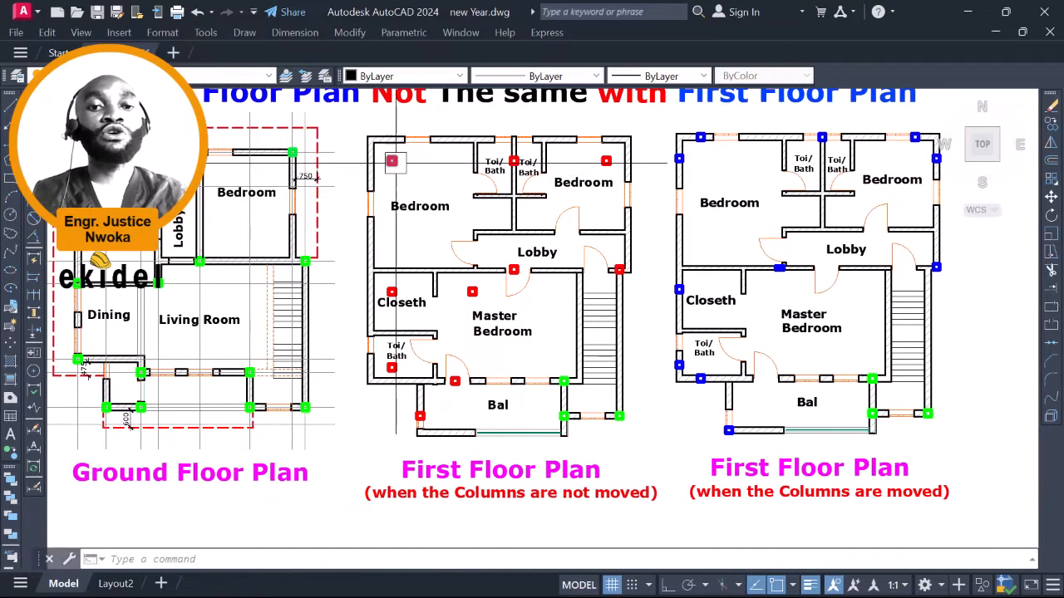
pyautogui.scroll(2, 396, 161)
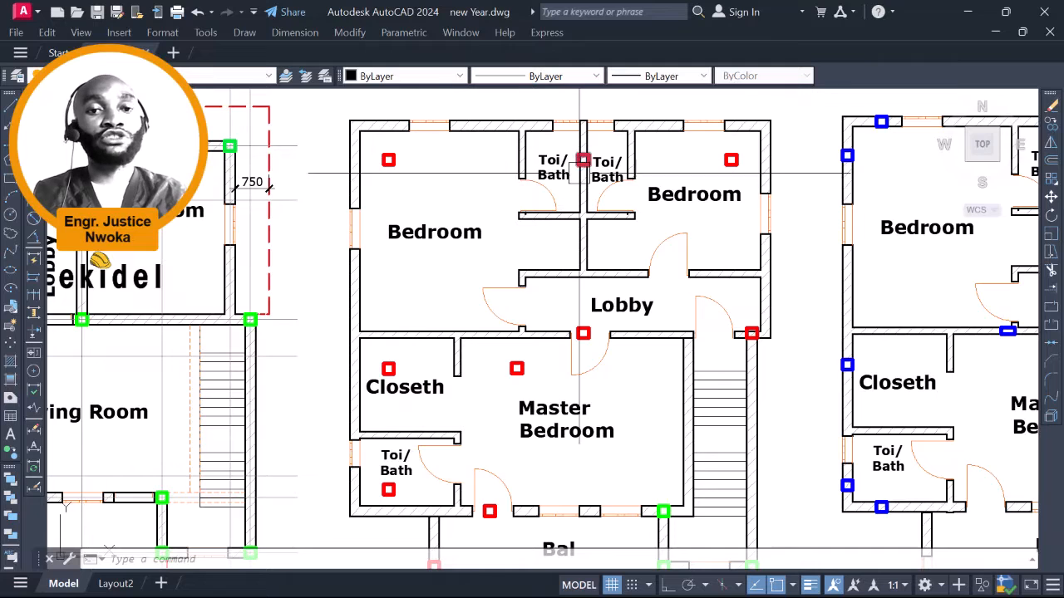
pyautogui.moveTo(385, 152); pyautogui.dragTo(347, 144, button='middle')
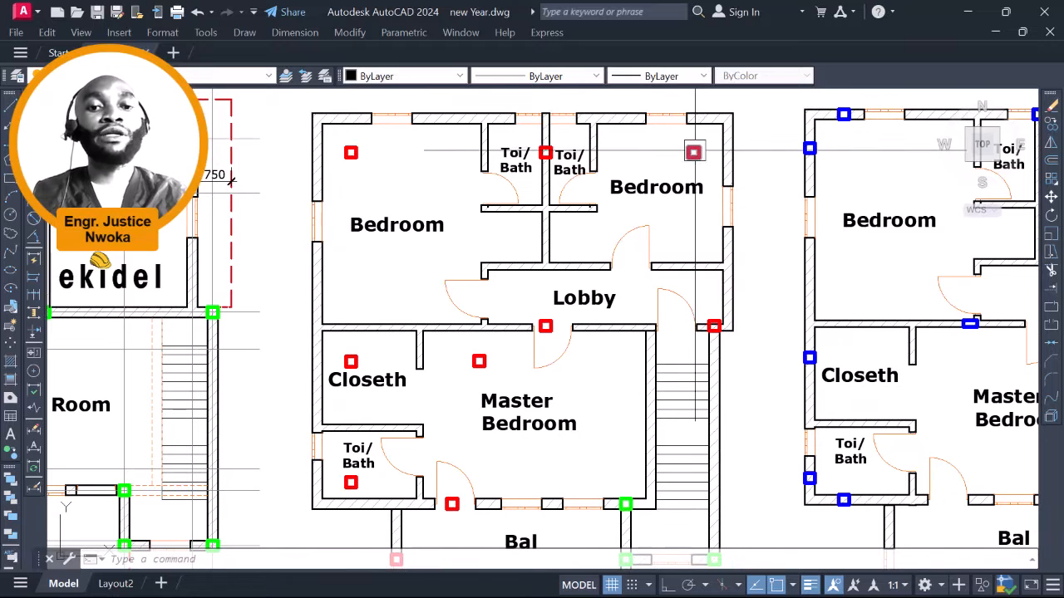
pyautogui.moveTo(469, 294); pyautogui.dragTo(468, 255, button='middle')
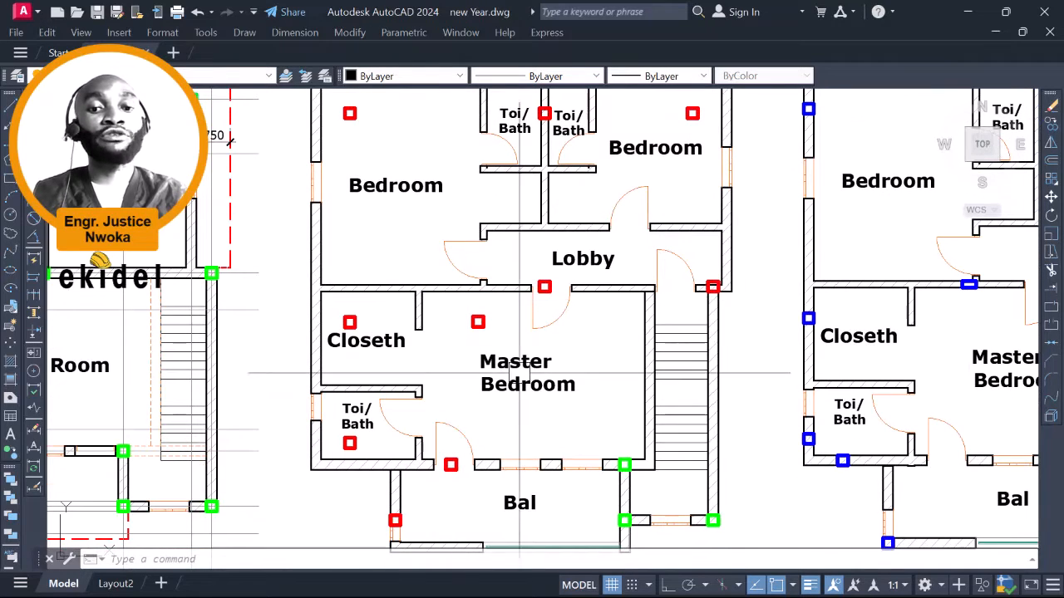
pyautogui.moveTo(520, 374); pyautogui.dragTo(509, 353, button='middle')
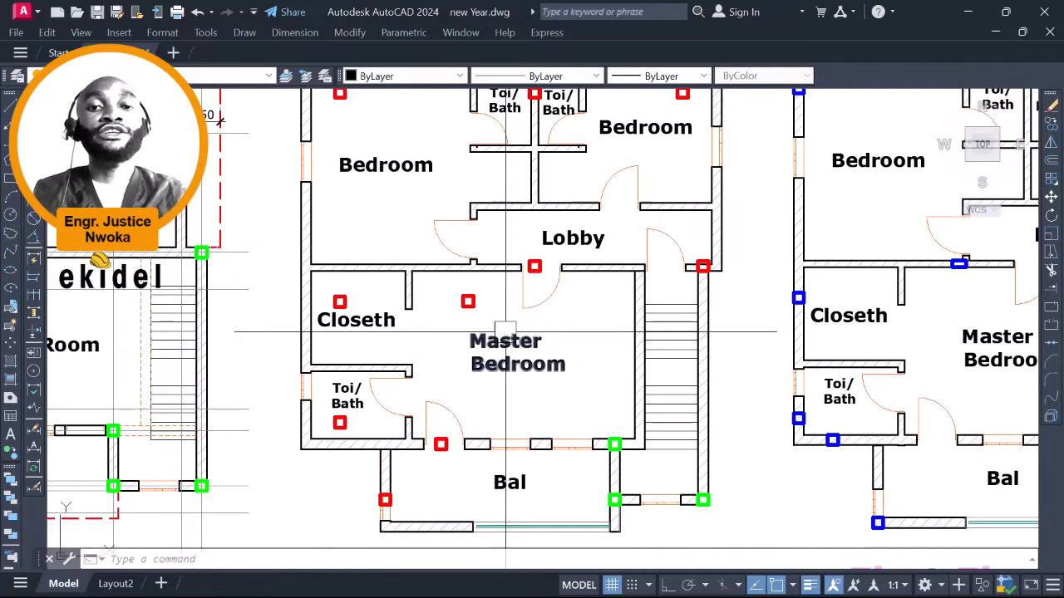
pyautogui.scroll(-2, 505, 333)
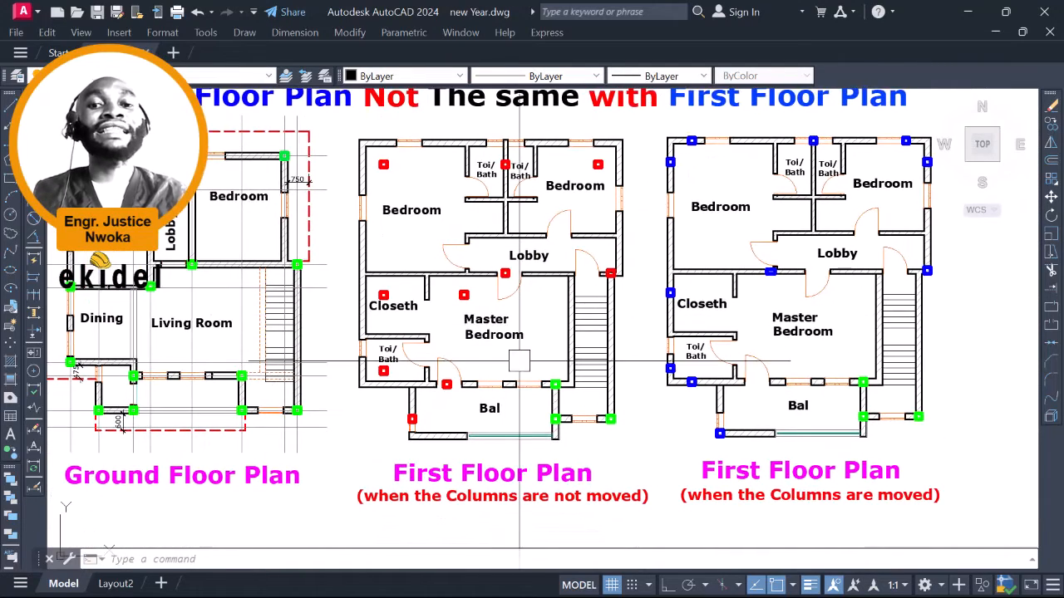
pyautogui.moveTo(430, 215); pyautogui.dragTo(527, 215, button='middle')
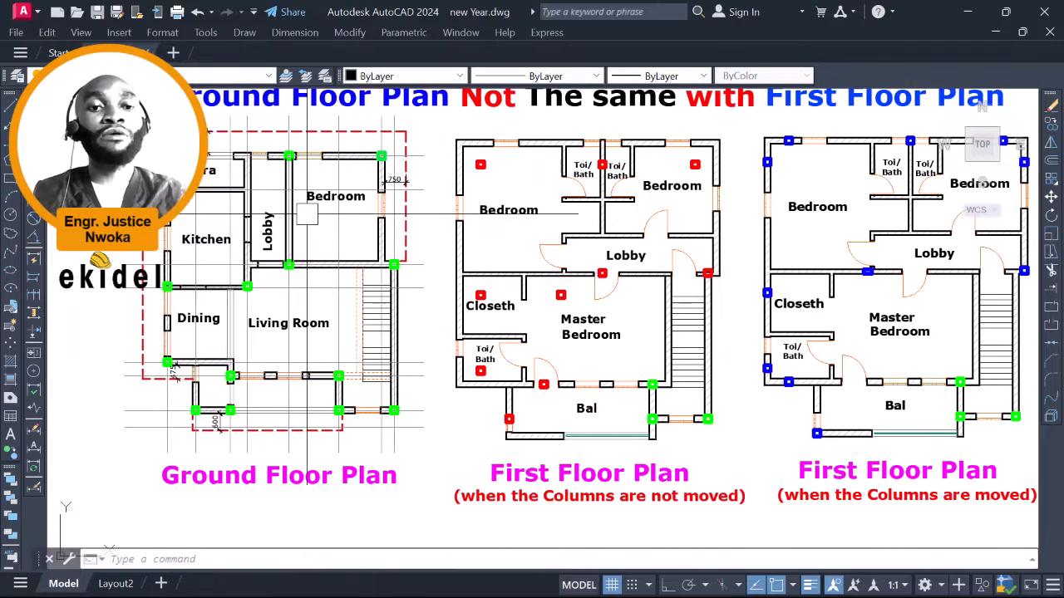
pyautogui.moveTo(269, 163); pyautogui.dragTo(241, 163, button='middle')
pyautogui.scroll(2, 565, 169)
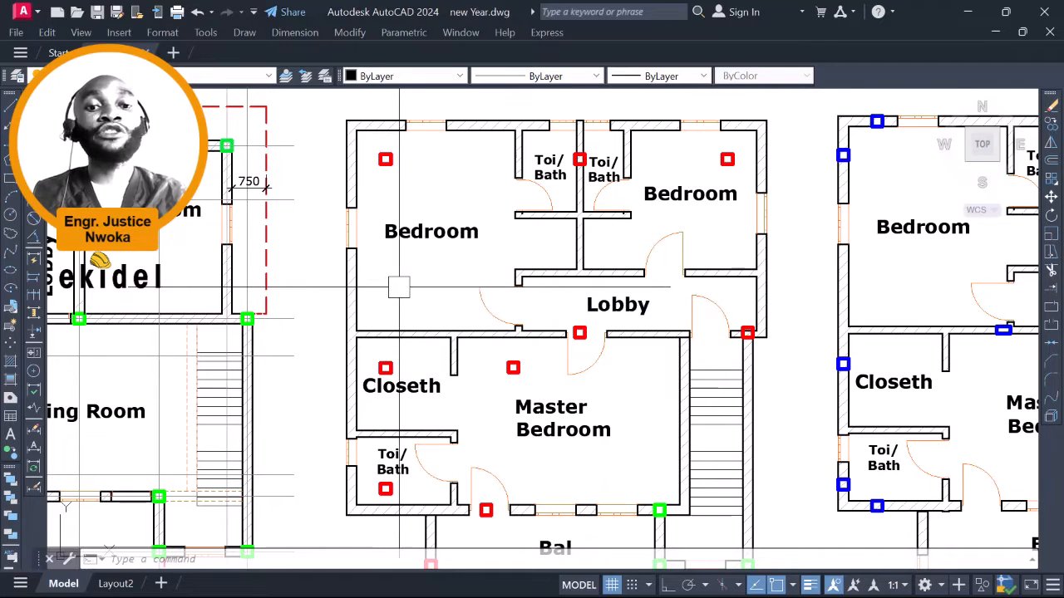
pyautogui.moveTo(404, 267); pyautogui.dragTo(380, 149, button='middle')
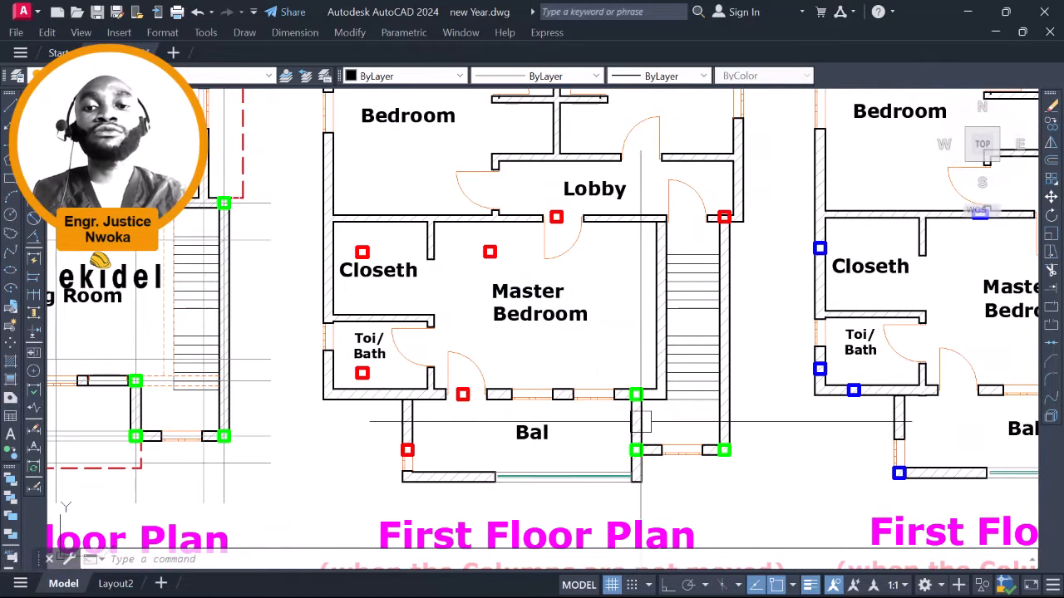
pyautogui.moveTo(631, 452); pyautogui.dragTo(565, 400, button='middle')
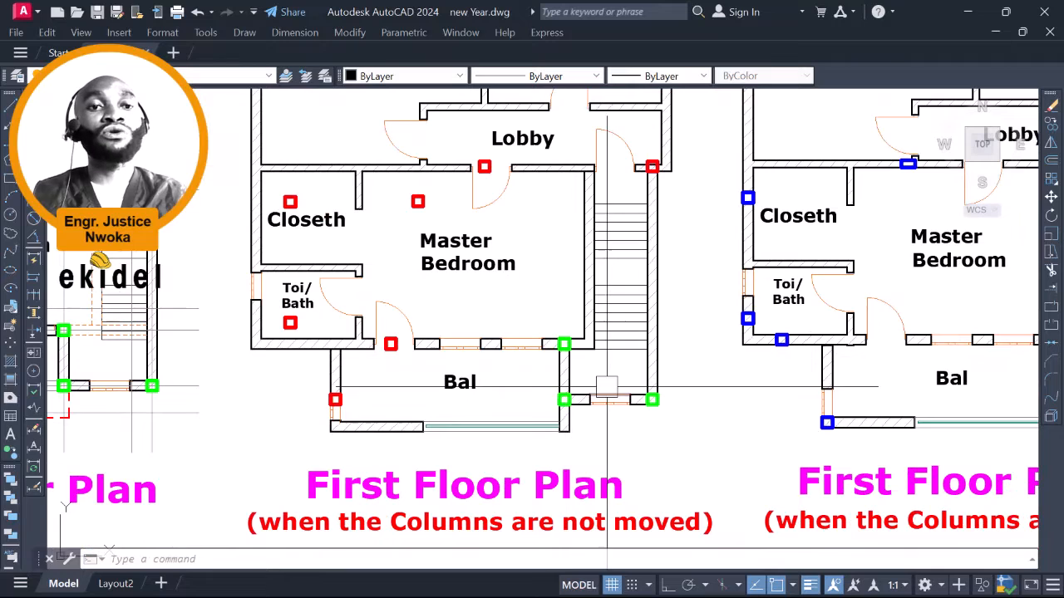
# Step: Examine the blue columns along the walls in the first floor plan with moved columns, and compare it with the other plans
pyautogui.scroll(-4, 564, 350)
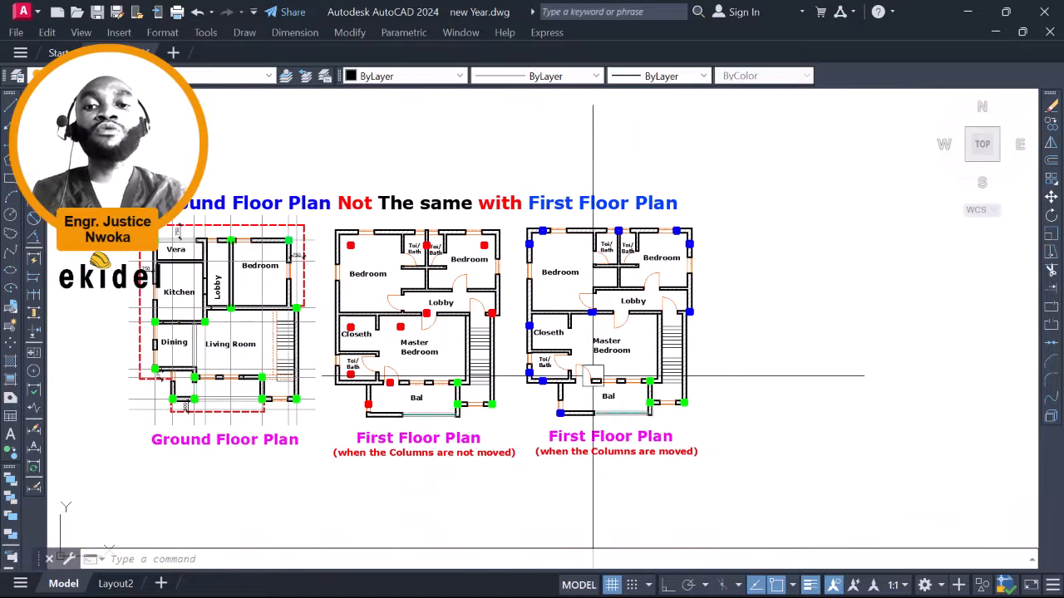
pyautogui.scroll(2, 595, 374)
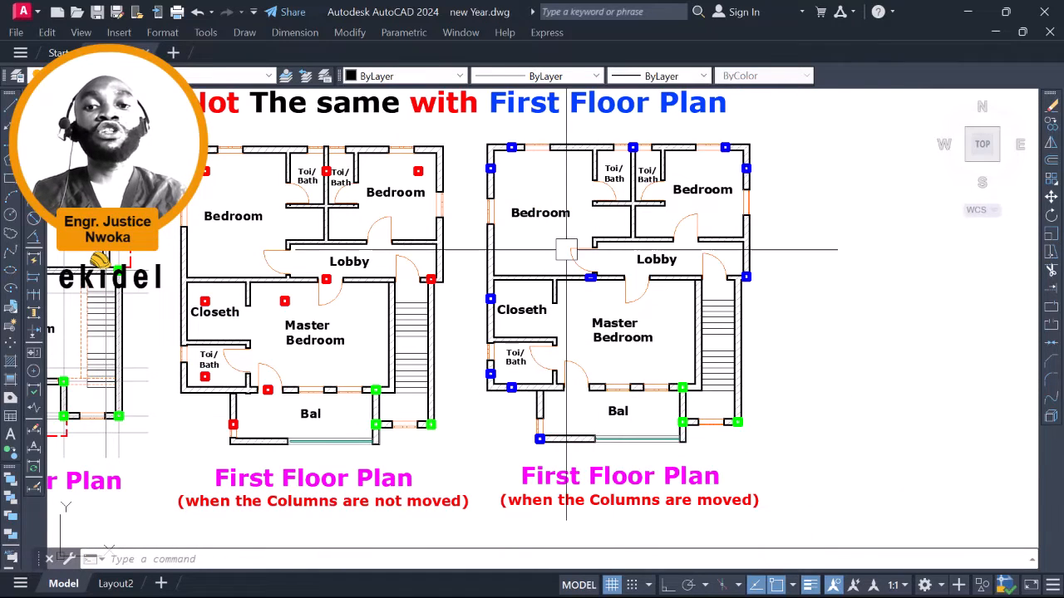
pyautogui.moveTo(563, 244); pyautogui.dragTo(564, 282, button='middle')
pyautogui.scroll(2, 519, 187)
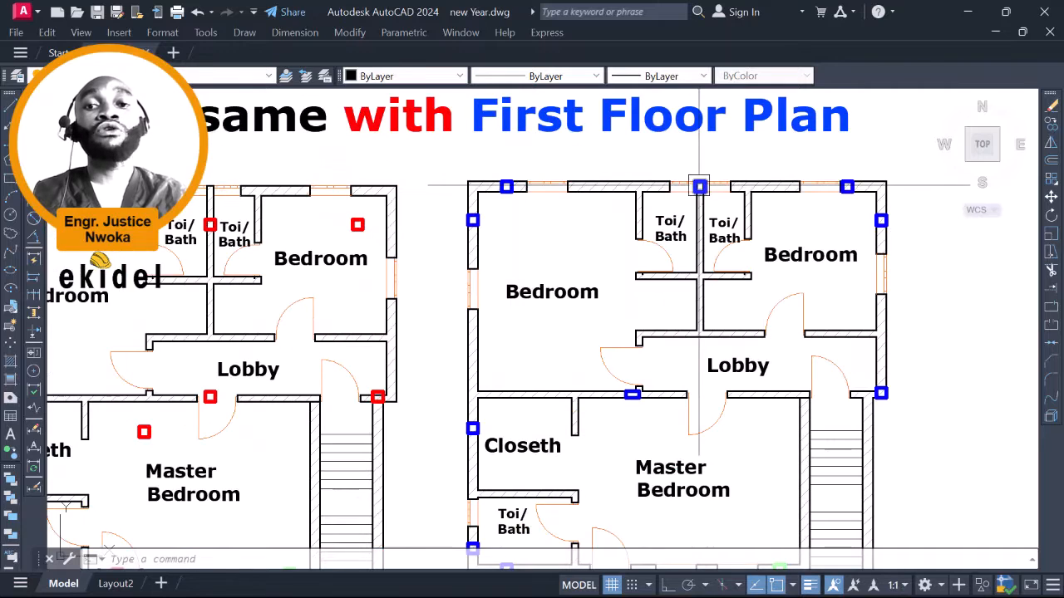
pyautogui.moveTo(582, 150); pyautogui.dragTo(654, 160, button='middle')
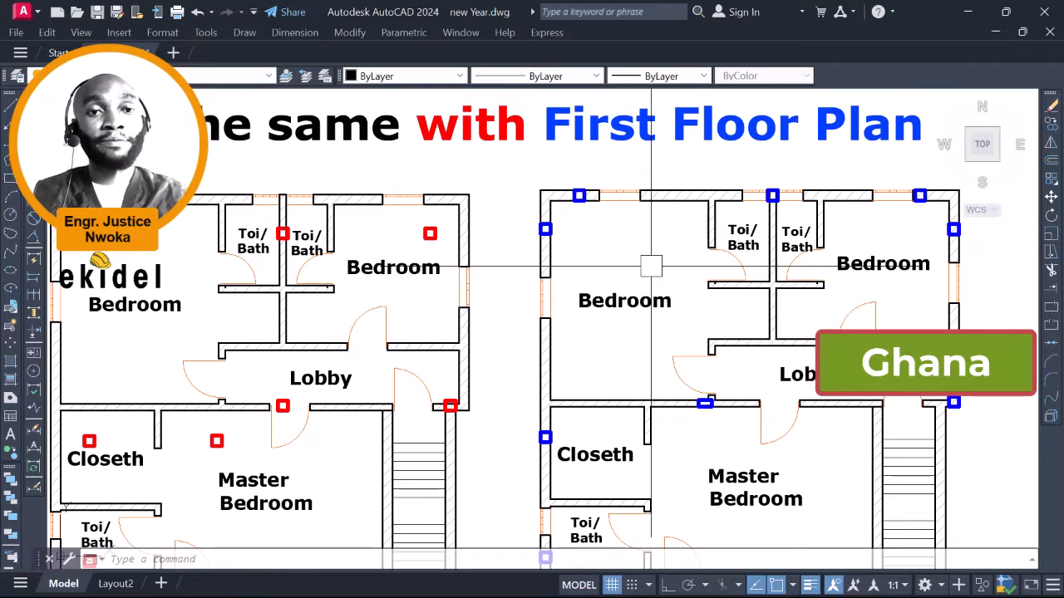
pyautogui.moveTo(690, 242)
pyautogui.mouseDown(button='middle')
pyautogui.moveTo(654, 205)
pyautogui.moveTo(644, 222)
pyautogui.mouseUp(button='middle')
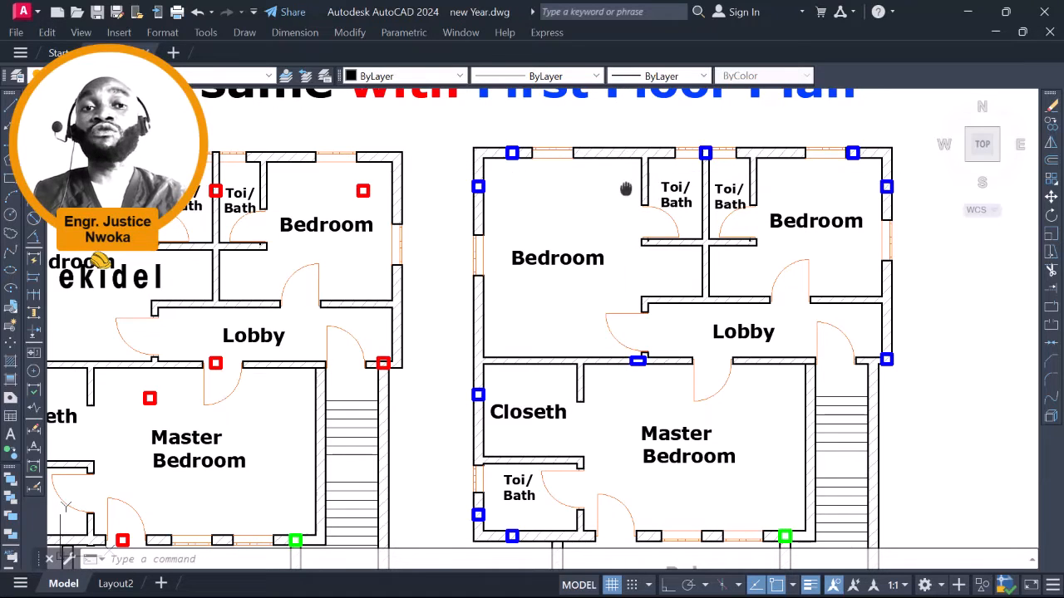
pyautogui.moveTo(624, 180); pyautogui.dragTo(622, 170, button='middle')
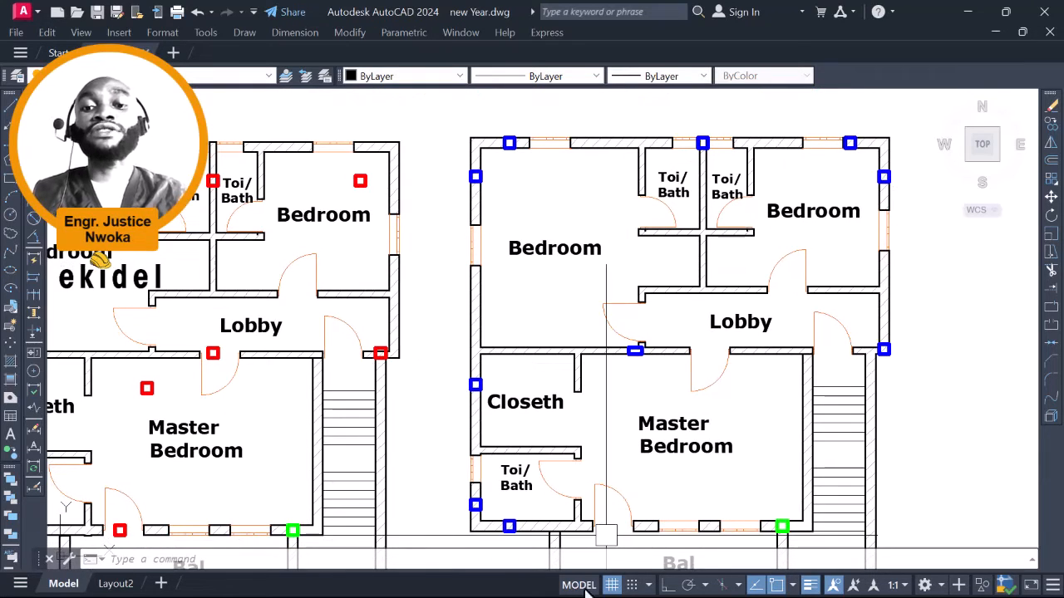
pyautogui.scroll(-2, 657, 311)
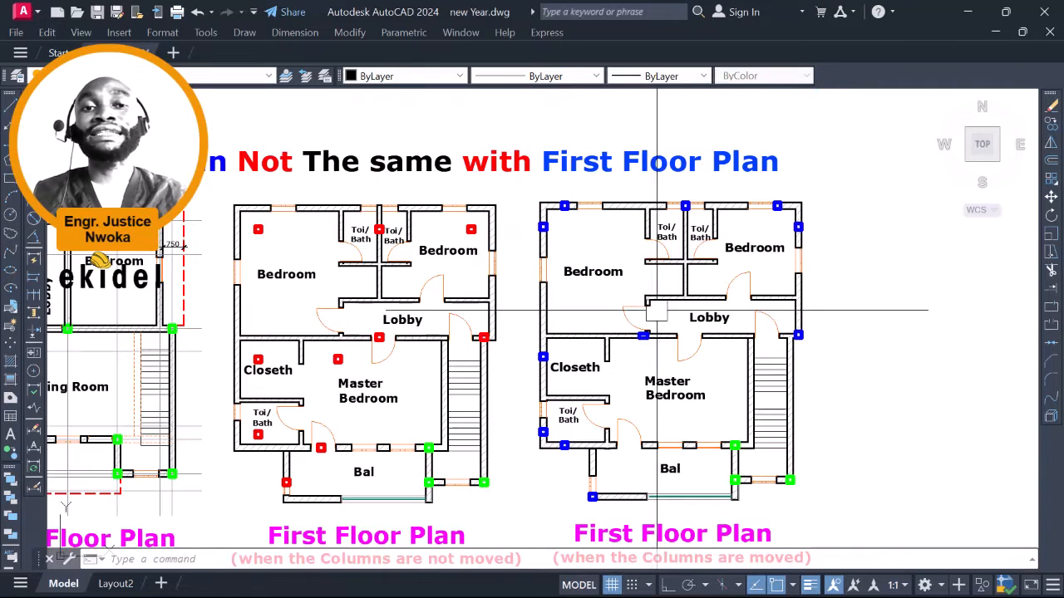
pyautogui.moveTo(487, 337)
pyautogui.mouseDown(button='middle')
pyautogui.moveTo(570, 309)
pyautogui.moveTo(607, 315)
pyautogui.mouseUp(button='middle')
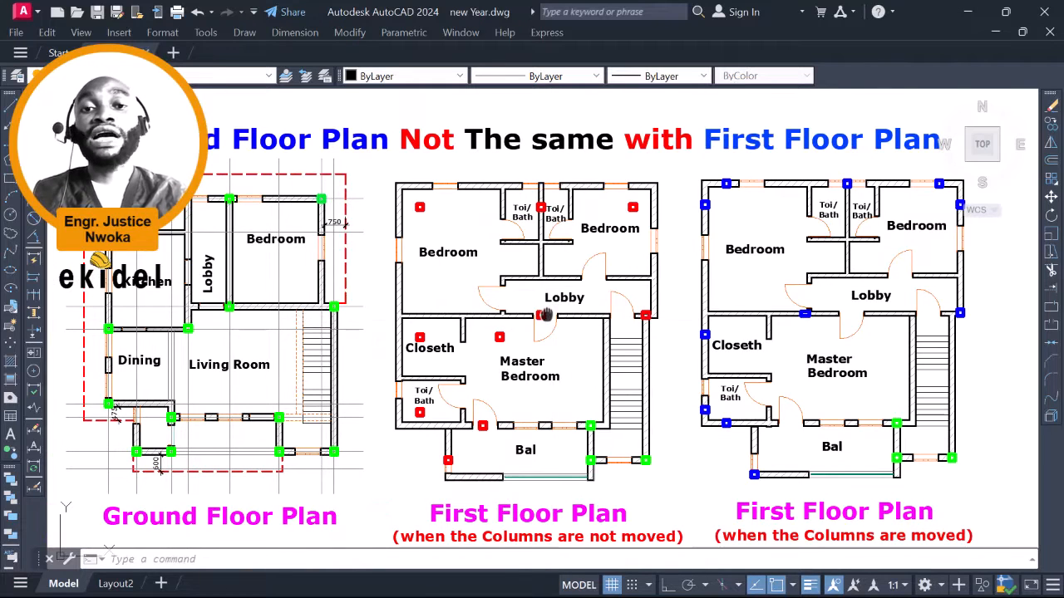
pyautogui.moveTo(552, 315); pyautogui.dragTo(554, 305, button='middle')
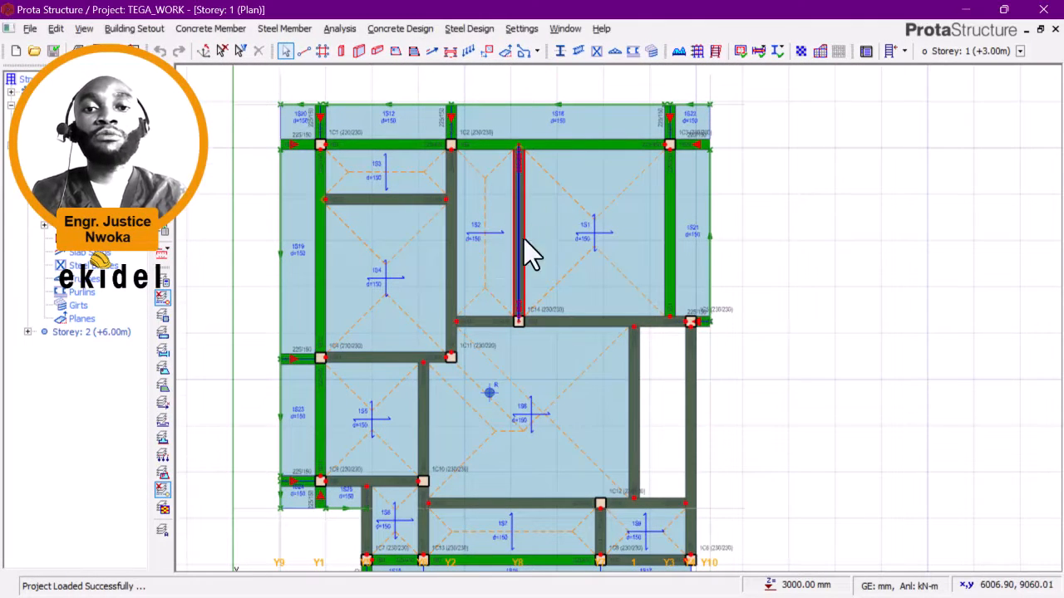
# Step: Examine the columns, beams and cantilever edge slabs on the Storey 1 plan, from the upper edge down to slab 1S6
pyautogui.scroll(3, 527, 249)
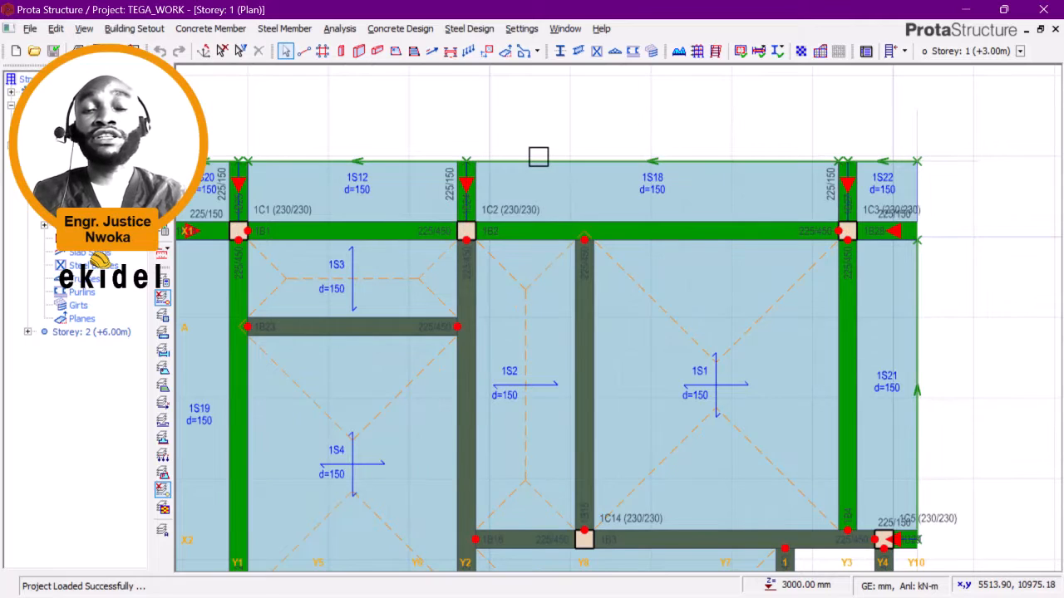
pyautogui.moveTo(441, 198); pyautogui.dragTo(518, 176, button='middle')
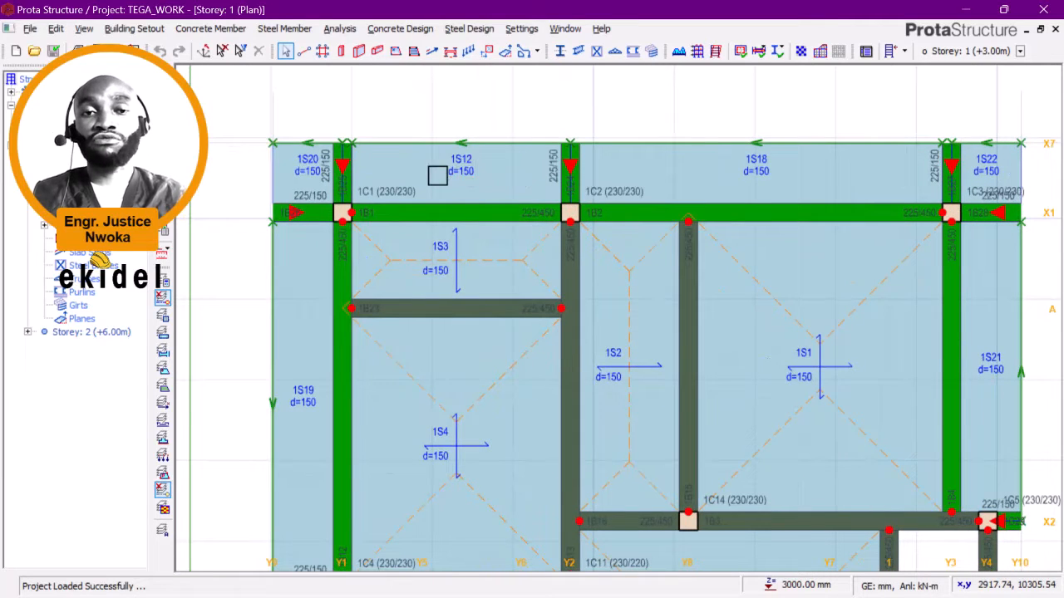
pyautogui.scroll(-2, 468, 185)
pyautogui.moveTo(468, 225); pyautogui.dragTo(469, 263, button='middle')
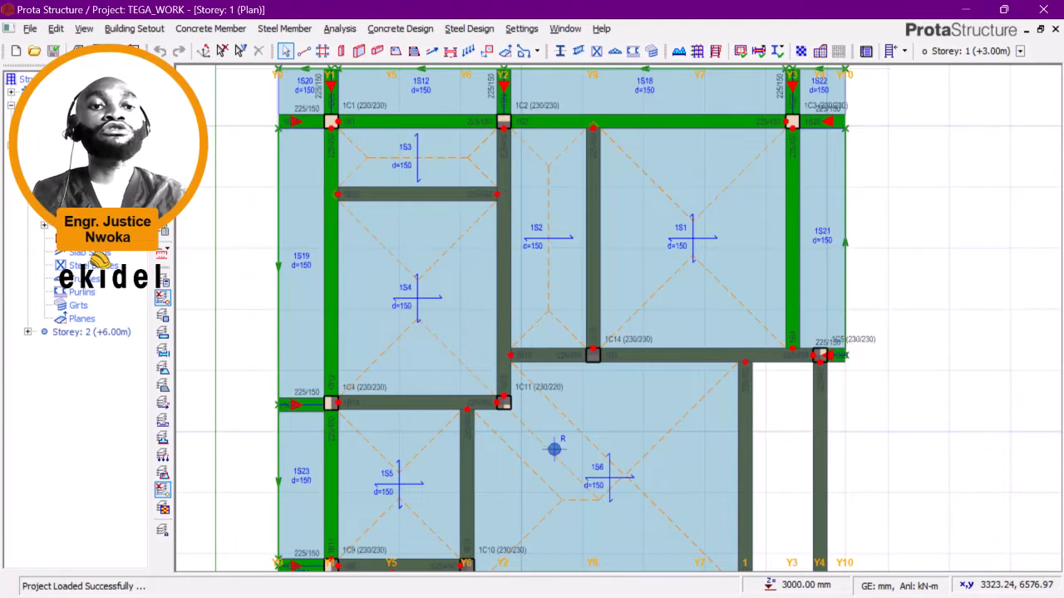
# Step: Switch to the 3D model and examine the upper-storey columns along the cantilever slab edge on the left side of the building
pyautogui.hotkey('ctrl', 'Tab')
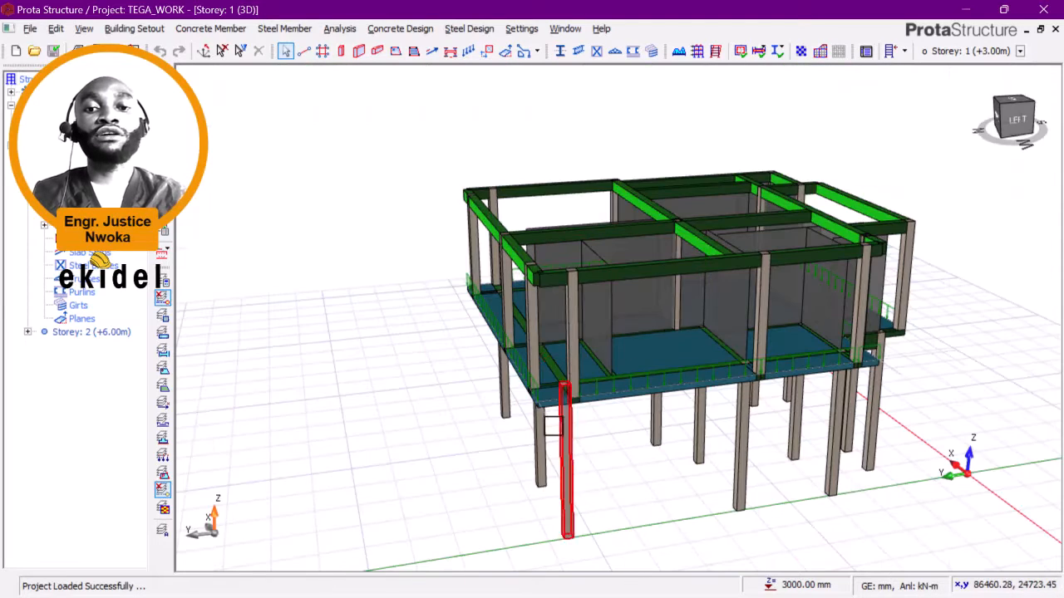
pyautogui.scroll(3, 551, 414)
pyautogui.moveTo(566, 374); pyautogui.dragTo(510, 362, button='middle')
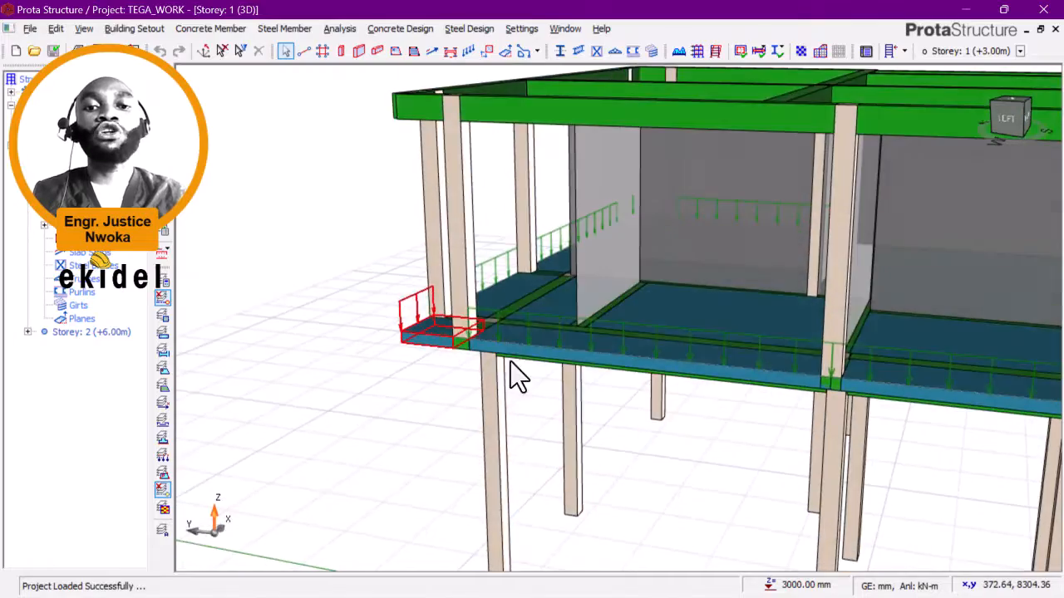
pyautogui.scroll(5, 497, 376)
pyautogui.moveTo(518, 273); pyautogui.dragTo(379, 247, button='middle')
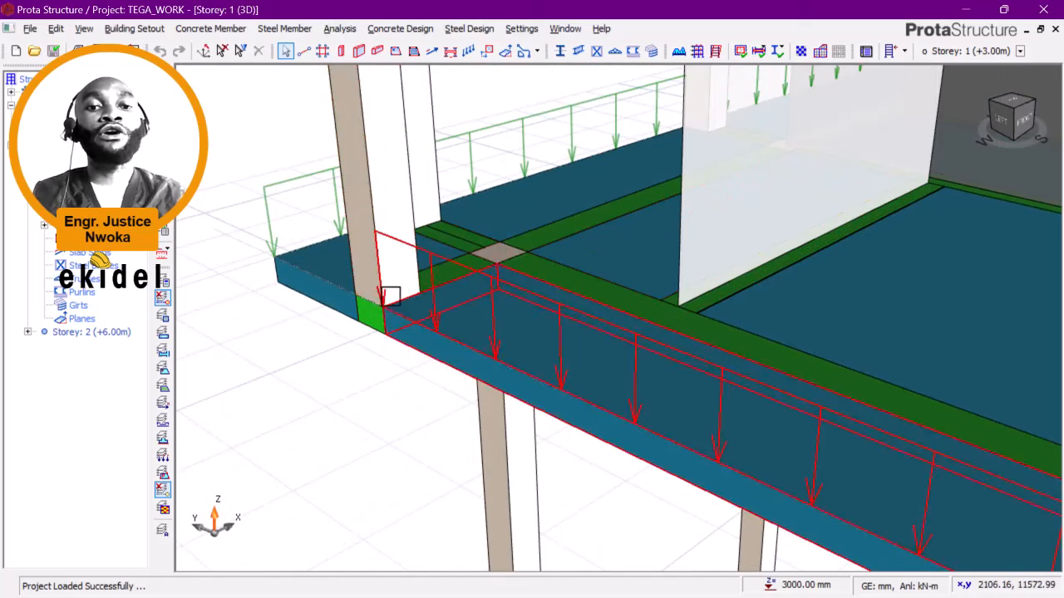
pyautogui.moveTo(395, 300); pyautogui.dragTo(561, 287, button='middle')
pyautogui.scroll(-1, 822, 288)
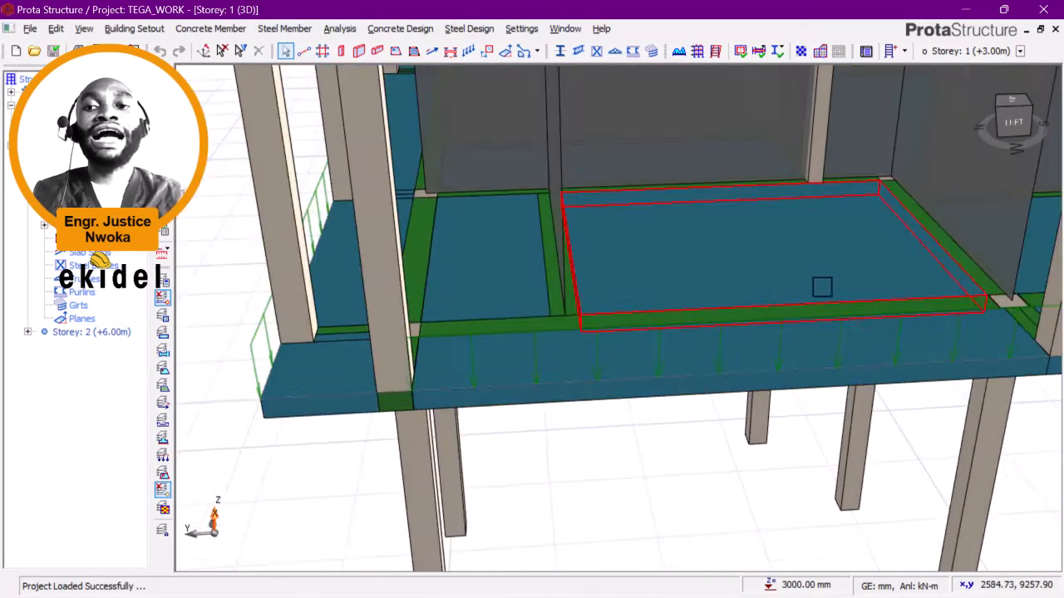
pyautogui.moveTo(818, 288); pyautogui.dragTo(470, 274, button='middle')
pyautogui.moveTo(682, 289); pyautogui.dragTo(648, 280, button='middle')
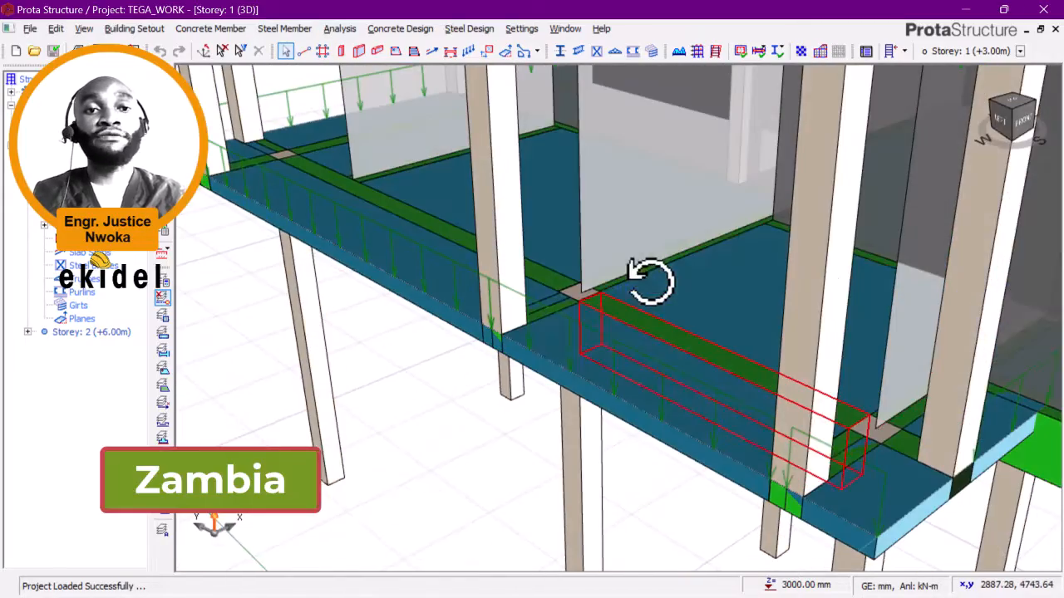
# Step: Compare the upper and lower column positions around the front-left corner, from the first floor slab up to the roof beams
pyautogui.scroll(2, 564, 293)
pyautogui.scroll(3, 565, 293)
pyautogui.scroll(-5, 575, 285)
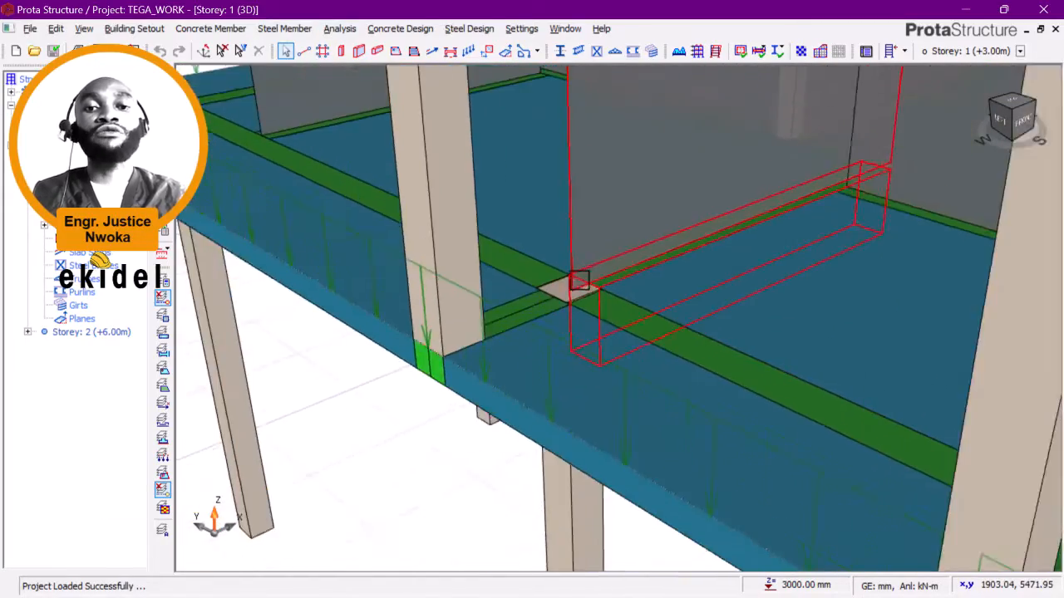
pyautogui.moveTo(582, 287); pyautogui.dragTo(565, 370, button='middle')
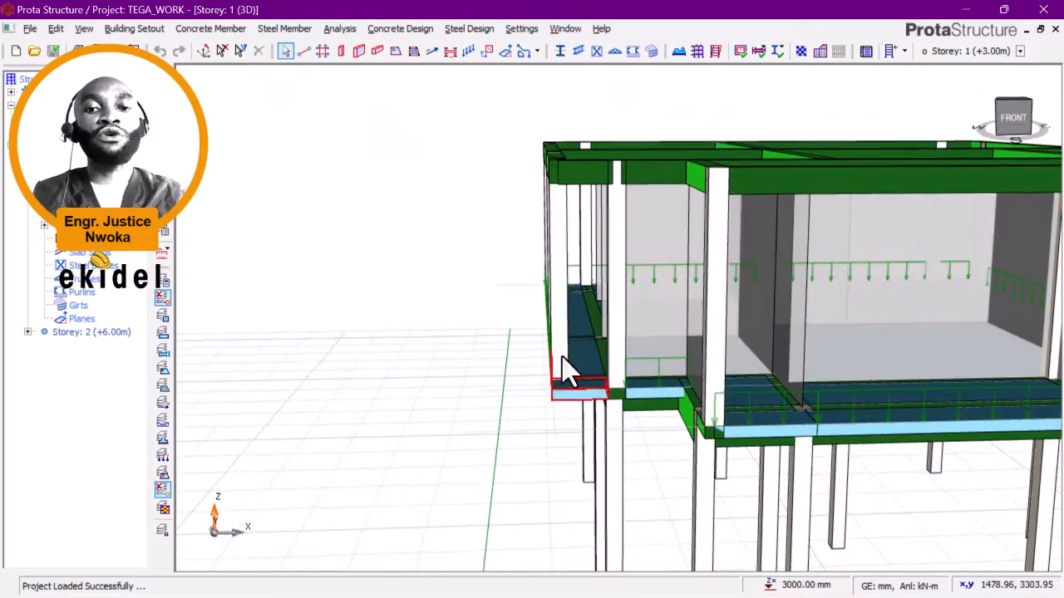
pyautogui.scroll(3, 561, 384)
pyautogui.moveTo(549, 250); pyautogui.dragTo(561, 419, button='middle')
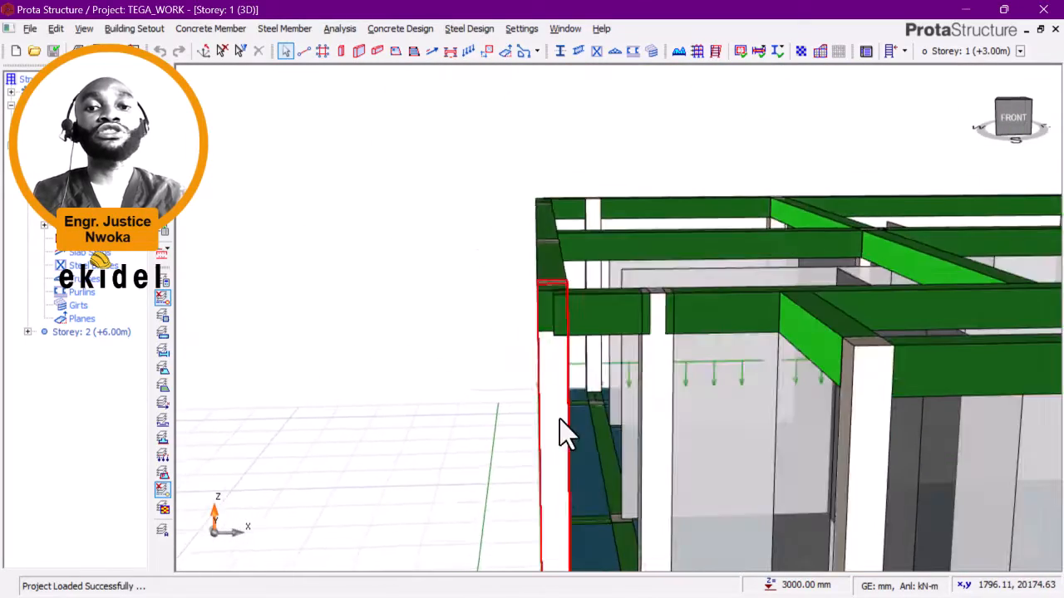
pyautogui.moveTo(545, 320); pyautogui.dragTo(634, 324, button='middle')
pyautogui.scroll(-2, 565, 301)
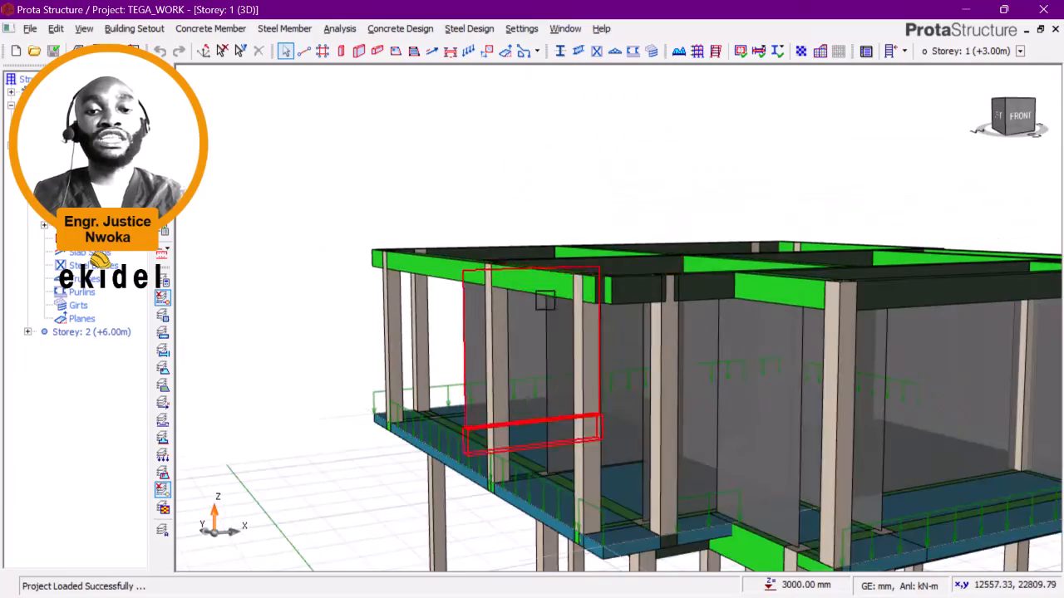
pyautogui.moveTo(544, 302); pyautogui.dragTo(529, 194, button='middle')
pyautogui.moveTo(496, 263); pyautogui.dragTo(571, 306, button='middle')
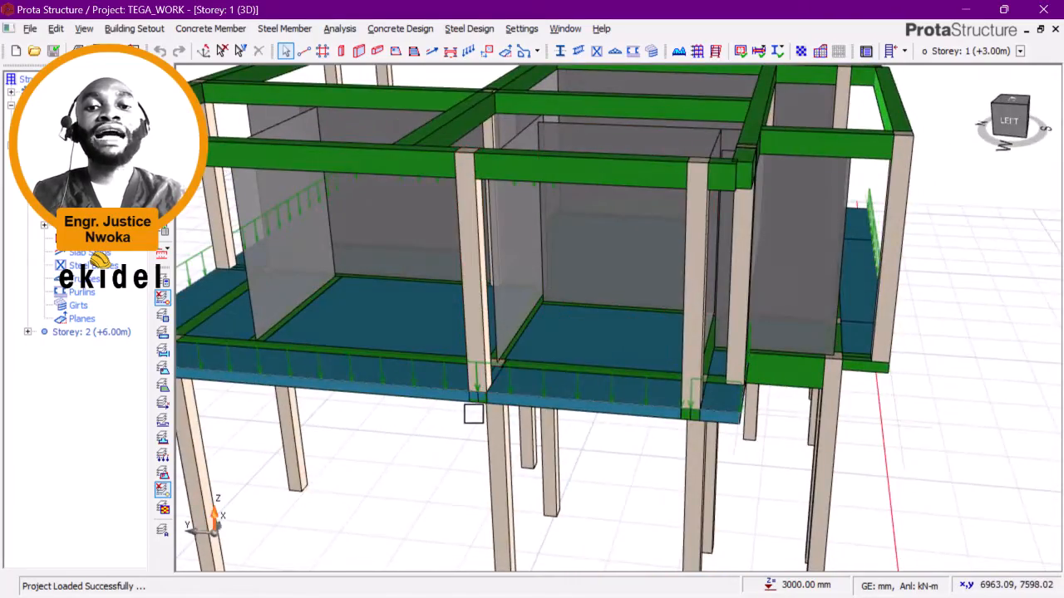
# Step: Examine the left slab edge from below, where short cantilever beams project from the ground floor columns towards the upper columns
pyautogui.scroll(4, 472, 413)
pyautogui.moveTo(482, 391); pyautogui.dragTo(634, 329, button='middle')
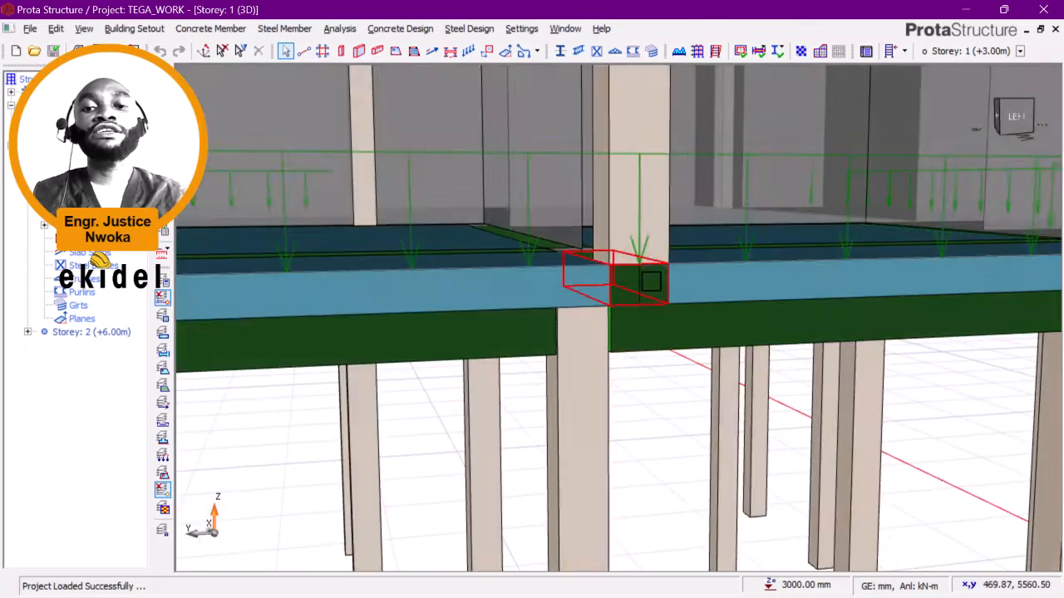
pyautogui.moveTo(637, 280); pyautogui.dragTo(427, 251, button='middle')
pyautogui.scroll(2, 416, 239)
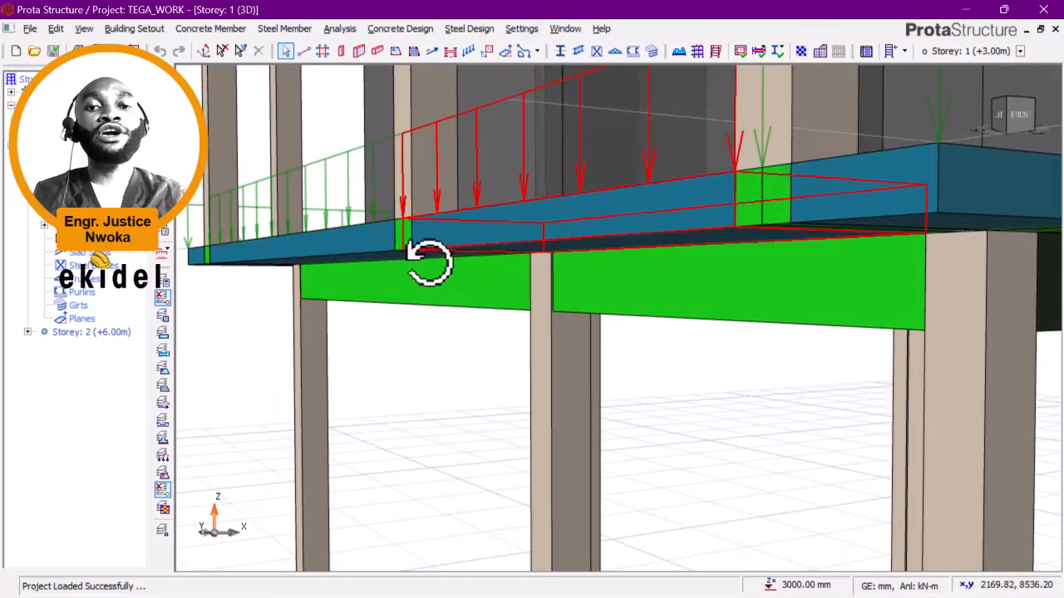
pyautogui.moveTo(429, 262); pyautogui.dragTo(472, 243, button='middle')
pyautogui.rightClick(472, 242)
pyautogui.click(408, 314)
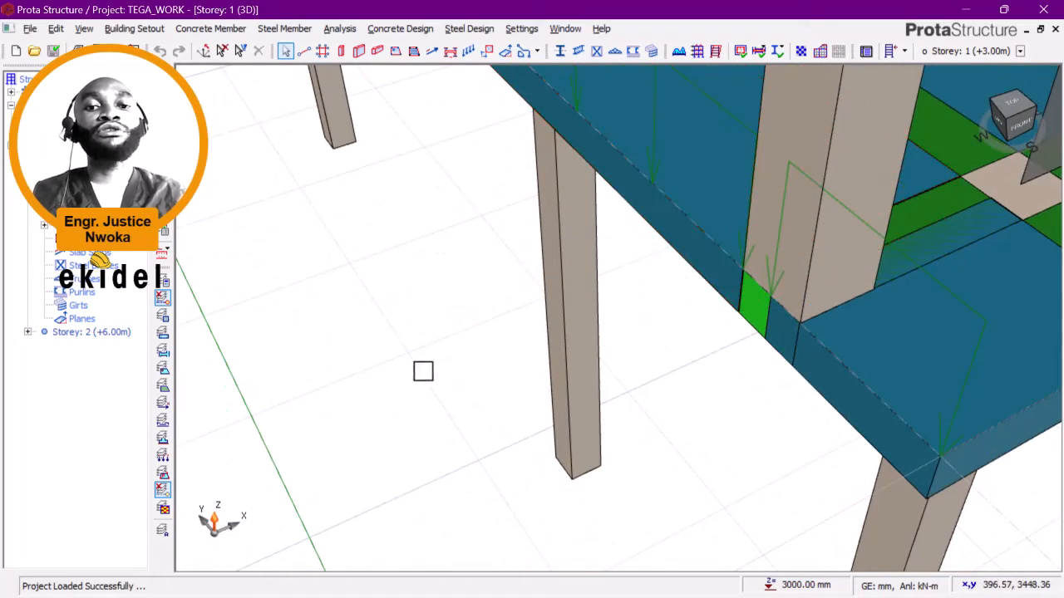
# Step: Inspect Storey 2 column 2C5 at the cantilever slab edge, including its properties and its position relative to the column below
pyautogui.scroll(-5, 555, 249)
pyautogui.moveTo(551, 240); pyautogui.dragTo(540, 325, button='middle')
pyautogui.scroll(3, 430, 263)
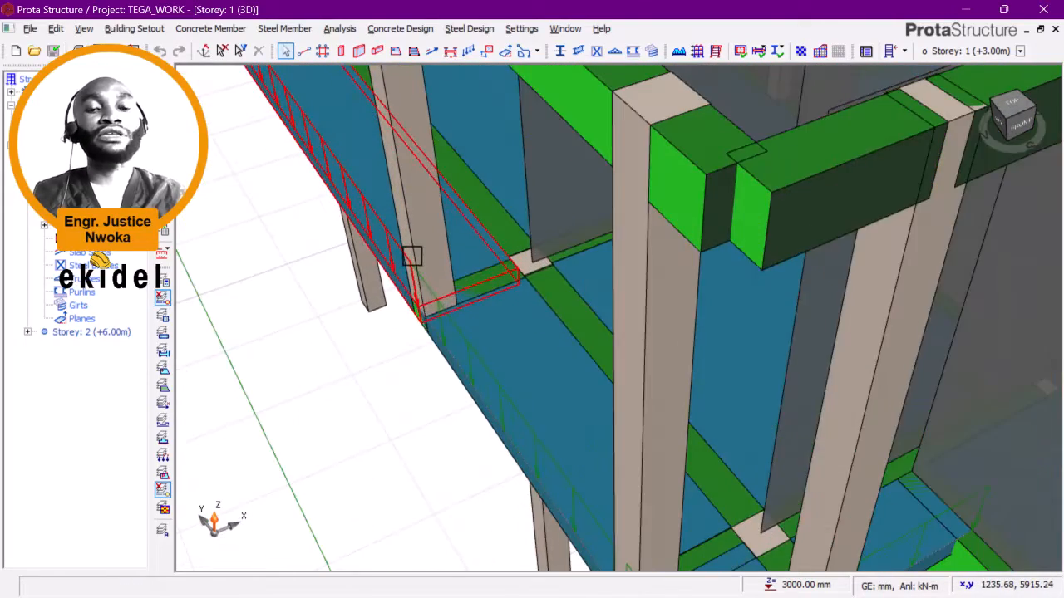
pyautogui.scroll(4, 427, 270)
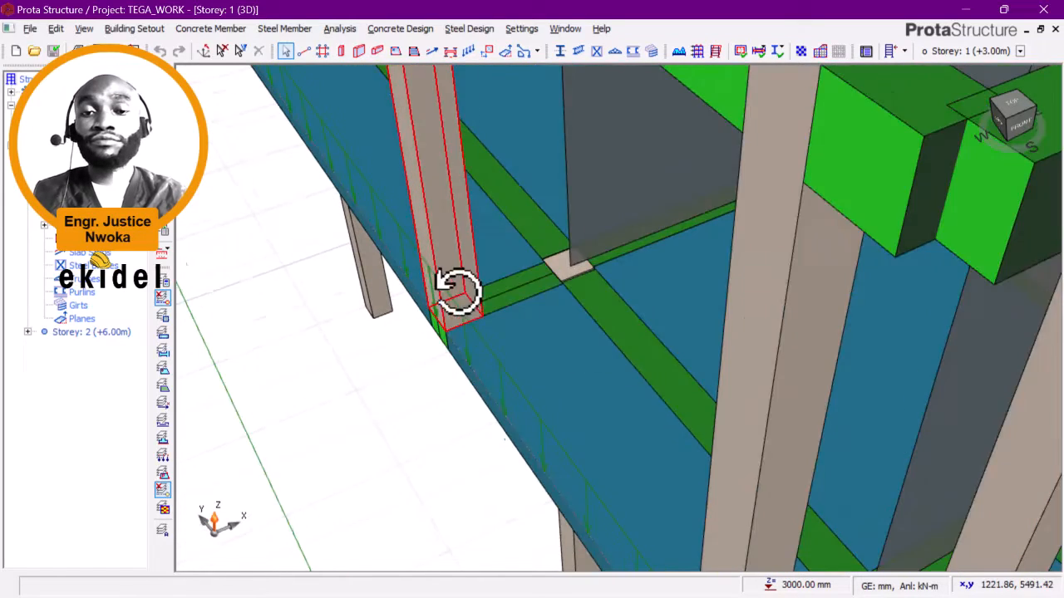
pyautogui.moveTo(456, 291)
pyautogui.mouseDown(button='middle')
pyautogui.moveTo(451, 283)
pyautogui.moveTo(473, 290)
pyautogui.mouseUp(button='middle')
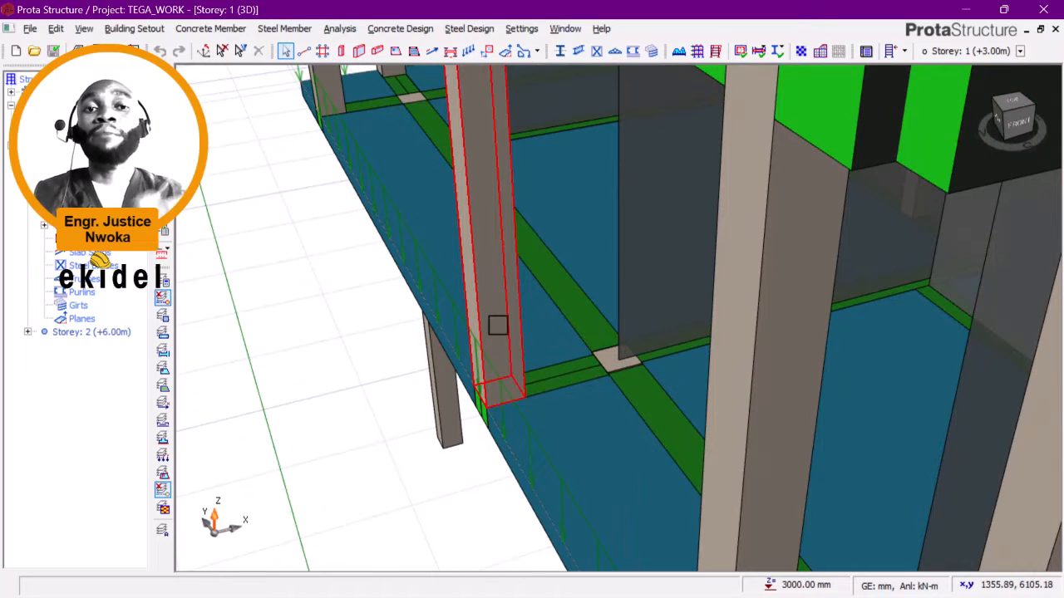
pyautogui.moveTo(497, 325)
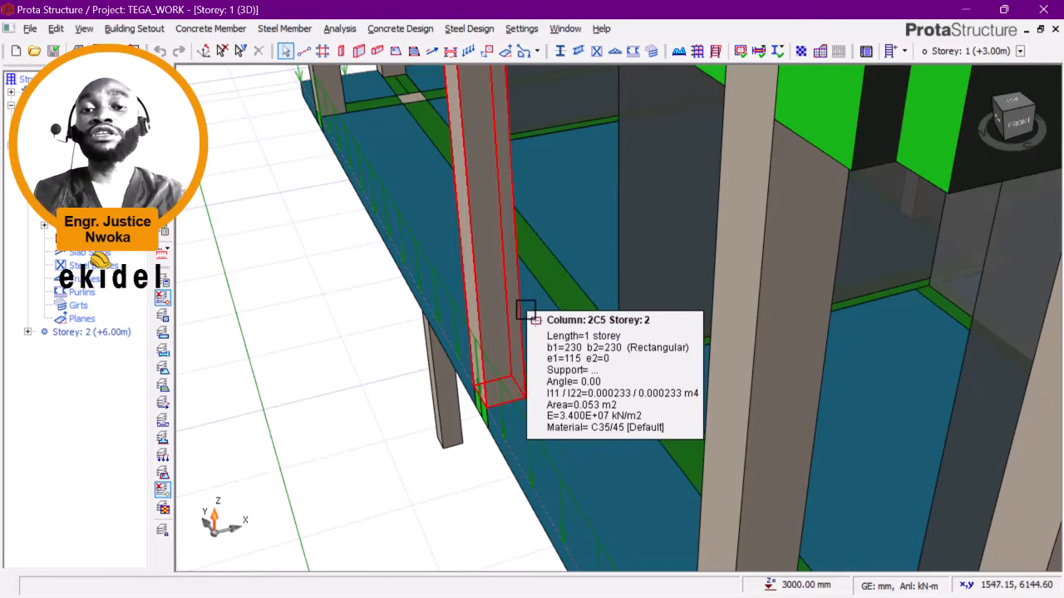
pyautogui.moveTo(525, 311); pyautogui.dragTo(547, 266, button='middle')
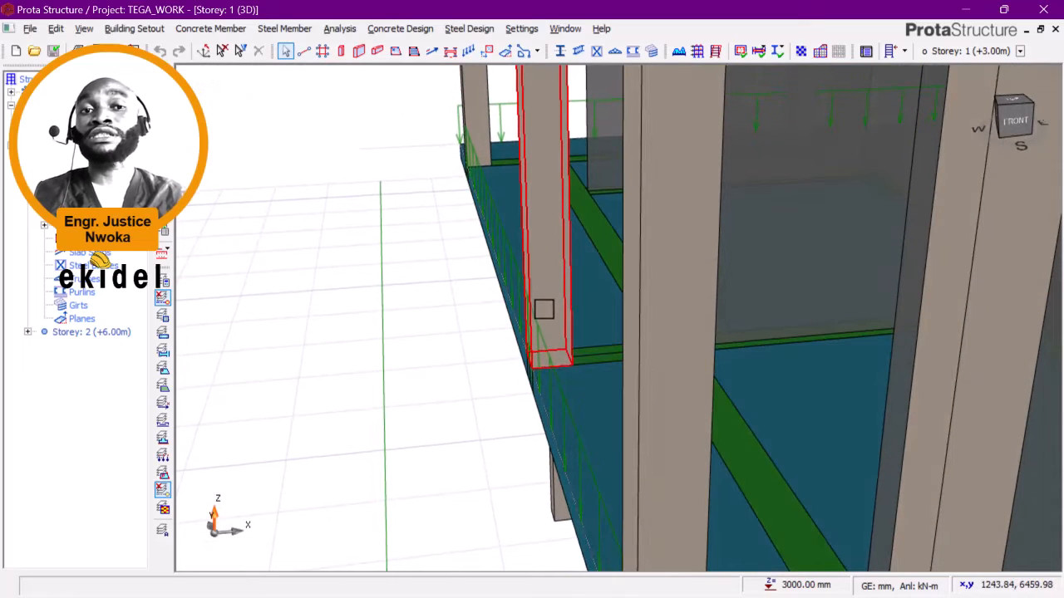
pyautogui.moveTo(544, 317); pyautogui.dragTo(562, 304, button='middle')
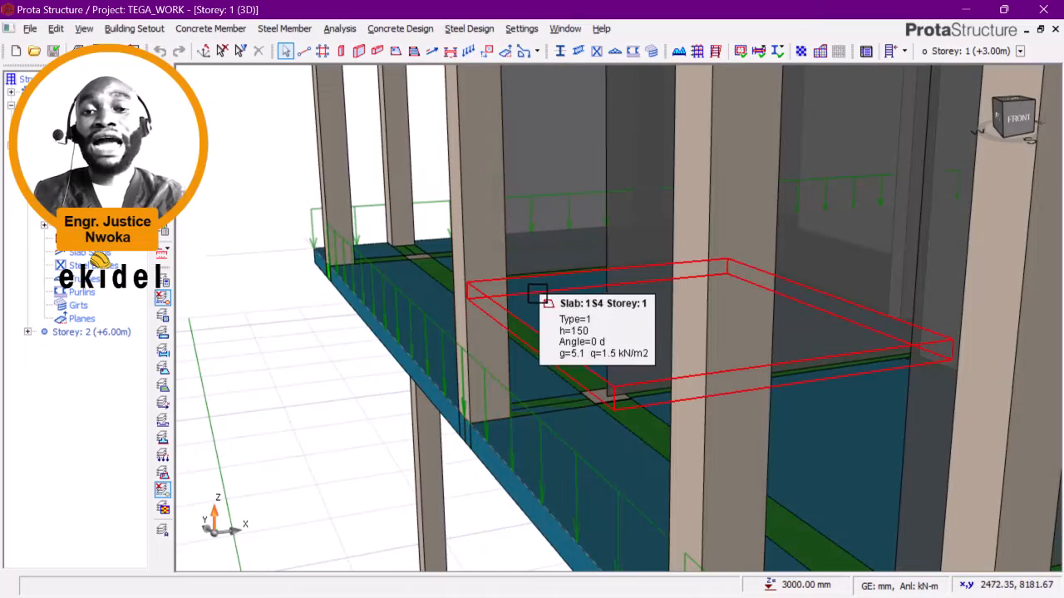
# Step: Inspect the front and right sides of the whole frame, checking which upper columns line up with the ground floor columns
pyautogui.scroll(-10, 434, 301)
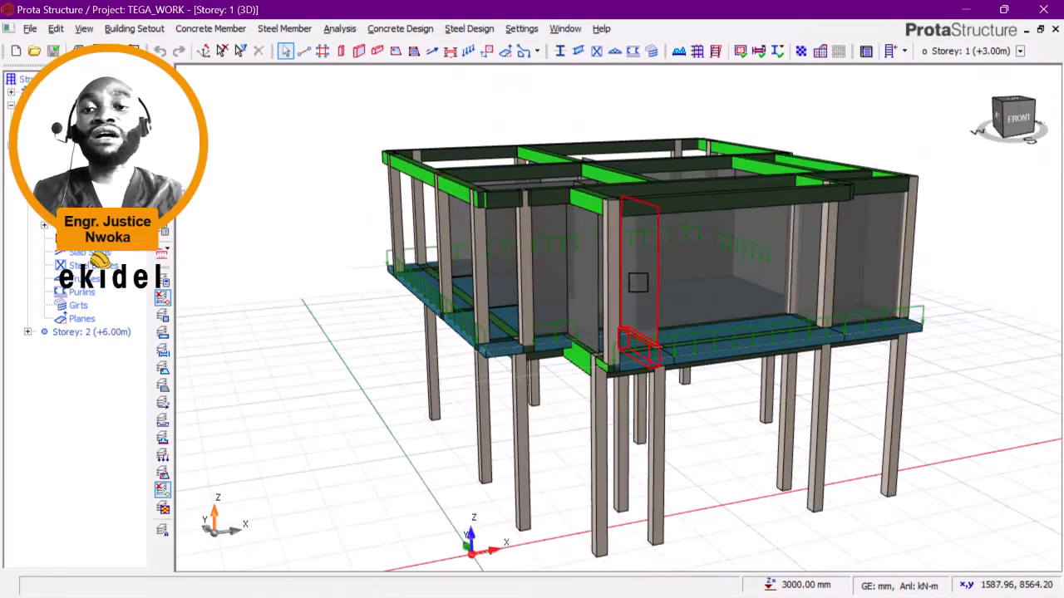
pyautogui.moveTo(637, 280); pyautogui.dragTo(610, 344, button='middle')
pyautogui.scroll(8, 893, 349)
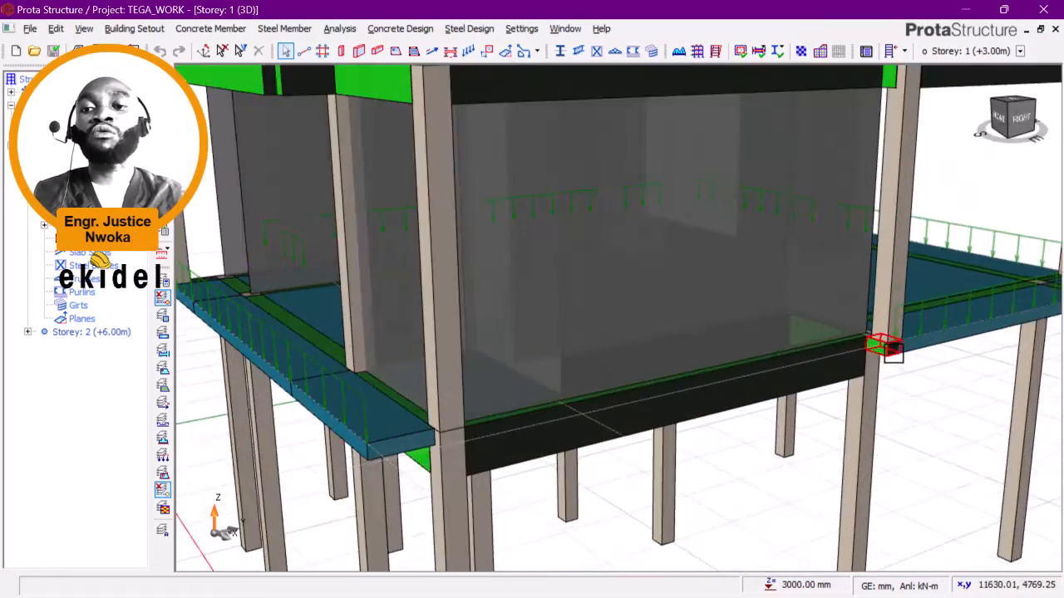
pyautogui.scroll(2, 893, 359)
pyautogui.moveTo(892, 361); pyautogui.dragTo(798, 334, button='middle')
pyautogui.scroll(2, 893, 323)
pyautogui.scroll(-6, 375, 313)
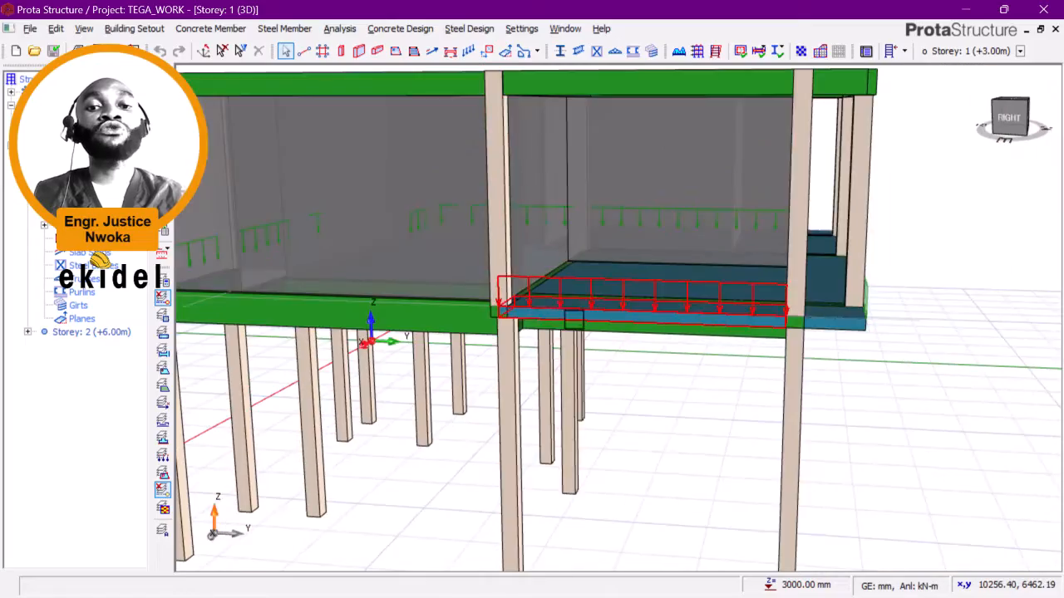
pyautogui.moveTo(565, 310); pyautogui.dragTo(502, 327, button='middle')
pyautogui.scroll(-2, 503, 327)
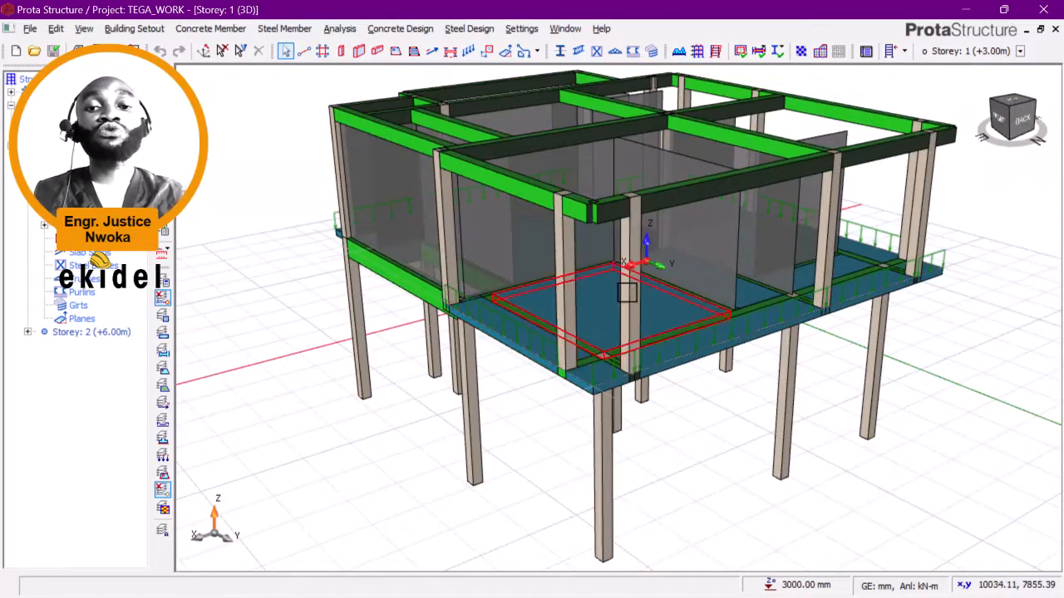
# Step: Examine the back corner of the frame, comparing the paired upper columns on the slab edge with the single column below
pyautogui.moveTo(626, 292); pyautogui.dragTo(561, 330, button='middle')
pyautogui.scroll(3, 548, 391)
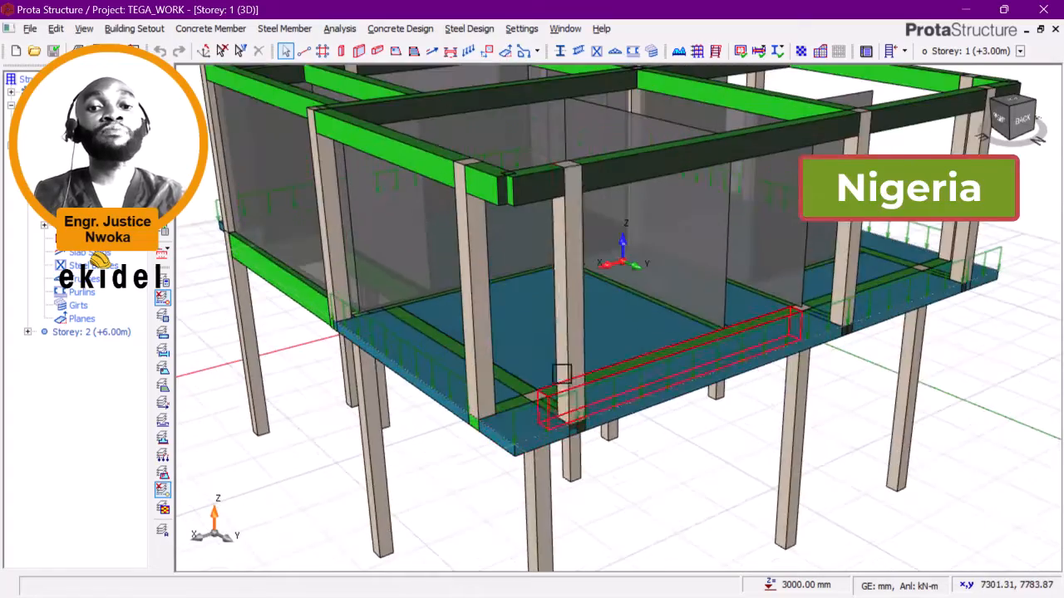
pyautogui.moveTo(562, 373); pyautogui.dragTo(523, 368, button='middle')
pyautogui.scroll(-3, 553, 308)
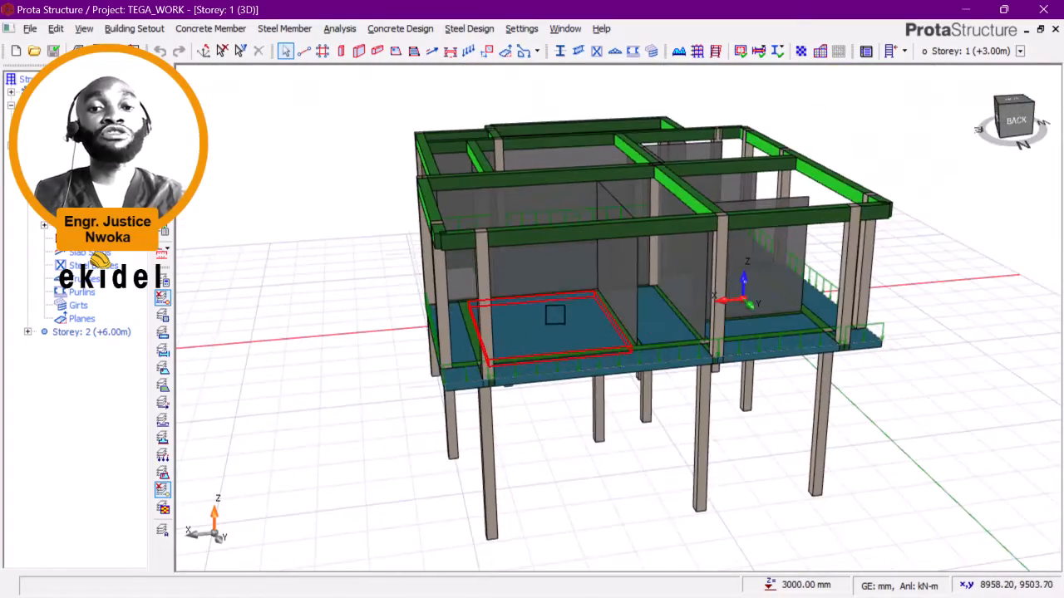
pyautogui.scroll(2, 560, 301)
pyautogui.scroll(-1, 573, 307)
pyautogui.moveTo(597, 309); pyautogui.dragTo(570, 301, button='middle')
pyautogui.scroll(3, 581, 302)
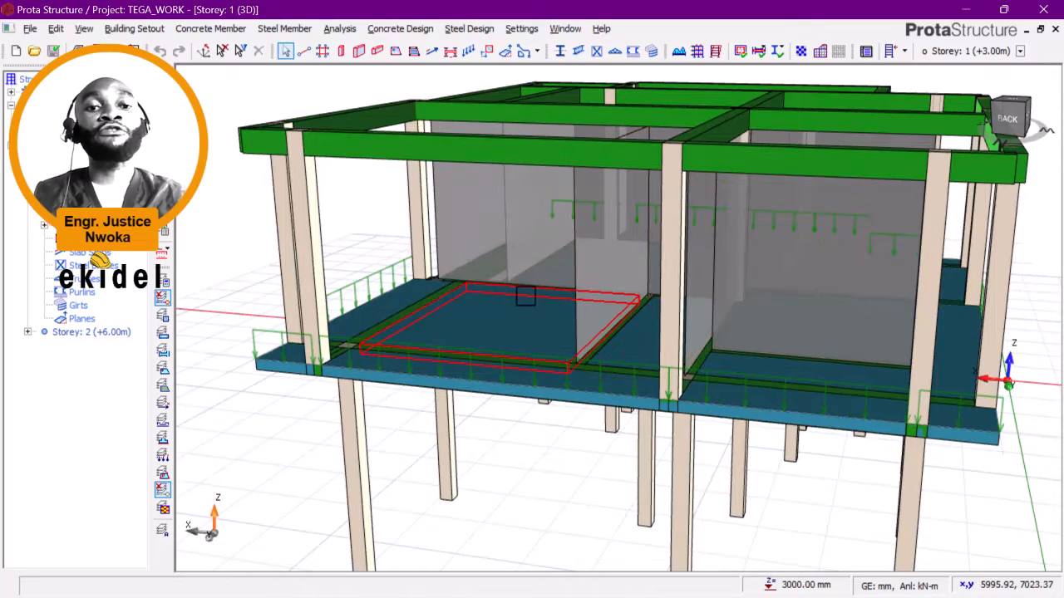
# Step: Inspect the back edge's cantilever slabs and beam 1B28 around the corner columns, including the offset between upper and lower columns
pyautogui.scroll(-1, 402, 266)
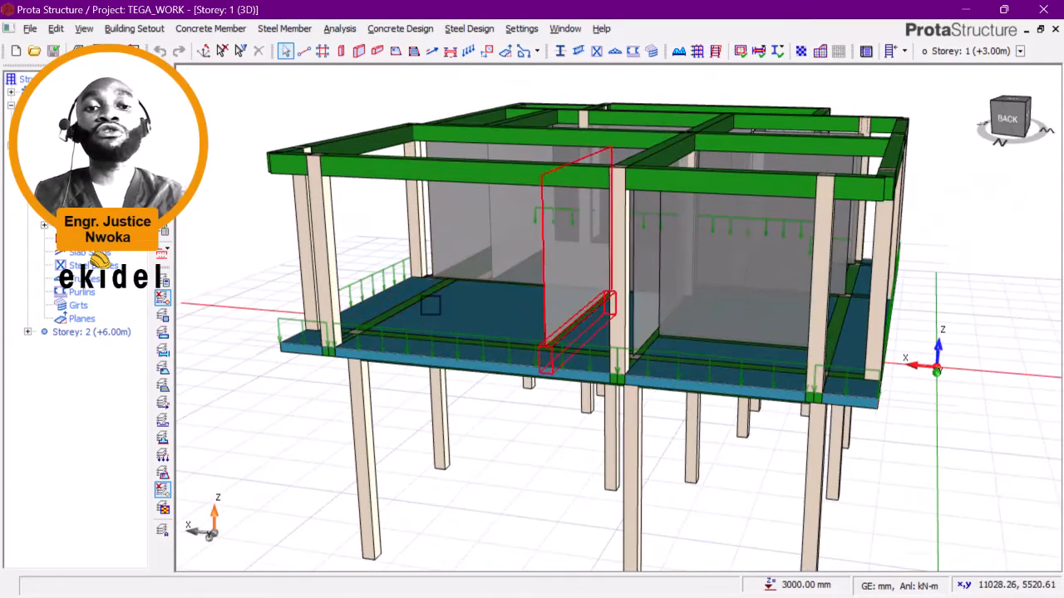
pyautogui.scroll(2, 321, 297)
pyautogui.moveTo(344, 305); pyautogui.dragTo(317, 318, button='middle')
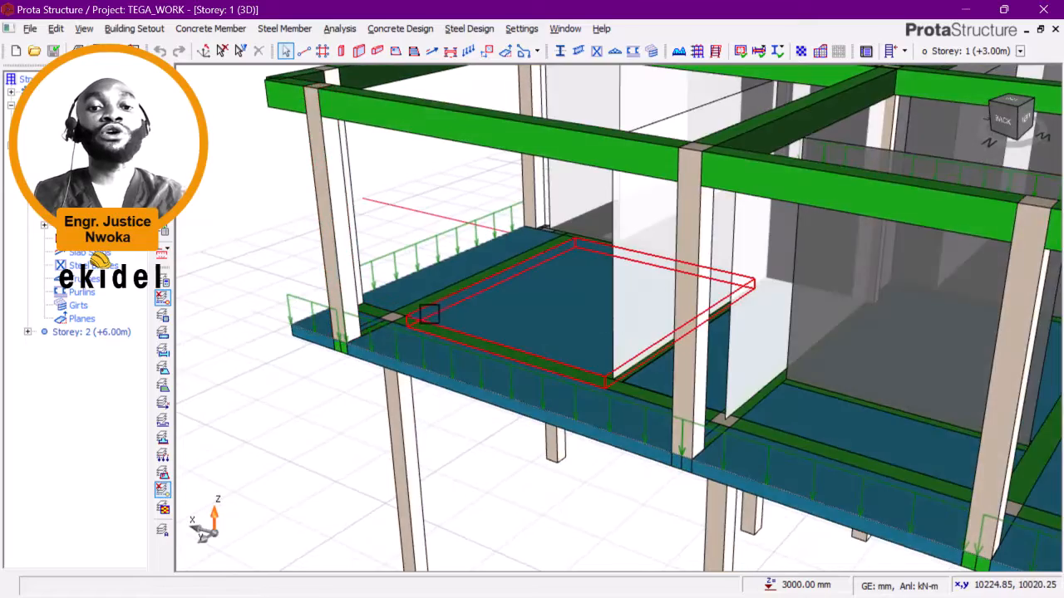
pyautogui.scroll(2, 370, 313)
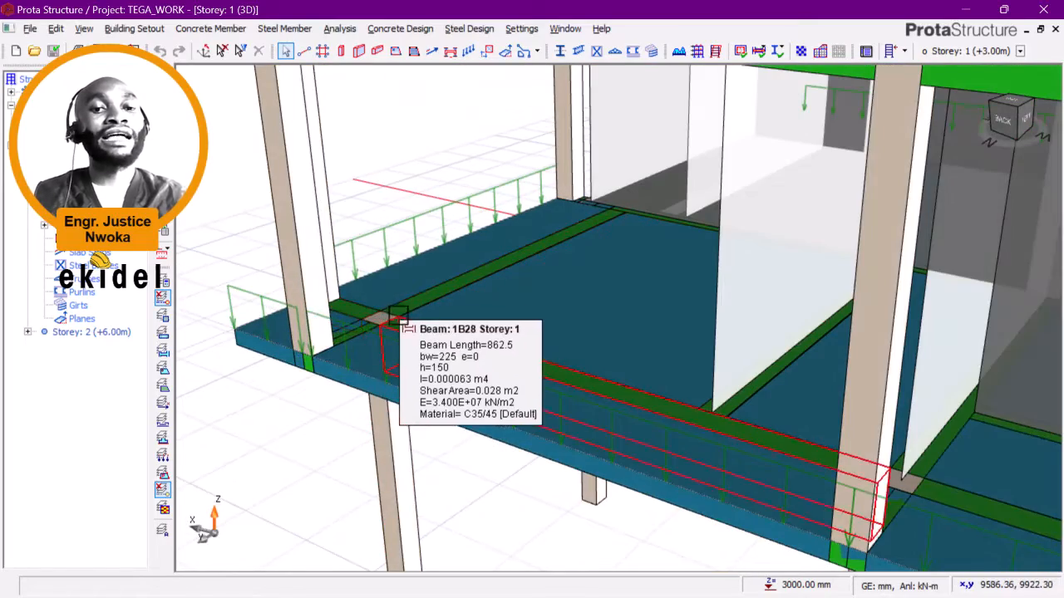
pyautogui.scroll(-3, 379, 309)
pyautogui.moveTo(374, 309); pyautogui.dragTo(523, 280, button='middle')
pyautogui.scroll(2, 530, 280)
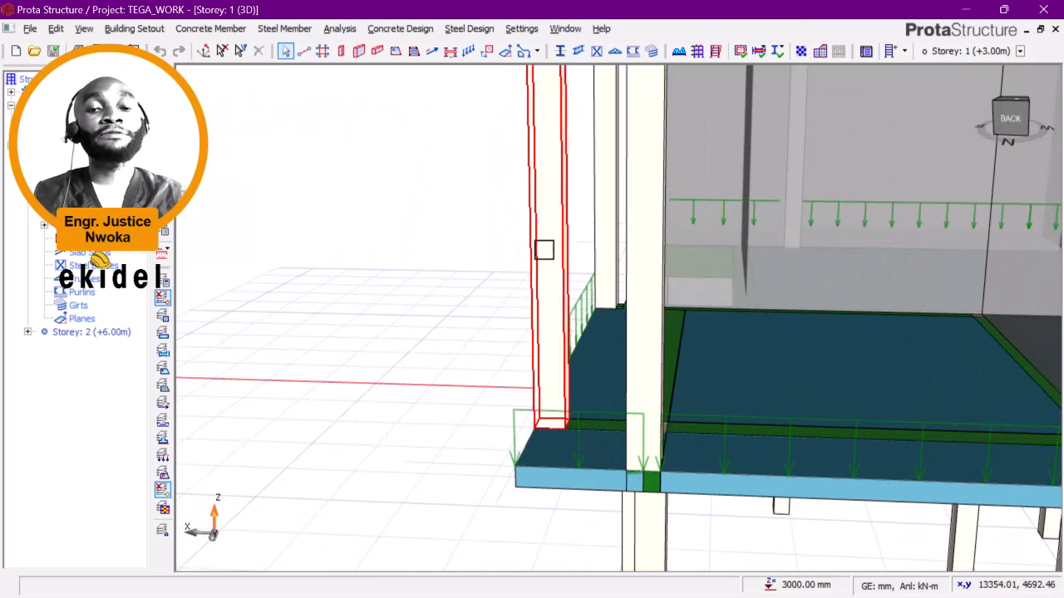
pyautogui.scroll(-1, 536, 252)
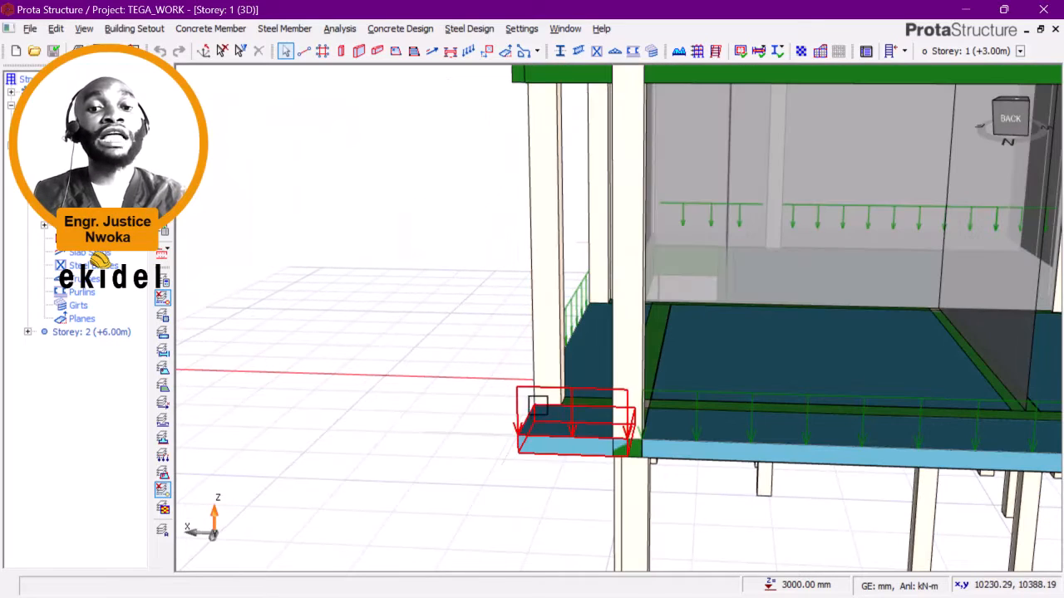
pyautogui.scroll(-3, 404, 340)
pyautogui.moveTo(576, 312); pyautogui.dragTo(425, 280, button='middle')
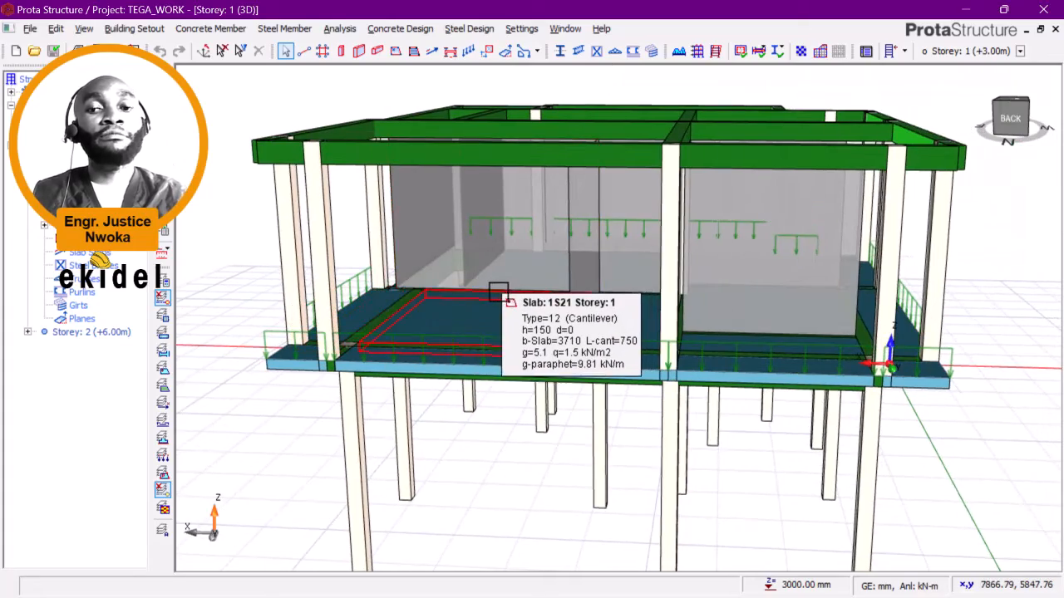
# Step: Inspect the cantilever slab edges and corner columns from above and below at the back left of the frame
pyautogui.keyDown('shift'); pyautogui.moveTo(498, 293); pyautogui.dragTo(436, 312, button='middle'); pyautogui.keyUp('shift')
pyautogui.scroll(3, 520, 262)
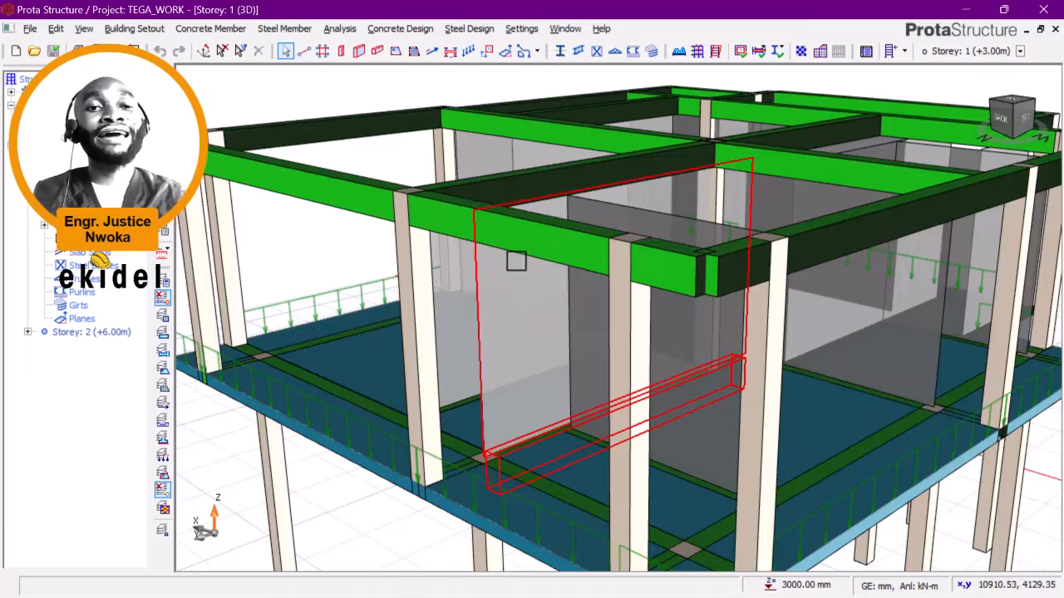
pyautogui.keyDown('shift'); pyautogui.moveTo(516, 261); pyautogui.dragTo(477, 310, button='middle'); pyautogui.keyUp('shift')
pyautogui.scroll(5, 409, 342)
pyautogui.scroll(1, 471, 313)
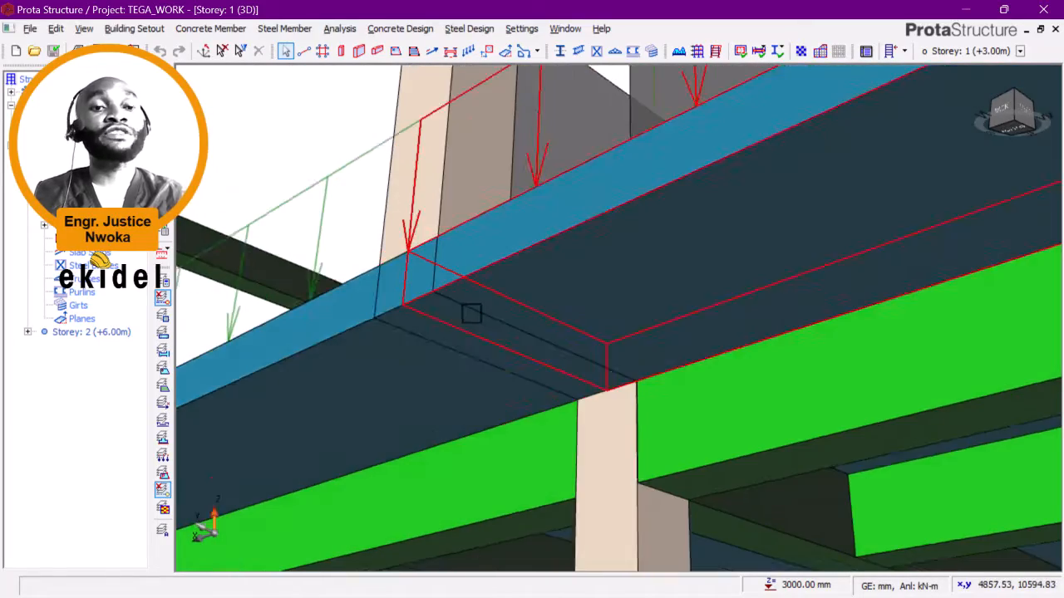
pyautogui.scroll(-3, 434, 328)
pyautogui.scroll(-6, 424, 347)
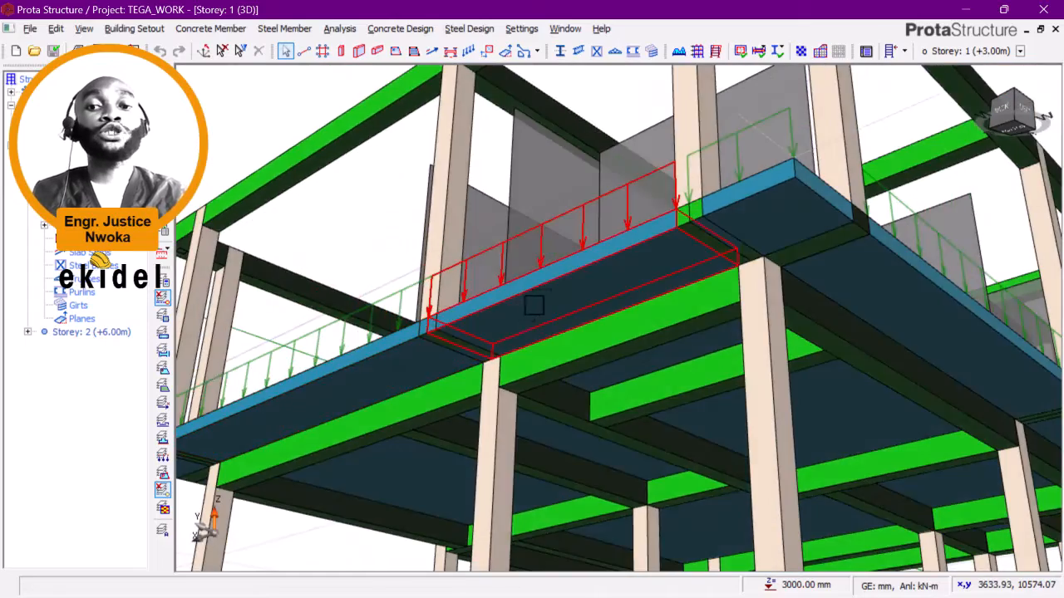
pyautogui.keyDown('shift'); pyautogui.moveTo(533, 306); pyautogui.dragTo(380, 349, button='middle'); pyautogui.keyUp('shift')
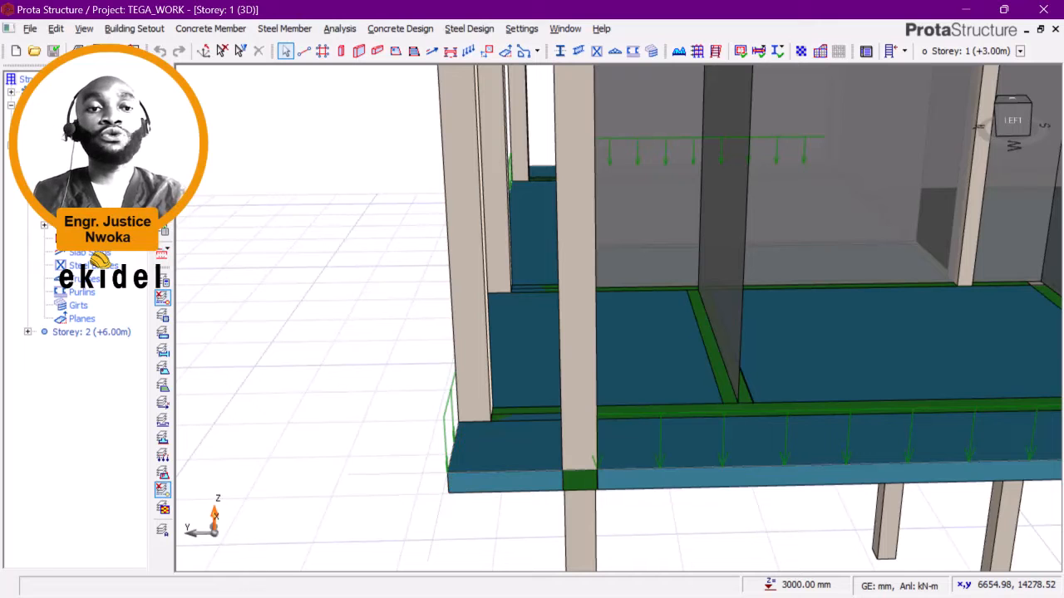
# Step: Switch to the Storey 1 plan and examine columns 1C1, 1C2 and 1C3 along the upper edge with the adjoining cantilever slabs
pyautogui.hotkey('ctrl', 'Tab')
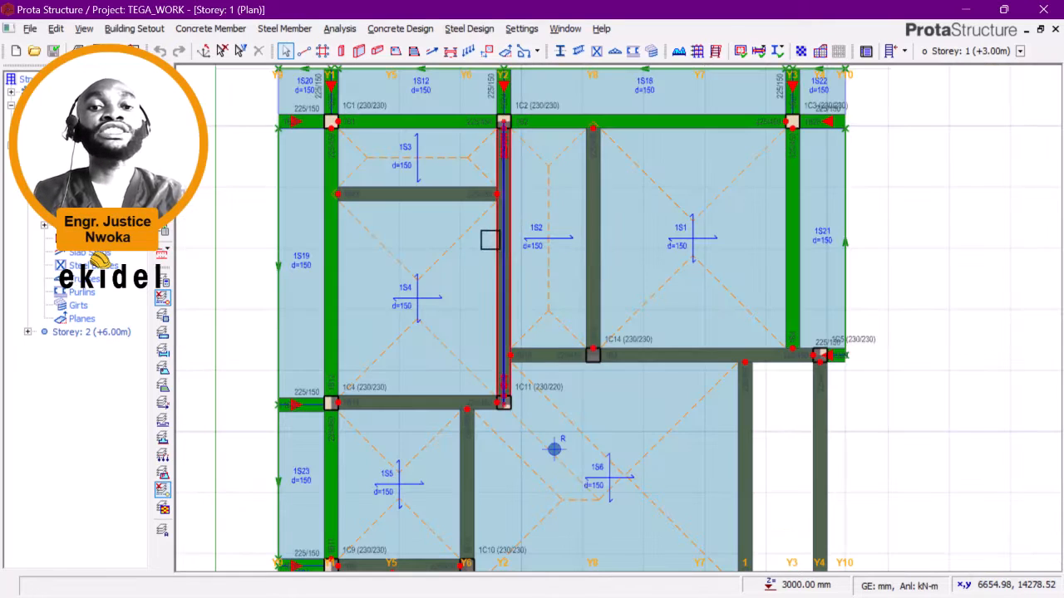
pyautogui.moveTo(514, 245); pyautogui.dragTo(577, 360, button='middle')
pyautogui.scroll(4, 613, 278)
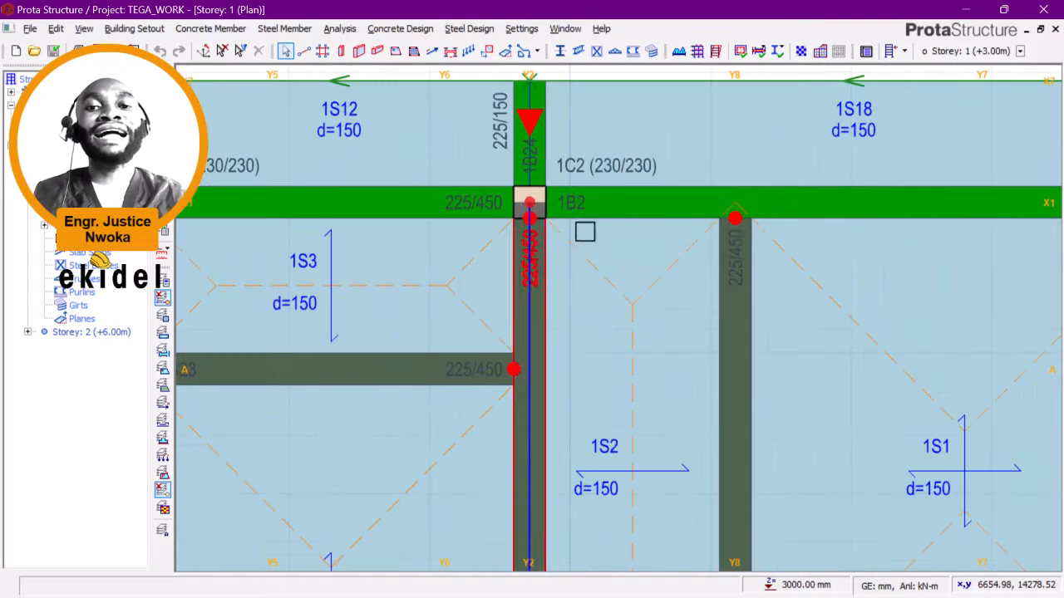
pyautogui.moveTo(743, 238); pyautogui.dragTo(612, 207, button='middle')
pyautogui.scroll(-2, 612, 207)
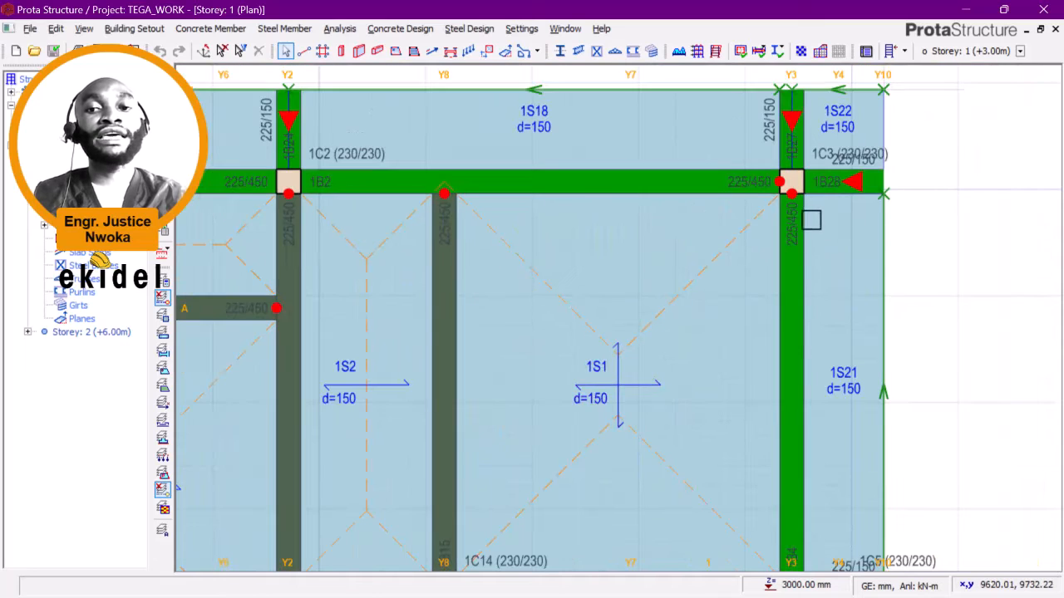
pyautogui.moveTo(743, 205); pyautogui.dragTo(798, 123, button='middle')
pyautogui.moveTo(564, 249); pyautogui.dragTo(695, 256, button='middle')
pyautogui.moveTo(526, 252); pyautogui.dragTo(704, 257, button='middle')
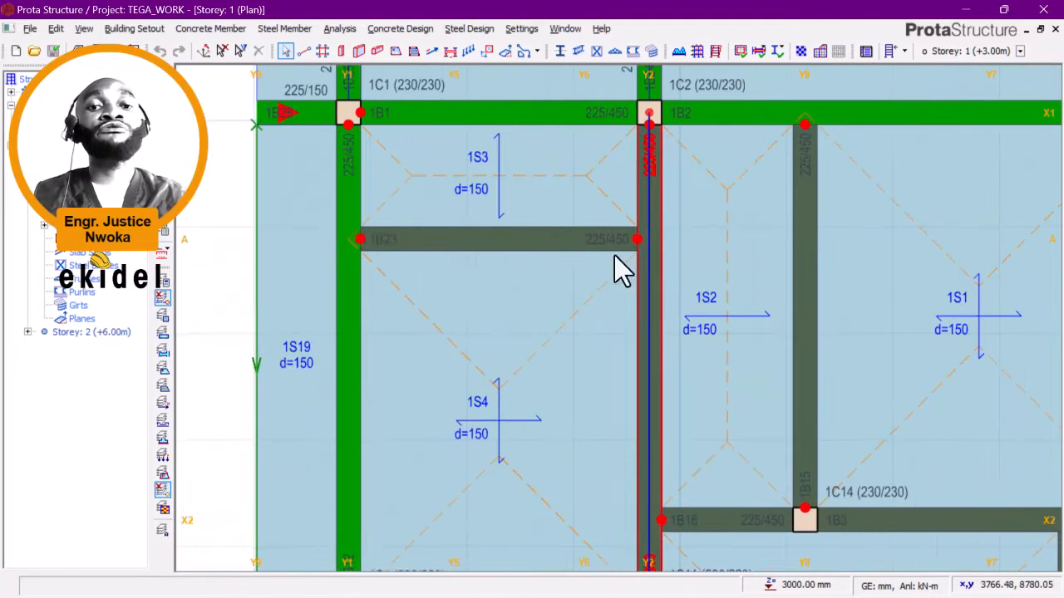
pyautogui.moveTo(375, 230); pyautogui.dragTo(402, 343, button='middle')
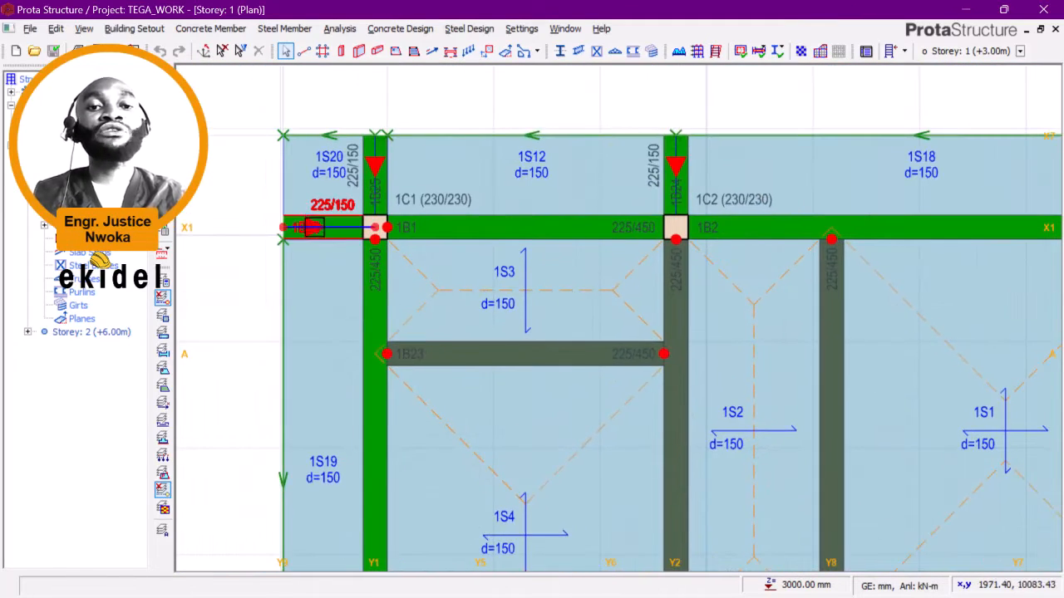
# Step: Examine cantilever beam 1B26 and column 1C1 in plan, including the section sizes and properties of both members
pyautogui.scroll(3, 314, 227)
pyautogui.scroll(2, 365, 191)
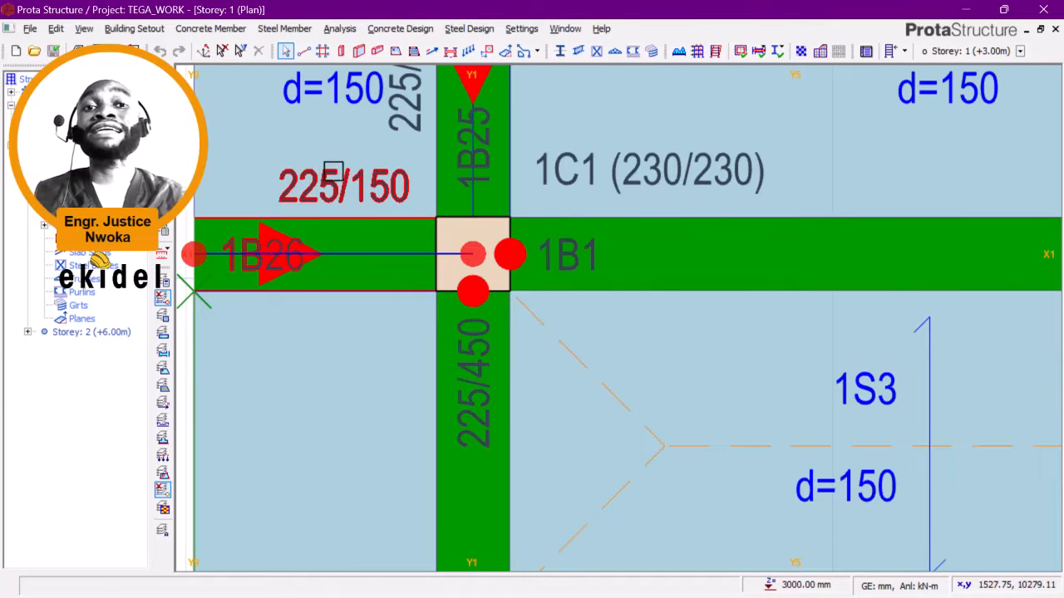
pyautogui.moveTo(358, 193)
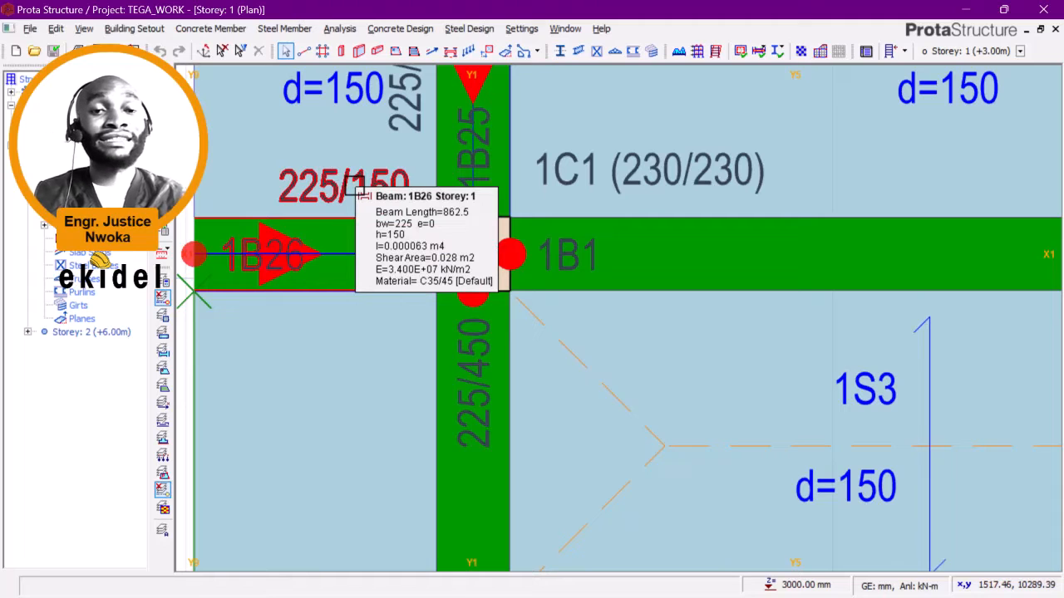
pyautogui.scroll(-2, 358, 193)
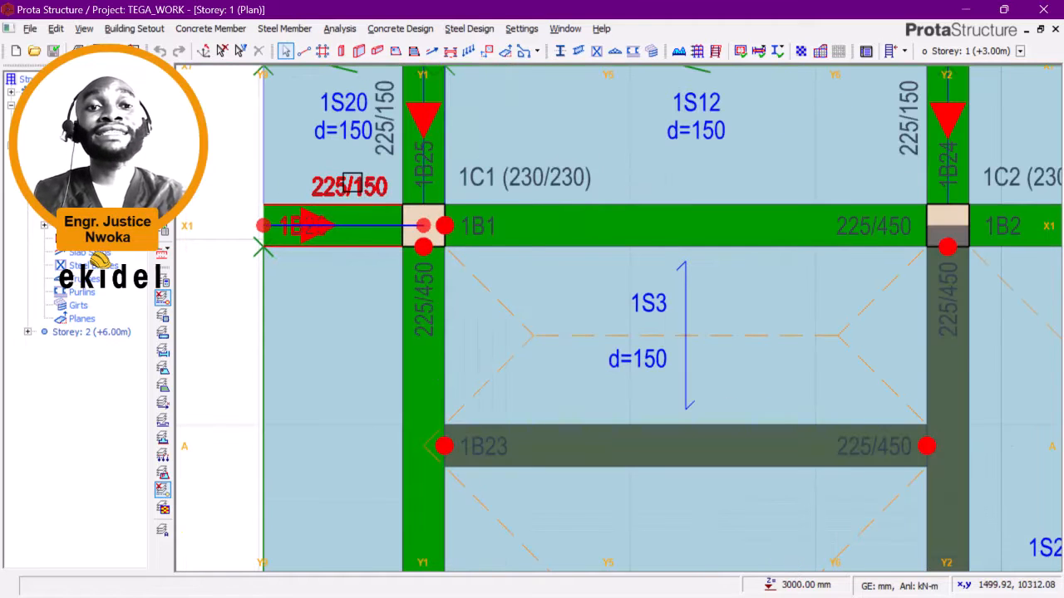
pyautogui.scroll(2, 491, 231)
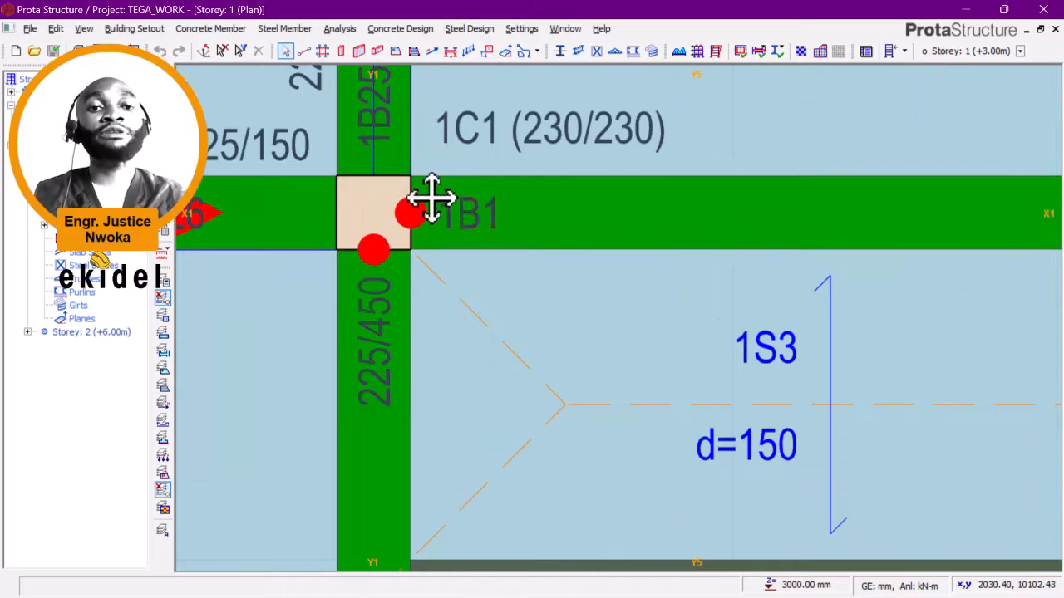
pyautogui.moveTo(432, 200); pyautogui.dragTo(590, 261, button='middle')
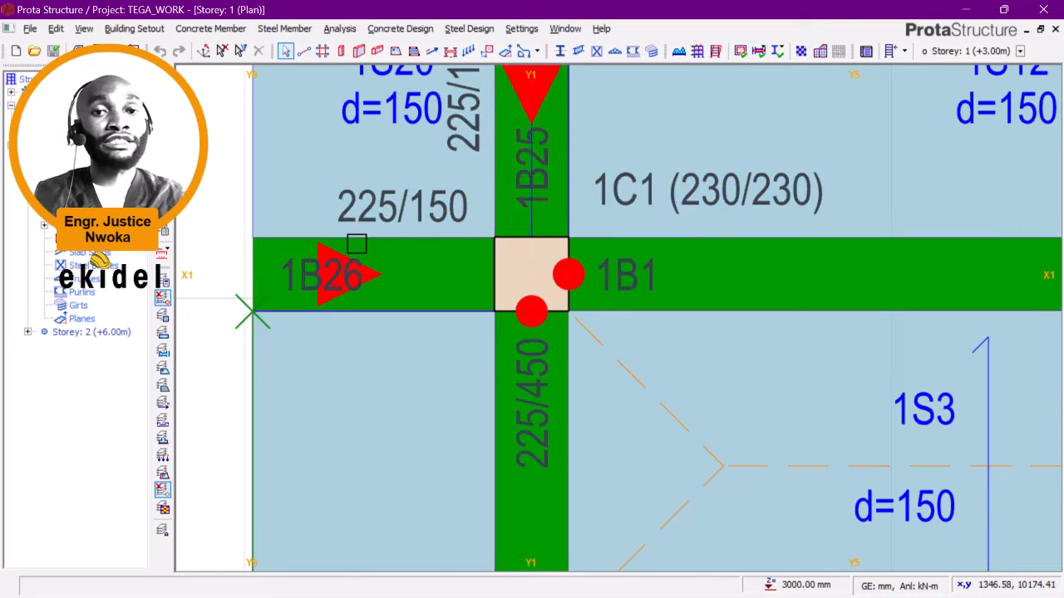
pyautogui.scroll(-4, 356, 244)
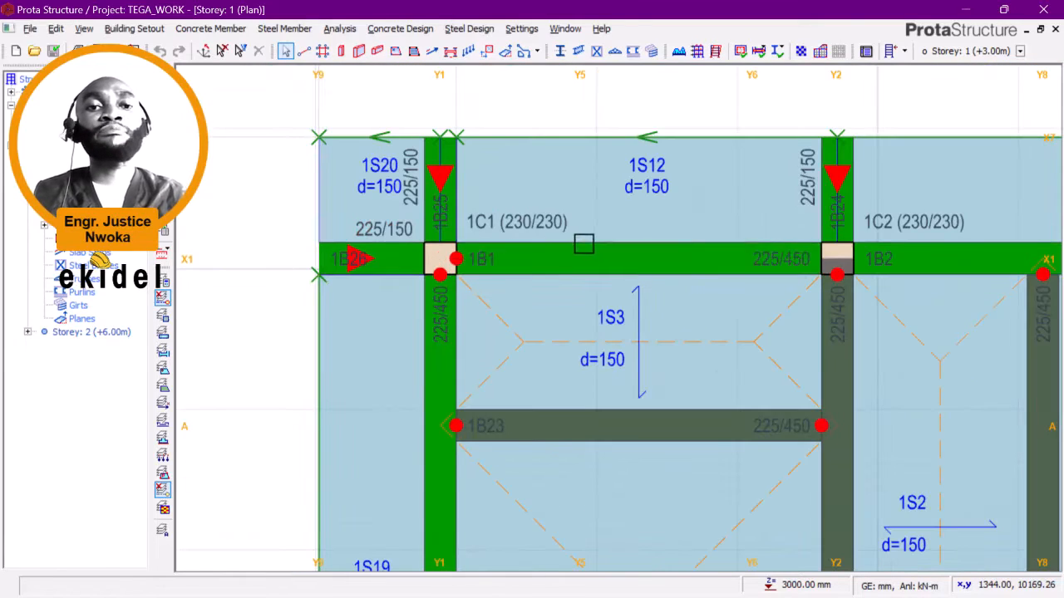
pyautogui.moveTo(582, 242); pyautogui.dragTo(511, 228, button='middle')
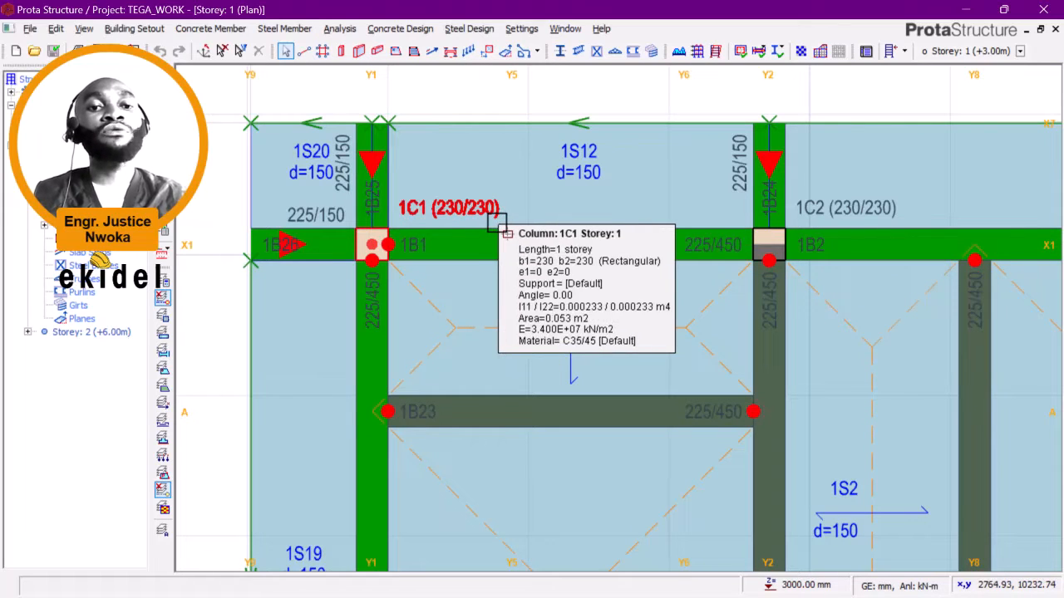
pyautogui.moveTo(507, 222); pyautogui.dragTo(475, 206, button='middle')
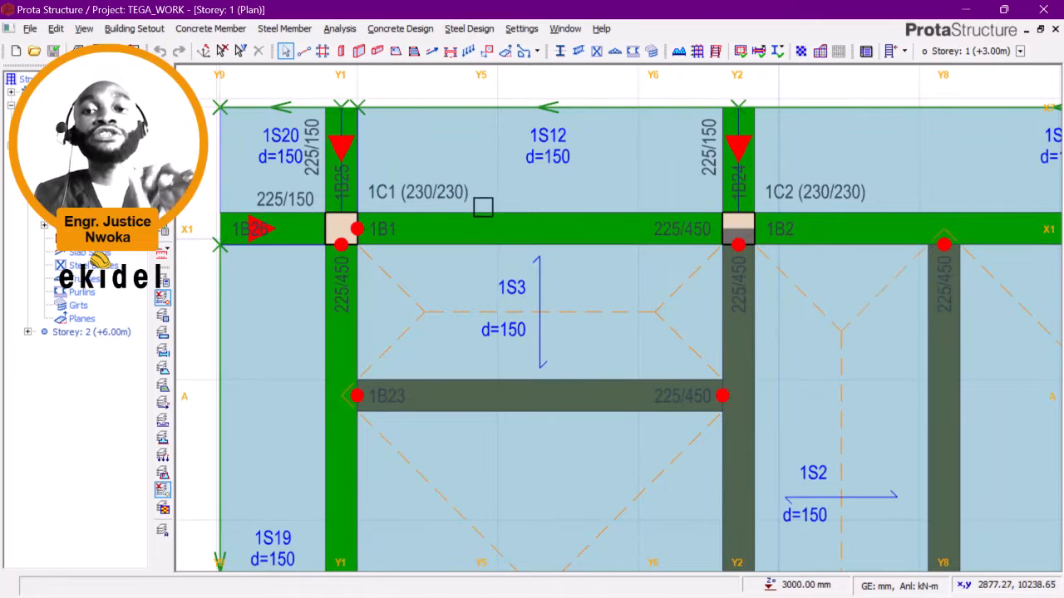
# Step: Examine the order of the grid axis labels from Y1 to Y4 along the upper edge of the Storey 1 plan
pyautogui.scroll(-1, 487, 207)
pyautogui.moveTo(520, 221); pyautogui.dragTo(473, 185, button='middle')
pyautogui.click(475, 193)
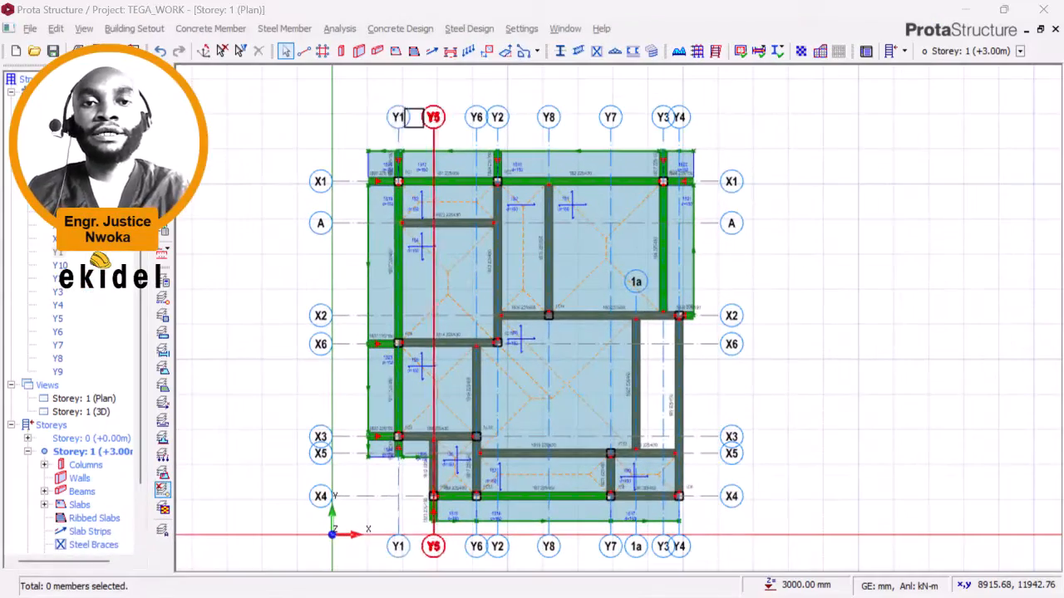
pyautogui.moveTo(442, 100); pyautogui.dragTo(446, 122, button='middle')
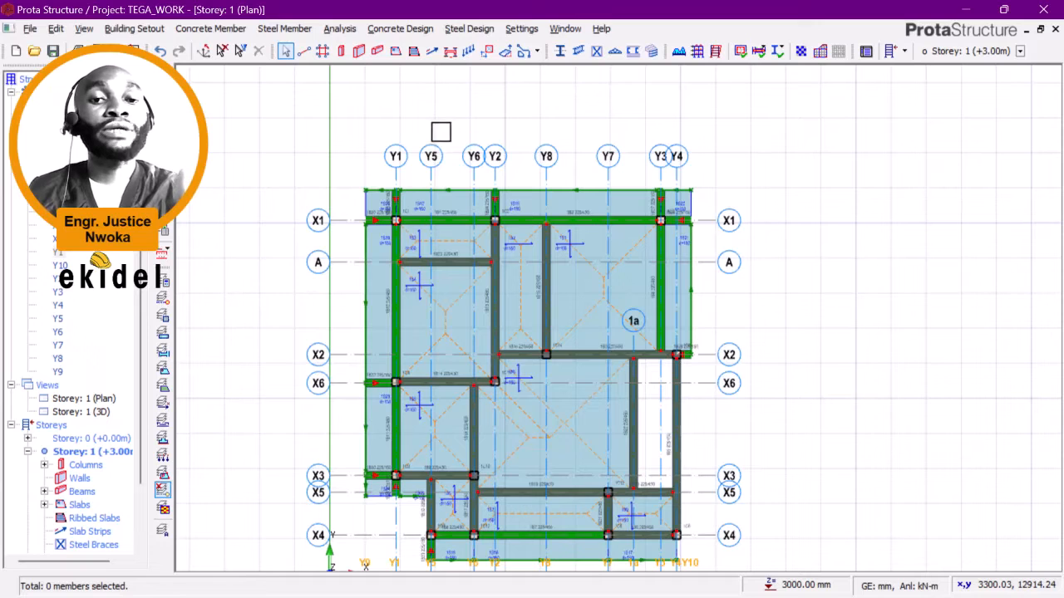
pyautogui.scroll(5, 431, 153)
pyautogui.moveTo(399, 154); pyautogui.dragTo(388, 167, button='middle')
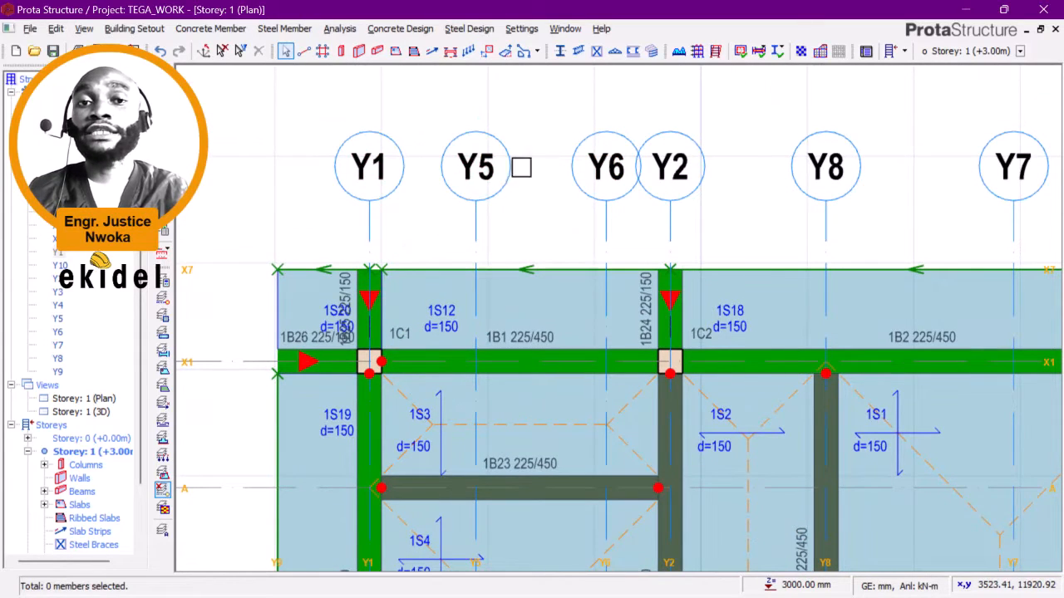
pyautogui.moveTo(476, 167)
pyautogui.mouseDown(button='middle')
pyautogui.moveTo(511, 158)
pyautogui.moveTo(470, 157)
pyautogui.mouseUp(button='middle')
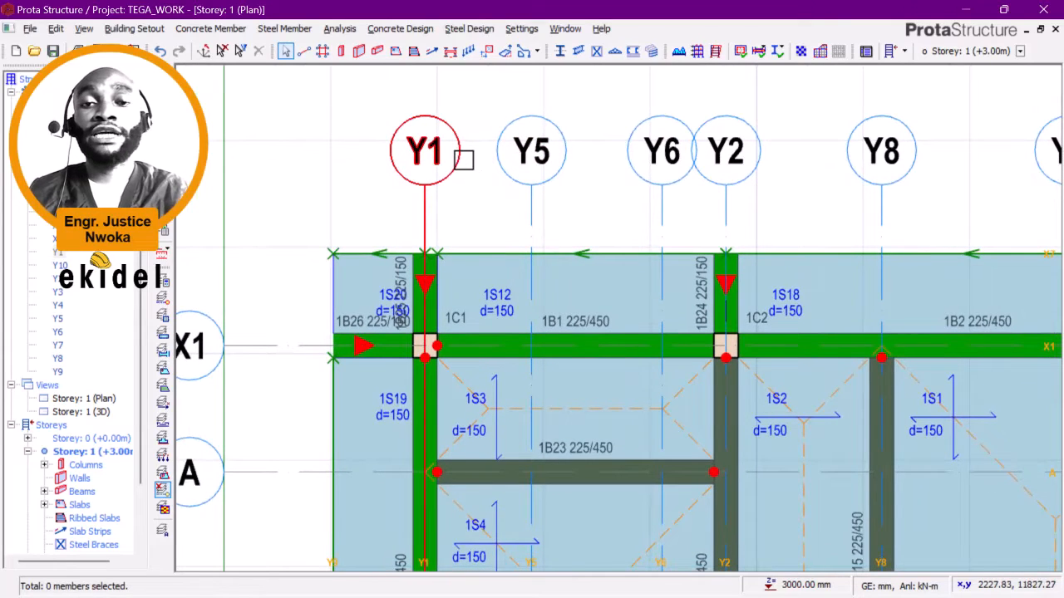
pyautogui.scroll(-3, 463, 158)
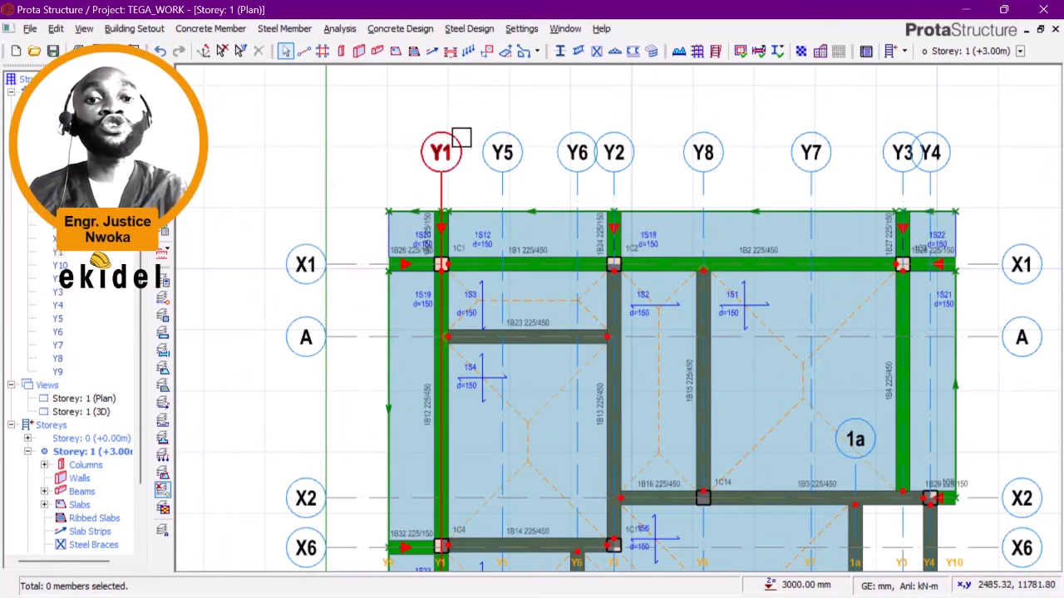
pyautogui.moveTo(462, 138); pyautogui.dragTo(408, 133, button='middle')
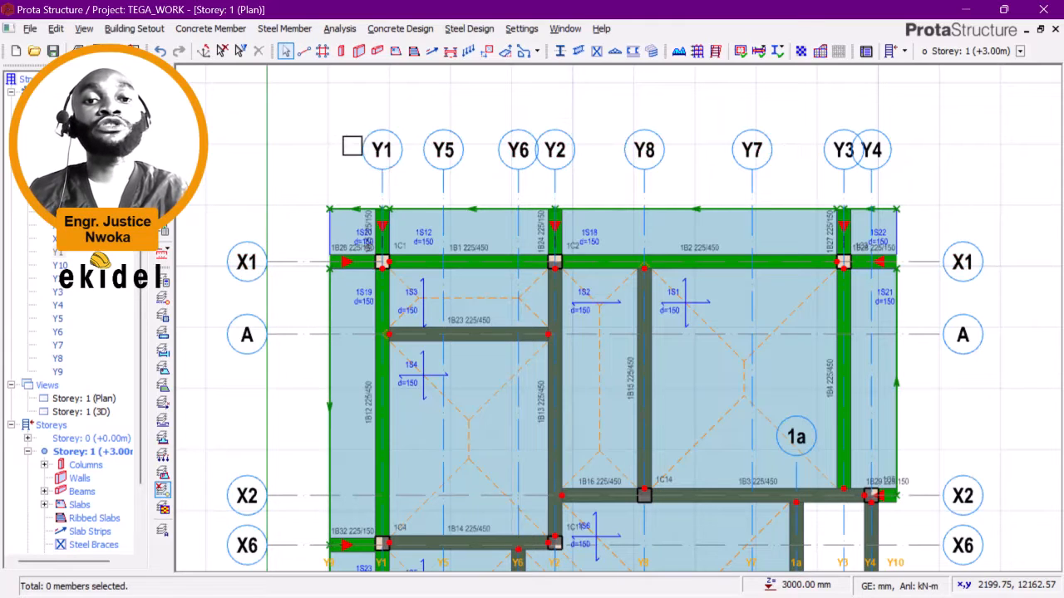
pyautogui.moveTo(347, 109); pyautogui.dragTo(959, 188)
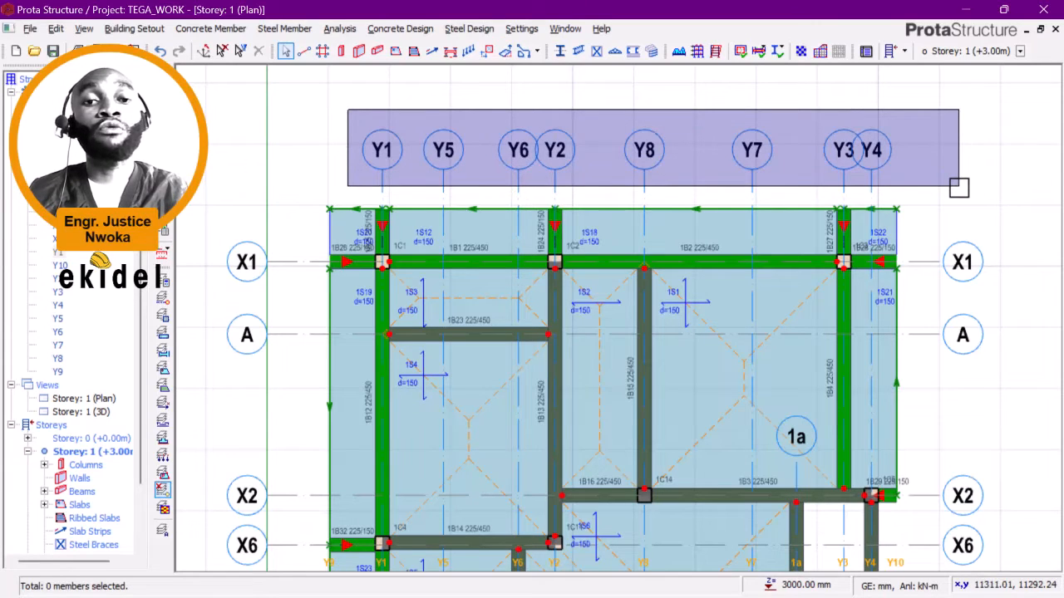
pyautogui.moveTo(959, 187); pyautogui.dragTo(294, 210)
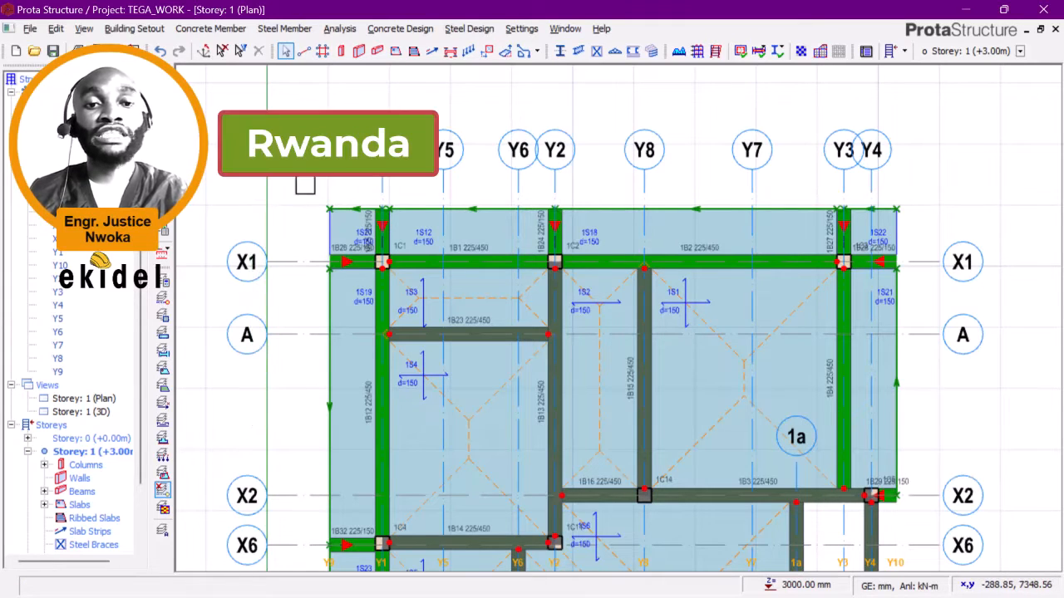
# Step: Relabel axis Y1 as 1 in its properties, and relabel the other main axes 2 to 8 and A to G
pyautogui.click(393, 154)
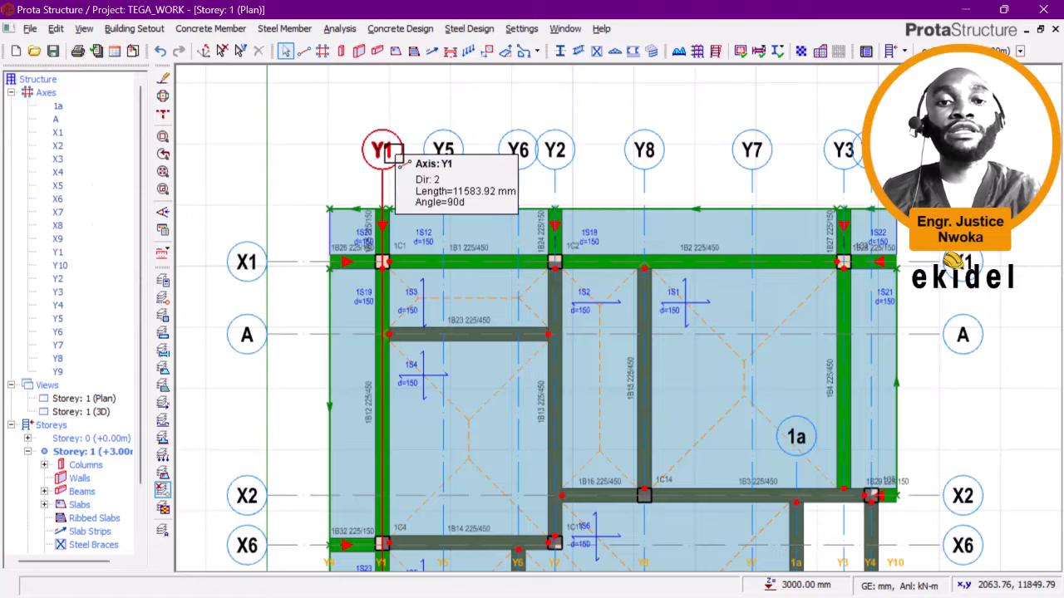
pyautogui.rightClick(309, 125)
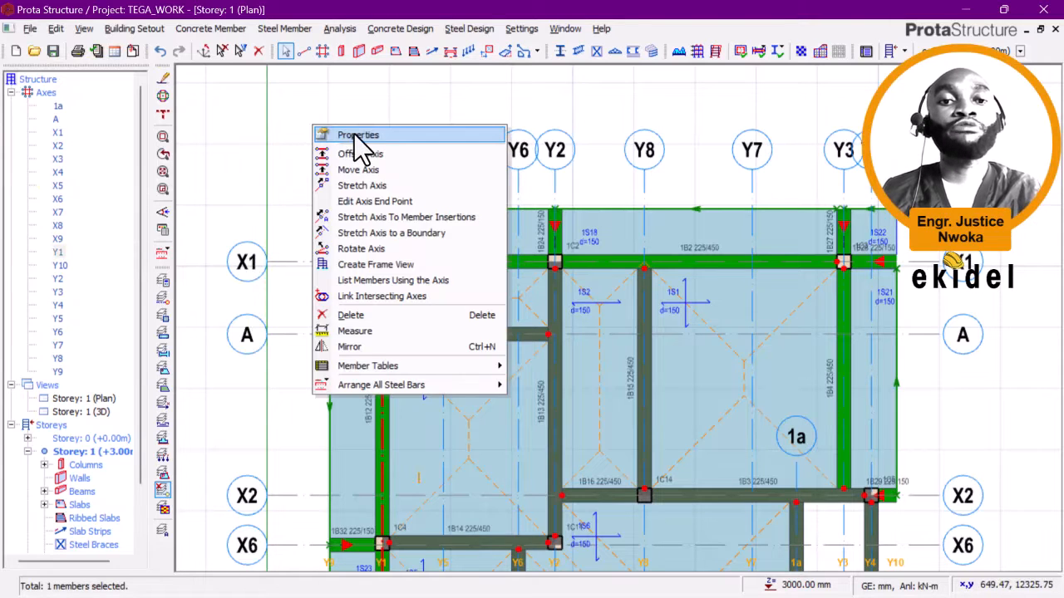
pyautogui.press('Escape')
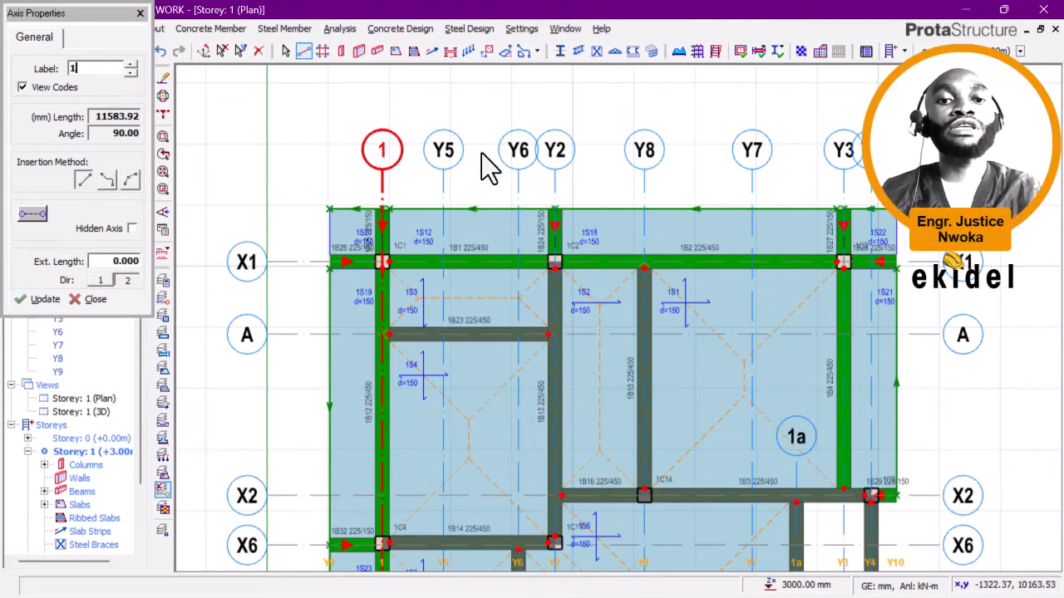
pyautogui.press('Escape')
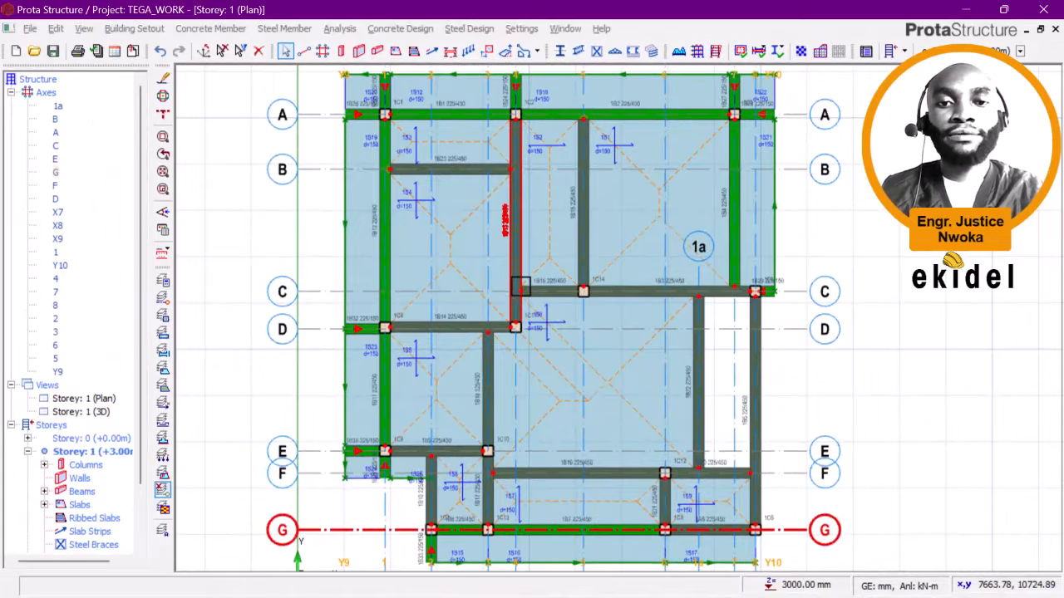
# Step: Check the sequence of grid labels across the Storey 1 plan, numbers 1 to 8 and letters A to G
pyautogui.moveTo(521, 286); pyautogui.dragTo(518, 345, button='middle')
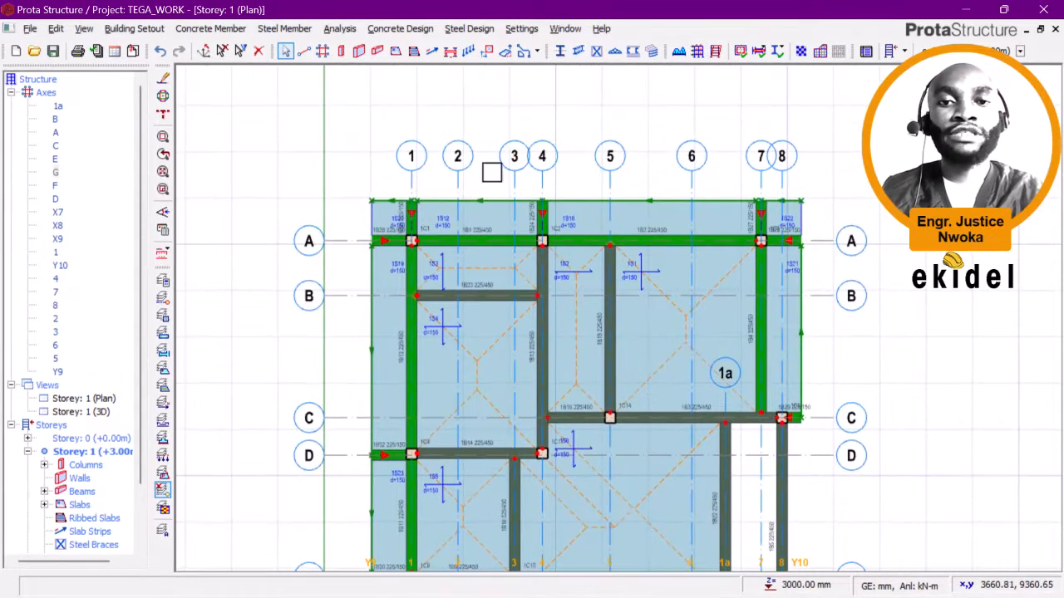
pyautogui.scroll(1, 466, 147)
pyautogui.scroll(1, 415, 146)
pyautogui.moveTo(531, 142); pyautogui.dragTo(421, 151, button='middle')
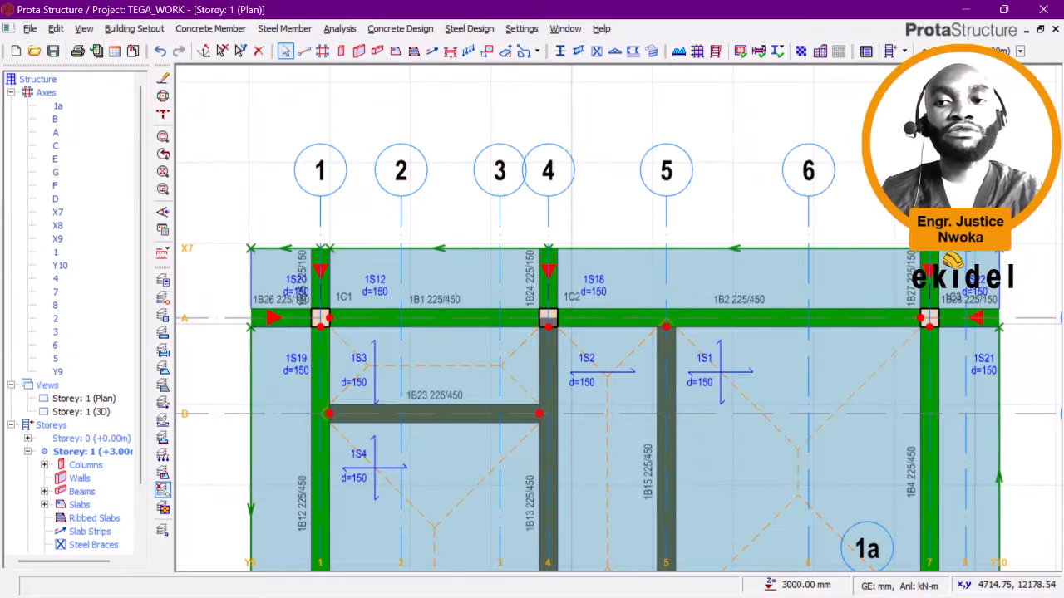
pyautogui.scroll(-4, 458, 225)
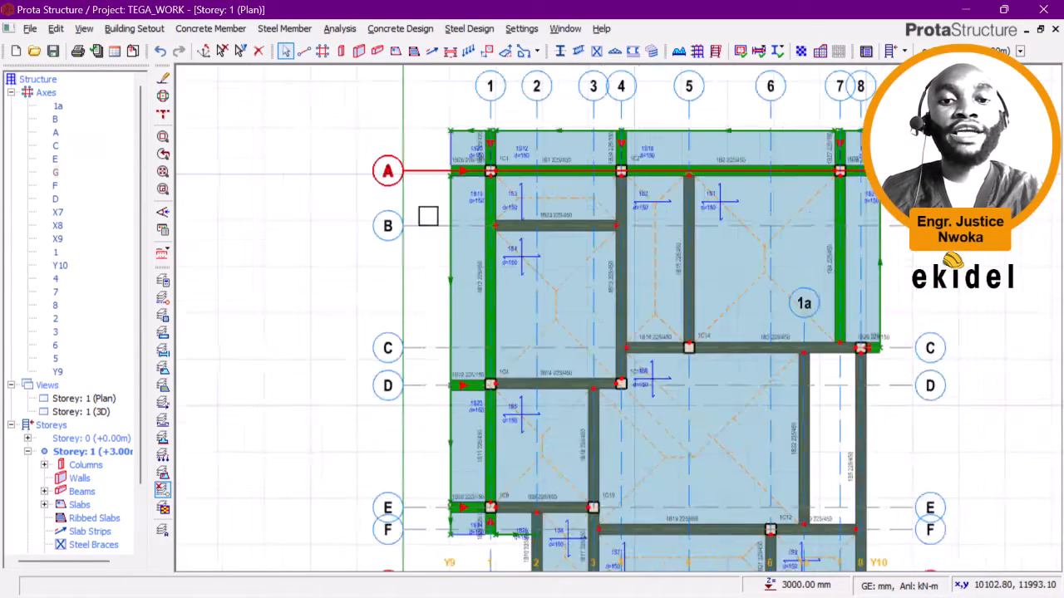
pyautogui.scroll(2, 394, 422)
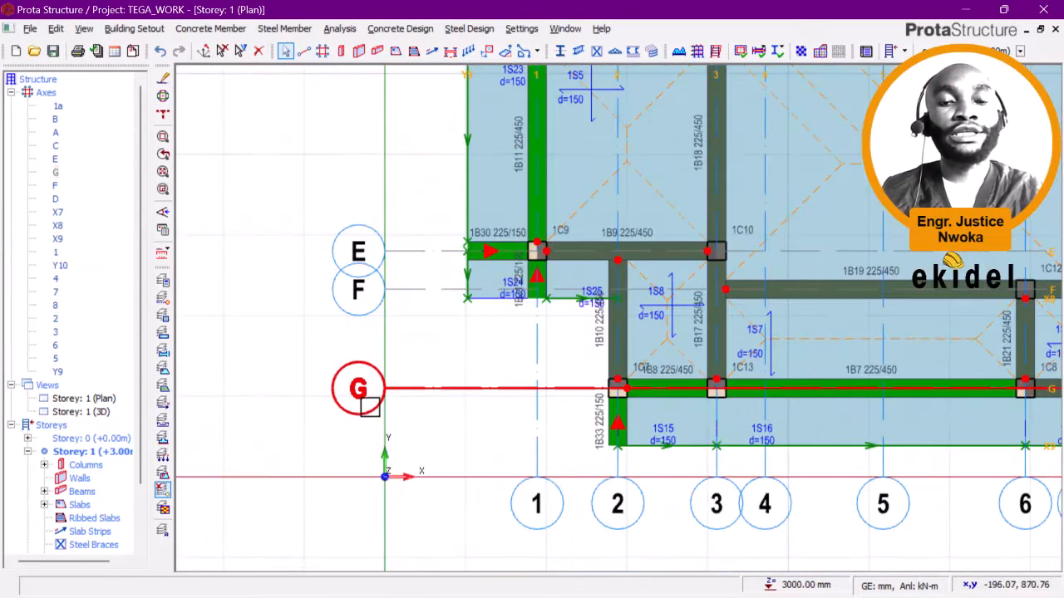
pyautogui.moveTo(419, 142); pyautogui.dragTo(388, 335, button='middle')
pyautogui.scroll(-1, 399, 248)
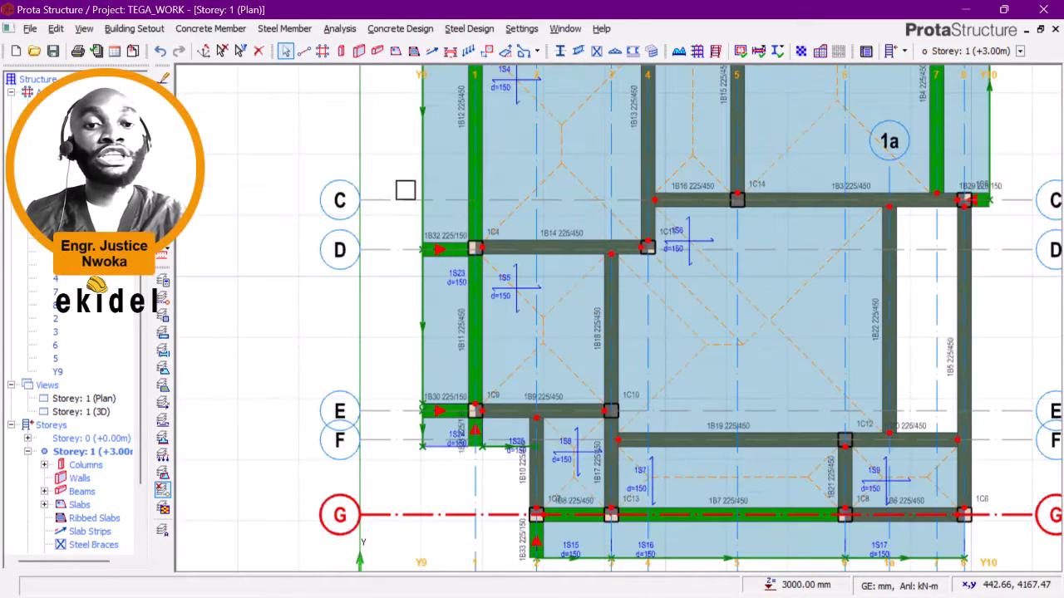
pyautogui.moveTo(405, 190); pyautogui.dragTo(387, 280, button='middle')
pyautogui.moveTo(390, 197); pyautogui.dragTo(365, 321, button='middle')
pyautogui.moveTo(379, 142); pyautogui.dragTo(371, 187, button='middle')
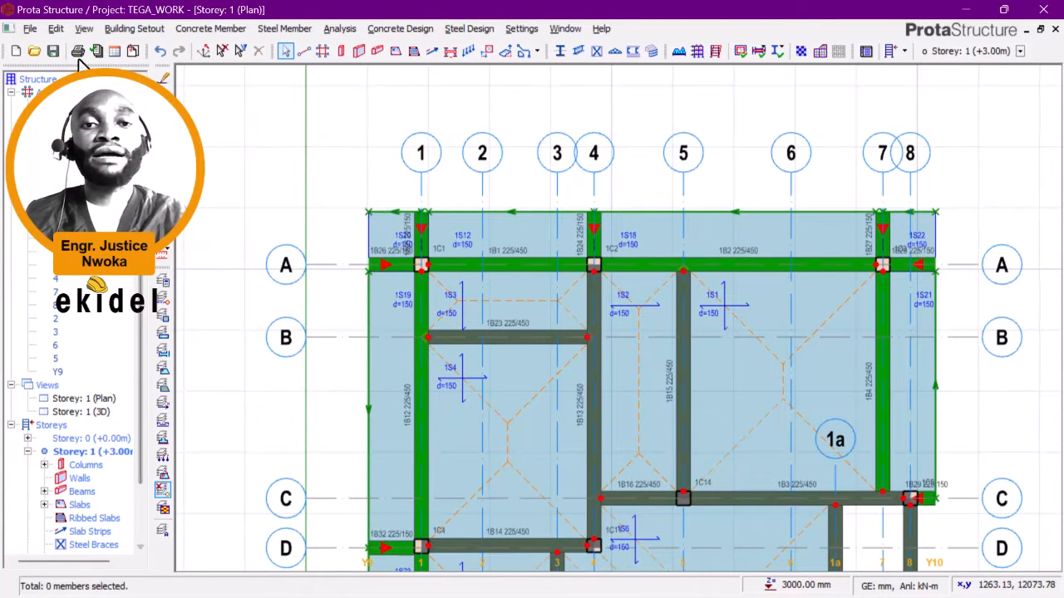
# Step: Save the project and open the default material settings of the building analysis for editing
pyautogui.click(52, 51)
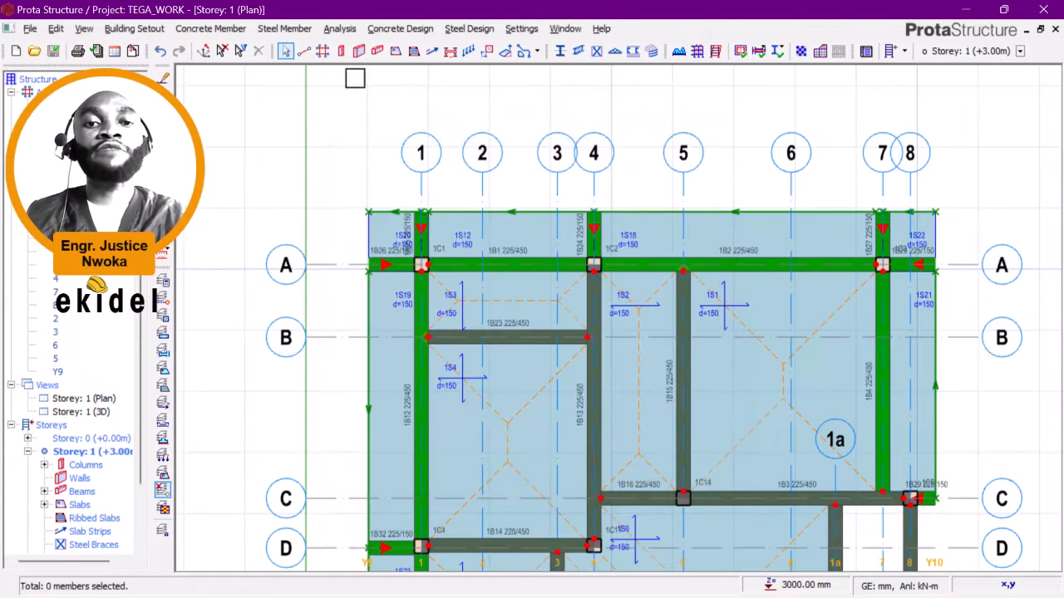
pyautogui.click(338, 31)
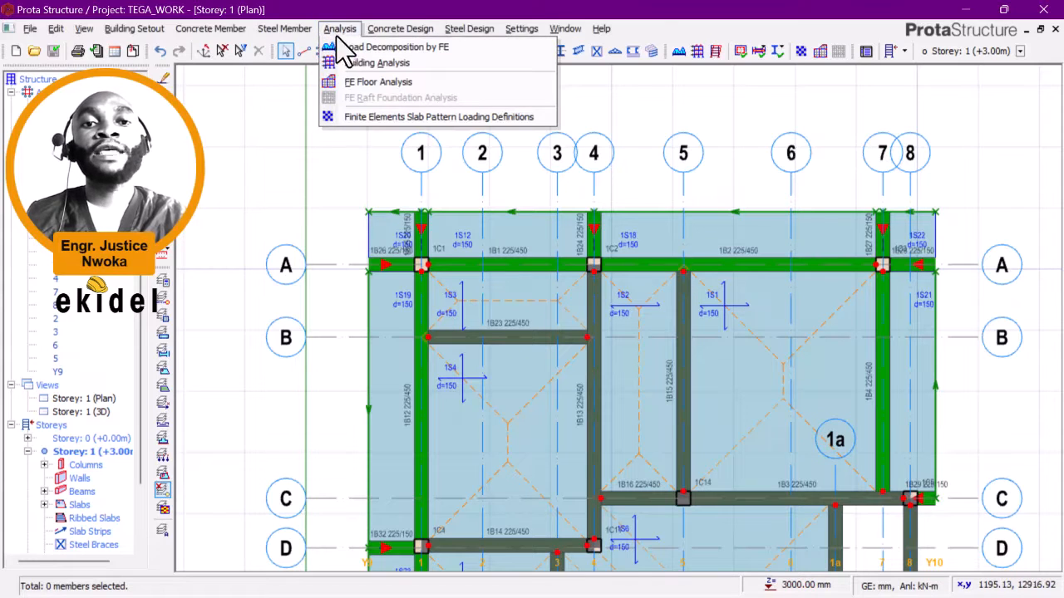
pyautogui.click(359, 63)
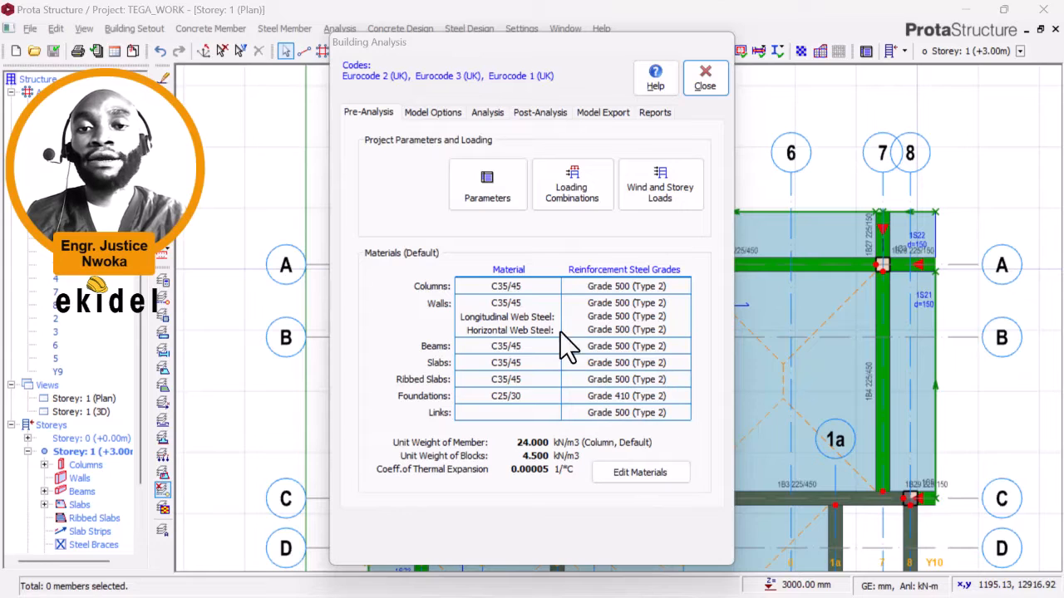
pyautogui.click(628, 473)
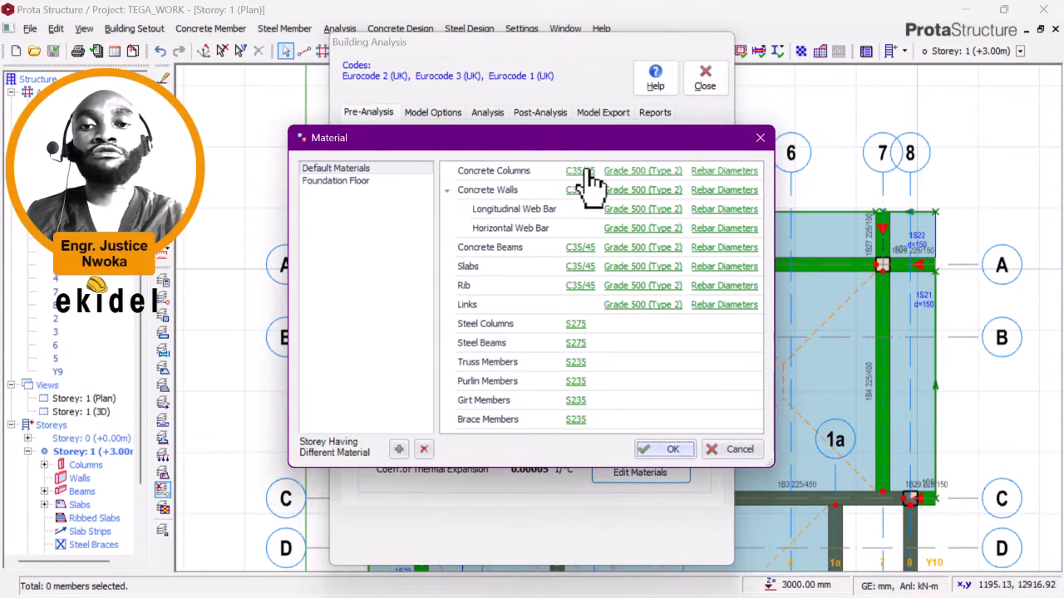
# Step: Set the concrete grade to C20/25, applied to all members of this material class in the storey
pyautogui.click(580, 171)
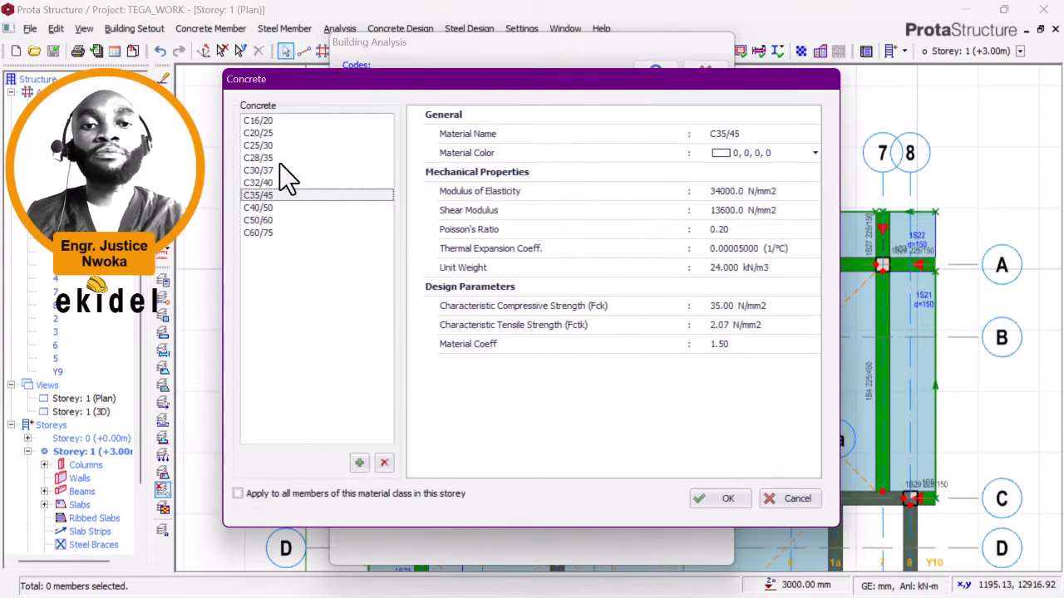
pyautogui.click(264, 133)
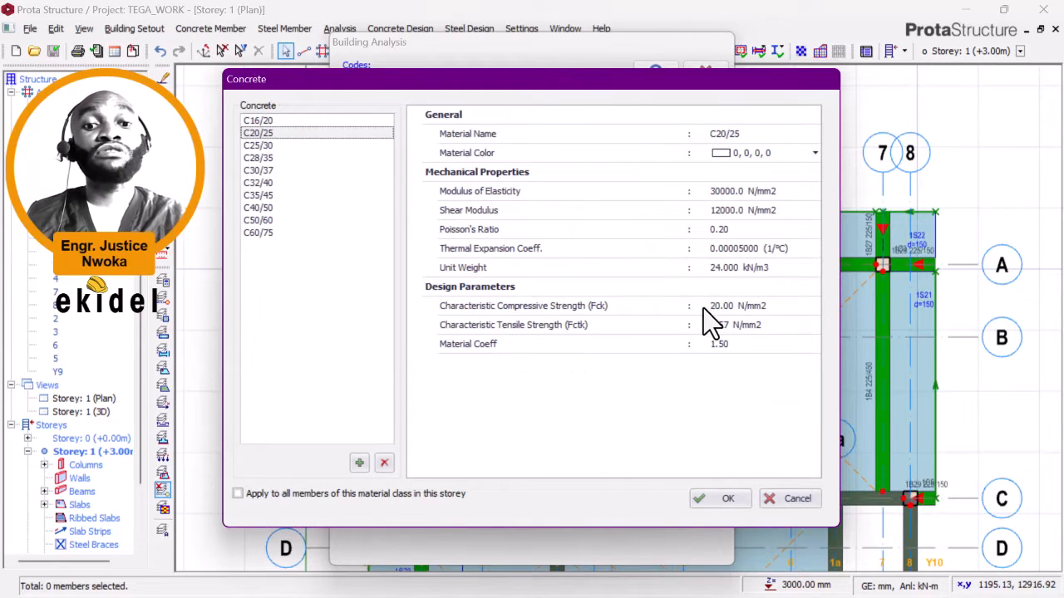
pyautogui.click(282, 497)
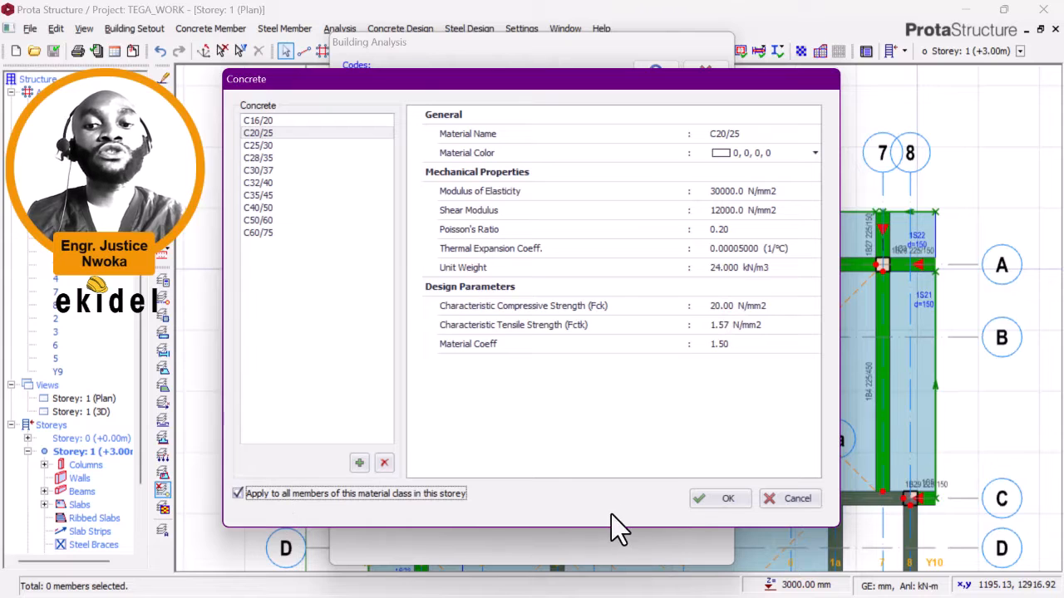
pyautogui.click(720, 499)
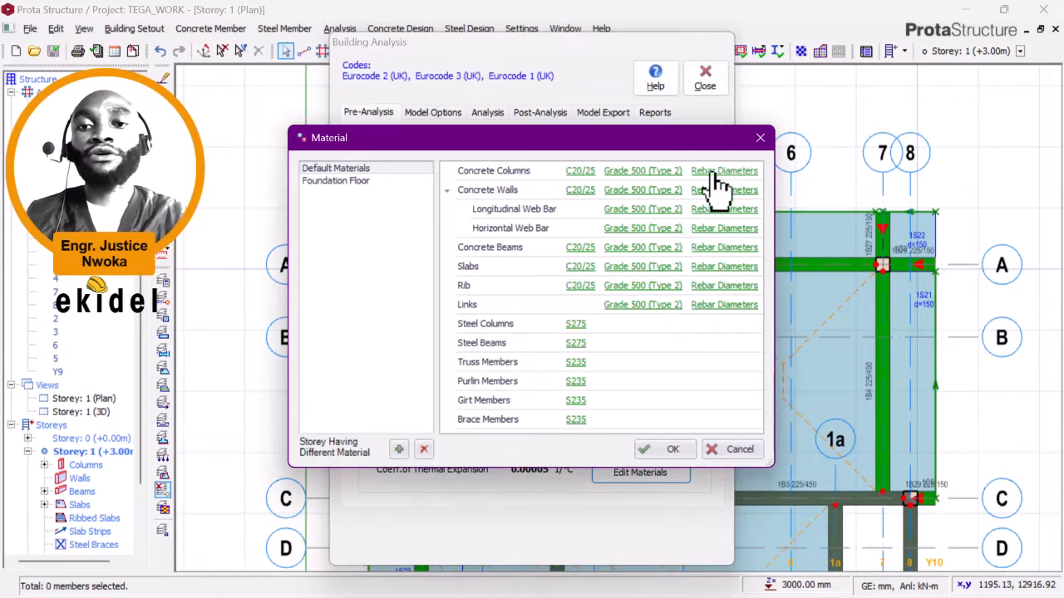
# Step: Set the reinforcement steel to Grade 460 (Type 2), applied to all members of this material class in the storey
pyautogui.click(653, 174)
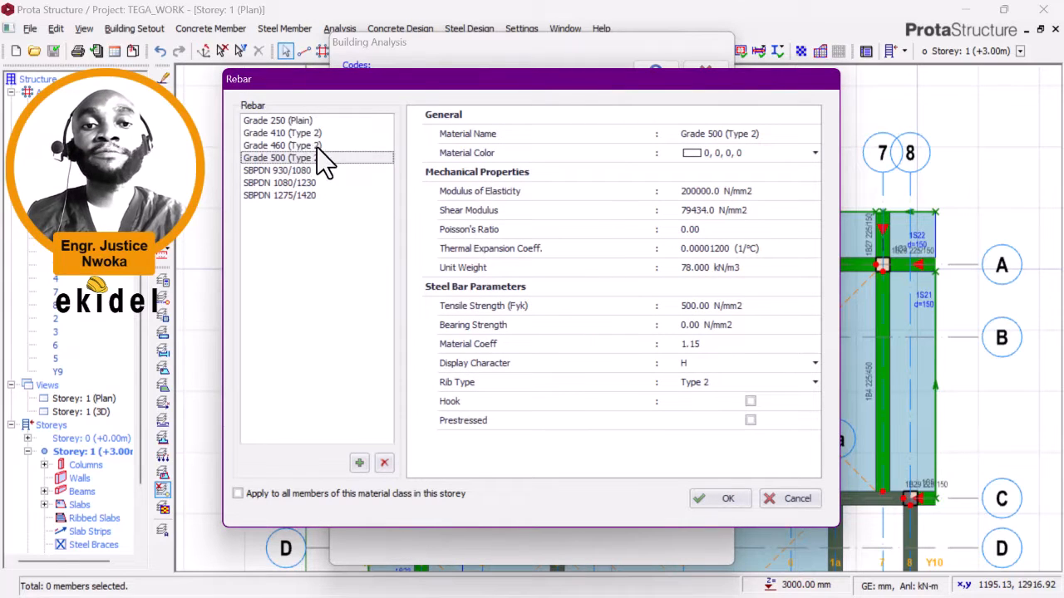
pyautogui.click(291, 134)
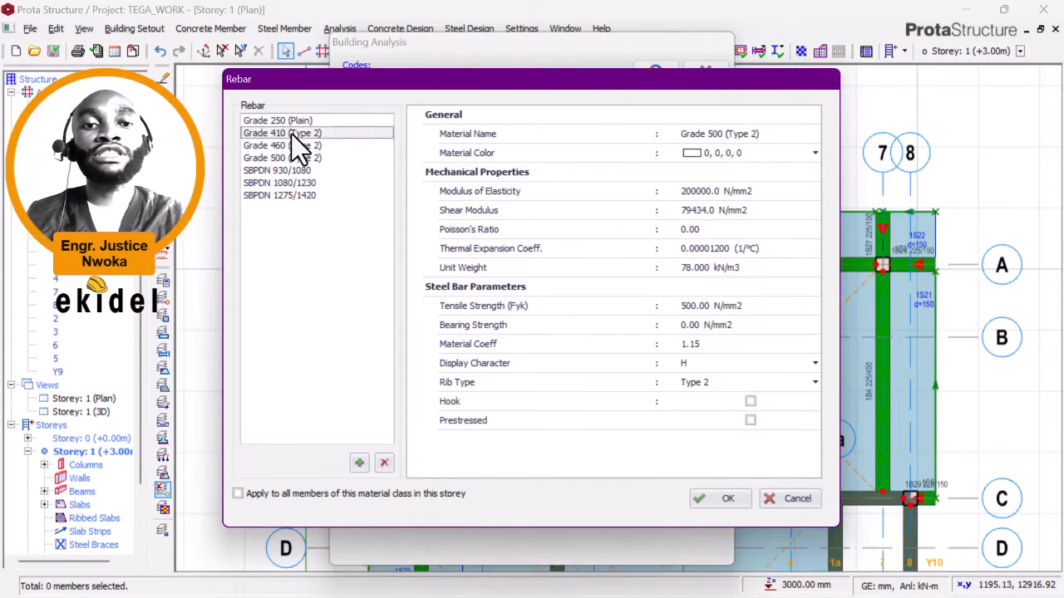
pyautogui.click(291, 146)
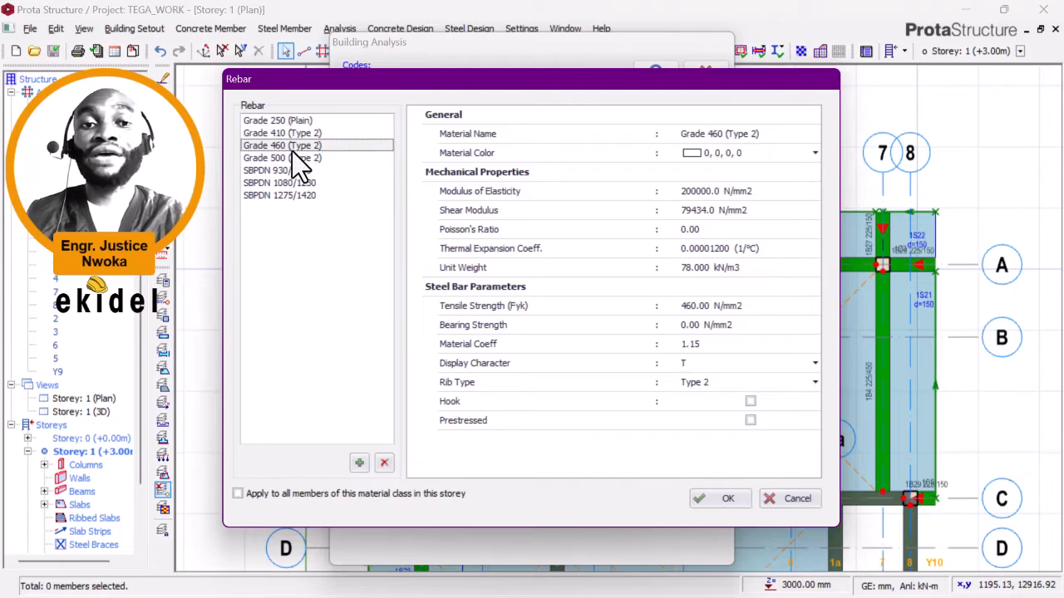
pyautogui.click(266, 495)
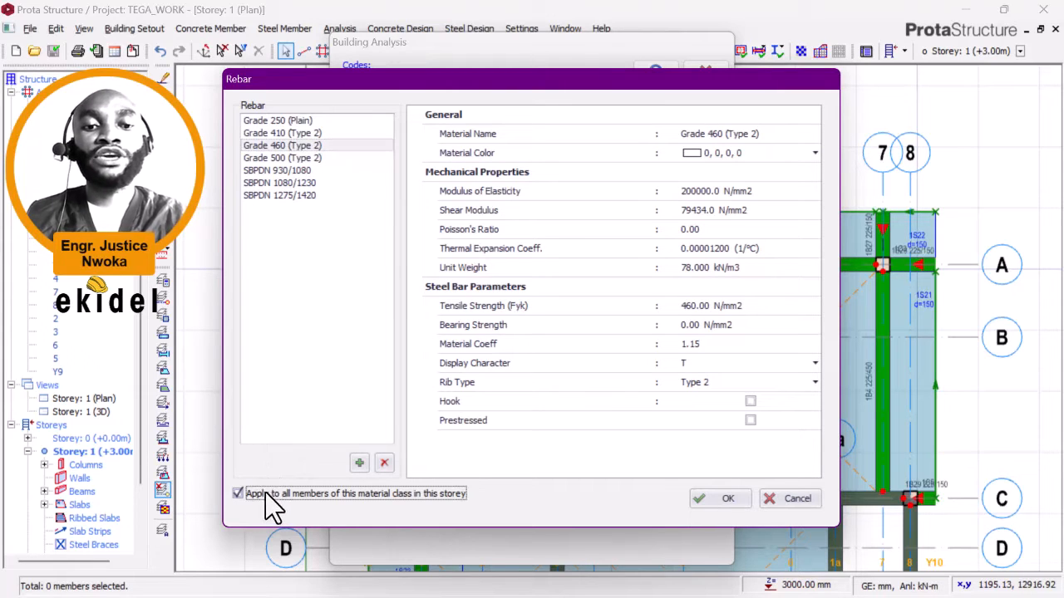
pyautogui.click(285, 134)
pyautogui.click(284, 145)
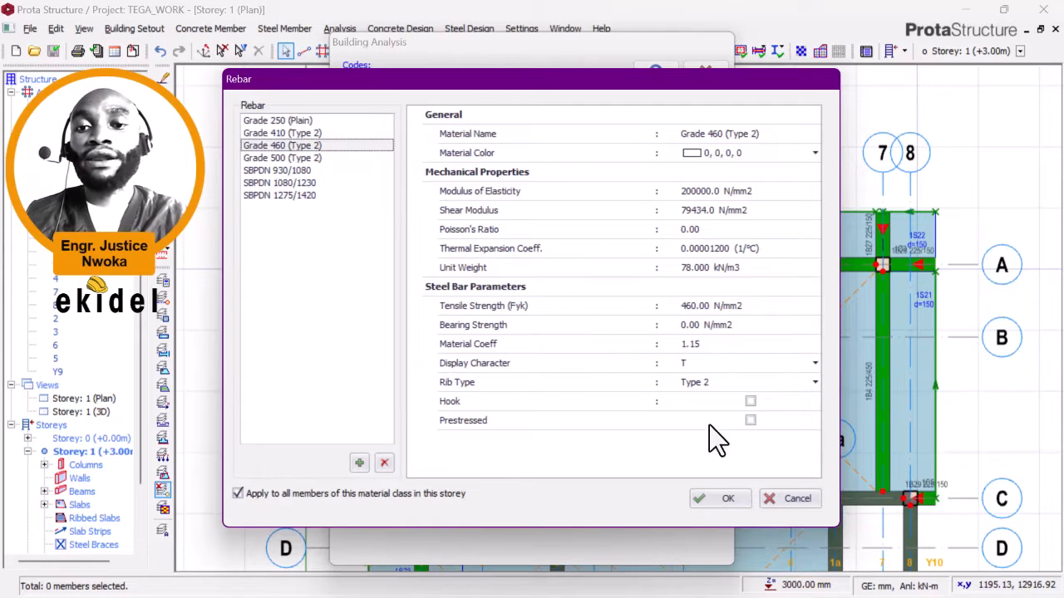
pyautogui.click(713, 499)
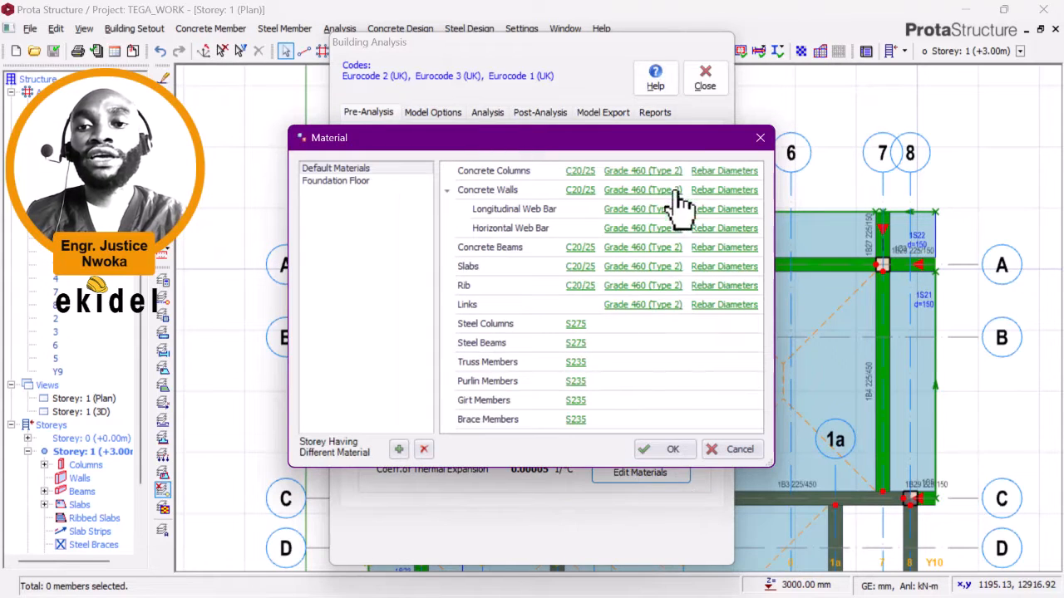
# Step: Restrict the usable rebar diameters for concrete columns to T16 and T20
pyautogui.click(729, 171)
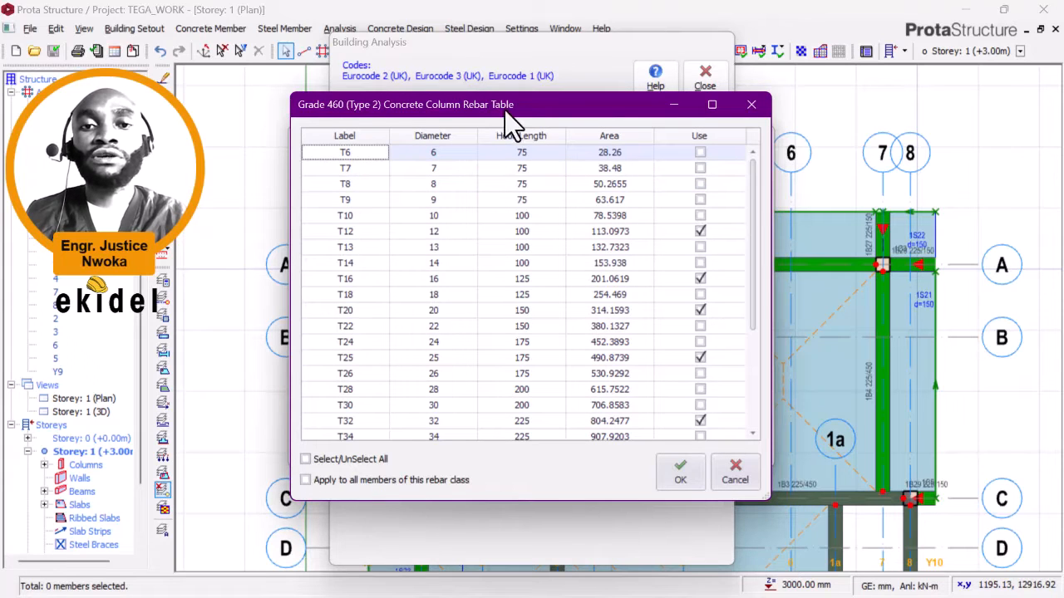
pyautogui.moveTo(510, 110); pyautogui.dragTo(437, 145)
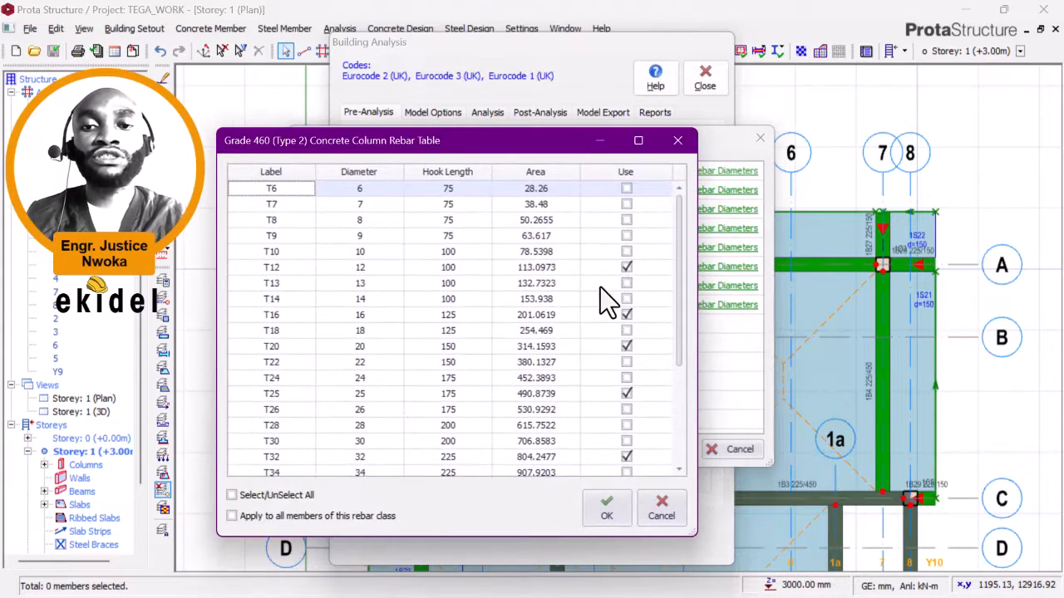
pyautogui.click(275, 498)
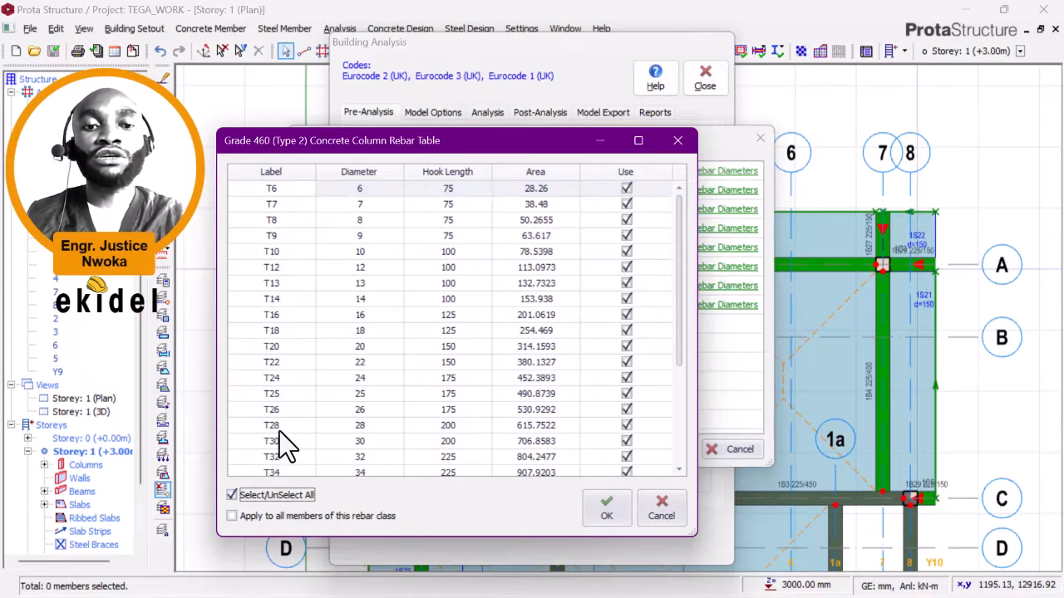
pyautogui.click(274, 497)
pyautogui.click(285, 317)
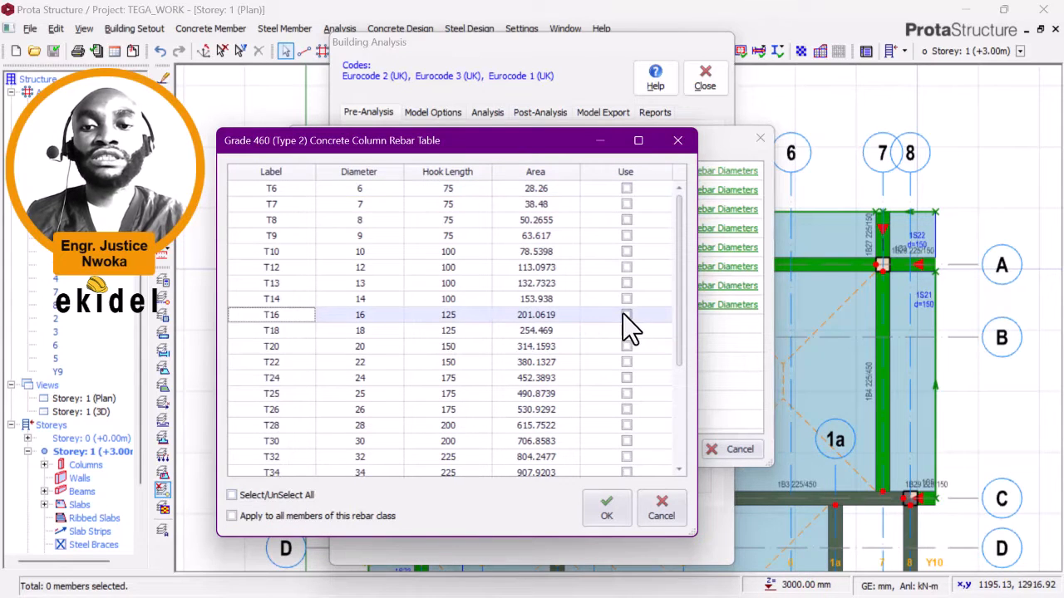
pyautogui.click(626, 314)
pyautogui.click(359, 347)
pyautogui.click(625, 345)
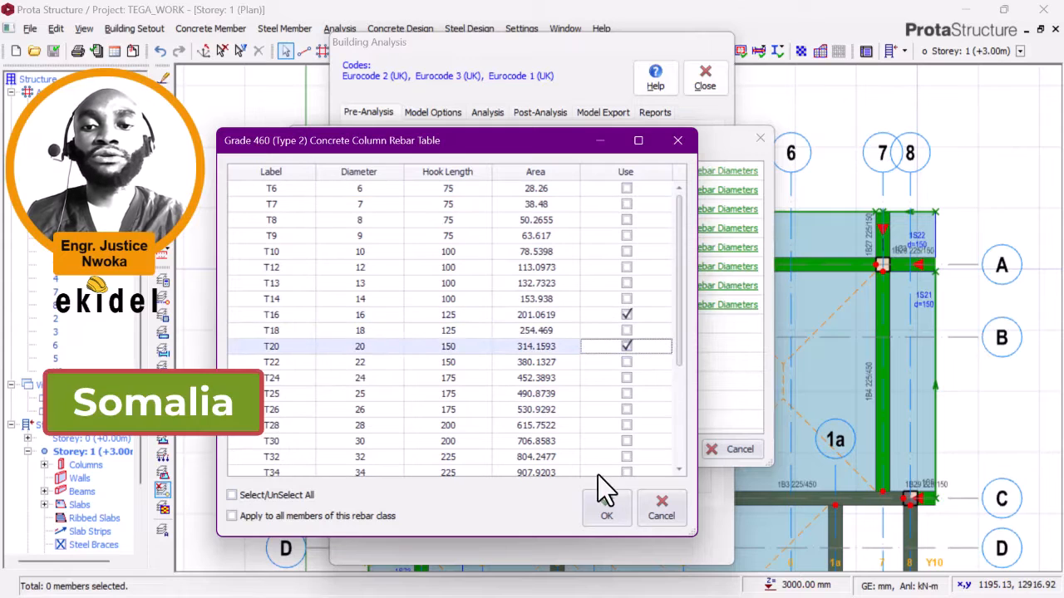
pyautogui.click(606, 508)
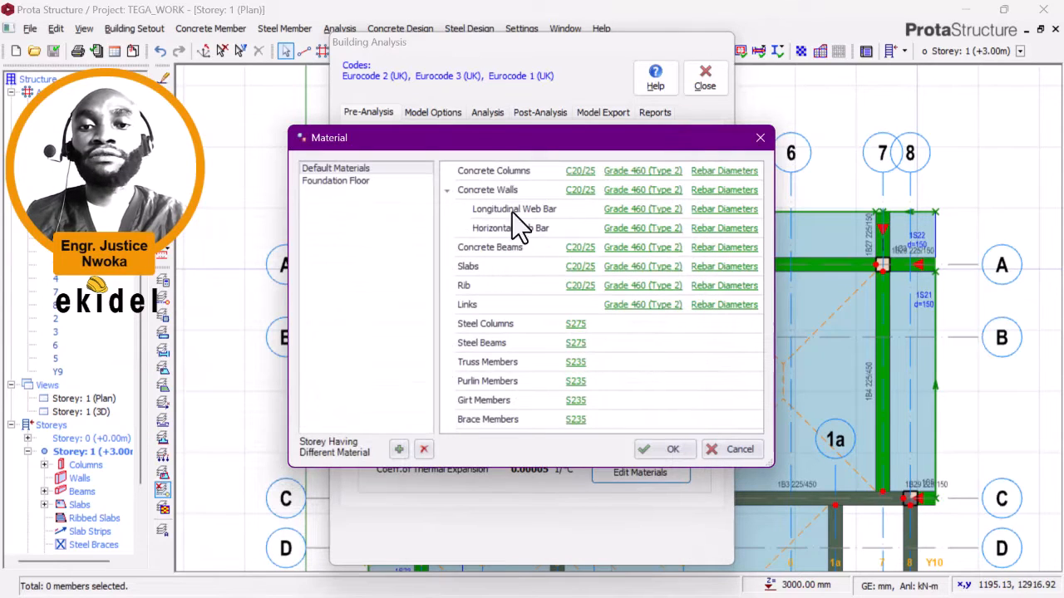
# Step: Restrict the usable rebar diameters for concrete beams to T16 and T20
pyautogui.click(719, 247)
pyautogui.click(359, 459)
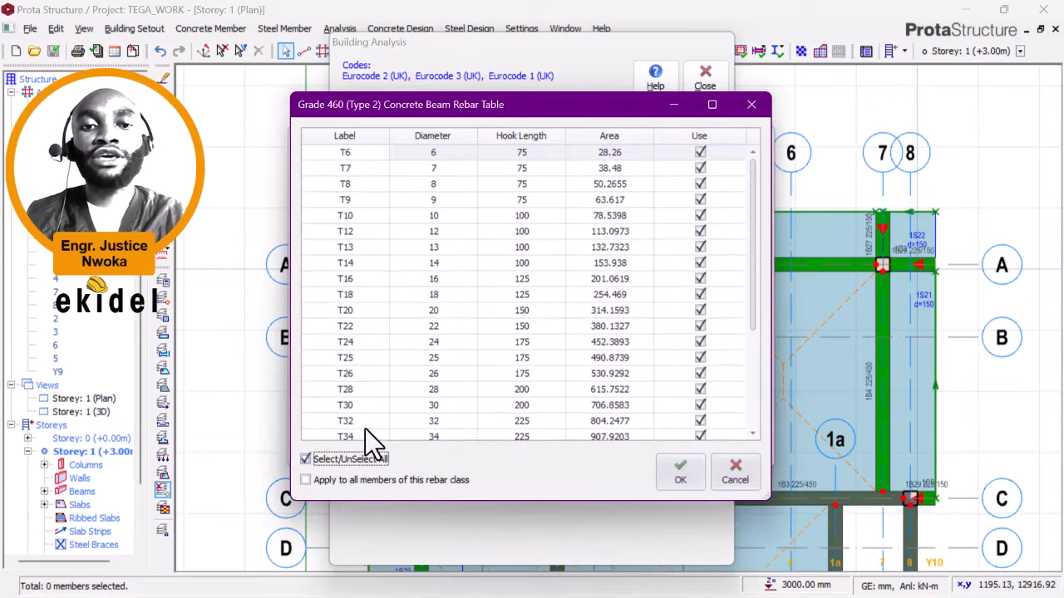
pyautogui.click(353, 457)
pyautogui.click(372, 283)
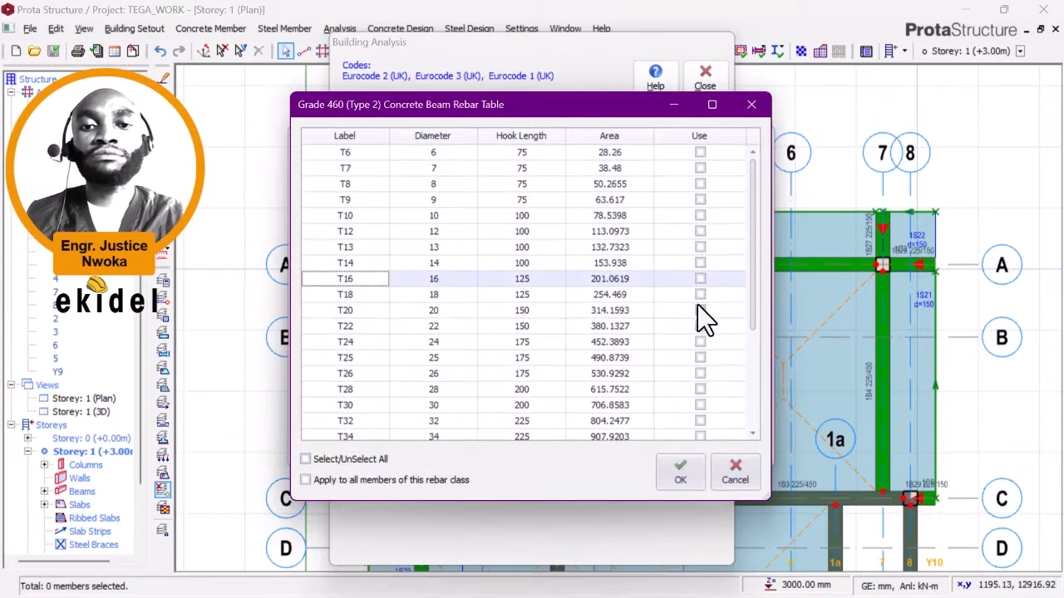
pyautogui.click(700, 280)
pyautogui.click(419, 314)
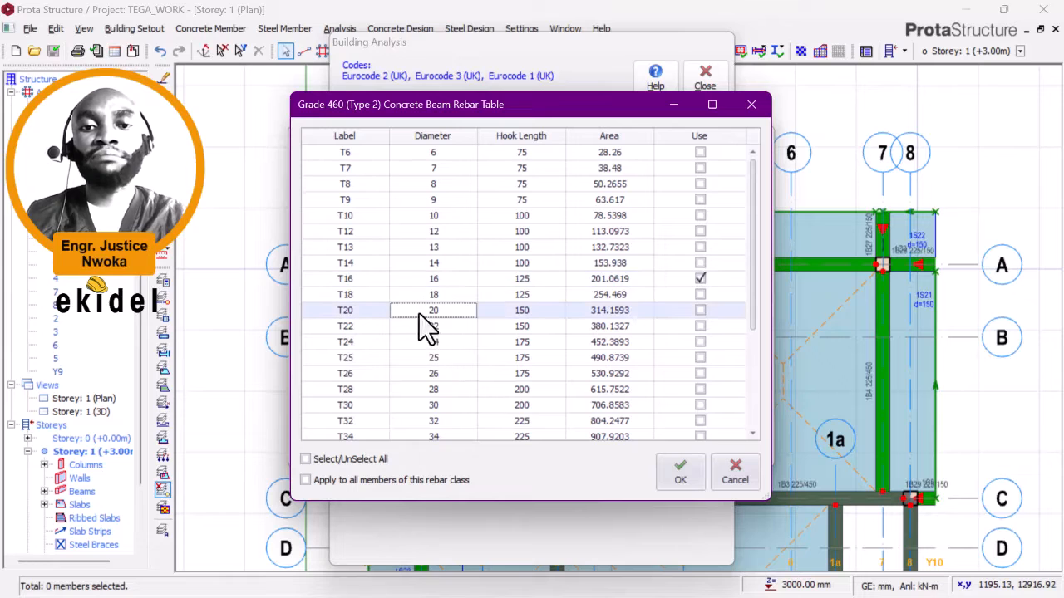
pyautogui.click(700, 310)
pyautogui.click(679, 474)
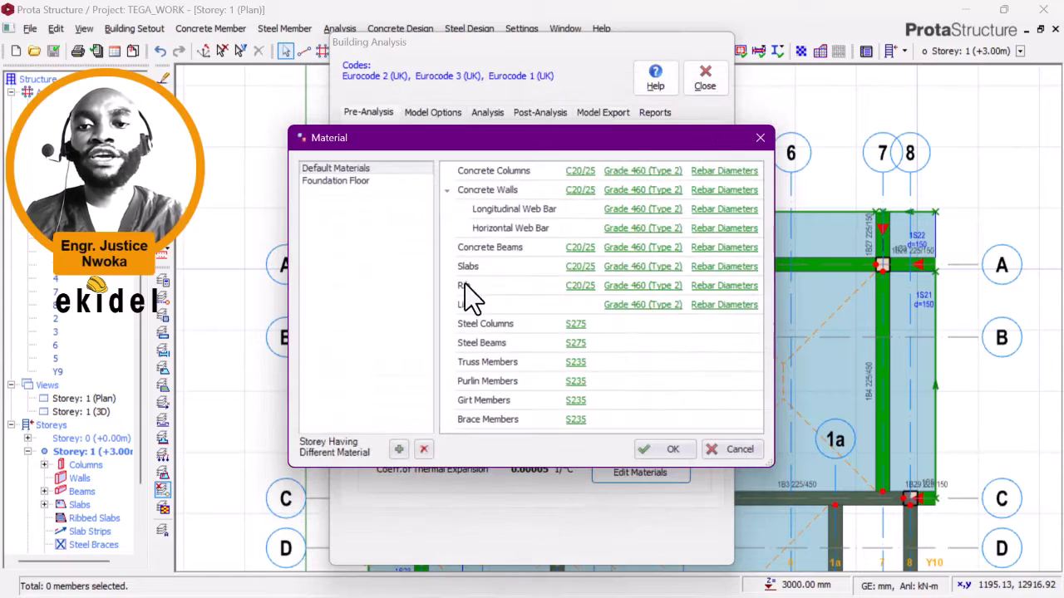
# Step: Restrict the usable rebar diameters for slabs to T12 only
pyautogui.click(729, 267)
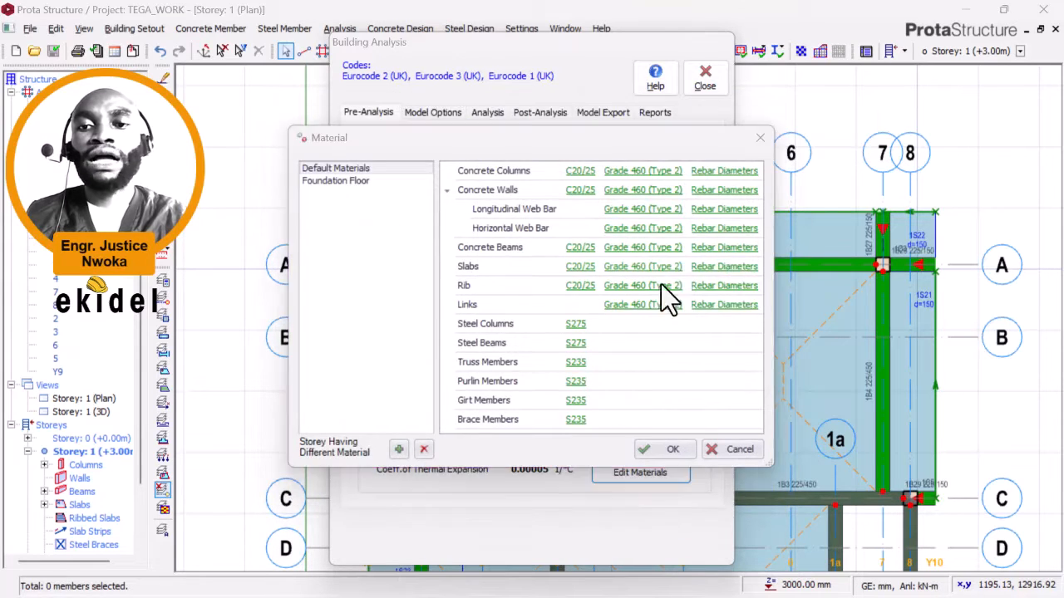
pyautogui.click(326, 462)
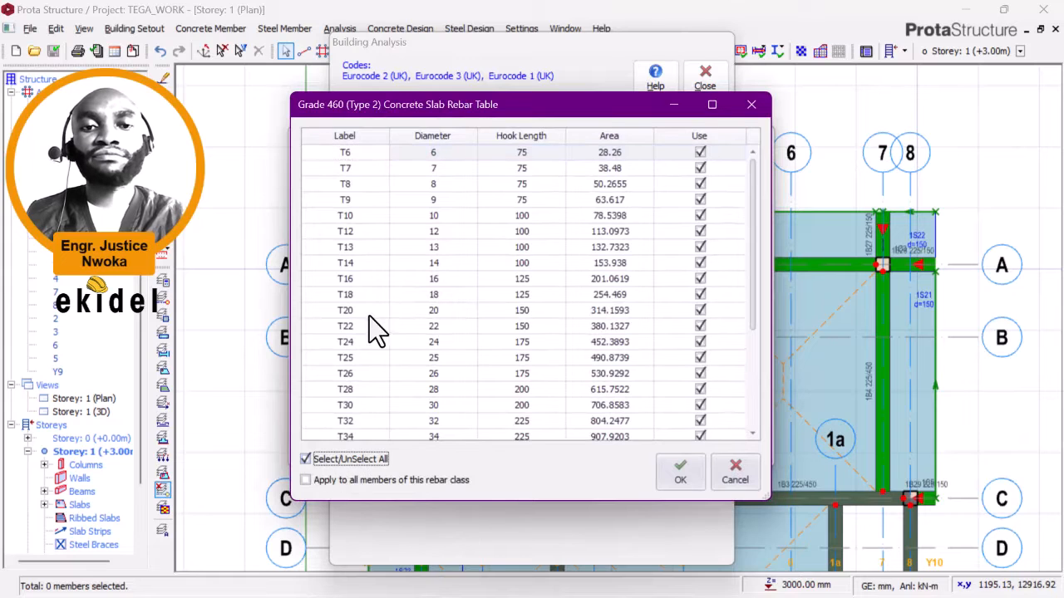
pyautogui.click(332, 458)
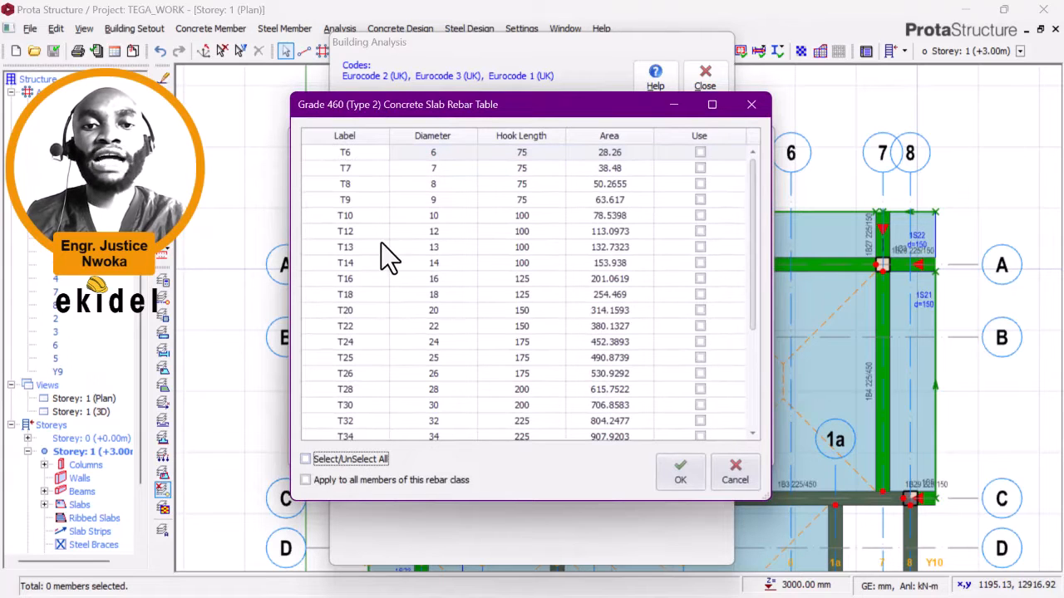
pyautogui.click(700, 232)
pyautogui.click(680, 472)
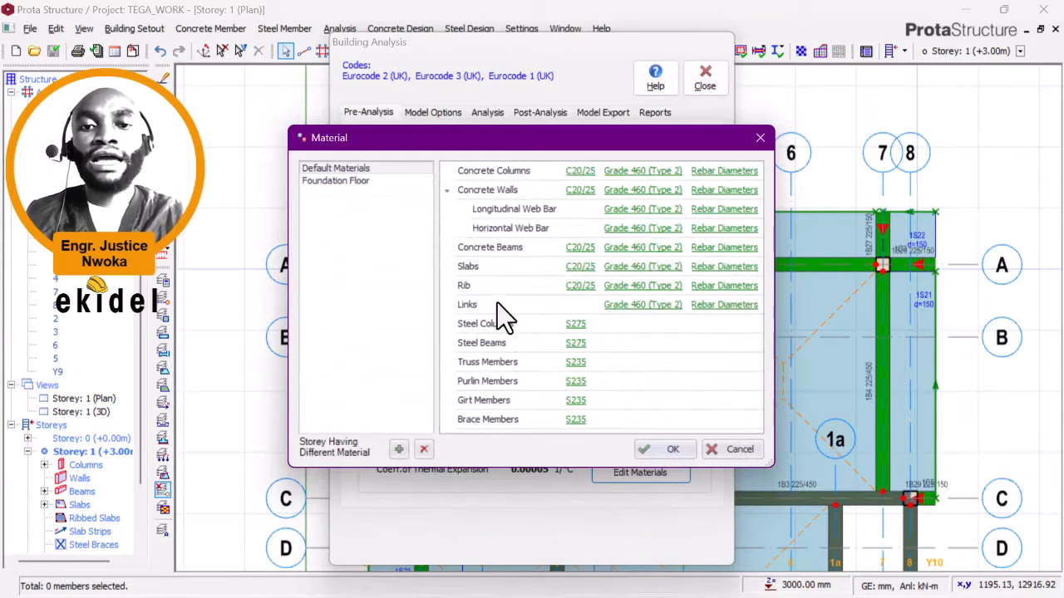
# Step: Restrict the usable rebar diameters for links to T10 only and accept the material settings
pyautogui.click(718, 306)
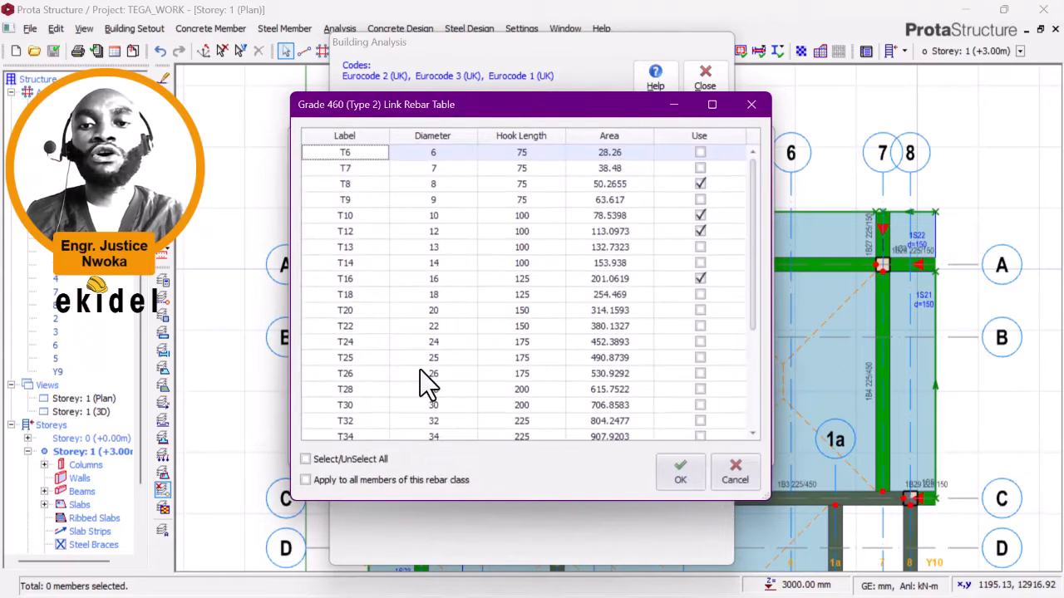
pyautogui.click(324, 460)
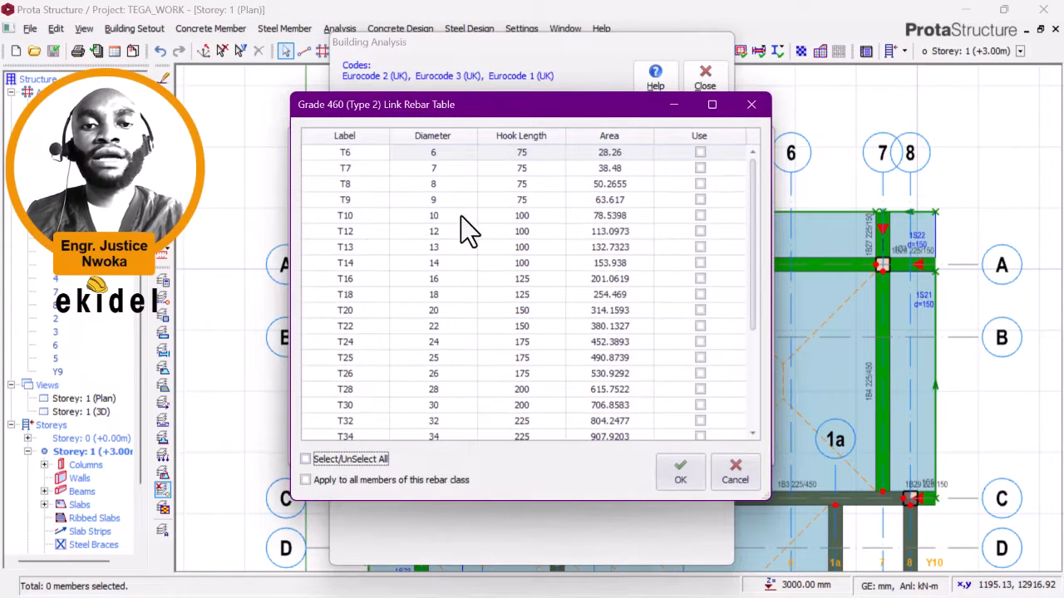
pyautogui.click(700, 215)
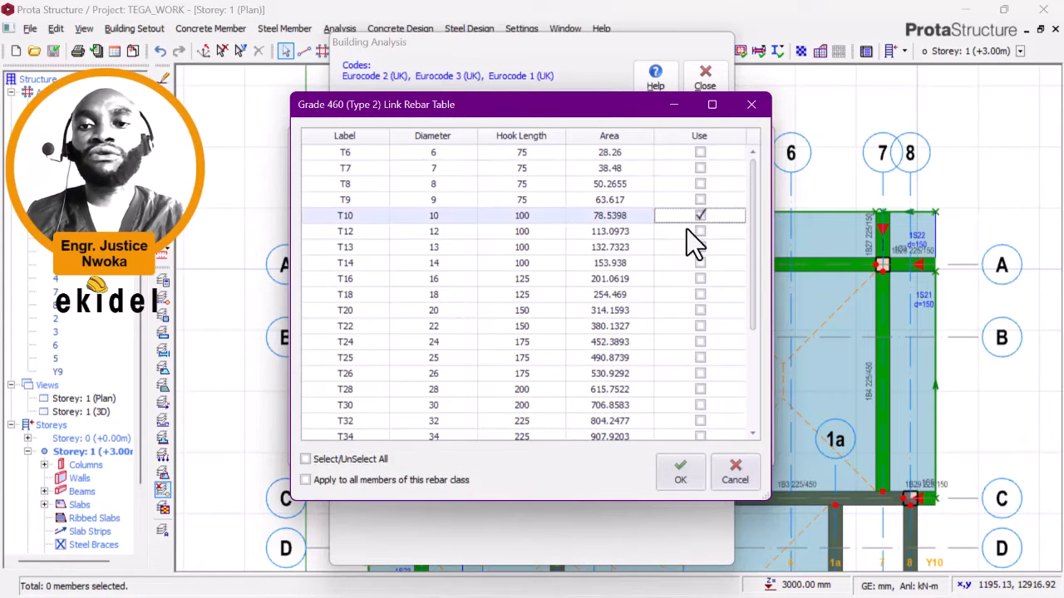
pyautogui.click(679, 474)
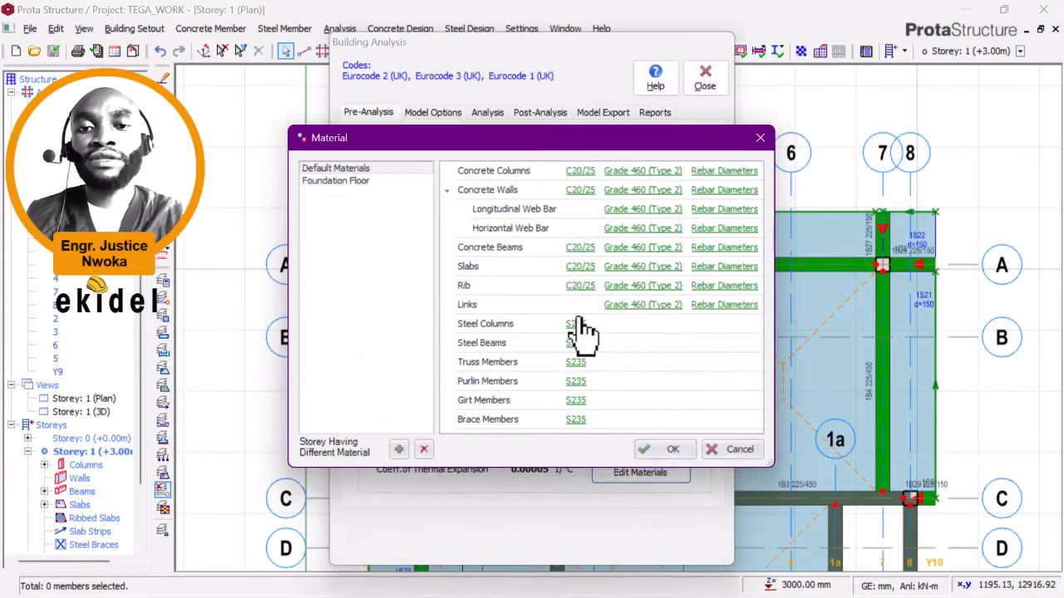
pyautogui.click(673, 450)
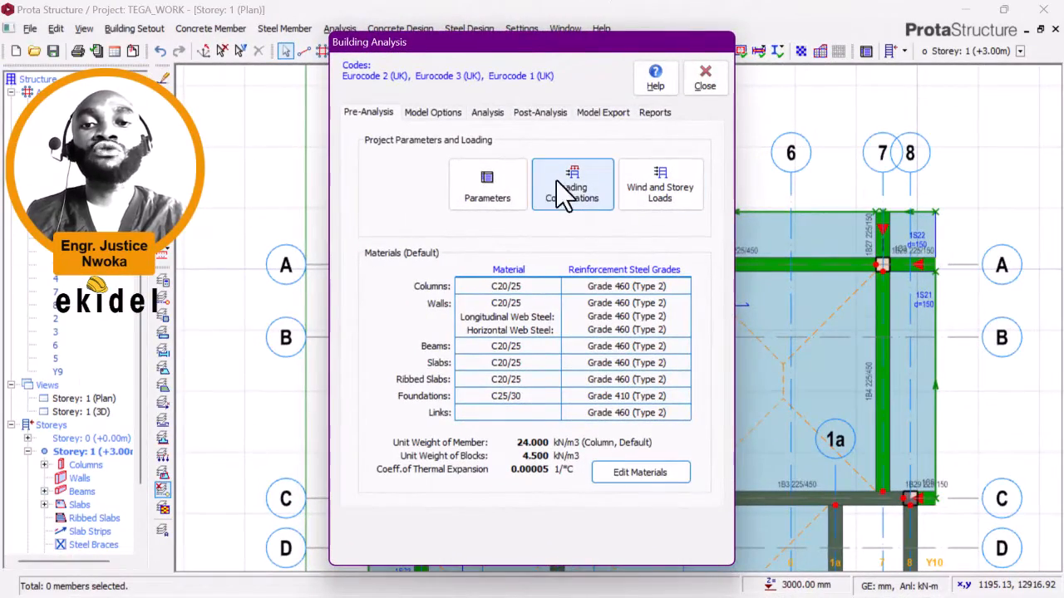
# Step: Generate the loading combinations automatically with the default dead, live and pattern load settings and accept them
pyautogui.click(577, 191)
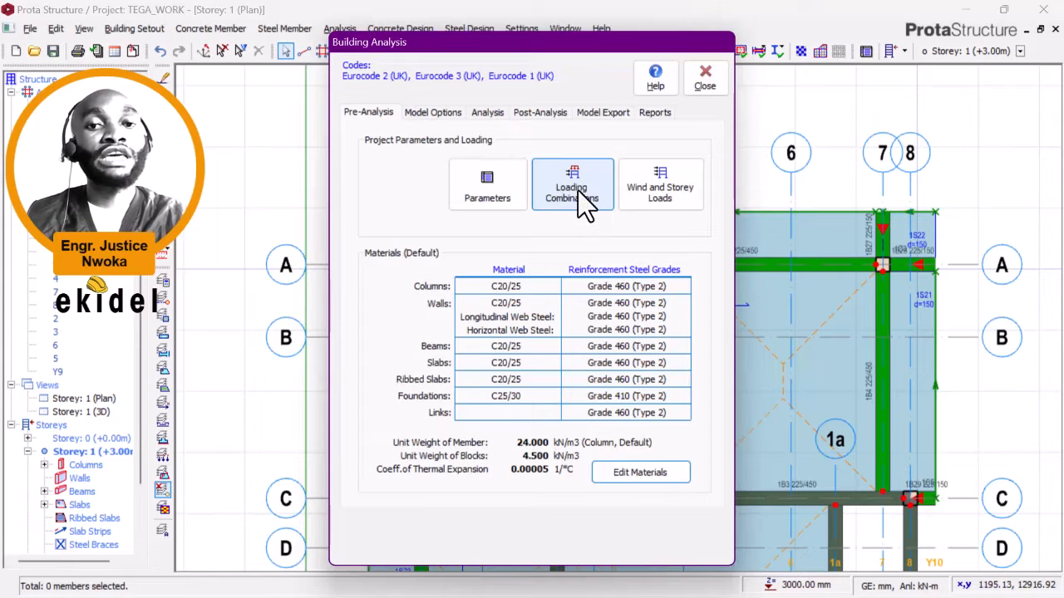
pyautogui.click(577, 187)
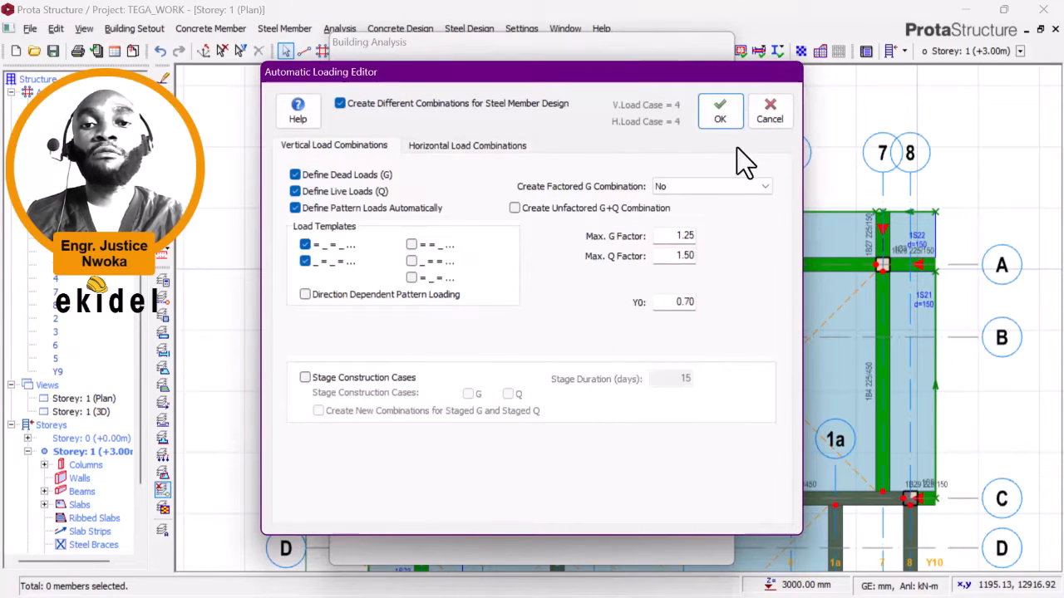
pyautogui.click(718, 115)
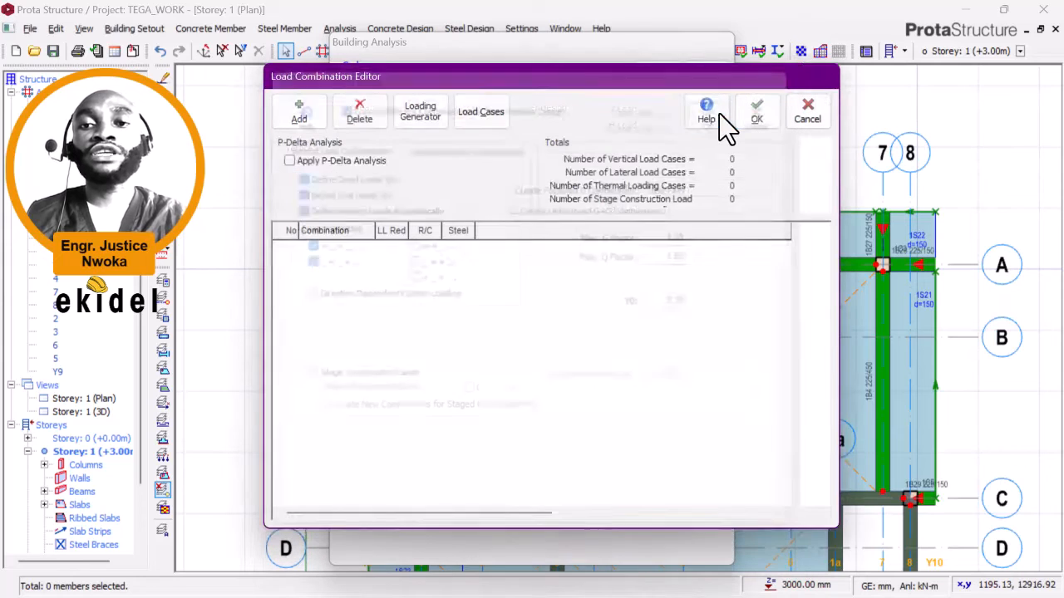
pyautogui.click(752, 118)
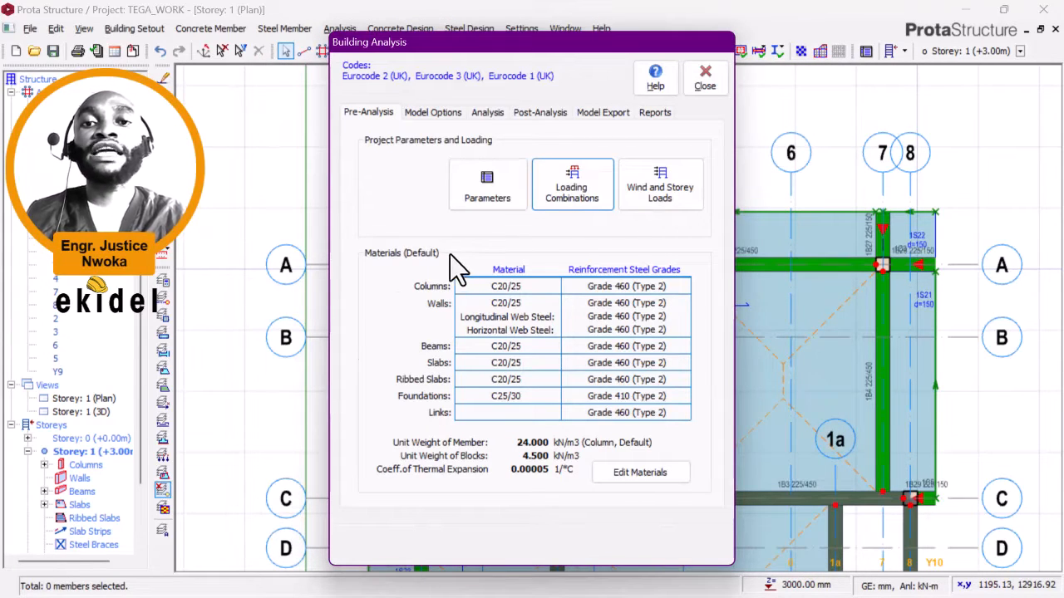
# Step: Run the building model check with all checks on all storeys and review the error log
pyautogui.click(485, 113)
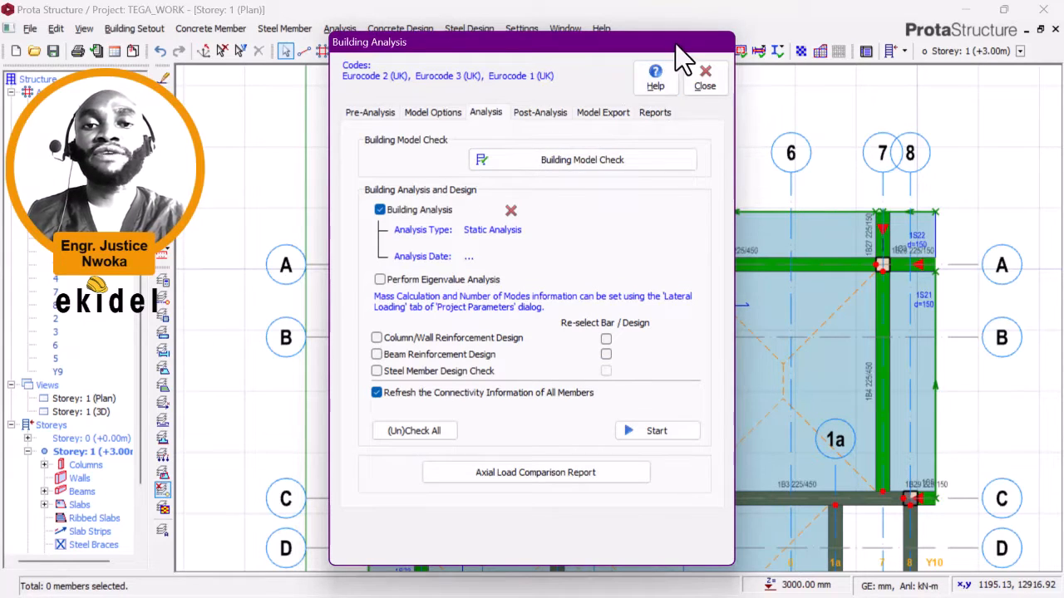
pyautogui.click(610, 158)
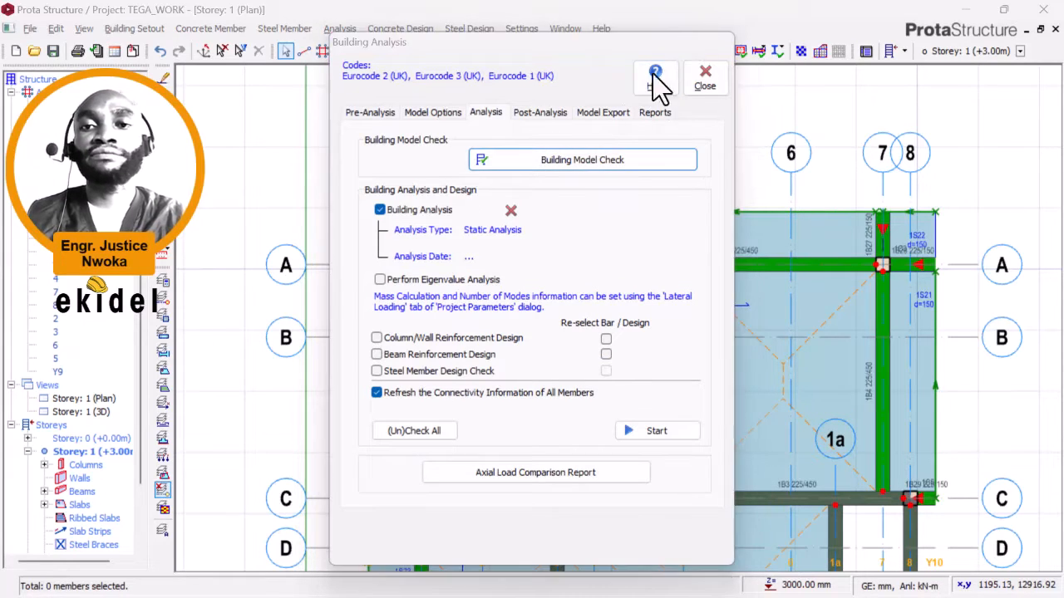
pyautogui.click(579, 158)
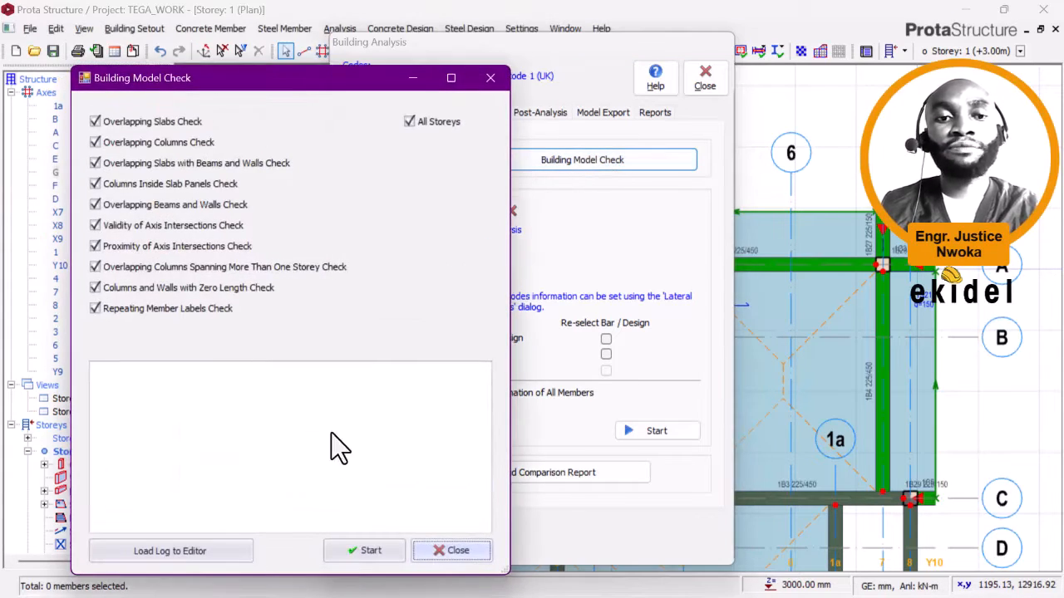
pyautogui.click(360, 550)
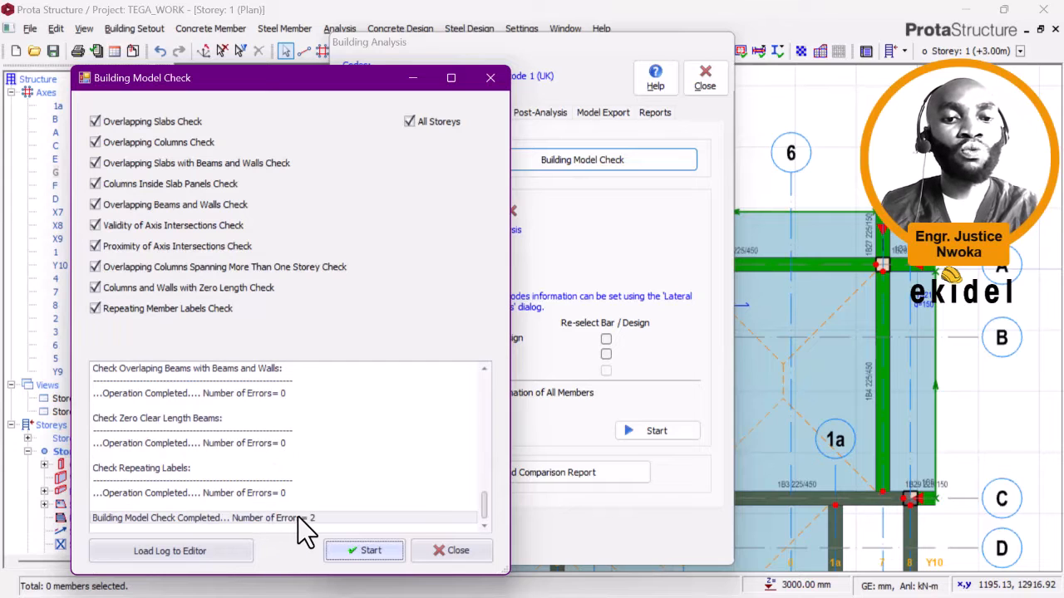
pyautogui.scroll(10, 305, 519)
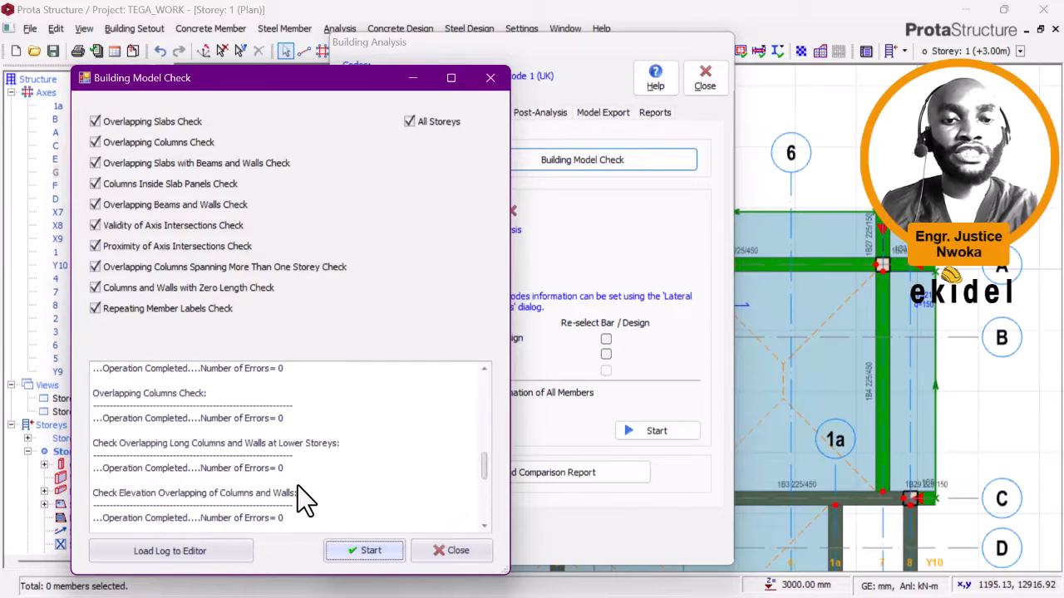
pyautogui.scroll(5, 300, 481)
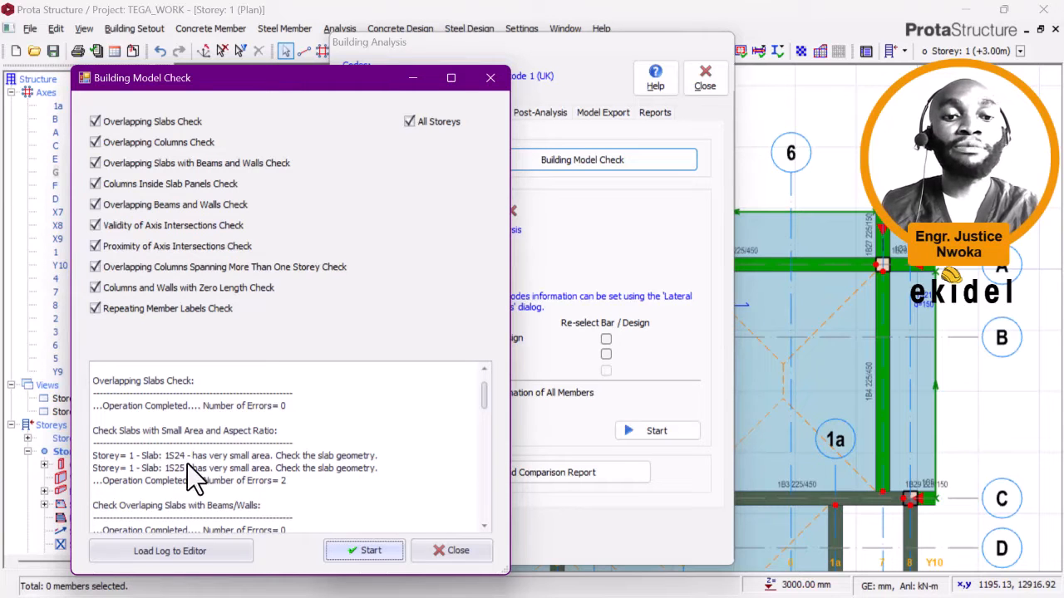
pyautogui.click(447, 552)
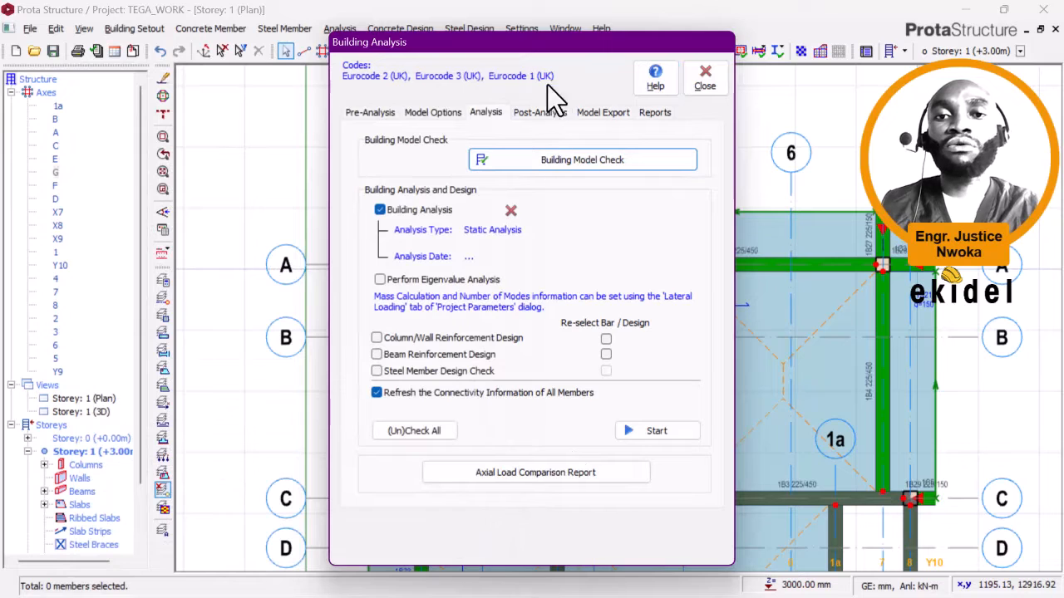
# Step: Locate slabs 1S24 and 1S25 of Storey 1 on the plan and examine their geometry
pyautogui.click(706, 76)
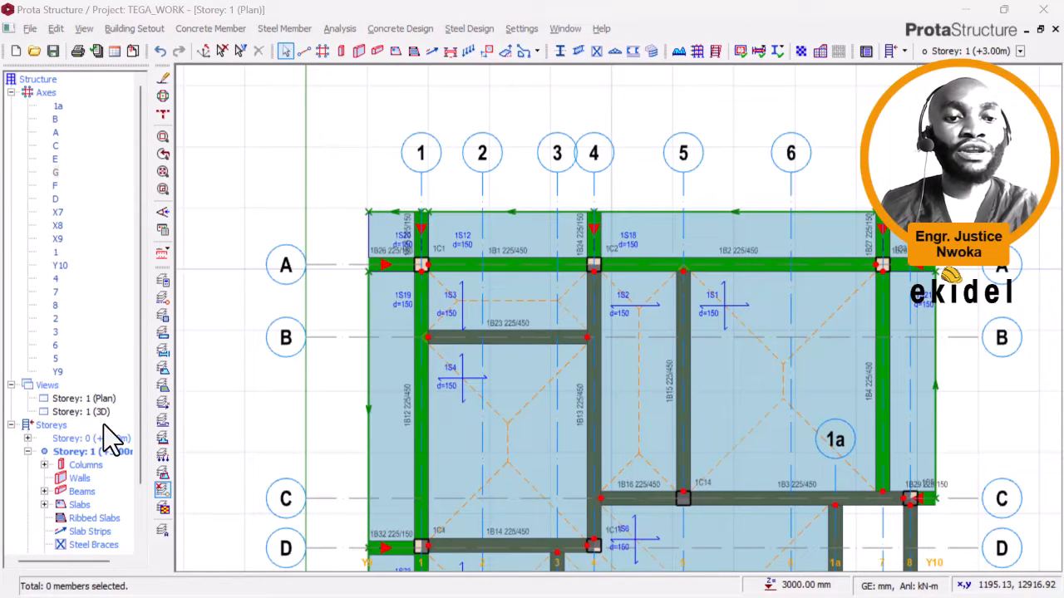
pyautogui.click(45, 504)
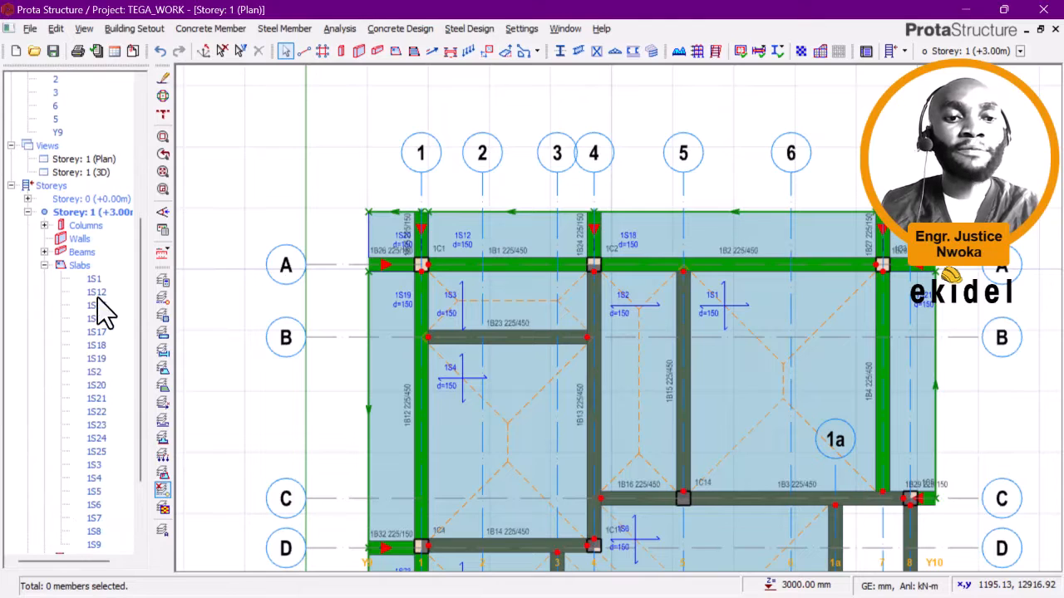
pyautogui.click(97, 439)
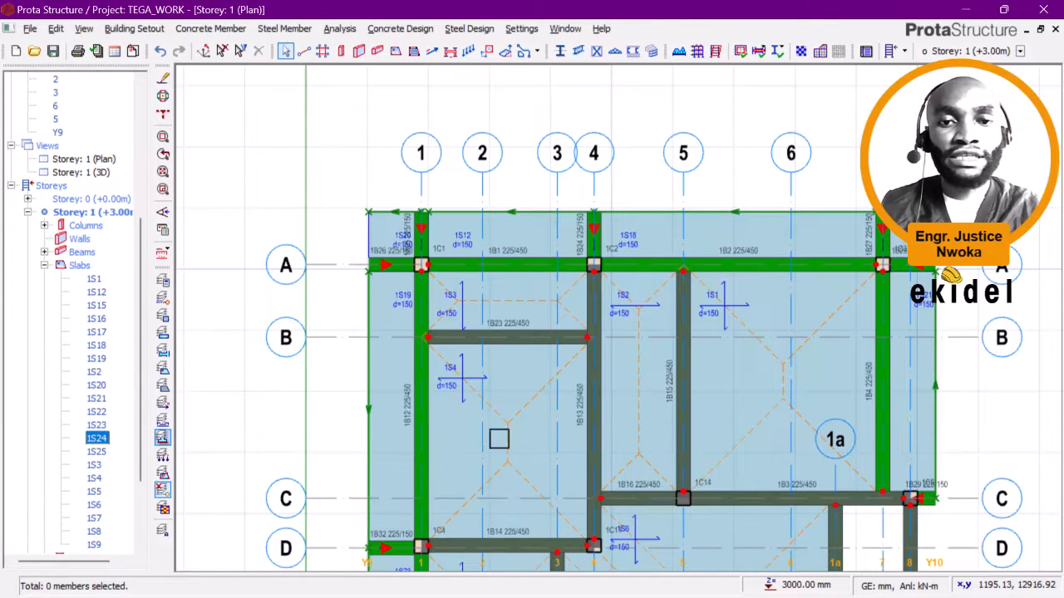
pyautogui.scroll(-3, 518, 327)
pyautogui.scroll(5, 469, 516)
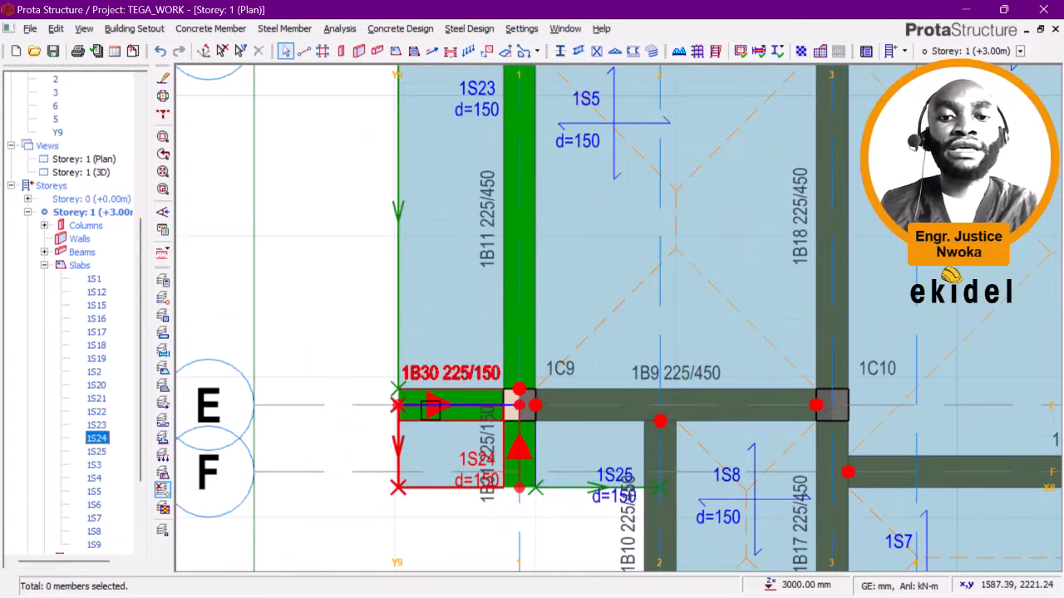
pyautogui.click(96, 451)
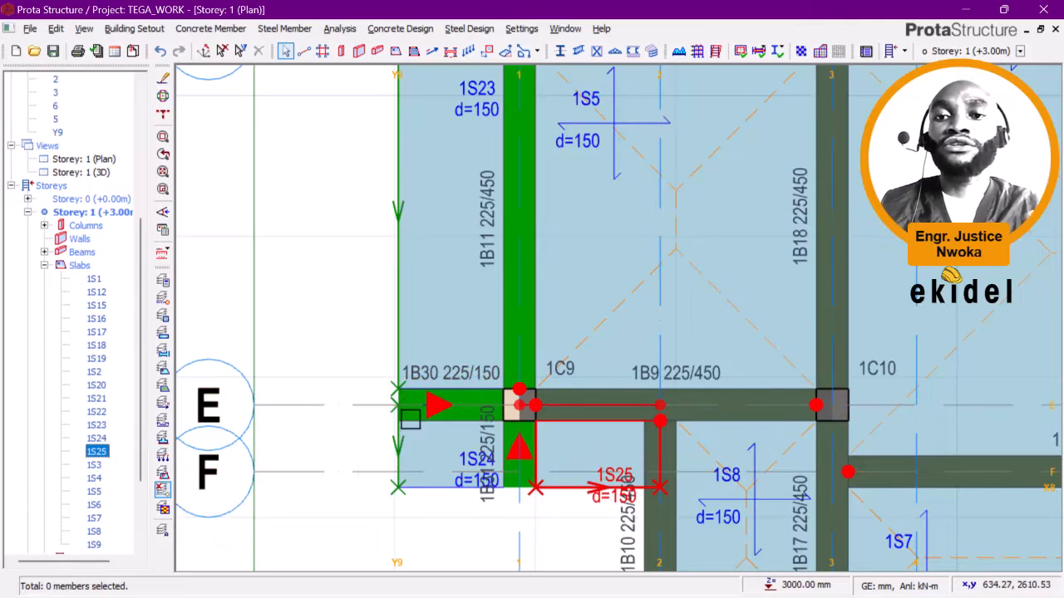
pyautogui.scroll(-3, 443, 478)
pyautogui.moveTo(443, 478); pyautogui.dragTo(394, 554, button='middle')
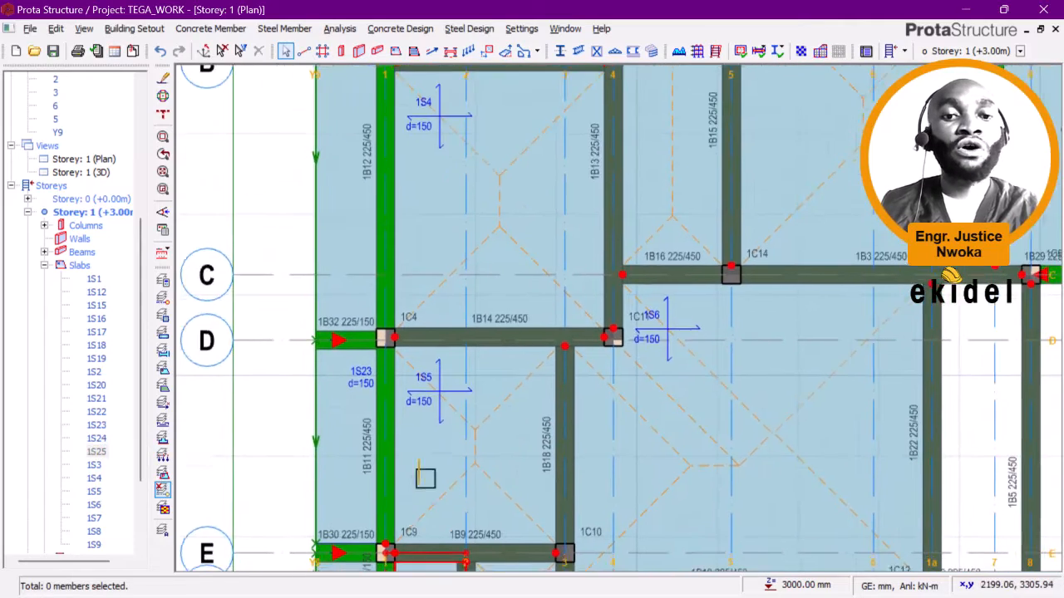
pyautogui.scroll(-2, 425, 478)
pyautogui.moveTo(477, 414); pyautogui.dragTo(456, 475, button='middle')
pyautogui.scroll(-2, 517, 390)
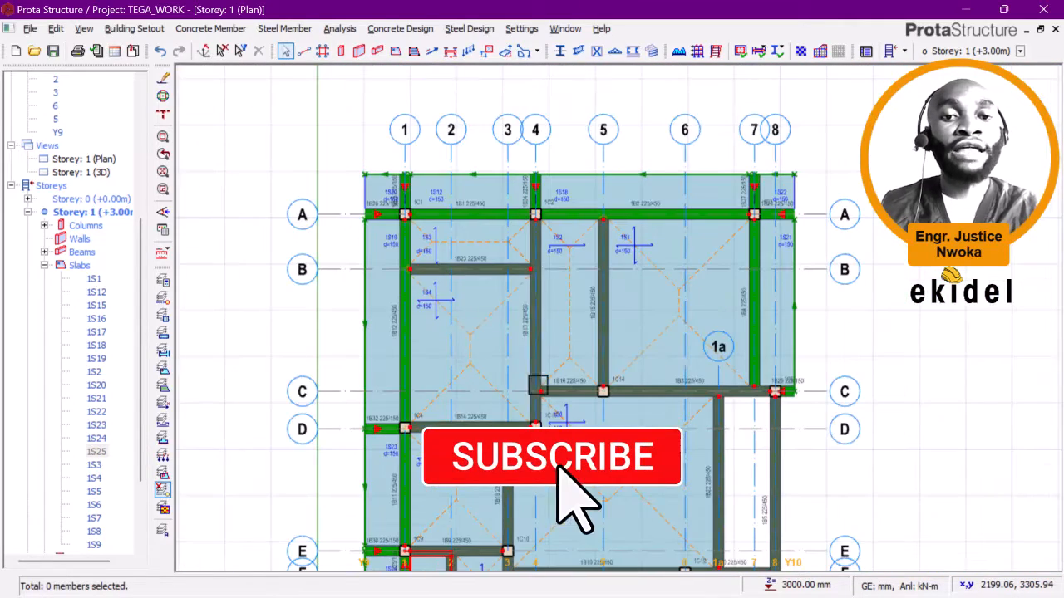
pyautogui.moveTo(539, 383); pyautogui.dragTo(498, 325, button='middle')
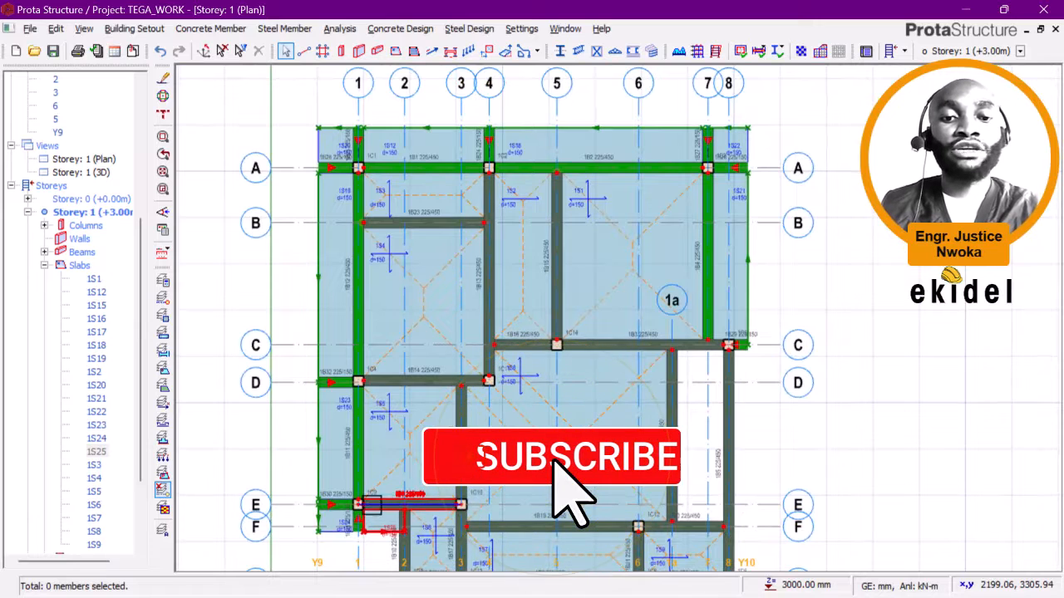
# Step: Set the building analysis to include column/wall and beam reinforcement design, with bar re-selection enabled for both
pyautogui.click(342, 27)
pyautogui.click(366, 63)
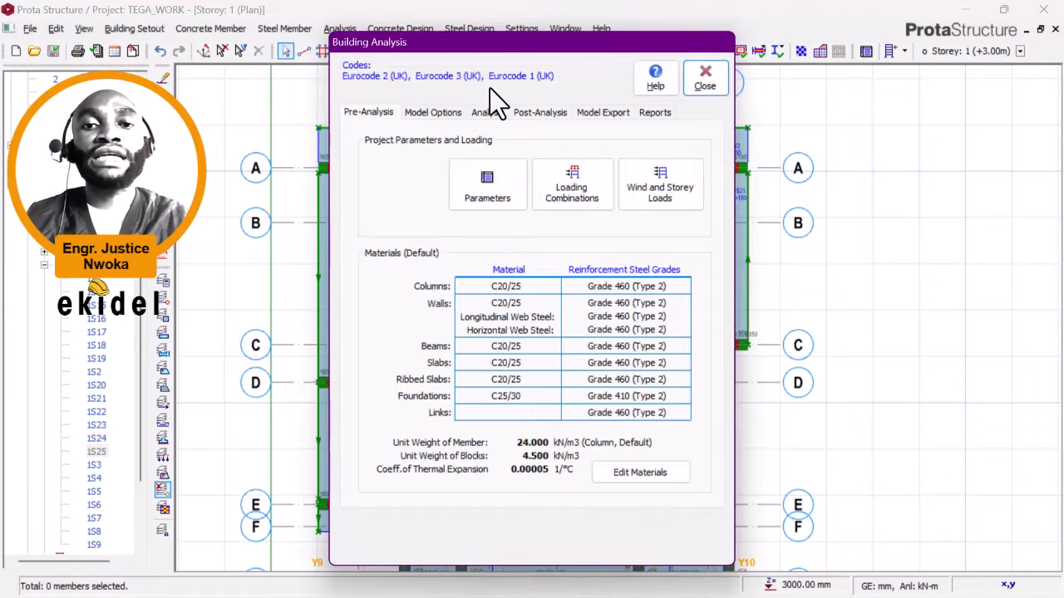
pyautogui.click(490, 114)
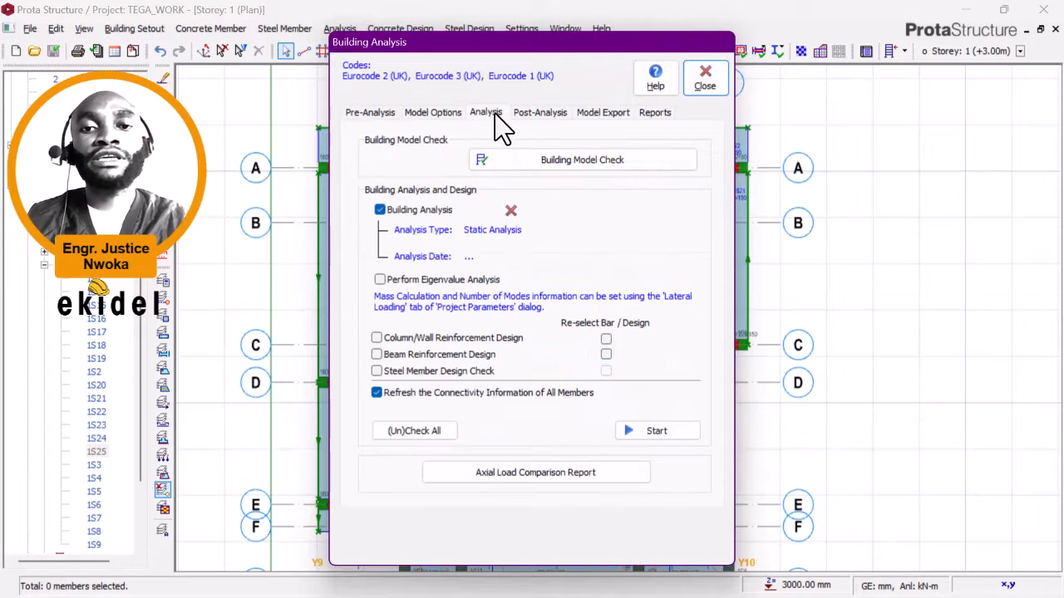
pyautogui.click(411, 432)
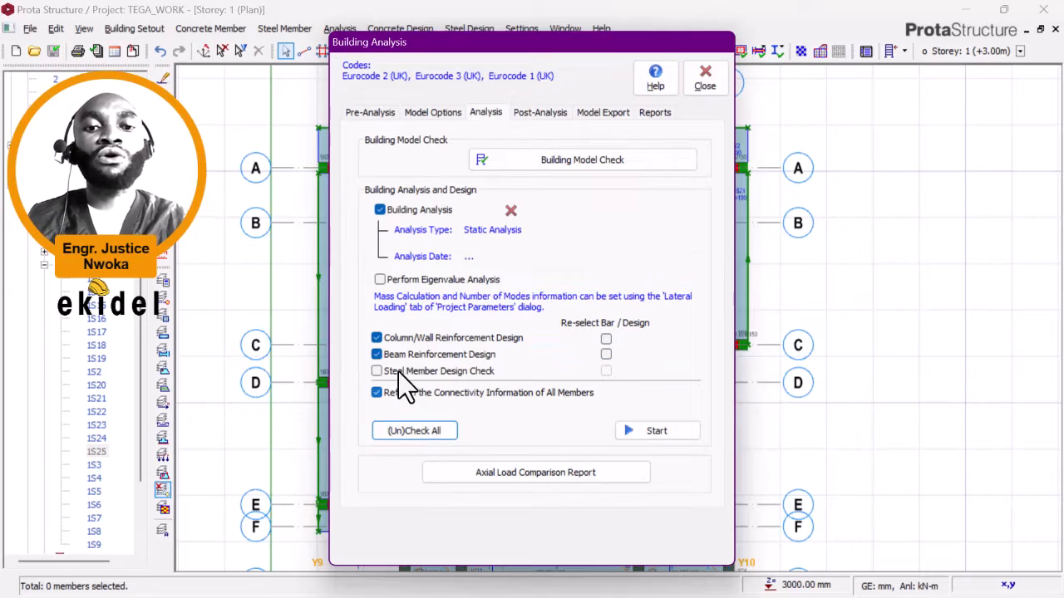
pyautogui.click(606, 356)
pyautogui.click(608, 339)
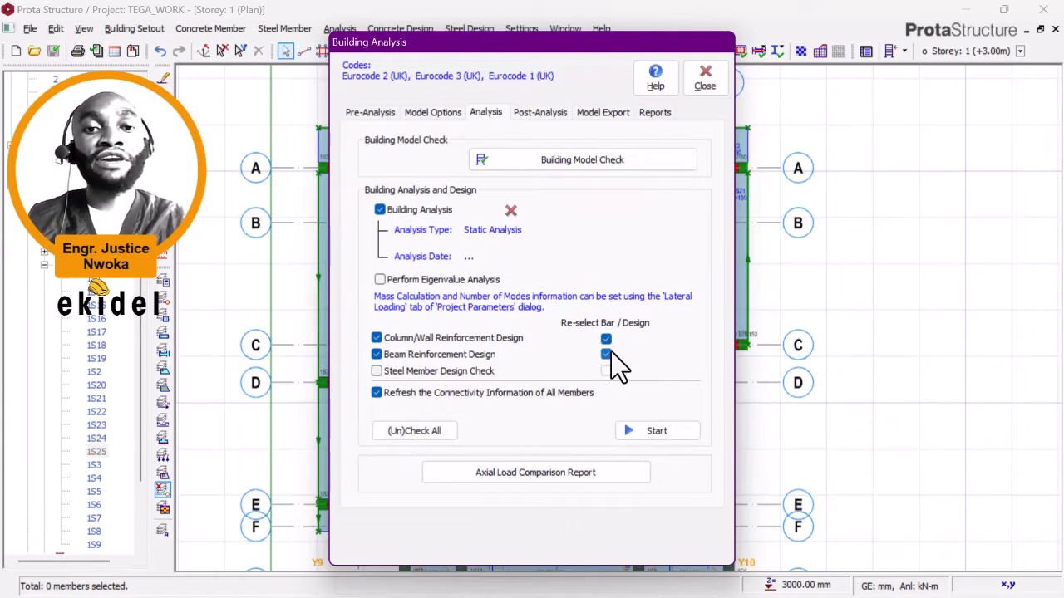
# Step: Run the building analysis with reinforcement design, then dismiss the connection pop-up and leave the analysis settings
pyautogui.click(647, 429)
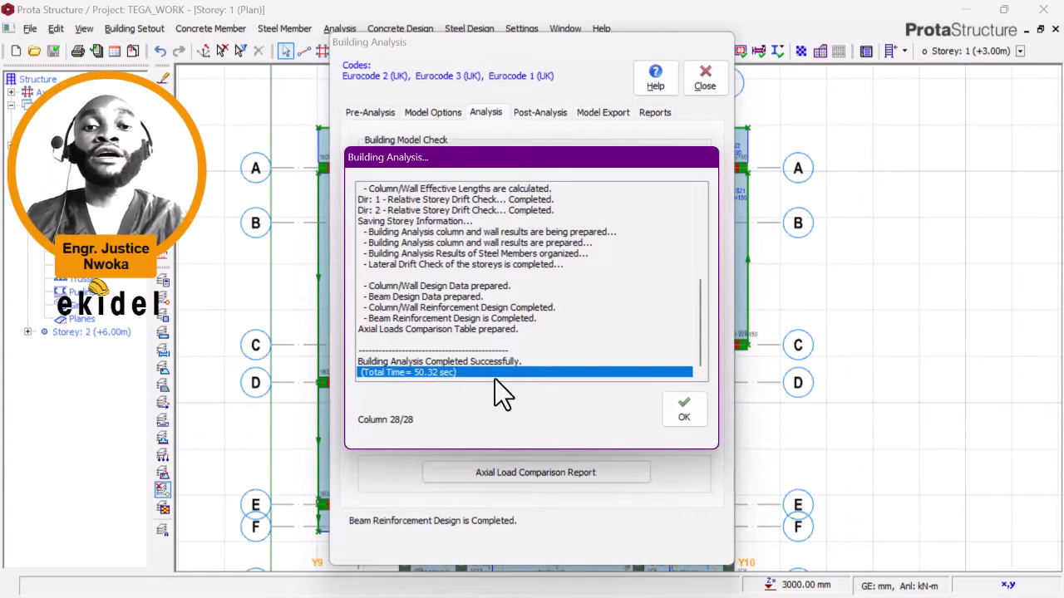
pyautogui.click(685, 408)
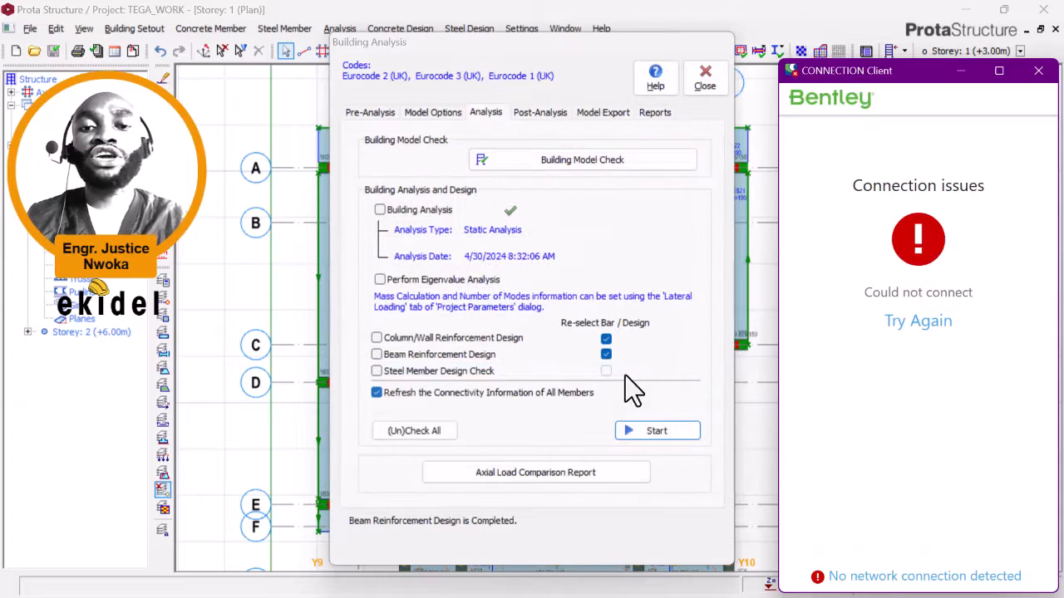
pyautogui.click(1038, 72)
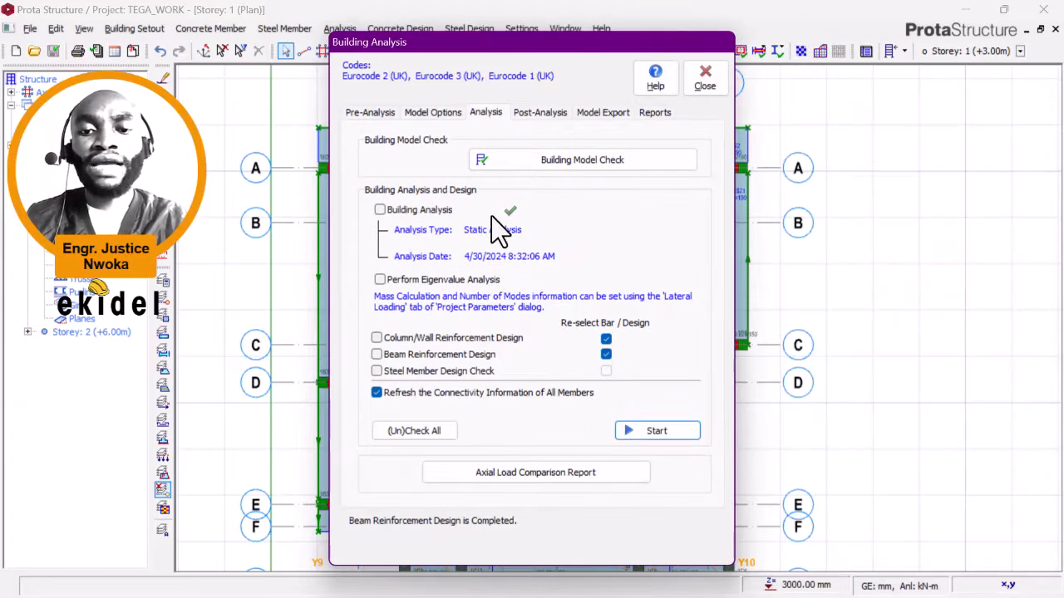
pyautogui.click(707, 78)
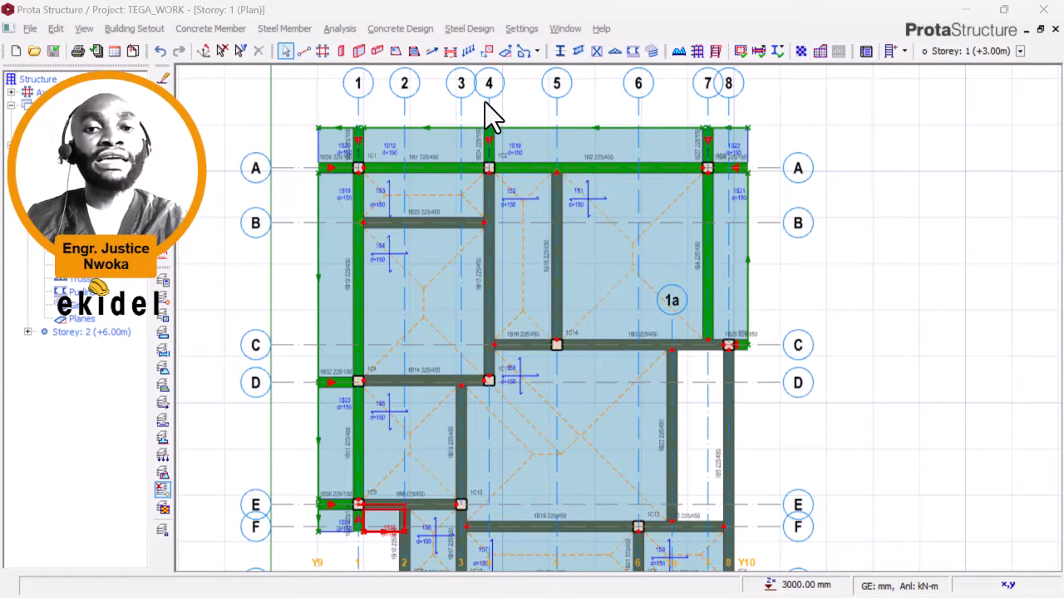
# Step: Recolor the Storey 1 plan by Design Status and examine the status of the beams
pyautogui.scroll(-1, 593, 295)
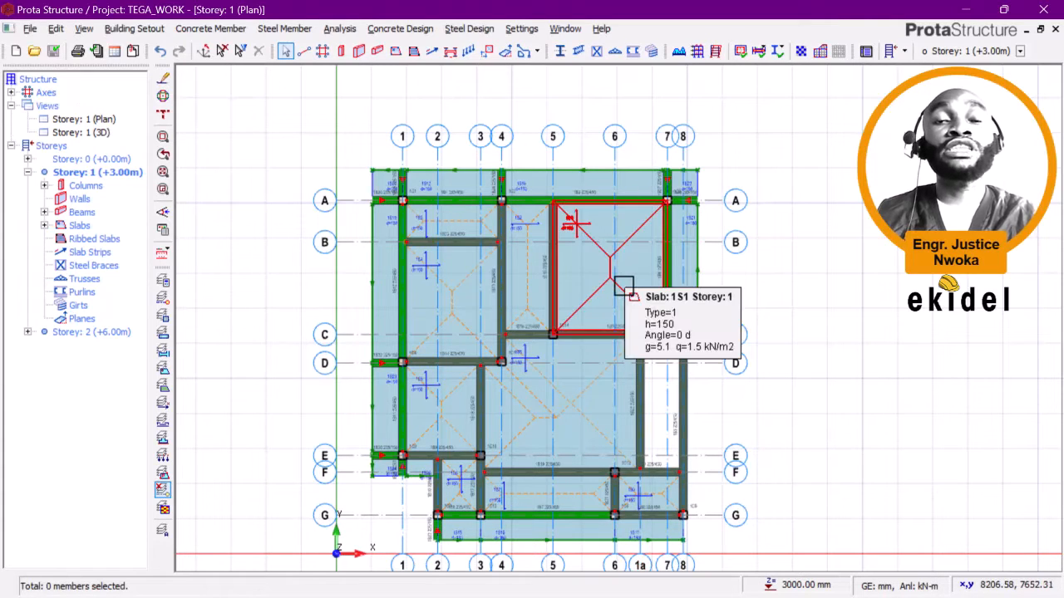
pyautogui.click(163, 231)
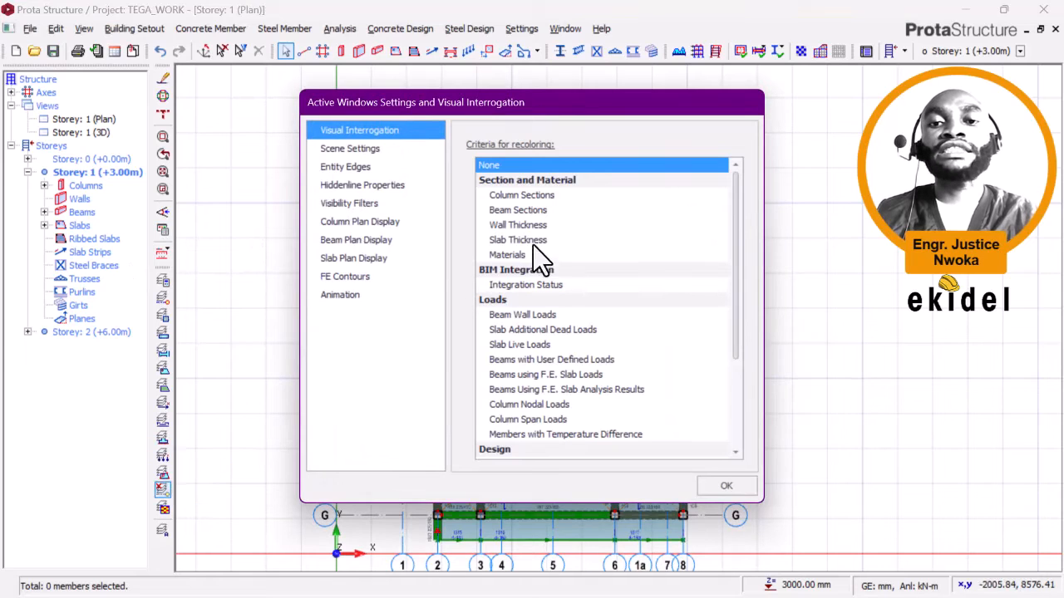
pyautogui.scroll(-3, 545, 333)
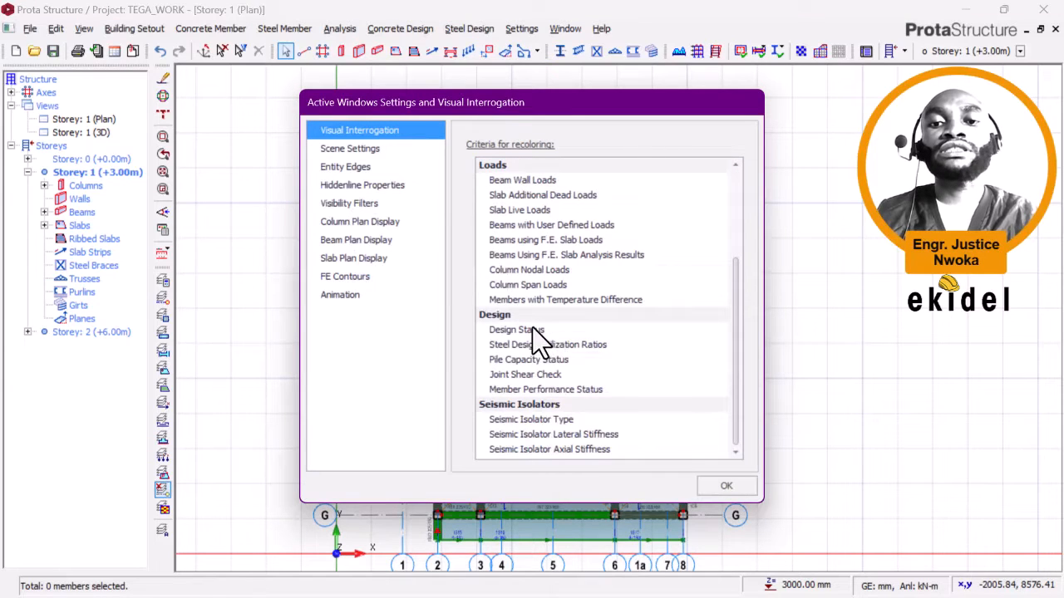
pyautogui.click(516, 329)
pyautogui.click(714, 484)
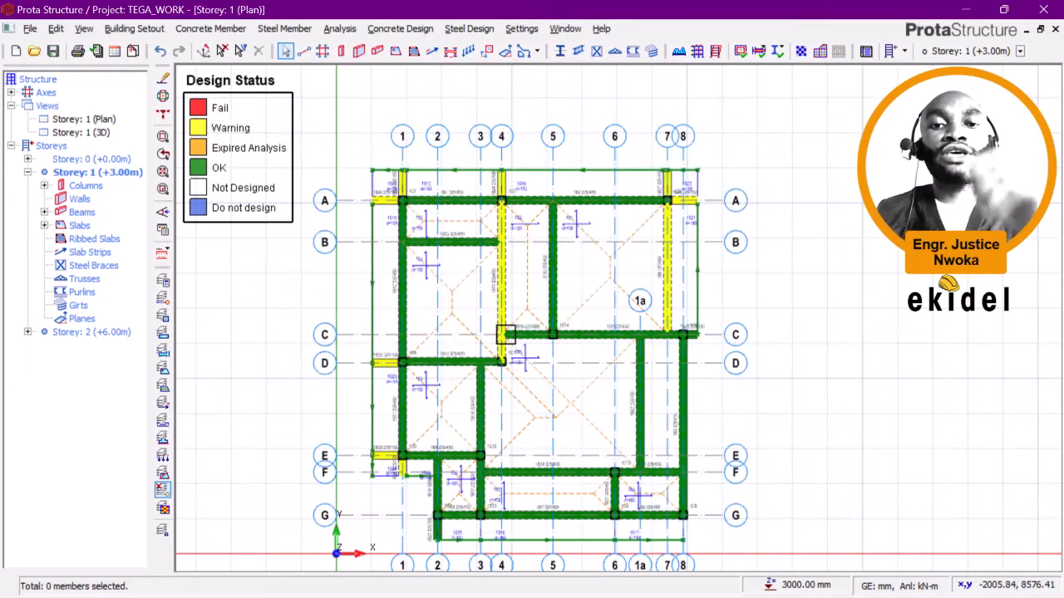
pyautogui.scroll(3, 494, 257)
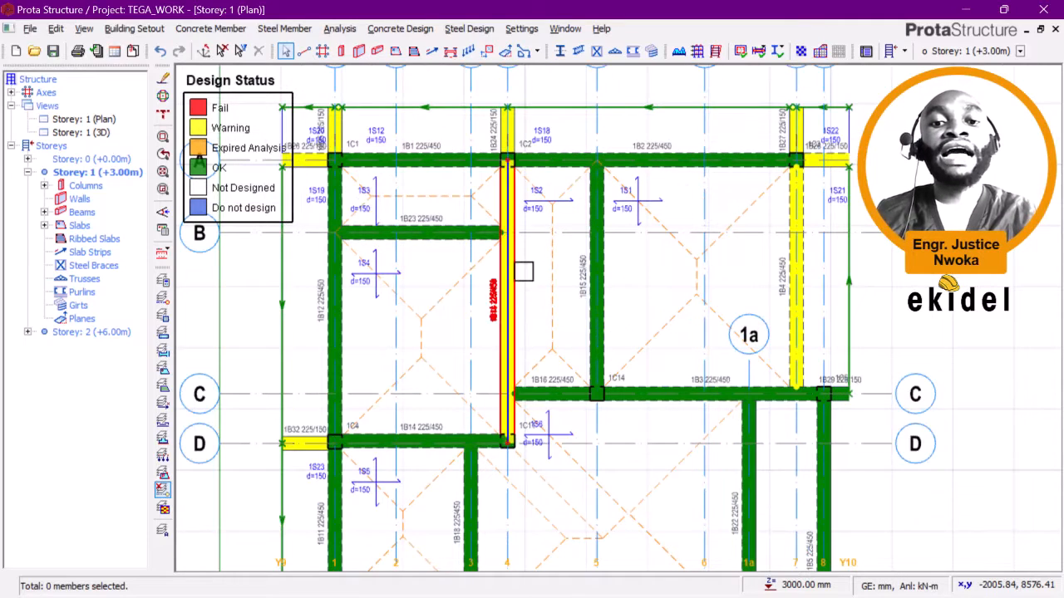
pyautogui.scroll(-2, 523, 271)
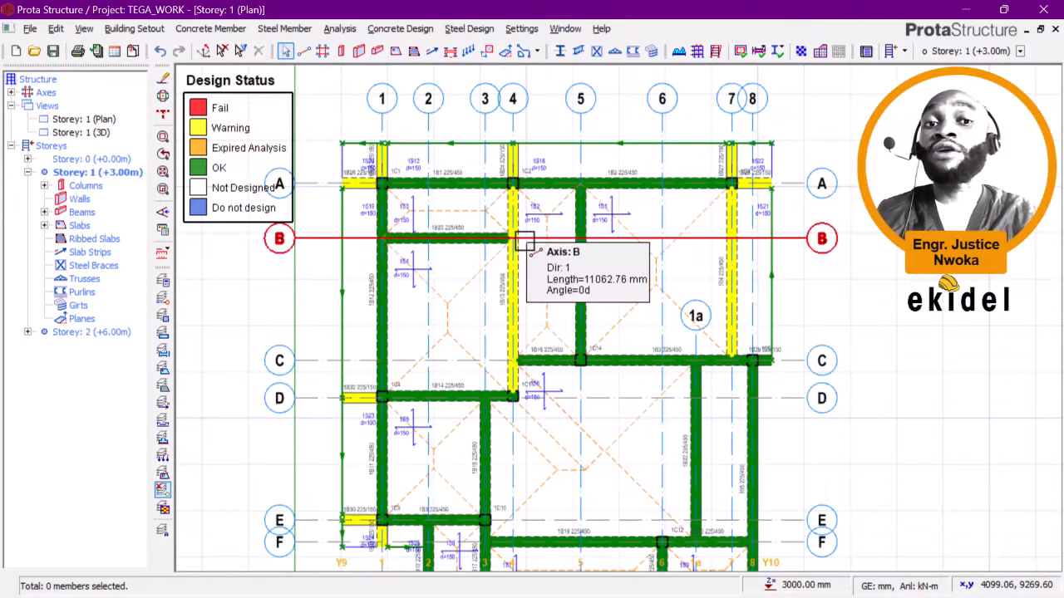
pyautogui.scroll(-1, 484, 226)
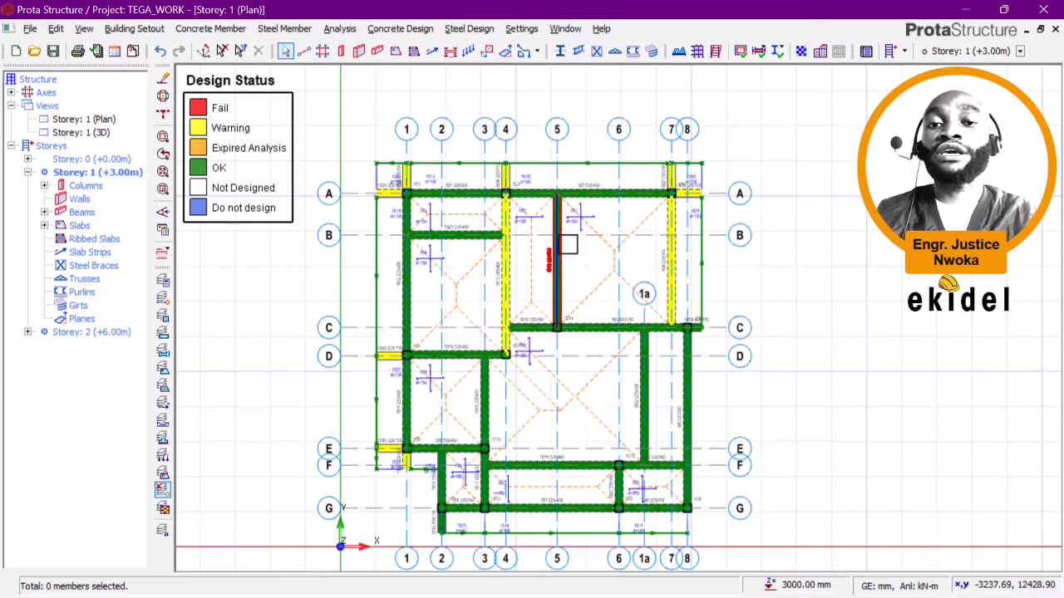
pyautogui.scroll(1, 530, 211)
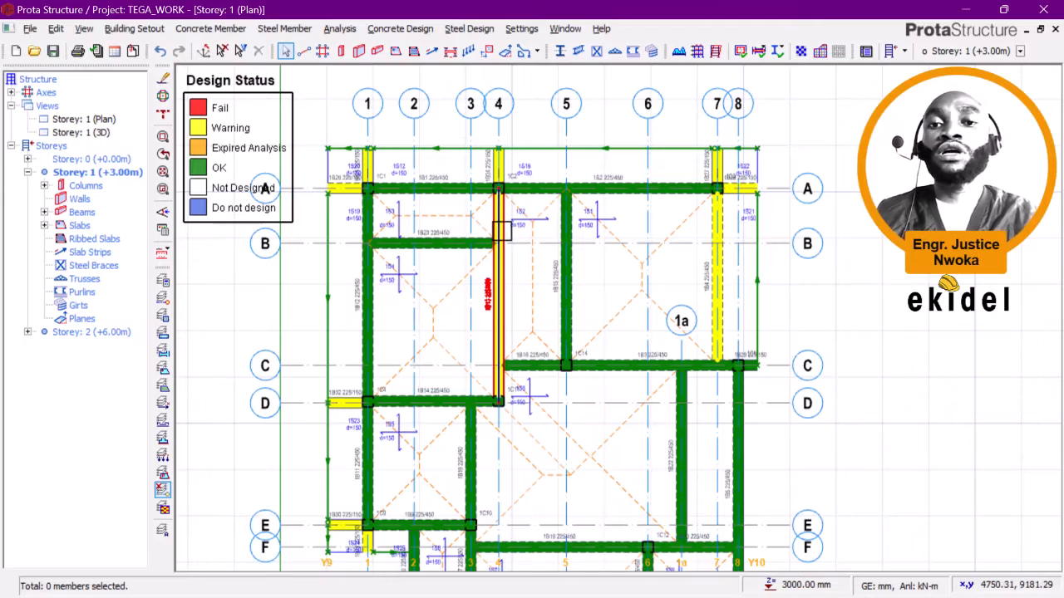
# Step: Recolor the Storey 1 3D view by Design Status and examine the members from another angle
pyautogui.moveTo(501, 230)
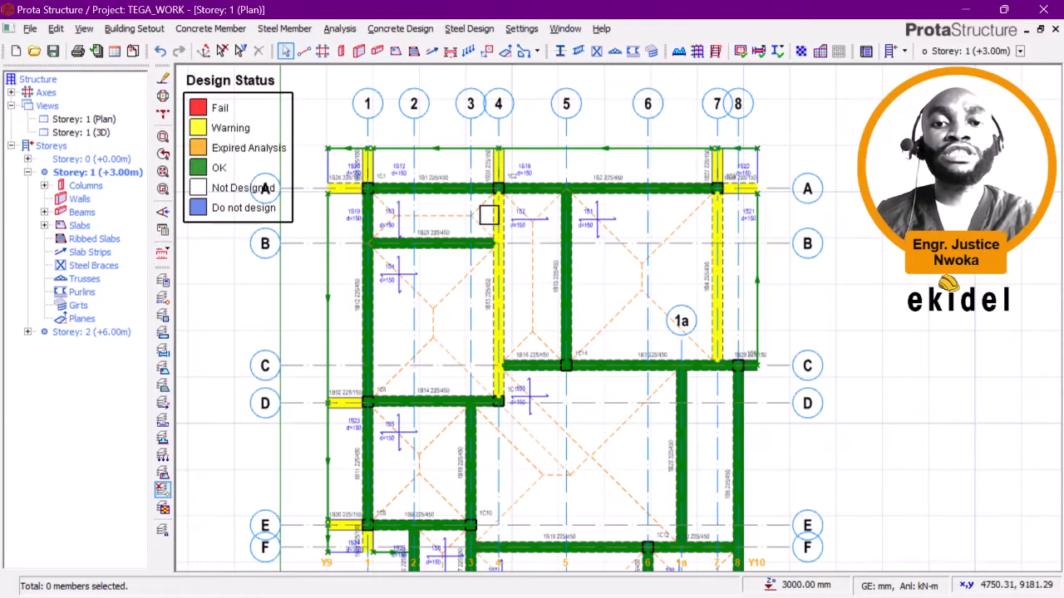
pyautogui.moveTo(456, 207); pyautogui.dragTo(500, 248, button='middle')
pyautogui.scroll(4, 452, 230)
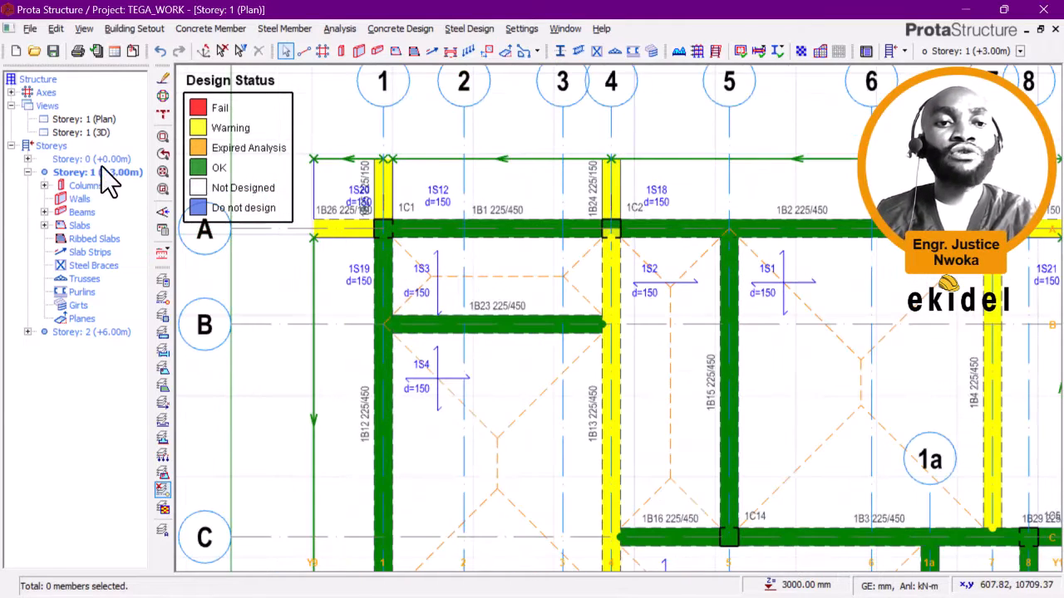
pyautogui.doubleClick(95, 133)
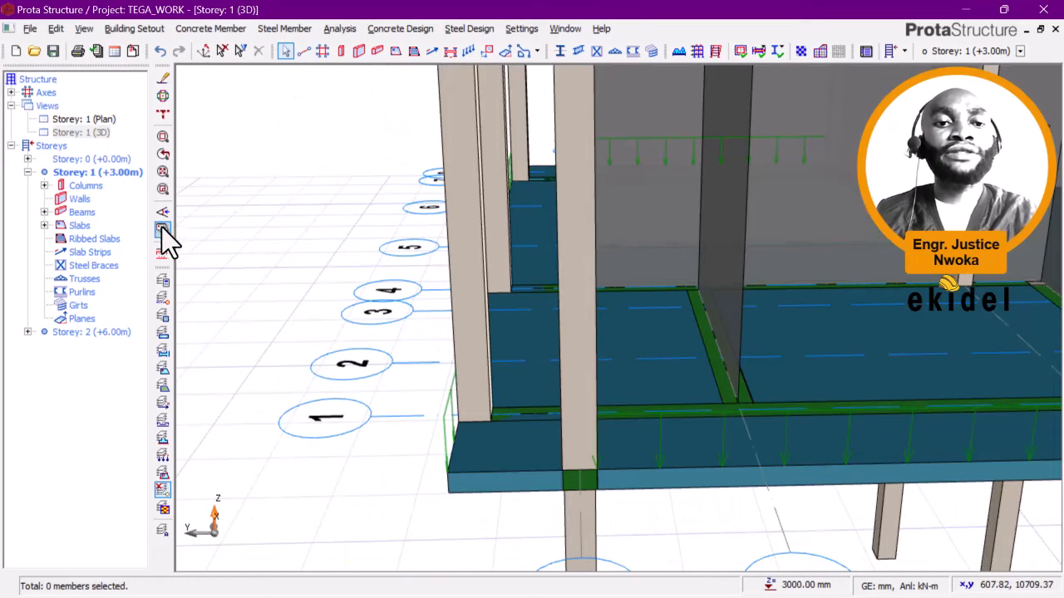
pyautogui.click(162, 227)
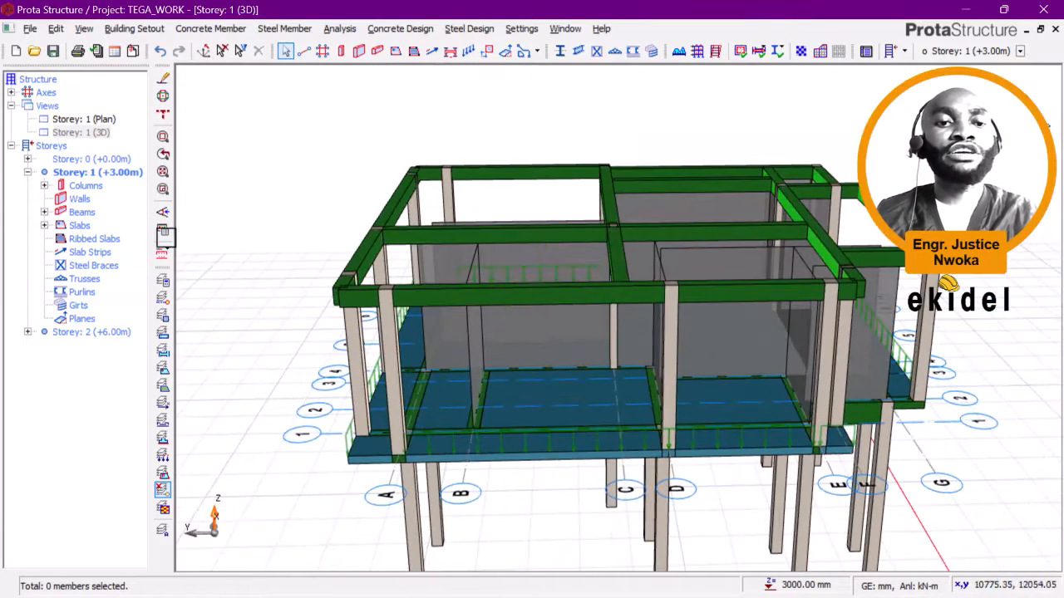
pyautogui.click(162, 234)
pyautogui.scroll(-2, 577, 349)
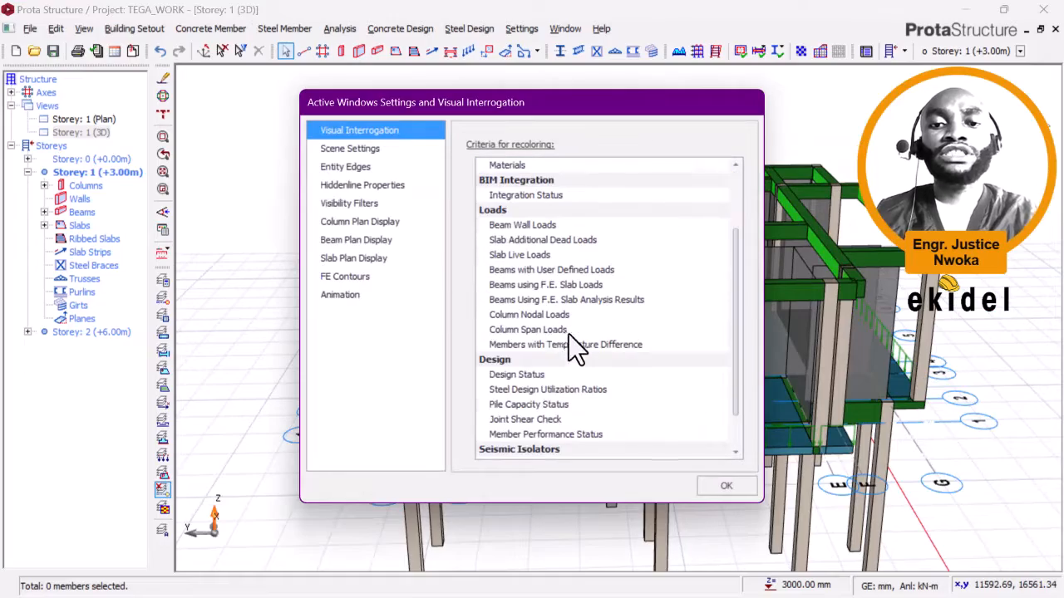
pyautogui.click(527, 374)
pyautogui.click(723, 485)
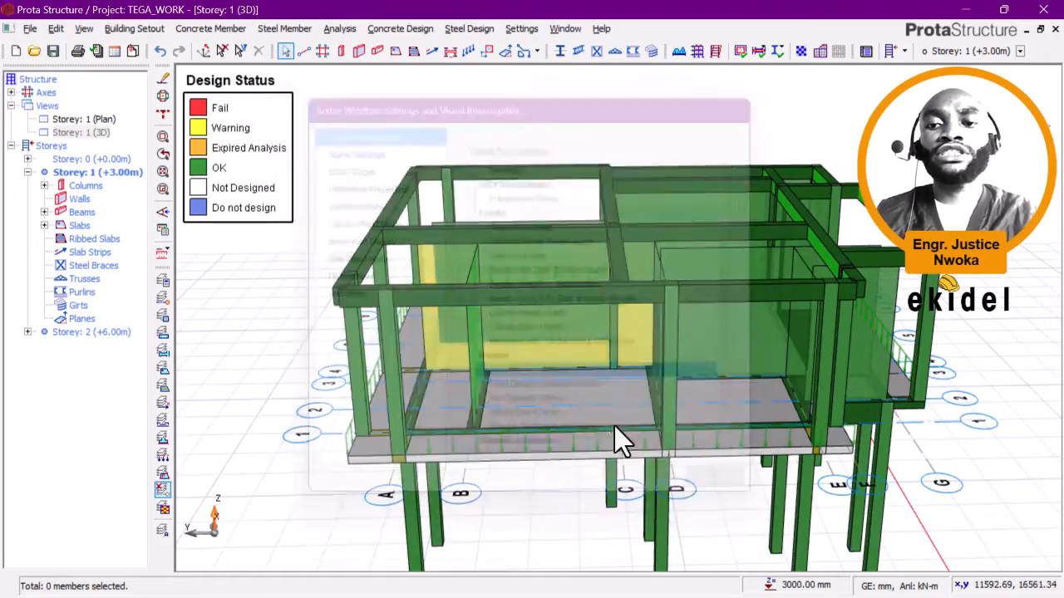
pyautogui.moveTo(640, 391); pyautogui.dragTo(565, 391, button='middle')
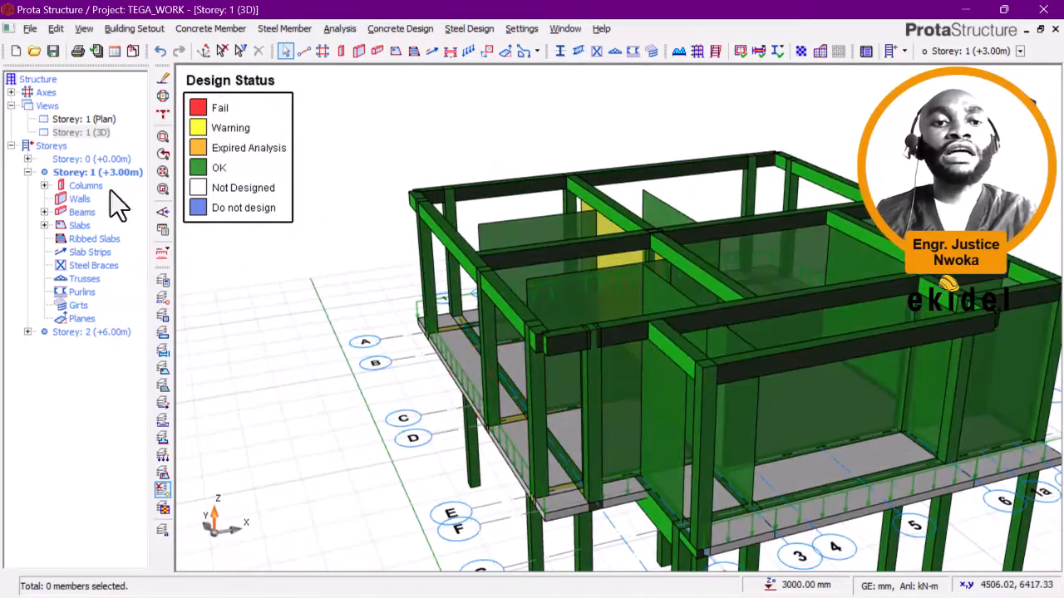
# Step: Return to the Storey 1 plan and examine which beams carry a warning status, including 1B13, 1B30 and the edge cantilevers
pyautogui.doubleClick(81, 119)
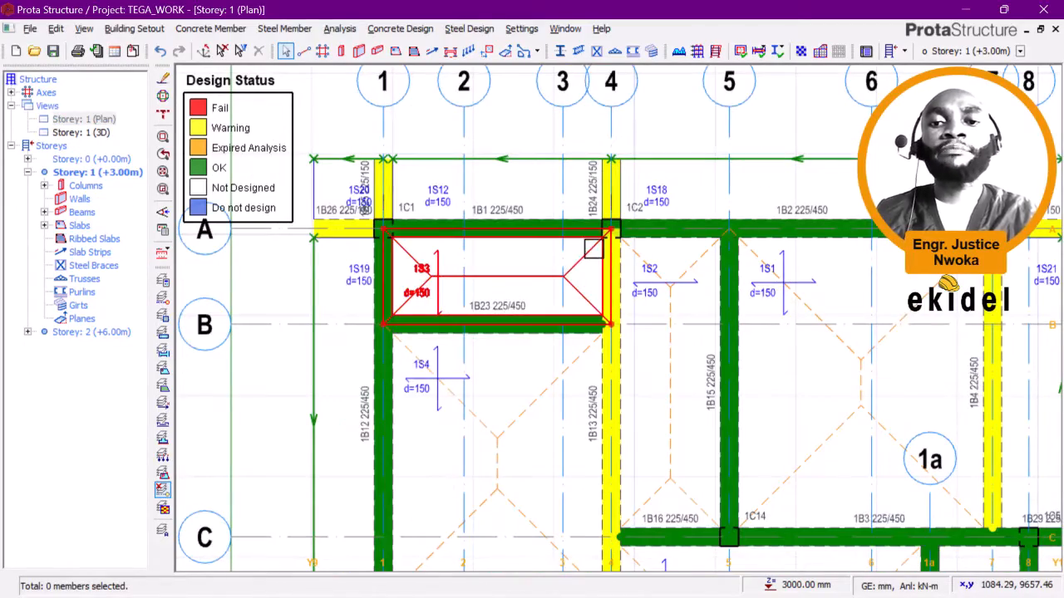
pyautogui.scroll(-1, 508, 239)
pyautogui.moveTo(617, 311); pyautogui.dragTo(599, 280, button='middle')
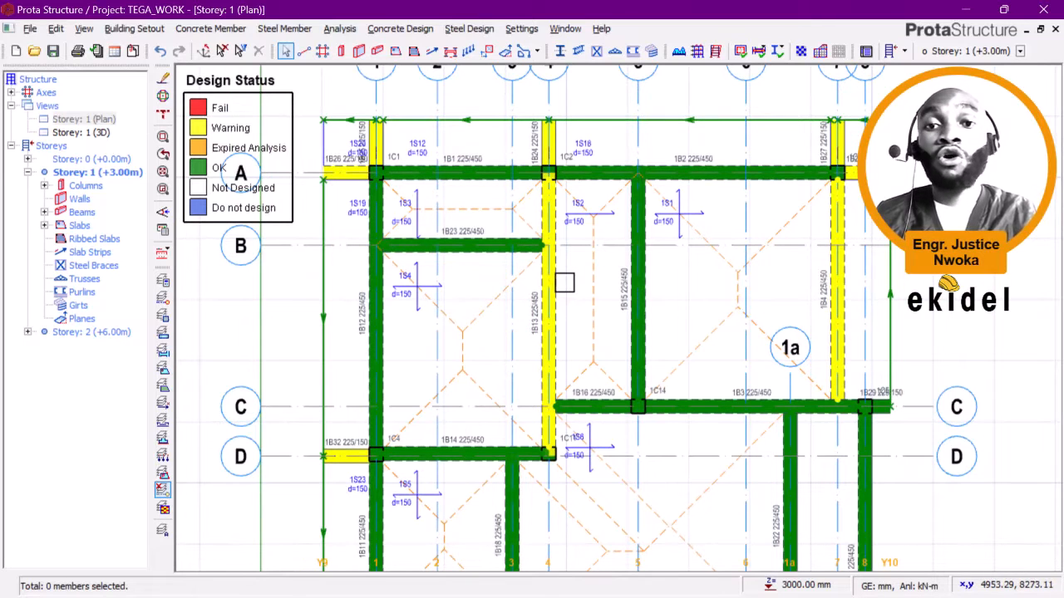
pyautogui.moveTo(565, 282); pyautogui.dragTo(527, 257, button='middle')
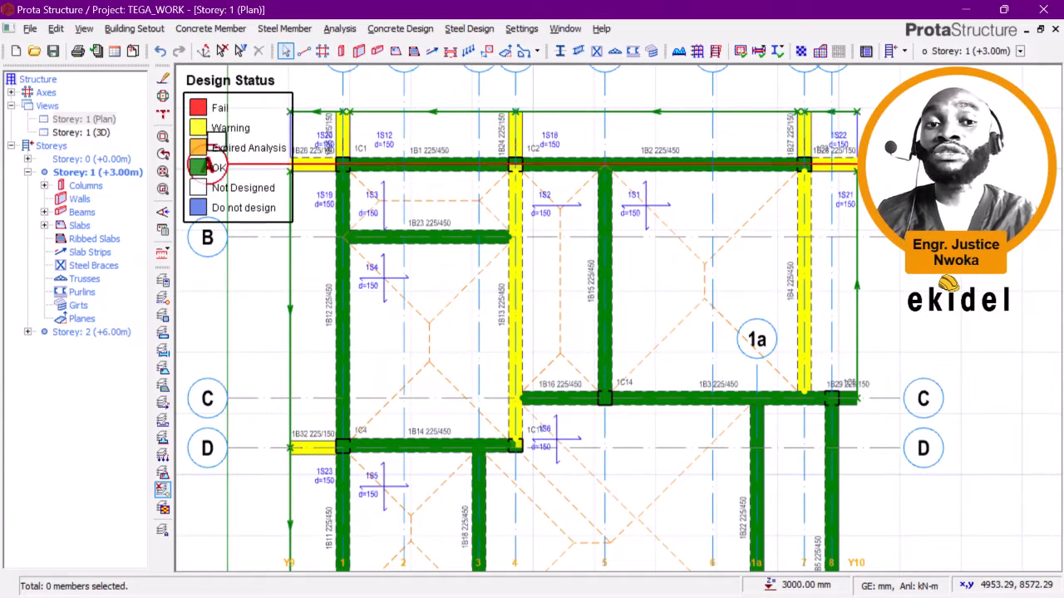
pyautogui.moveTo(470, 237); pyautogui.dragTo(506, 249, button='middle')
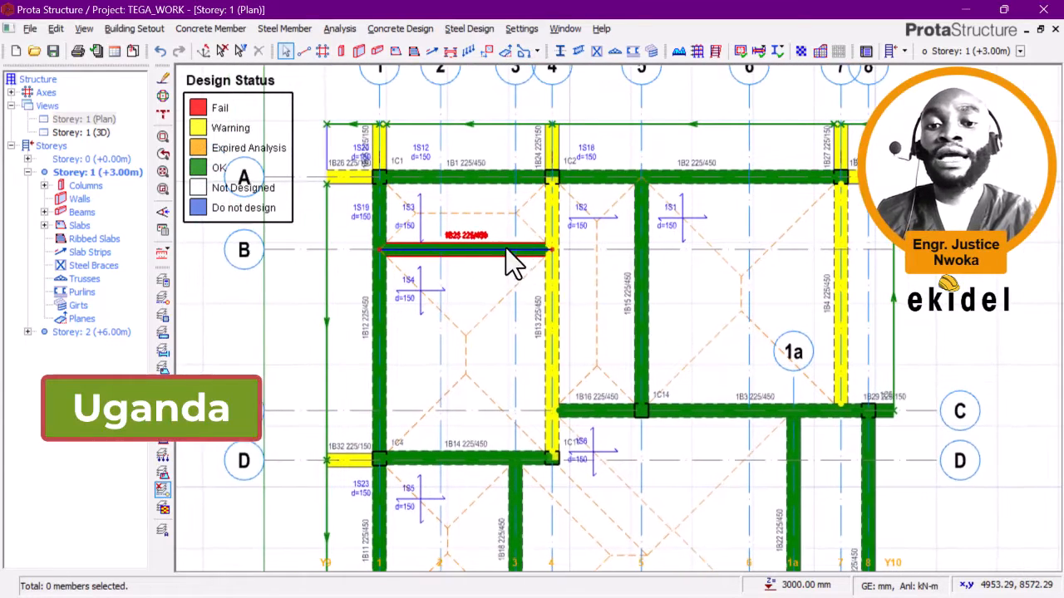
pyautogui.scroll(-2, 549, 293)
pyautogui.moveTo(551, 291); pyautogui.dragTo(568, 185, button='middle')
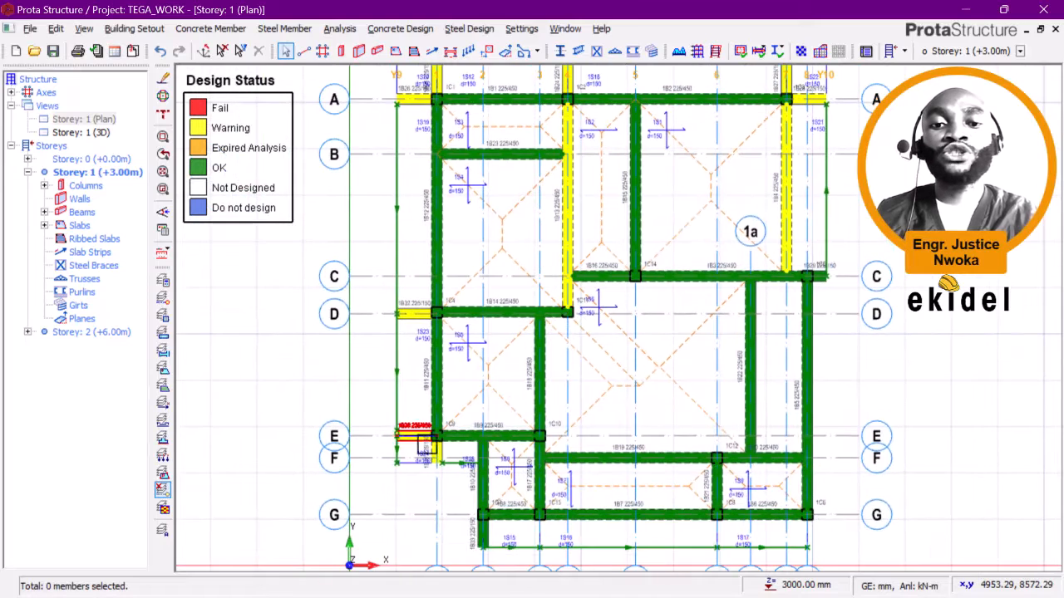
pyautogui.scroll(4, 419, 438)
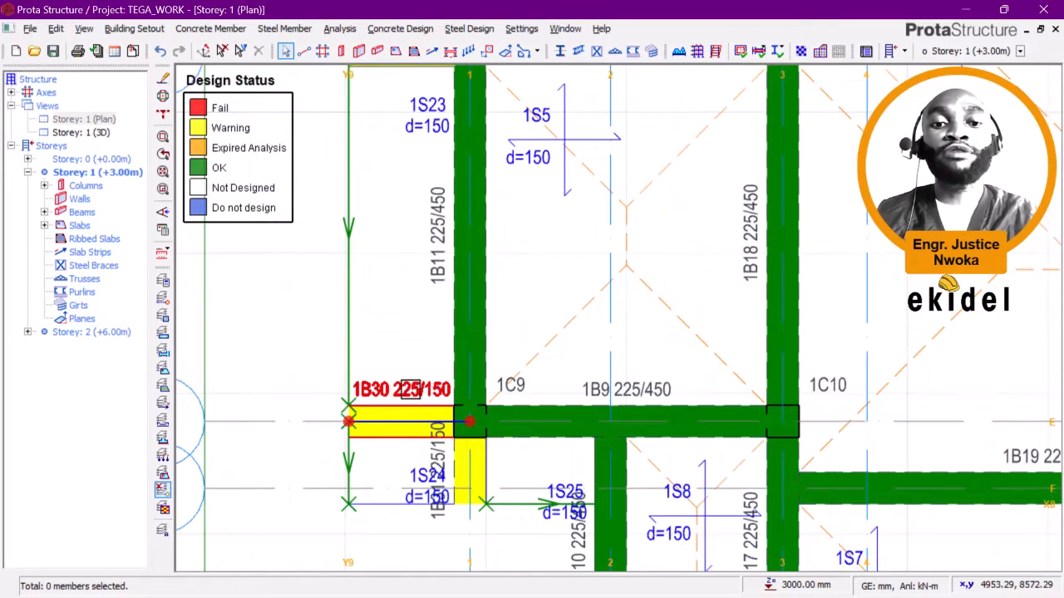
pyautogui.moveTo(522, 377); pyautogui.dragTo(491, 512, button='middle')
pyautogui.scroll(-1, 491, 512)
pyautogui.moveTo(604, 308); pyautogui.dragTo(490, 553, button='middle')
pyautogui.moveTo(584, 218); pyautogui.dragTo(533, 407, button='middle')
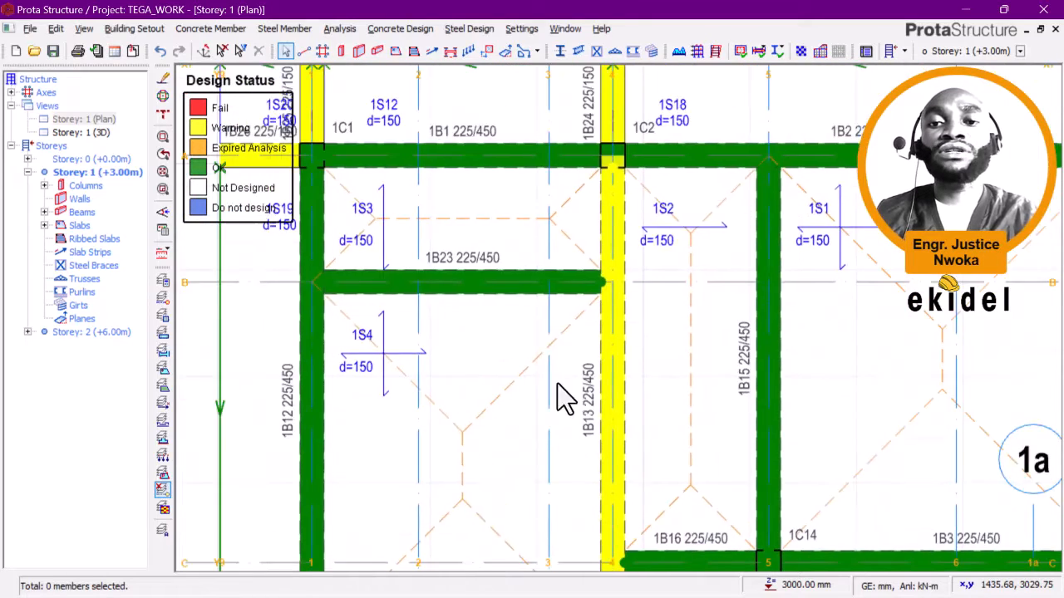
# Step: Open the reinforcement data of beam 1B13 on axis 4 from the Storey 1 plan
pyautogui.scroll(-1, 552, 401)
pyautogui.moveTo(623, 299); pyautogui.dragTo(576, 244, button='middle')
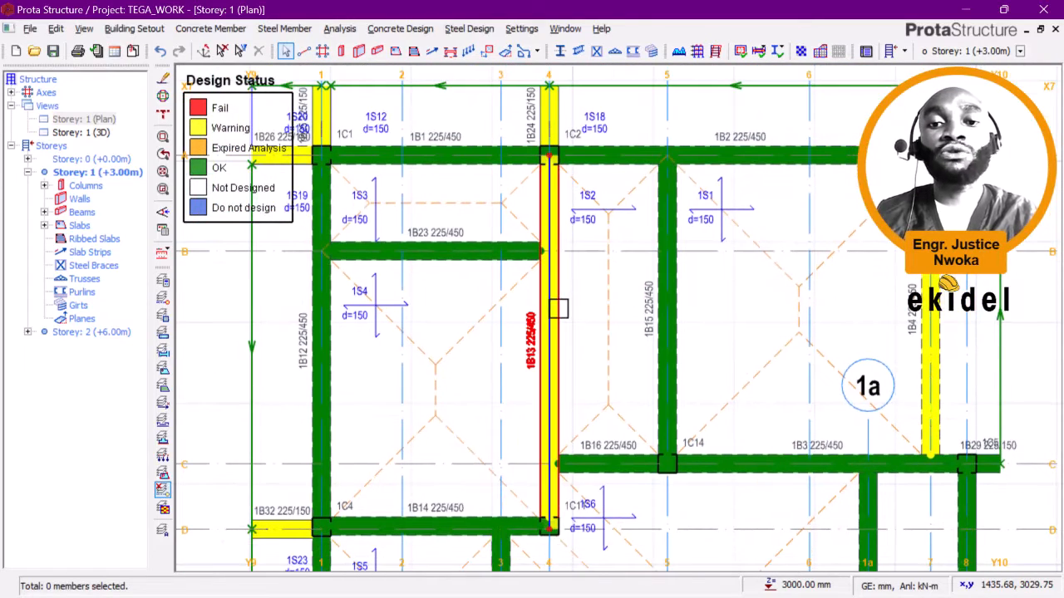
pyautogui.click(559, 304)
pyautogui.rightClick(583, 280)
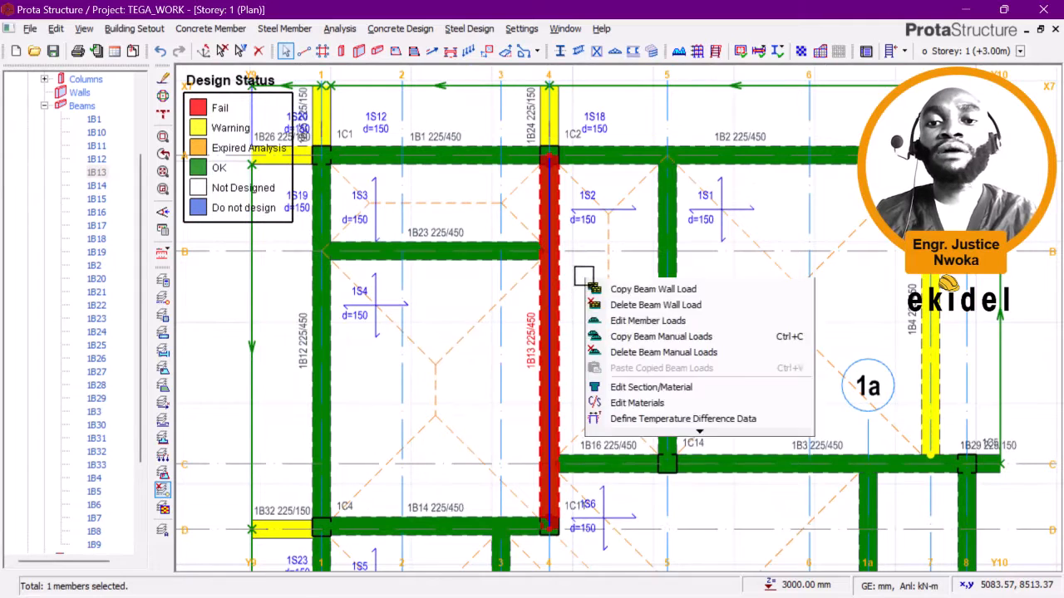
pyautogui.click(636, 384)
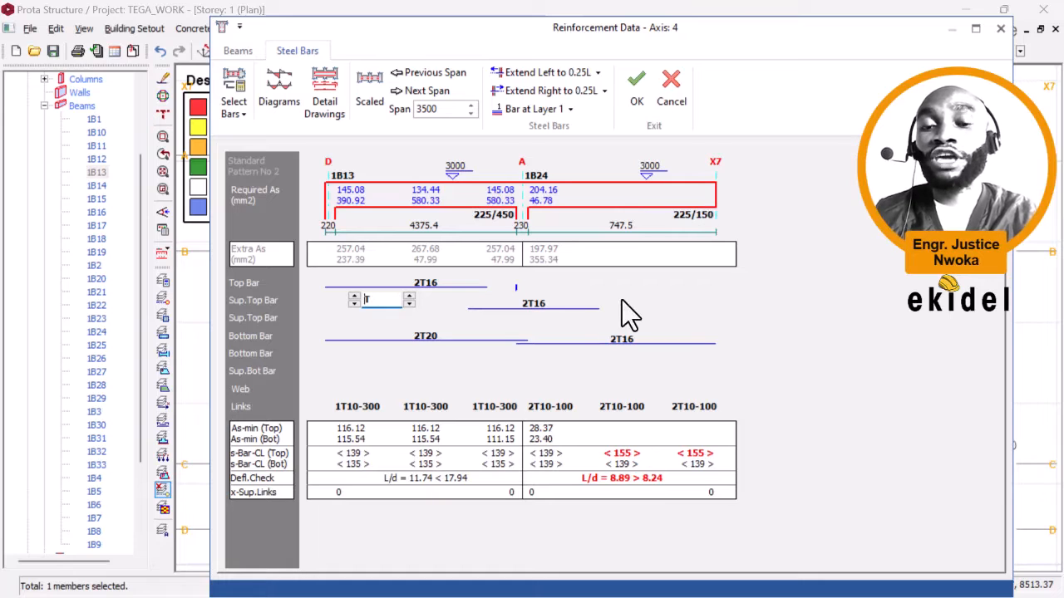
# Step: Set the bottom bars of beam 1B13 to 4T16
pyautogui.click(427, 283)
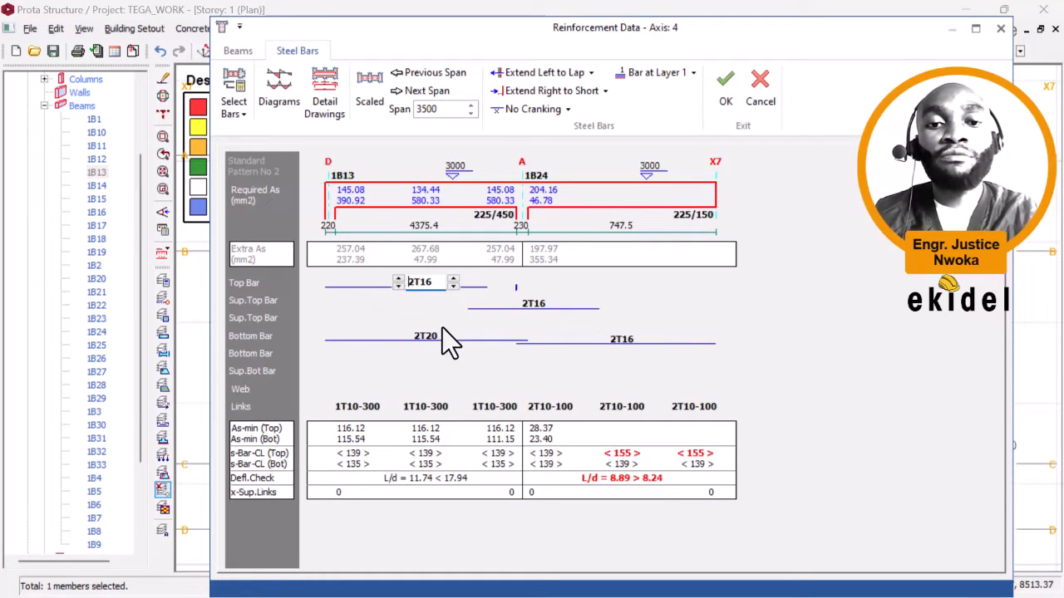
pyautogui.click(443, 334)
pyautogui.click(453, 340)
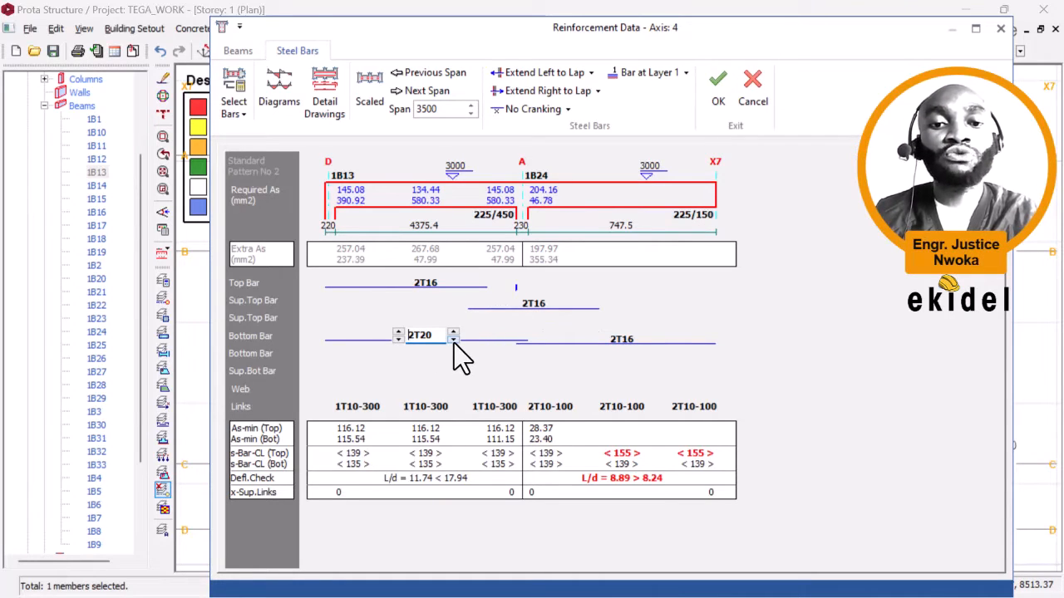
pyautogui.click(399, 332)
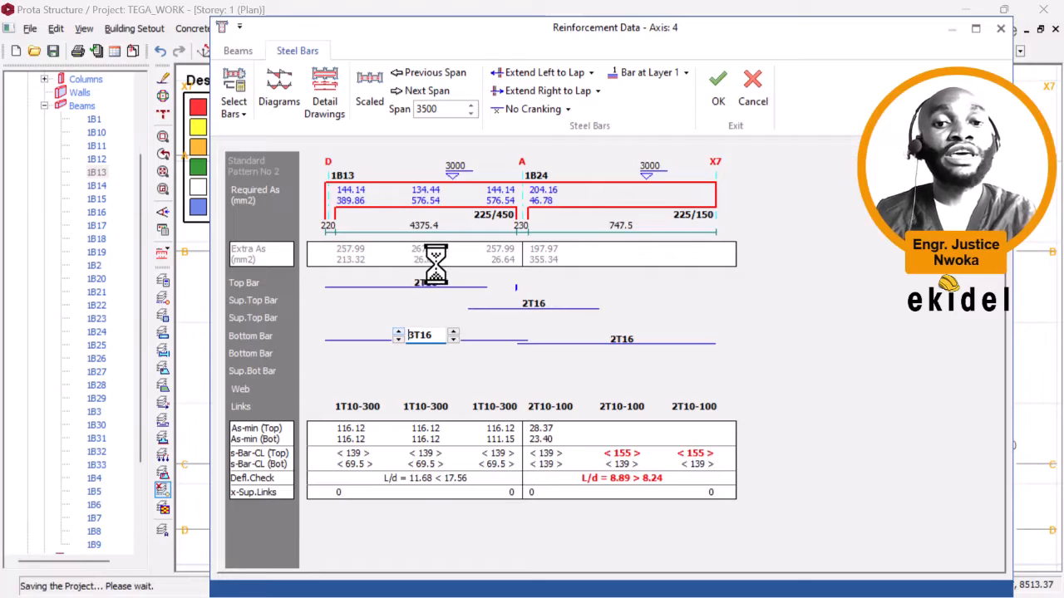
pyautogui.click(399, 331)
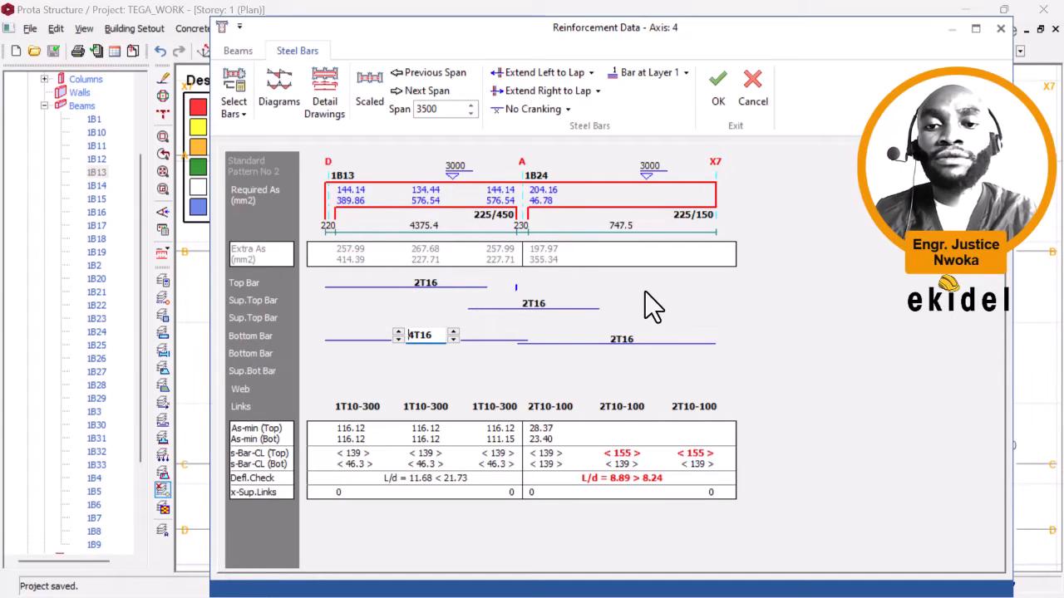
# Step: Add 2T16 top bars to cantilever beam 1B24
pyautogui.click(621, 285)
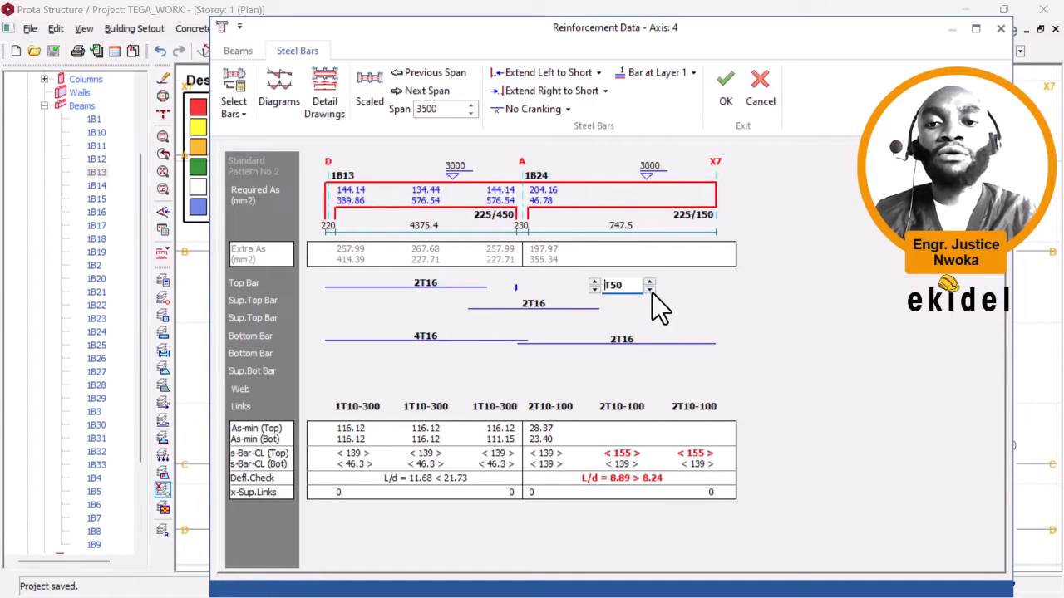
pyautogui.click(649, 289)
pyautogui.click(649, 290)
pyautogui.click(649, 289)
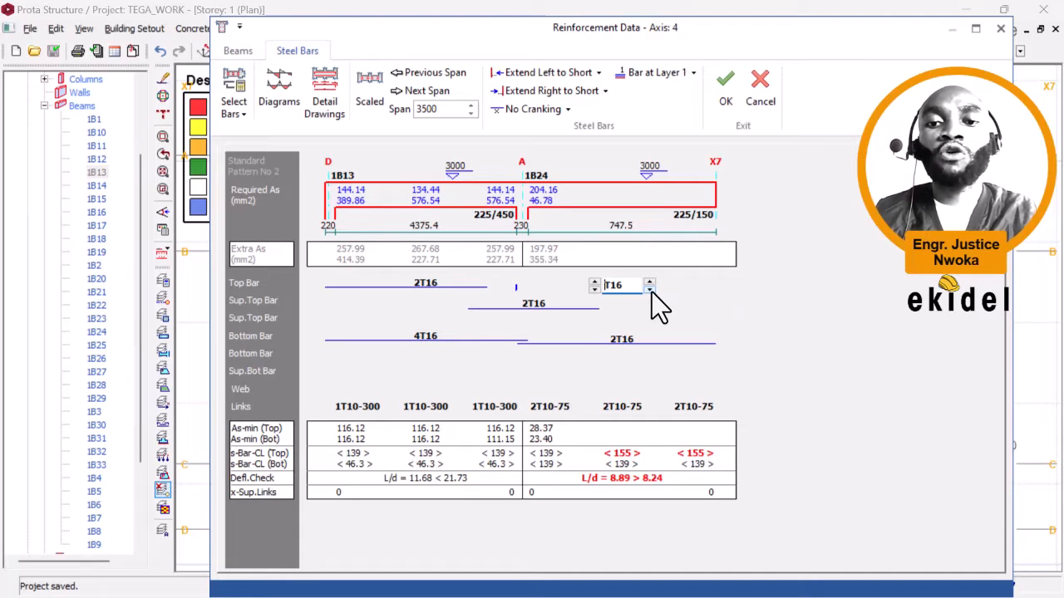
pyautogui.click(595, 283)
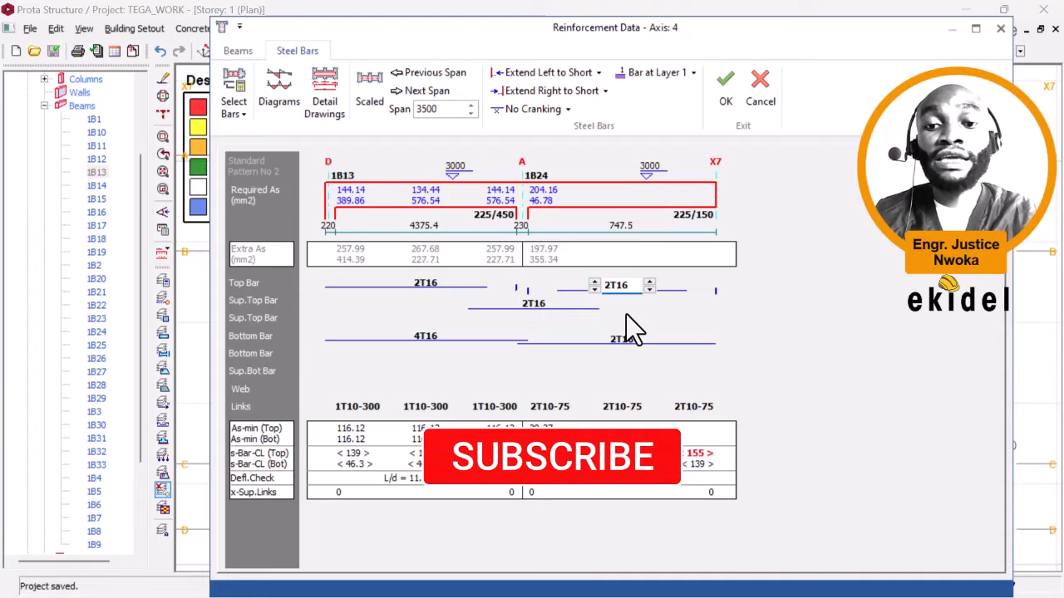
# Step: Set the bottom bars of cantilever beam 1B24 to 4T16
pyautogui.click(619, 341)
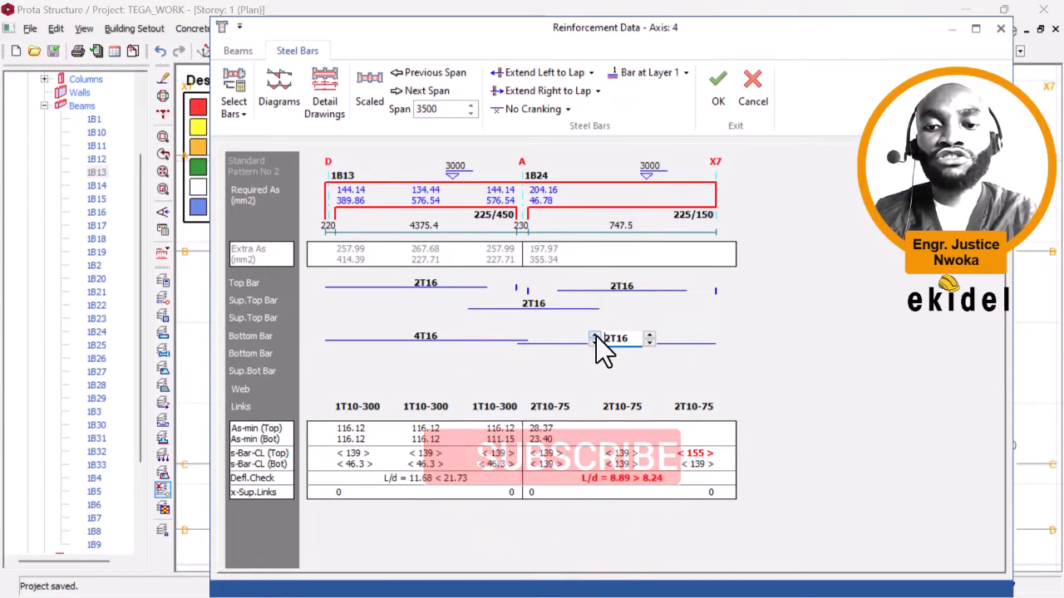
pyautogui.click(596, 337)
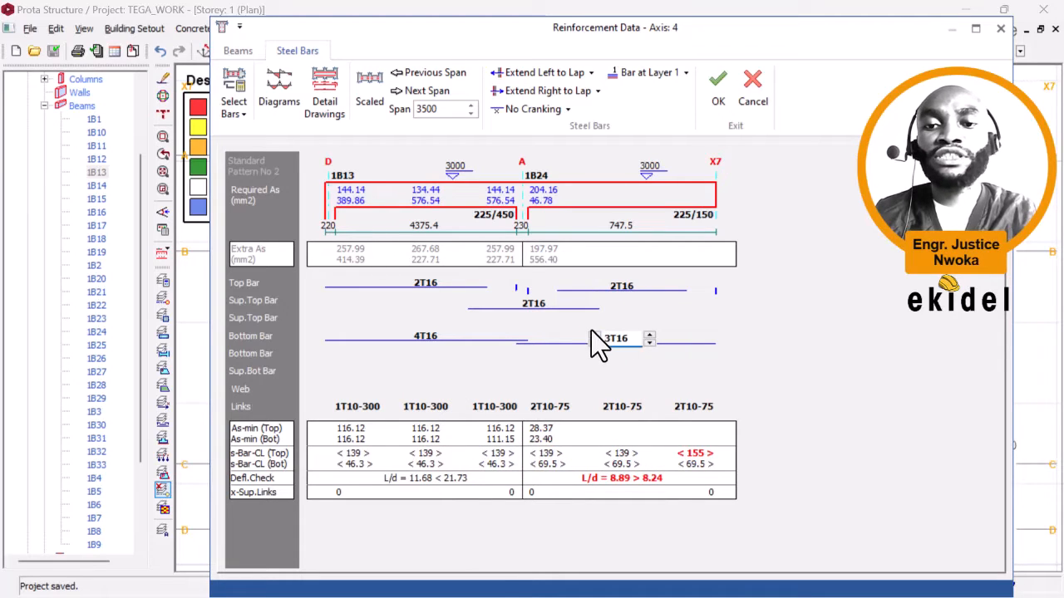
pyautogui.click(592, 335)
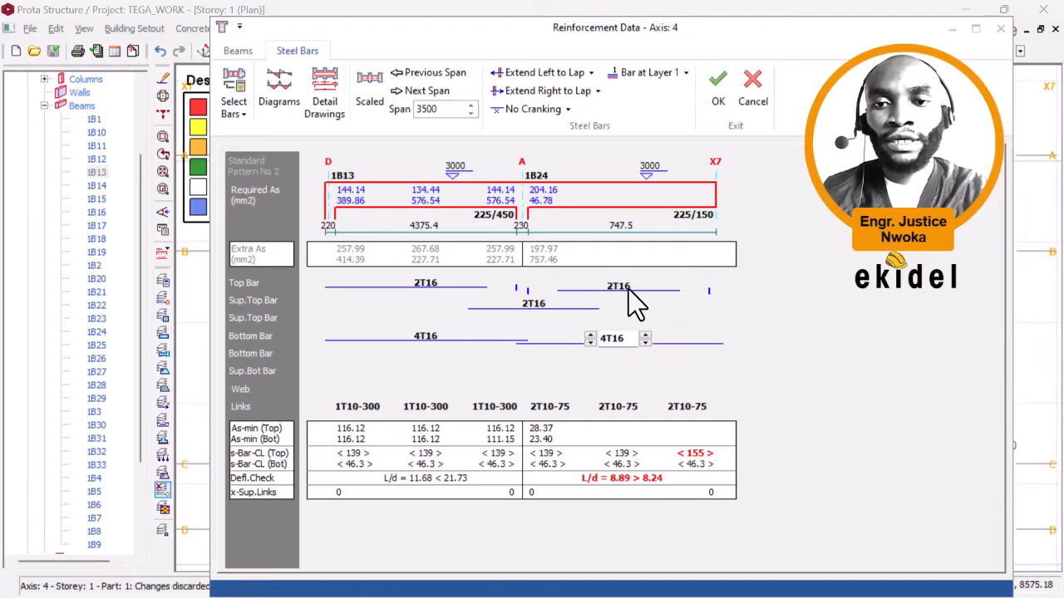
# Step: Increase the top bars of cantilever beam 1B24 to 4T16
pyautogui.click(624, 285)
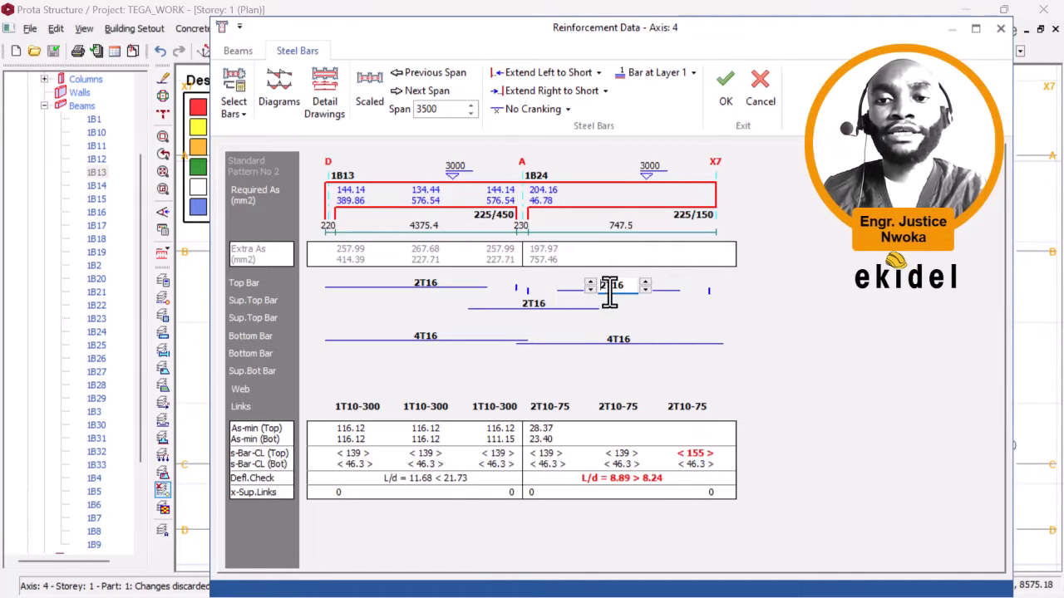
pyautogui.click(590, 284)
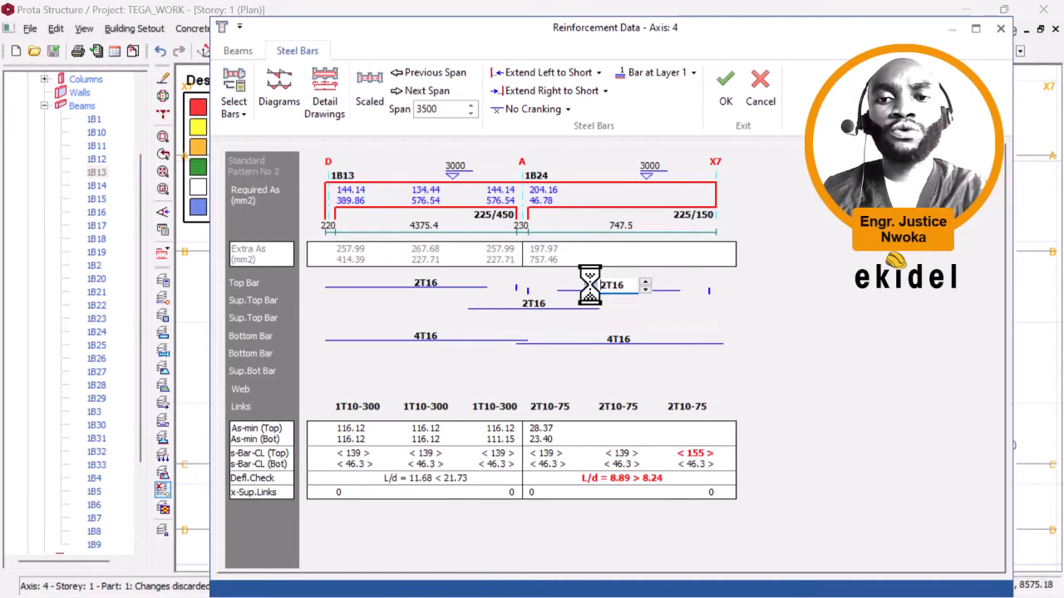
pyautogui.click(590, 284)
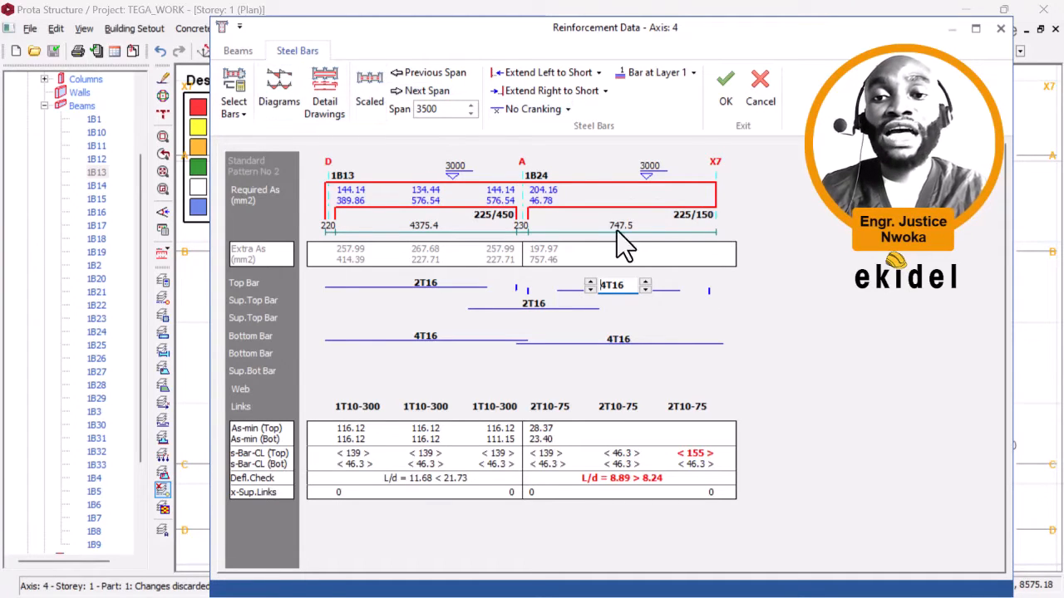
# Step: Set the depth h of beam 1B24 to 175 mm and return to the steel bar data
pyautogui.click(239, 51)
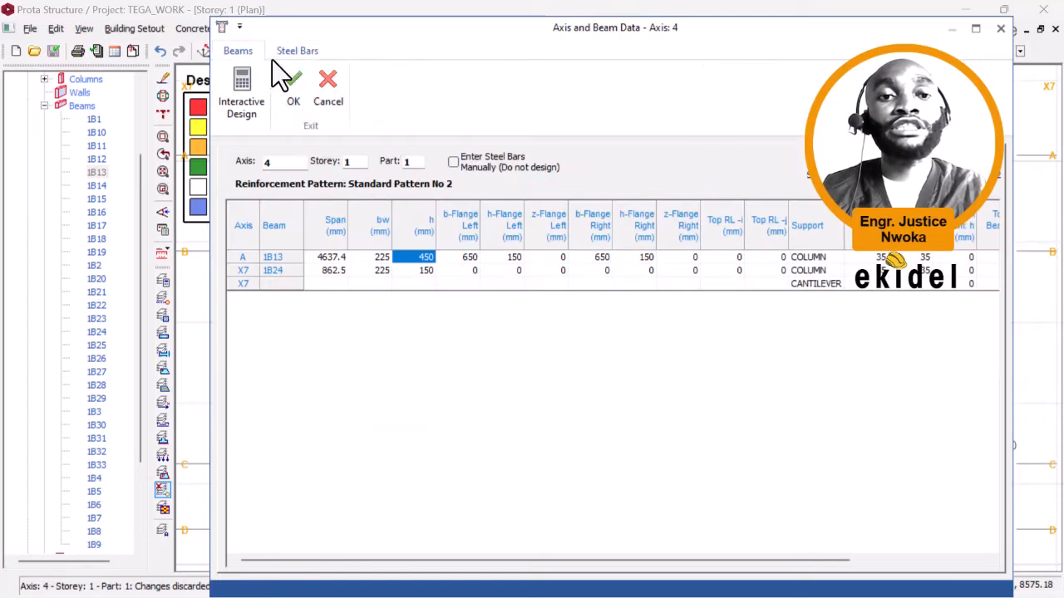
pyautogui.click(423, 273)
pyautogui.press('BackSpace')
pyautogui.press('BackSpace')
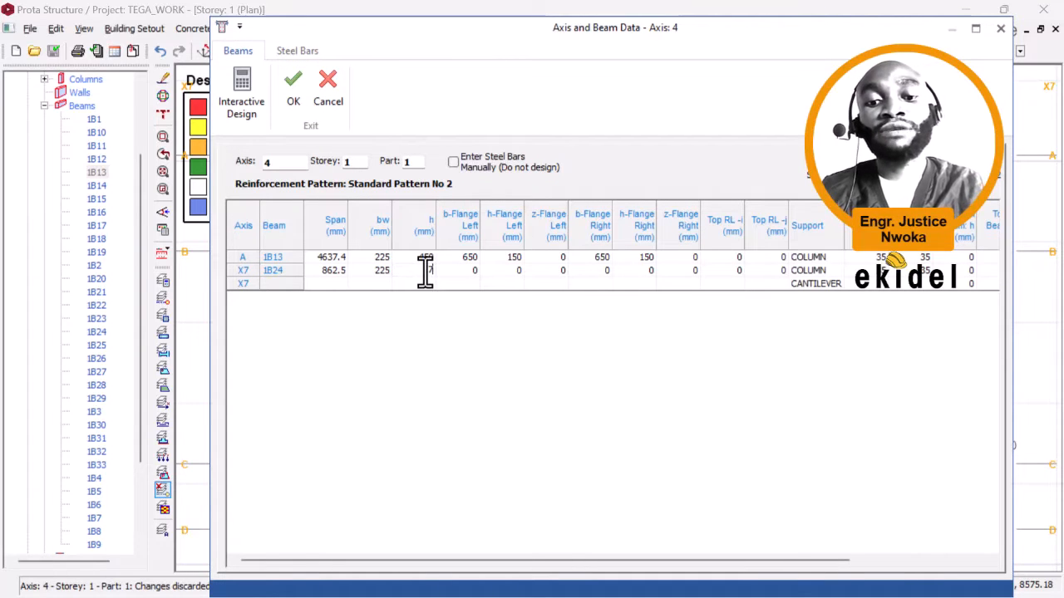
pyautogui.write('75')
pyautogui.click(384, 270)
pyautogui.click(296, 51)
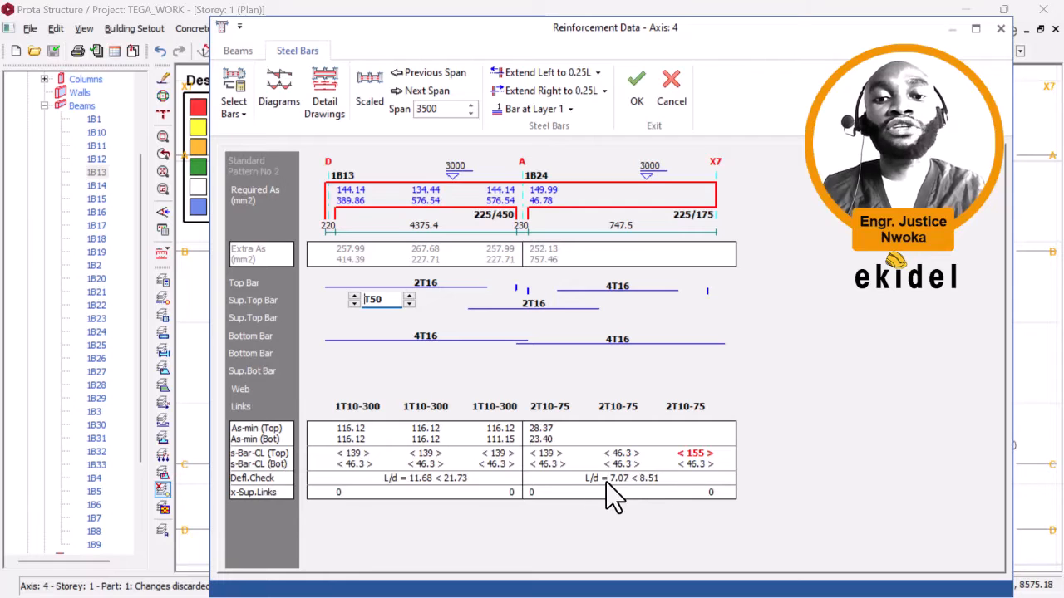
# Step: Reduce the bottom bars of cantilever beam 1B24 to 2T16
pyautogui.click(617, 340)
pyautogui.click(590, 343)
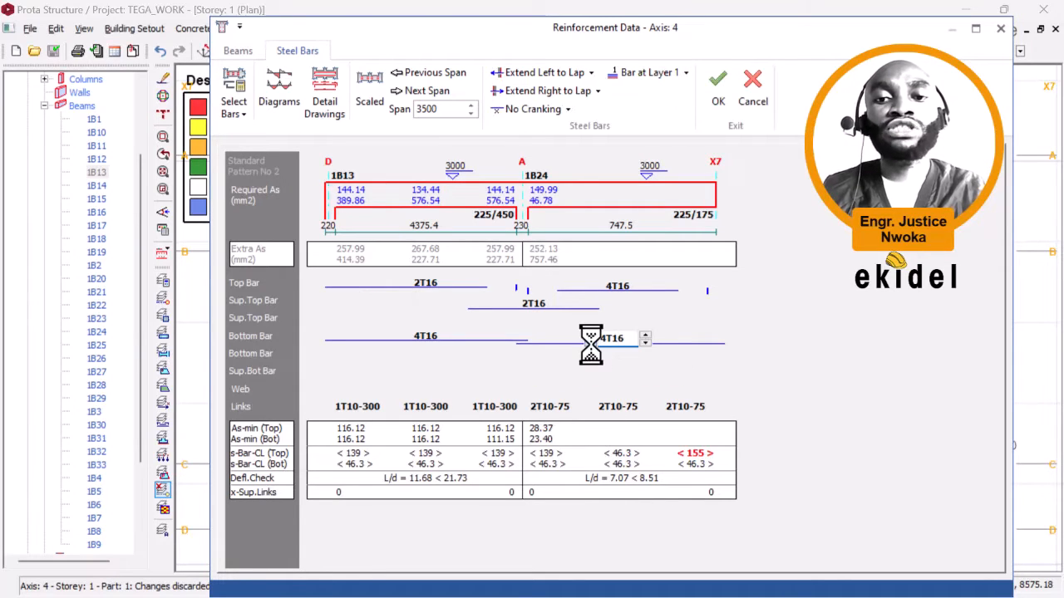
pyautogui.click(590, 343)
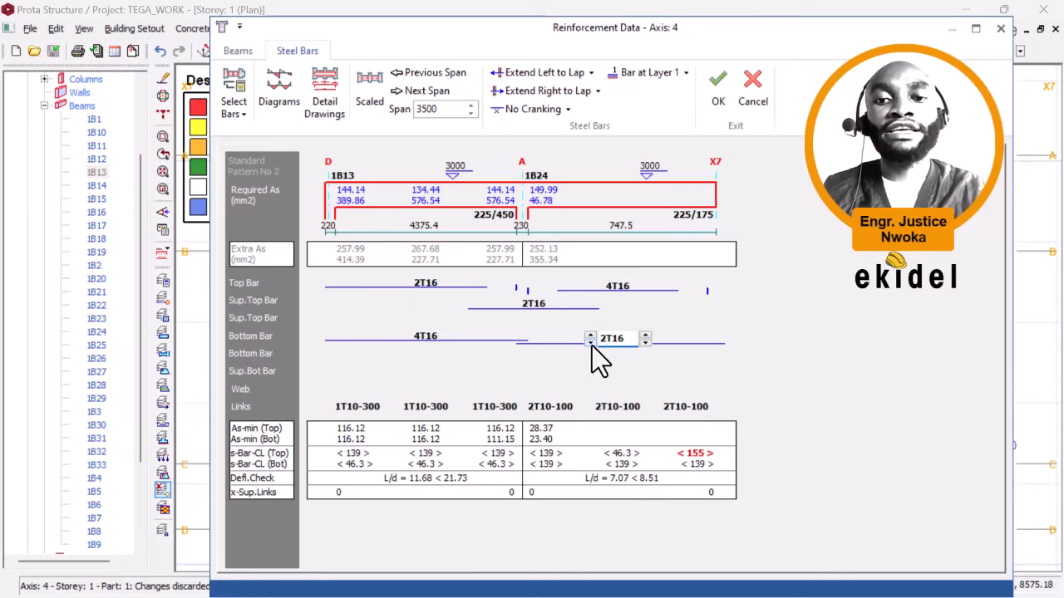
# Step: Reduce the top bars of cantilever beam 1B24 to 2T16
pyautogui.click(617, 286)
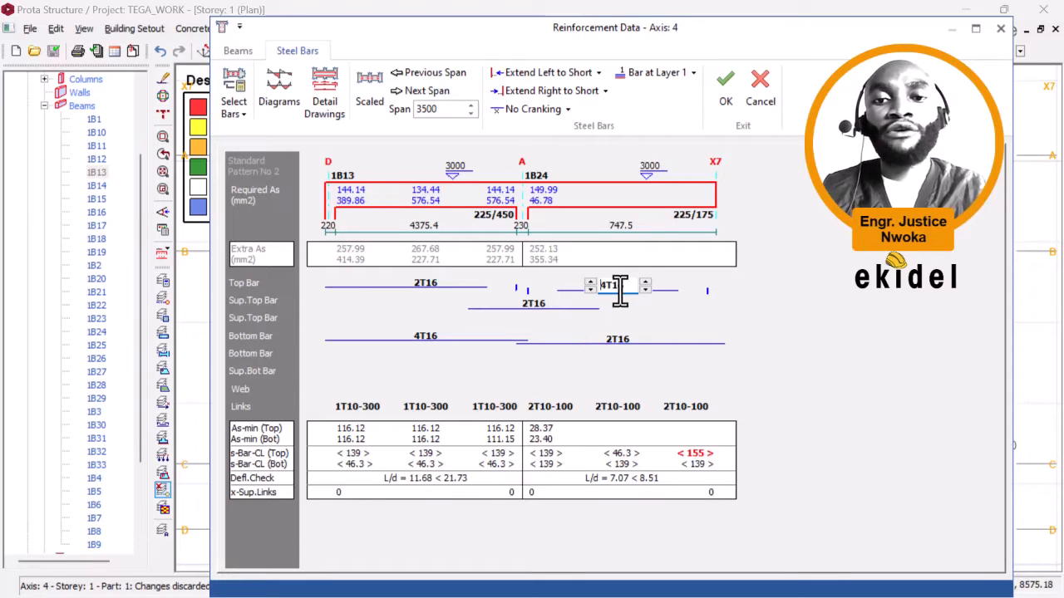
pyautogui.click(590, 289)
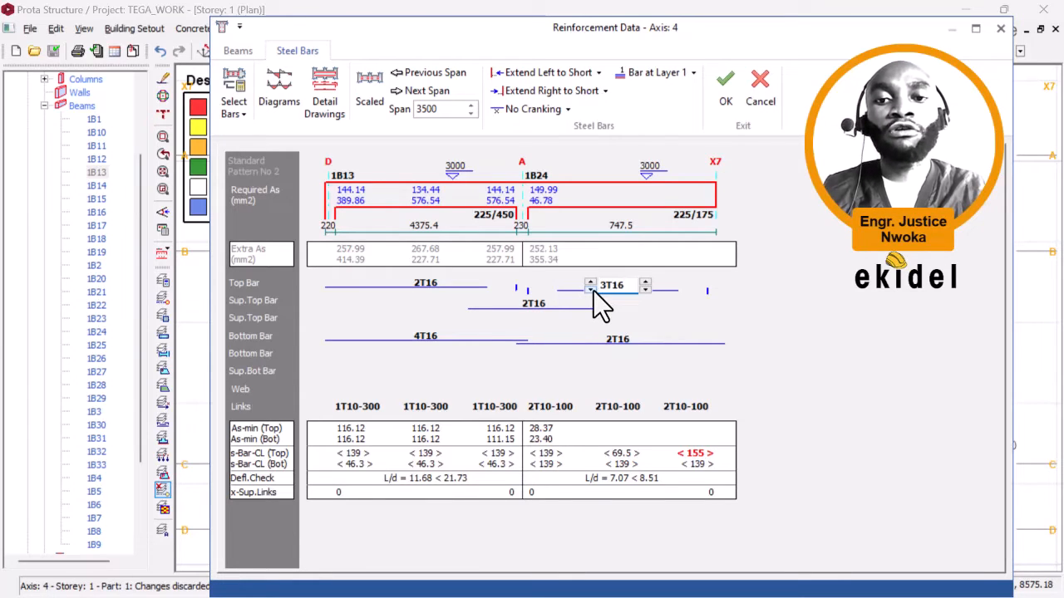
pyautogui.click(590, 289)
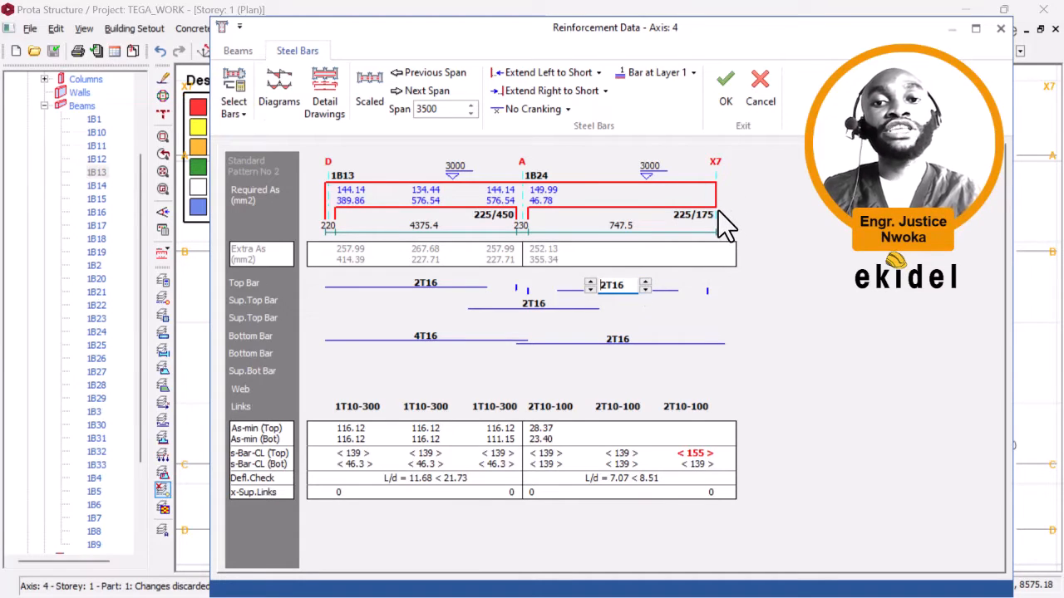
# Step: Extend the right end of beam 1B24's top bars to Lap, keep them at 2T16, and accept the axis 4 reinforcement
pyautogui.click(606, 90)
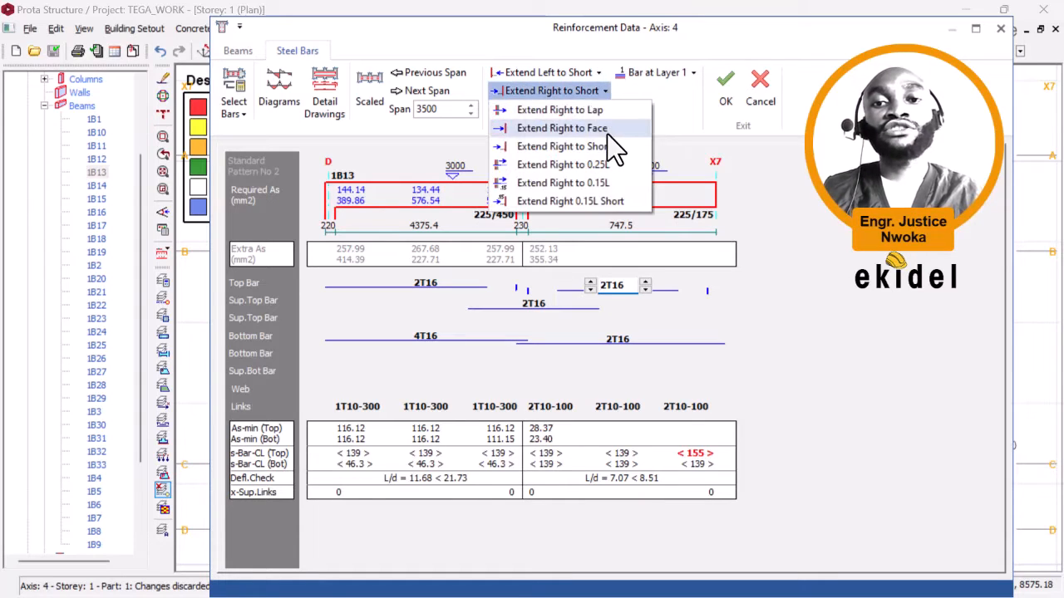
pyautogui.click(610, 112)
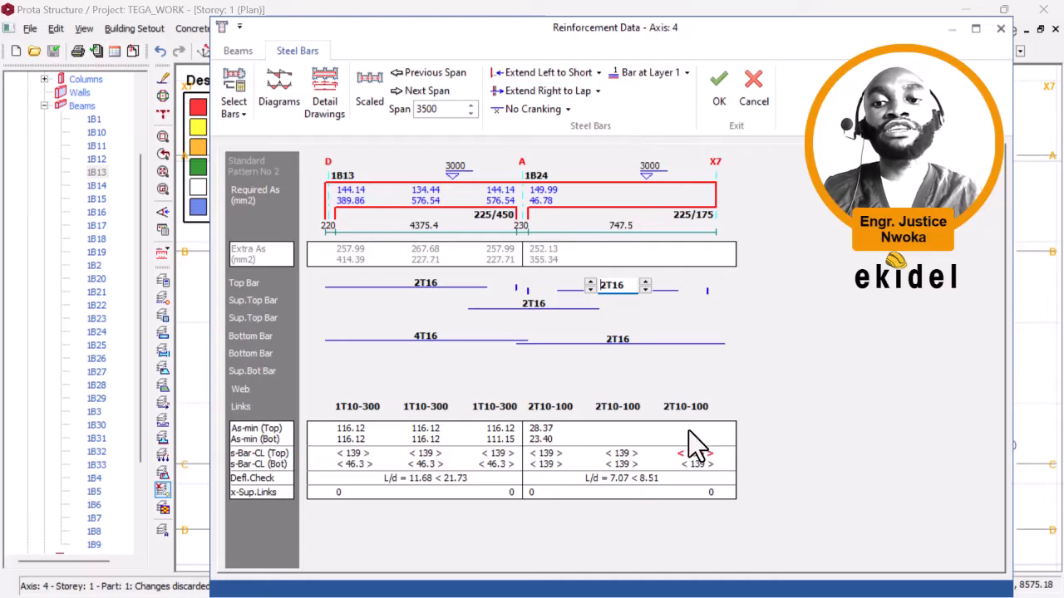
pyautogui.click(589, 284)
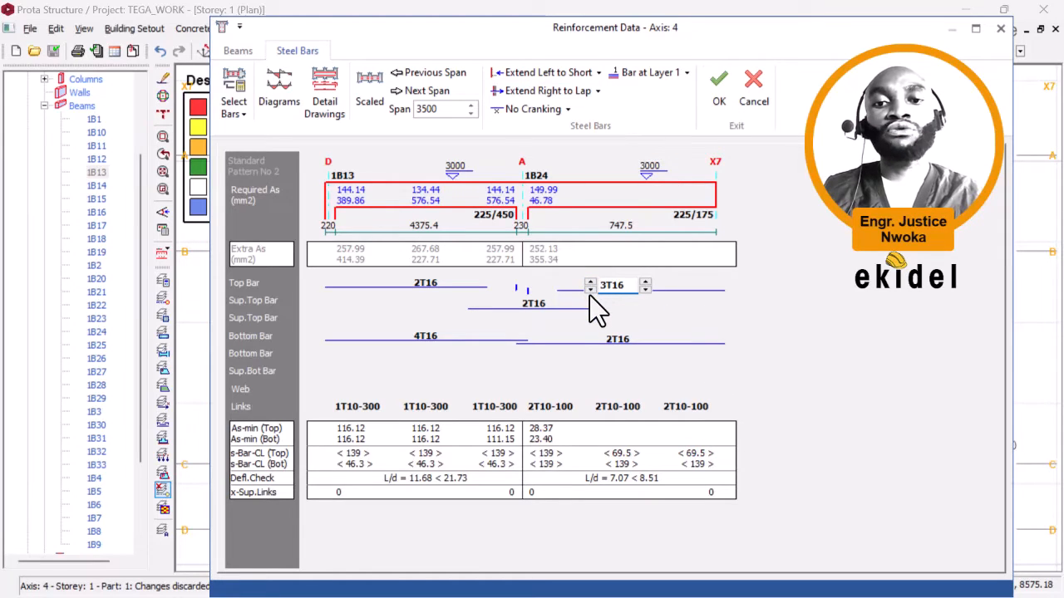
pyautogui.click(590, 291)
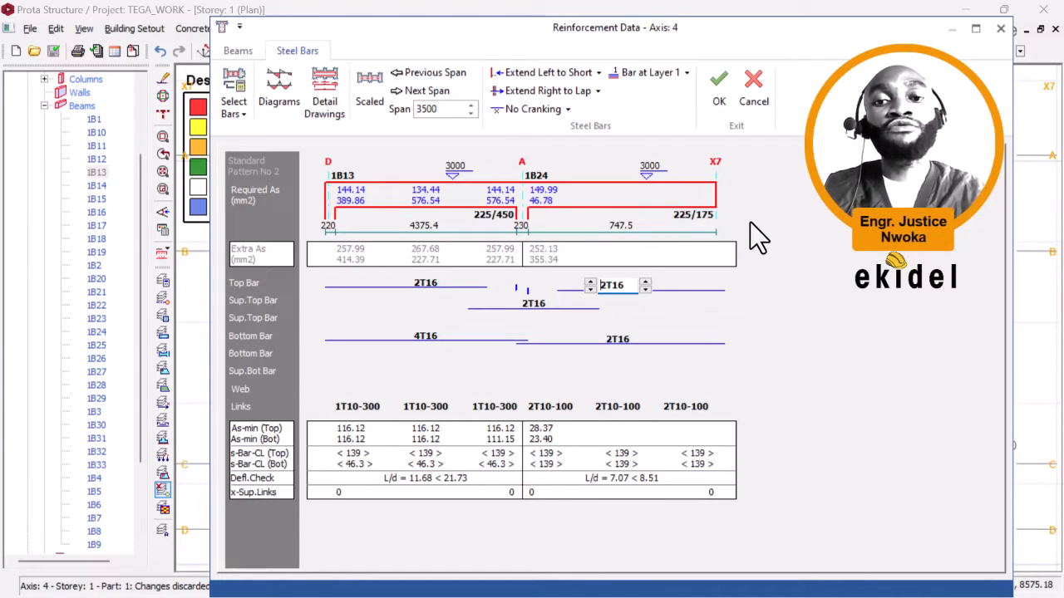
pyautogui.click(716, 94)
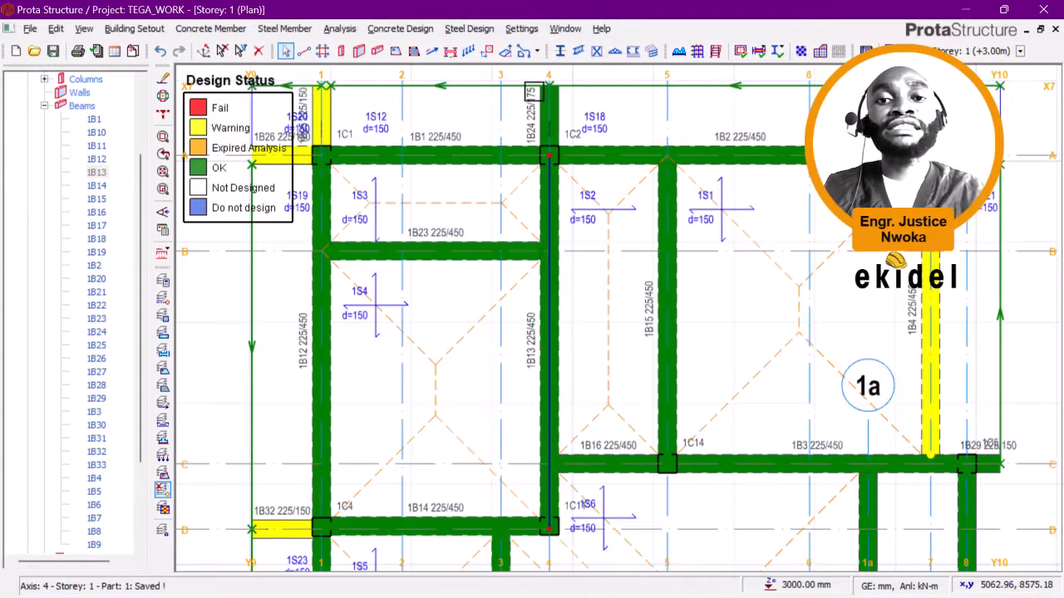
# Step: Switch to the Storey 1 3D view and set its visual interrogation recolouring criterion to None
pyautogui.scroll(1, 533, 92)
pyautogui.scroll(1, 570, 161)
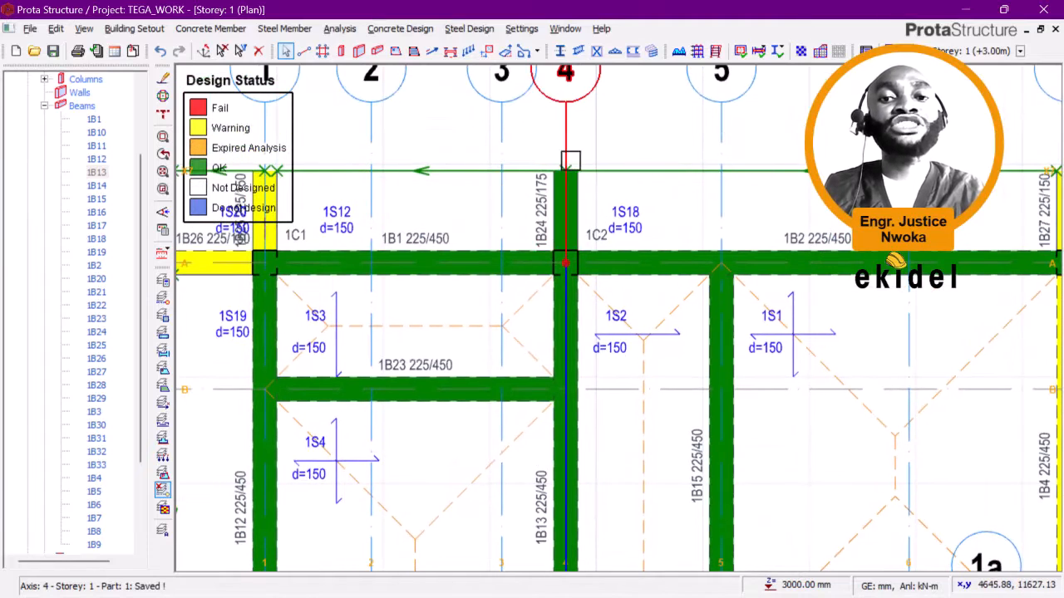
pyautogui.moveTo(584, 177); pyautogui.dragTo(589, 233, button='middle')
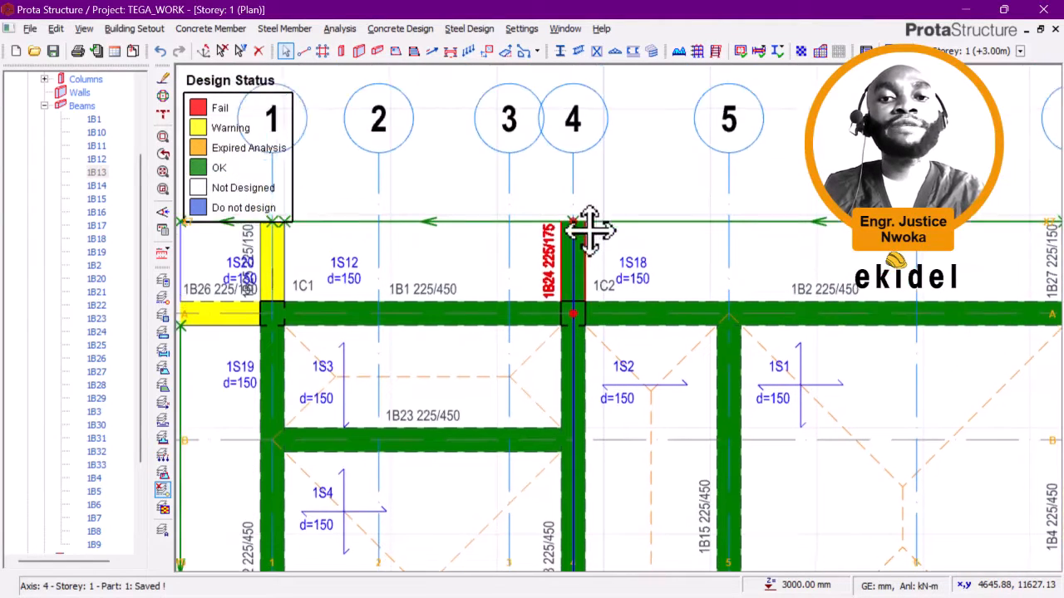
pyautogui.scroll(1, 106, 141)
pyautogui.scroll(2, 106, 141)
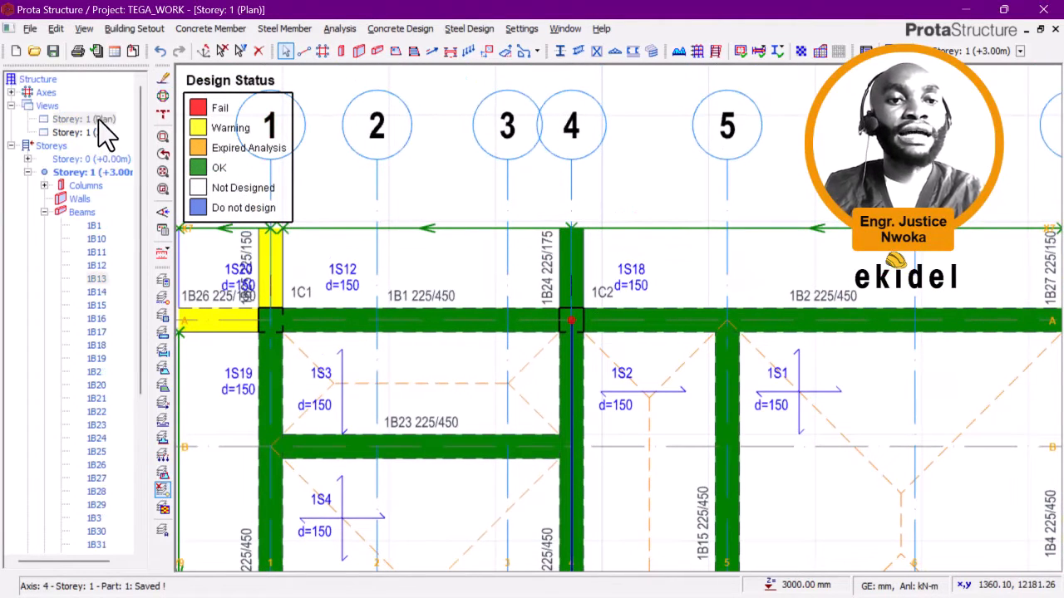
pyautogui.doubleClick(92, 132)
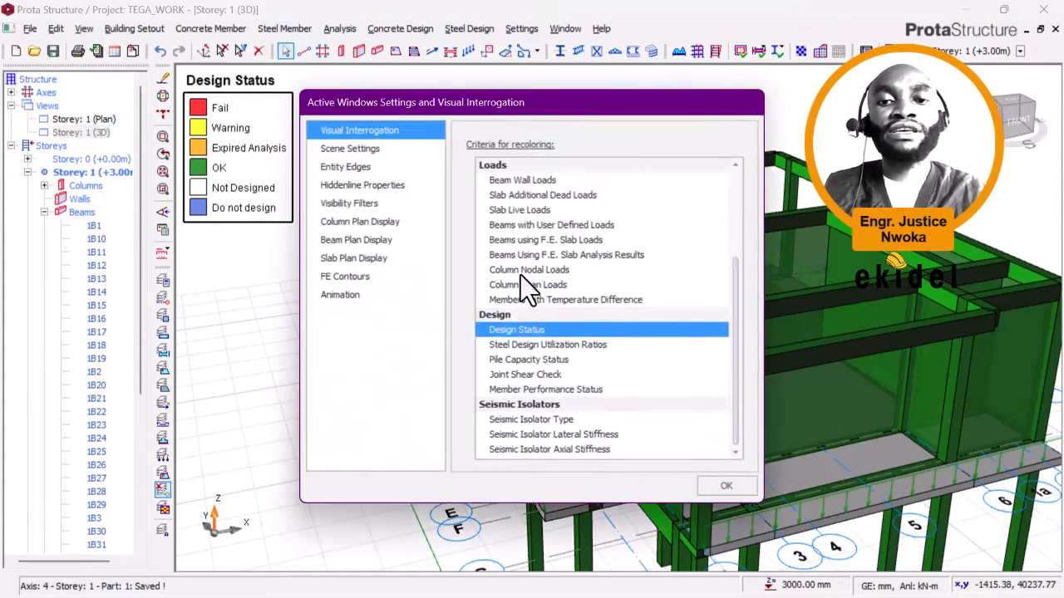
pyautogui.scroll(3, 532, 196)
pyautogui.click(527, 165)
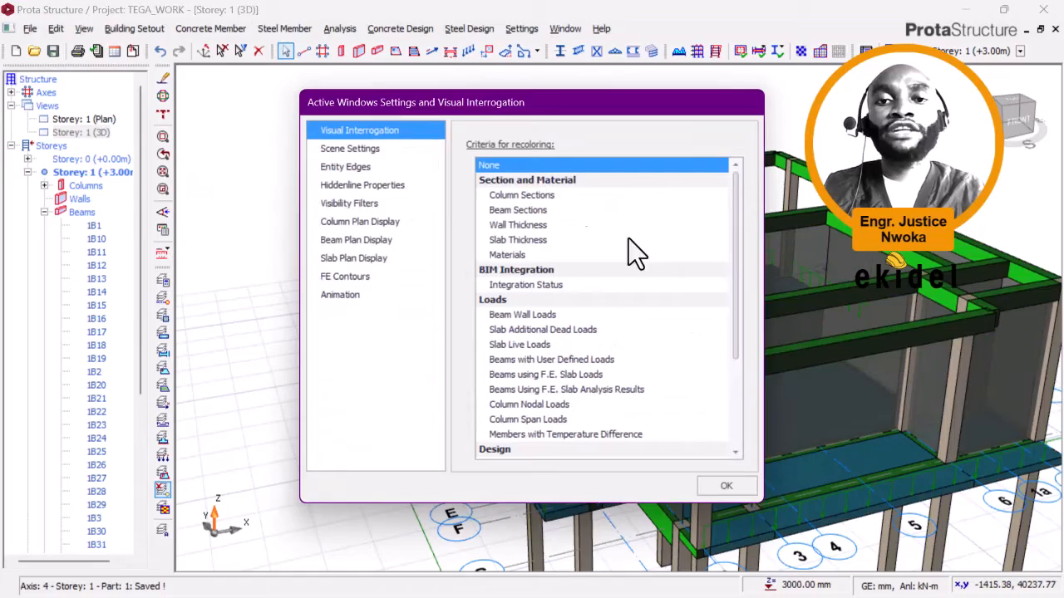
pyautogui.click(716, 484)
# Step: Inspect the cantilever slabs and their supporting beams from several sides of the 3D model, and save the project
pyautogui.scroll(-2, 551, 351)
pyautogui.moveTo(551, 351); pyautogui.dragTo(585, 319, button='middle')
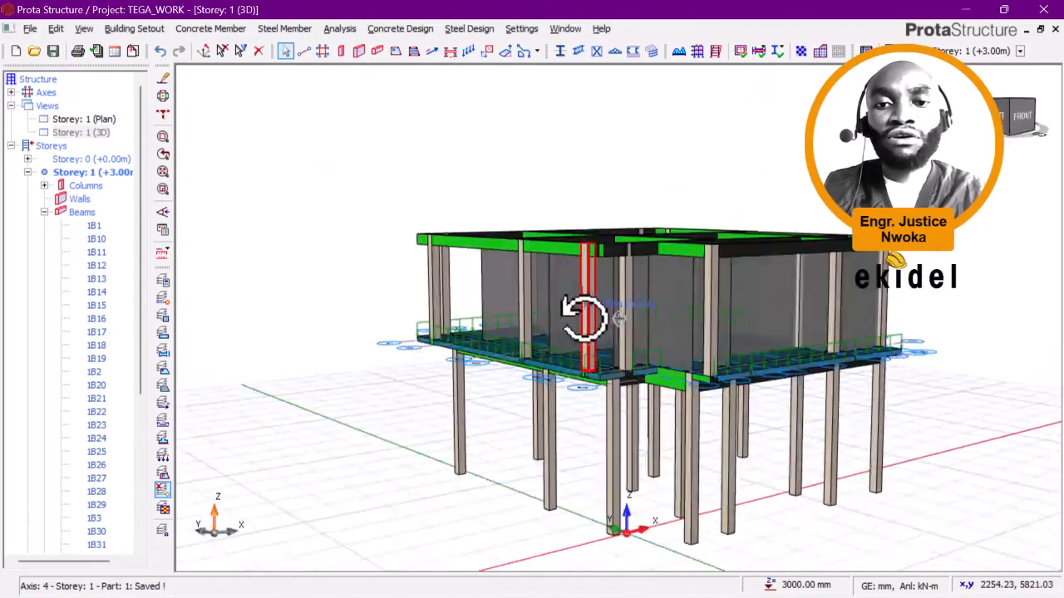
pyautogui.scroll(6, 585, 319)
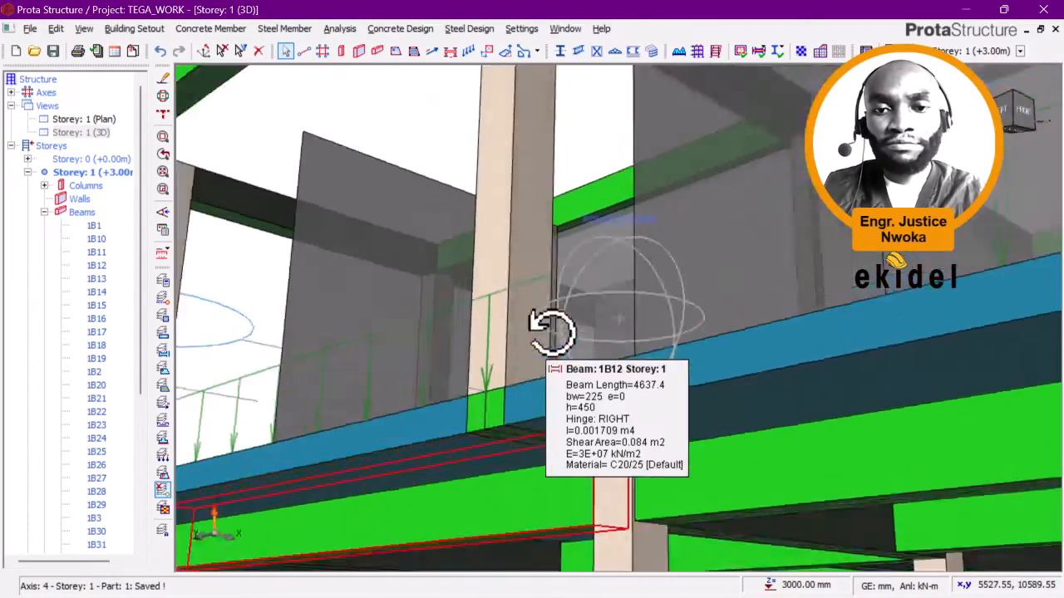
pyautogui.scroll(-2, 553, 325)
pyautogui.scroll(-6, 723, 294)
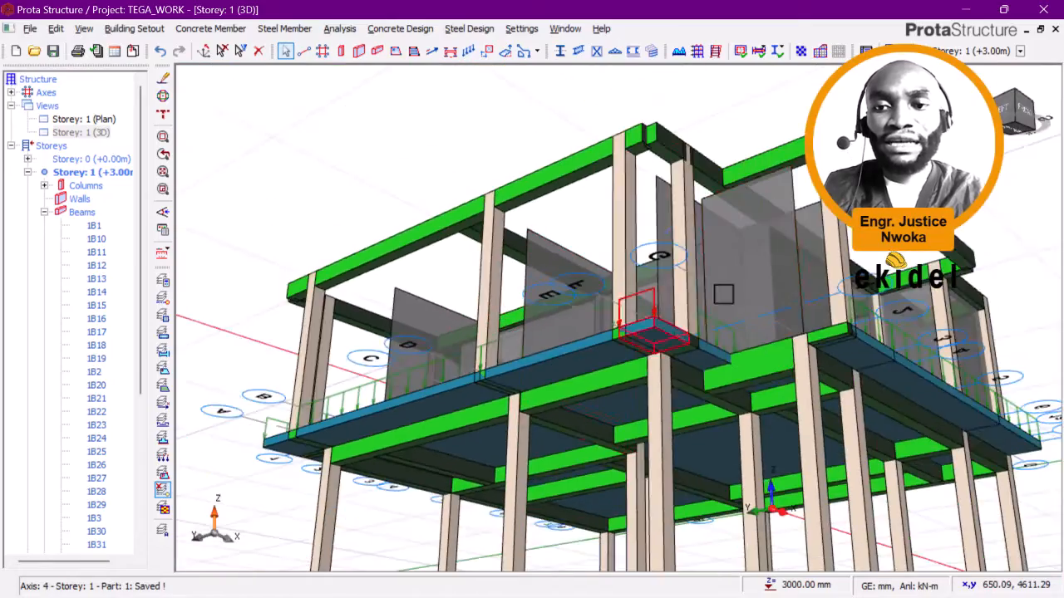
pyautogui.moveTo(729, 291); pyautogui.dragTo(582, 329, button='middle')
pyautogui.scroll(-3, 582, 330)
pyautogui.moveTo(840, 325); pyautogui.dragTo(543, 330, button='middle')
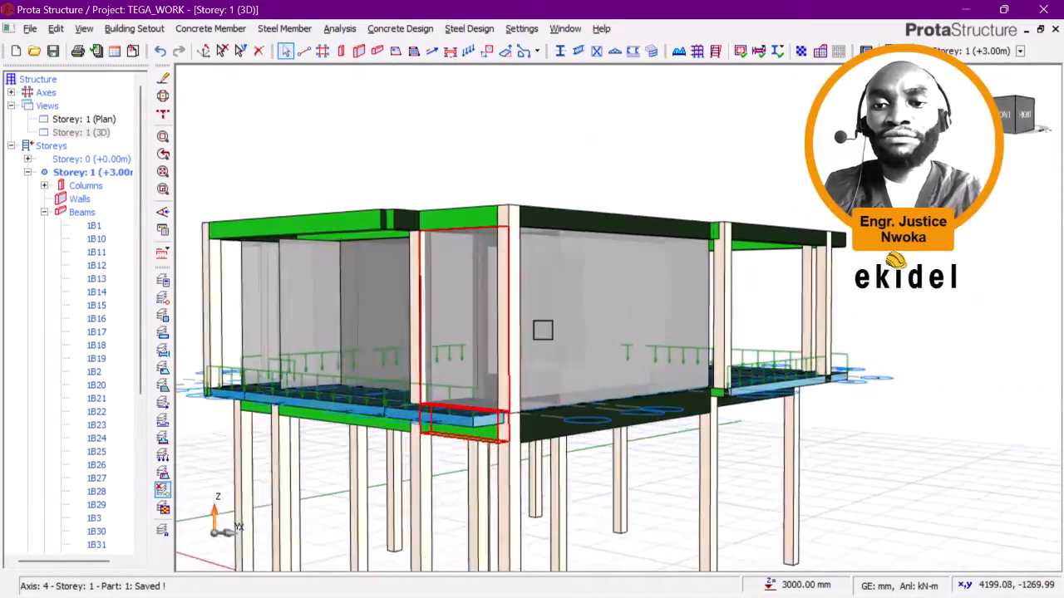
pyautogui.scroll(8, 543, 330)
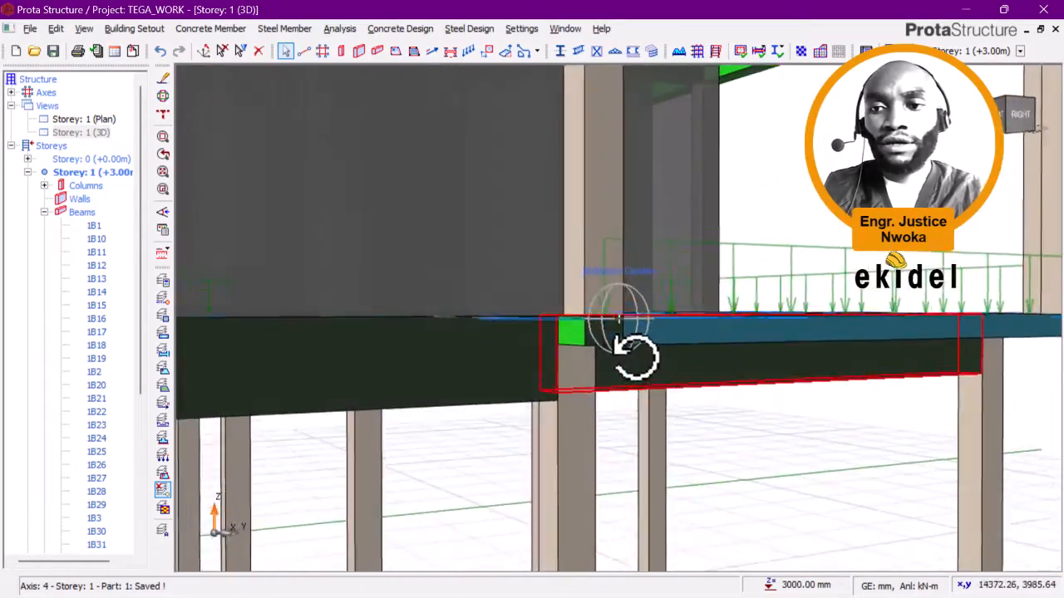
pyautogui.moveTo(632, 353); pyautogui.dragTo(772, 325, button='middle')
pyautogui.scroll(-2, 772, 325)
pyautogui.moveTo(556, 389); pyautogui.dragTo(668, 340, button='middle')
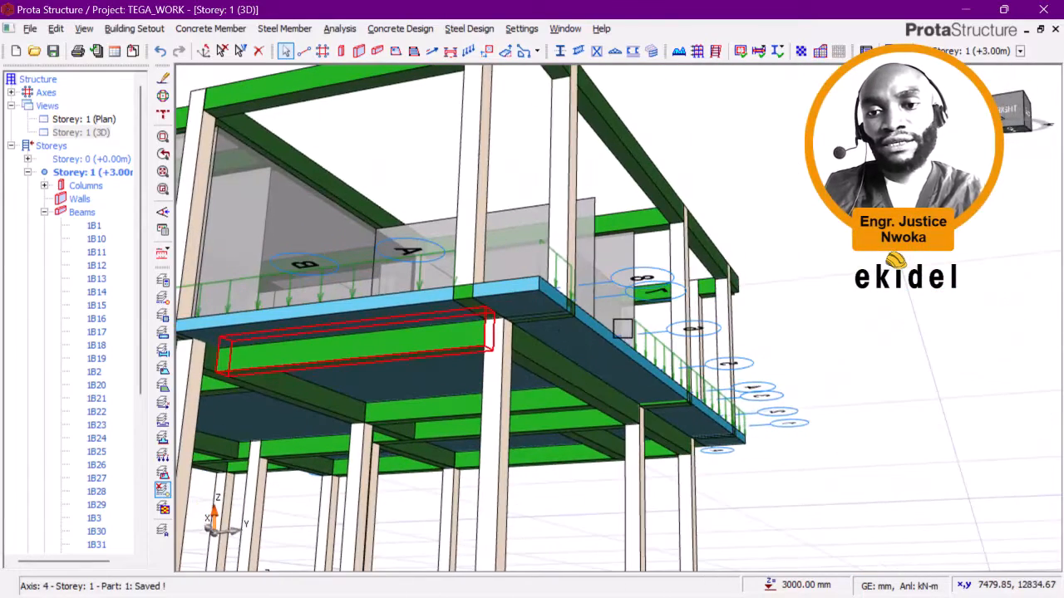
pyautogui.hotkey('ctrl', 's')
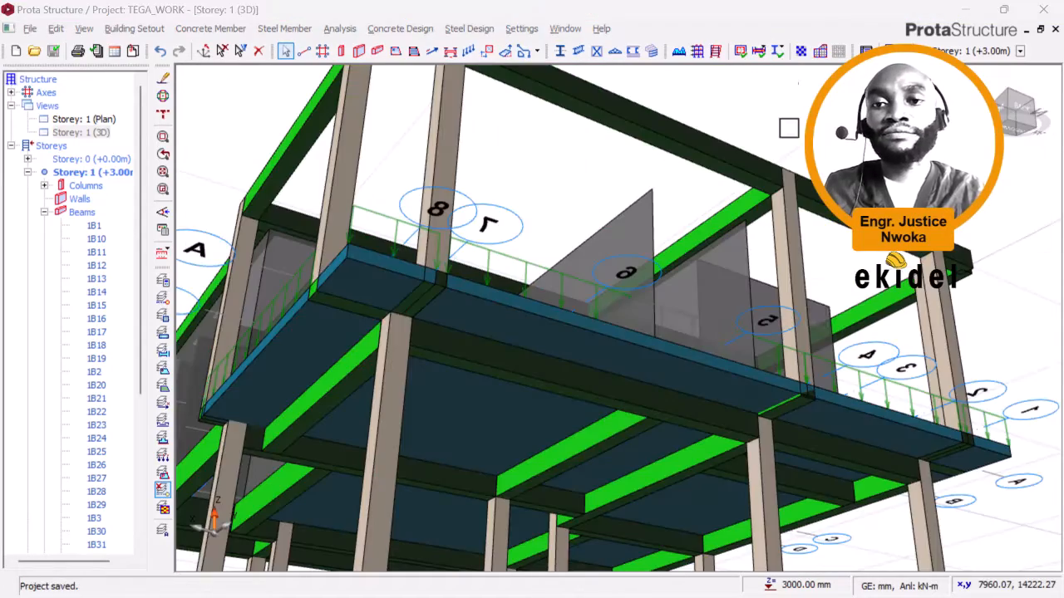
# Step: Examine how cantilever beam 1B24 sits beneath the adjoining cantilever slabs in the 3D model
pyautogui.click(817, 374)
pyautogui.scroll(2, 814, 409)
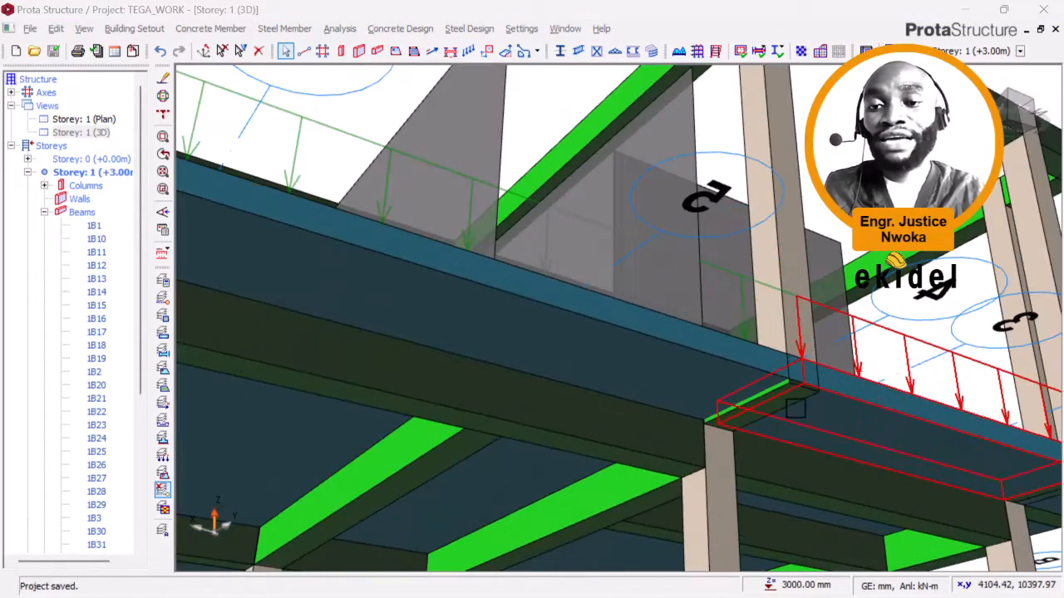
pyautogui.moveTo(815, 408)
pyautogui.mouseDown(button='middle')
pyautogui.moveTo(836, 416)
pyautogui.moveTo(816, 420)
pyautogui.mouseUp(button='middle')
pyautogui.scroll(5, 722, 408)
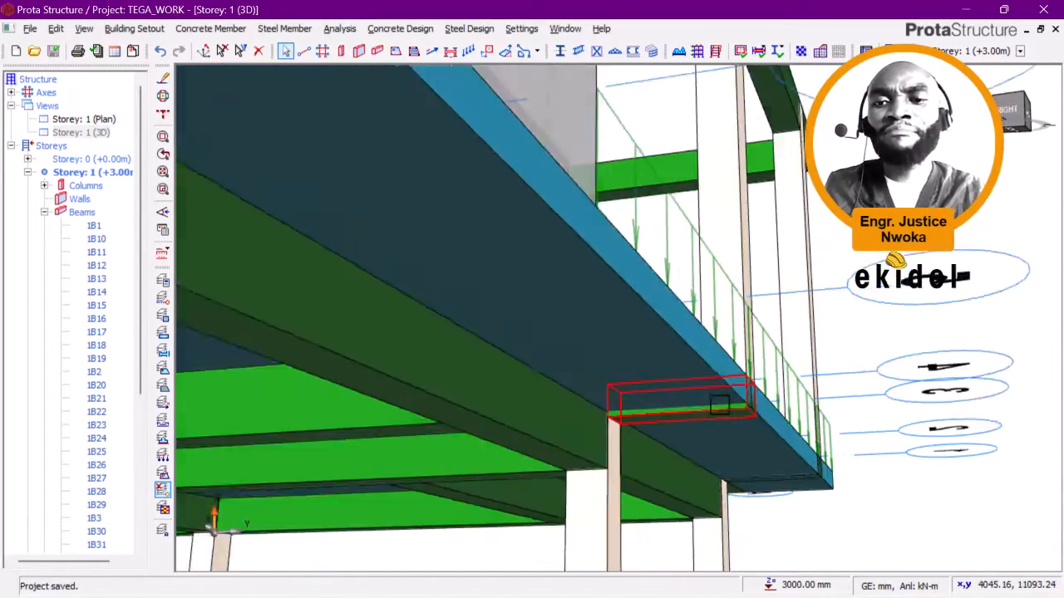
pyautogui.moveTo(741, 412); pyautogui.dragTo(751, 434, button='middle')
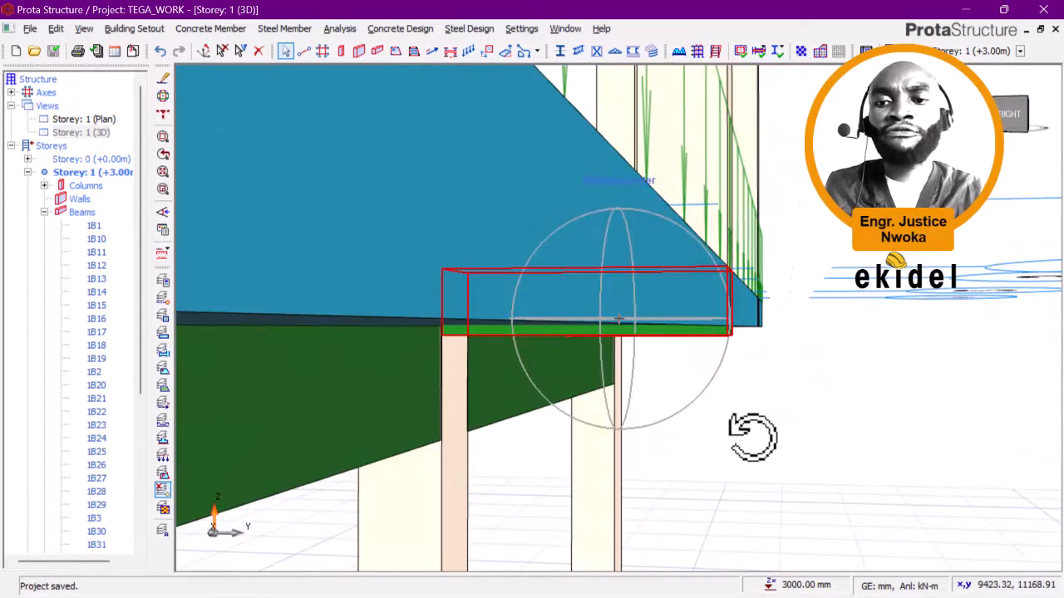
pyautogui.moveTo(705, 351); pyautogui.dragTo(708, 327, button='middle')
pyautogui.moveTo(667, 404); pyautogui.dragTo(723, 321, button='middle')
pyautogui.moveTo(720, 431)
pyautogui.mouseDown(button='middle')
pyautogui.moveTo(720, 517)
pyautogui.moveTo(729, 424)
pyautogui.mouseUp(button='middle')
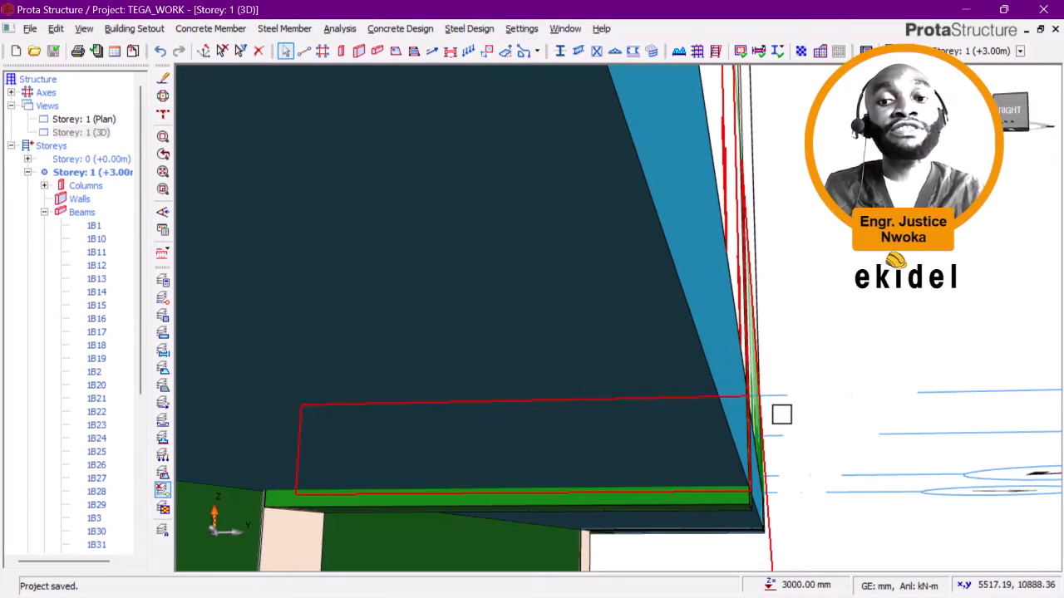
pyautogui.moveTo(779, 413); pyautogui.dragTo(782, 344, button='middle')
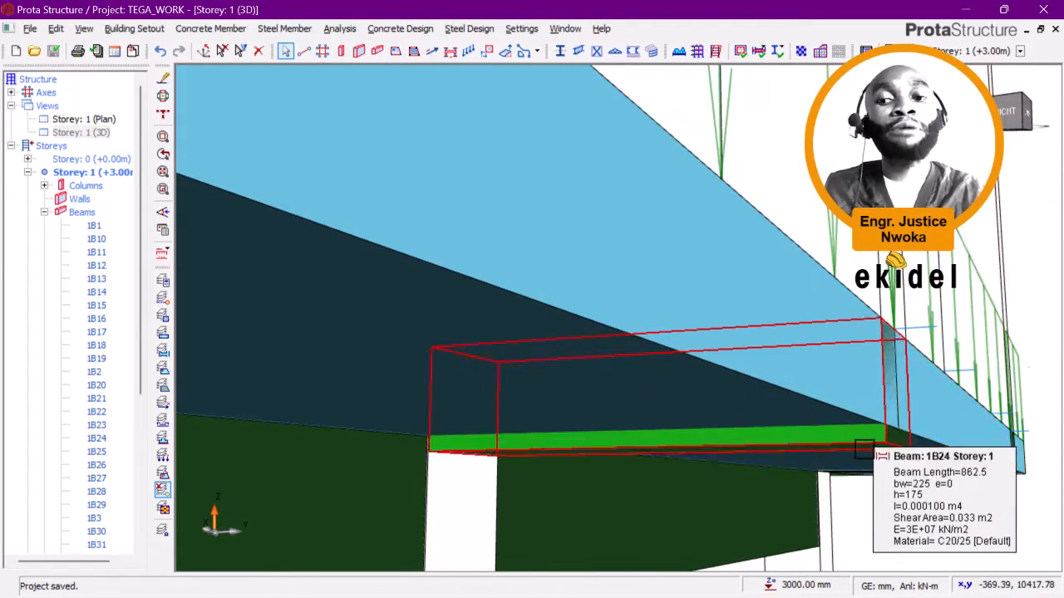
pyautogui.scroll(3, 861, 450)
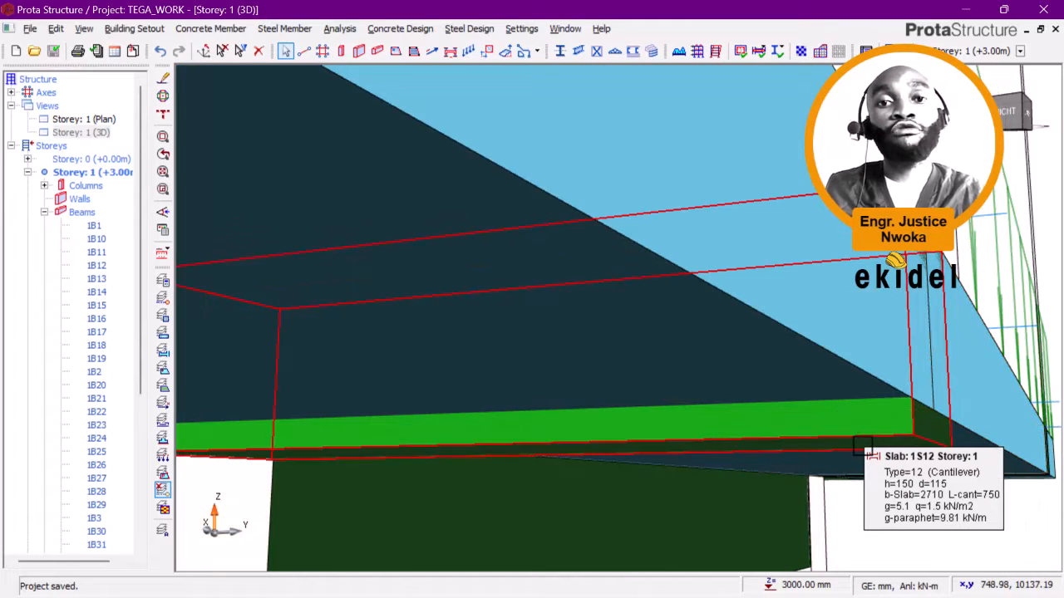
pyautogui.scroll(-5, 864, 442)
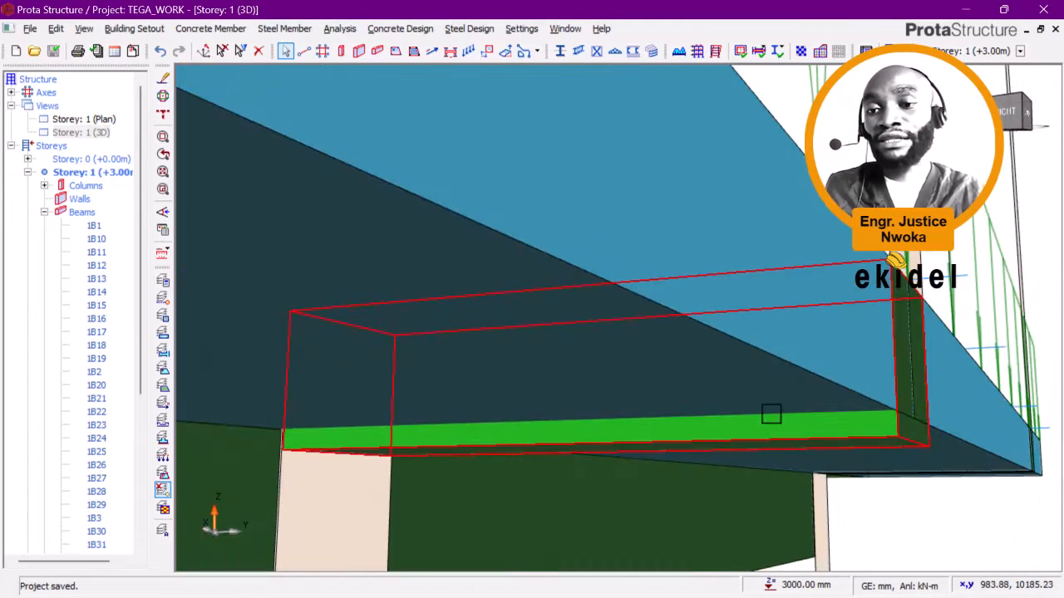
pyautogui.moveTo(795, 363); pyautogui.dragTo(823, 243, button='middle')
pyautogui.scroll(-2, 899, 238)
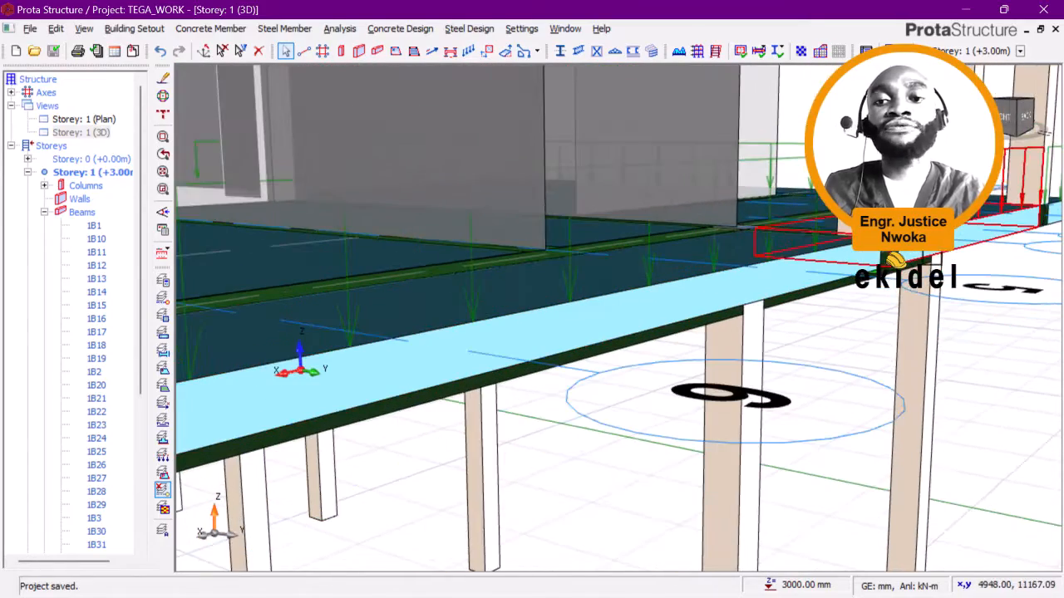
# Step: Return to the Storey 1 plan and open the beam section design for beam 1B2 on axis A
pyautogui.doubleClick(83, 119)
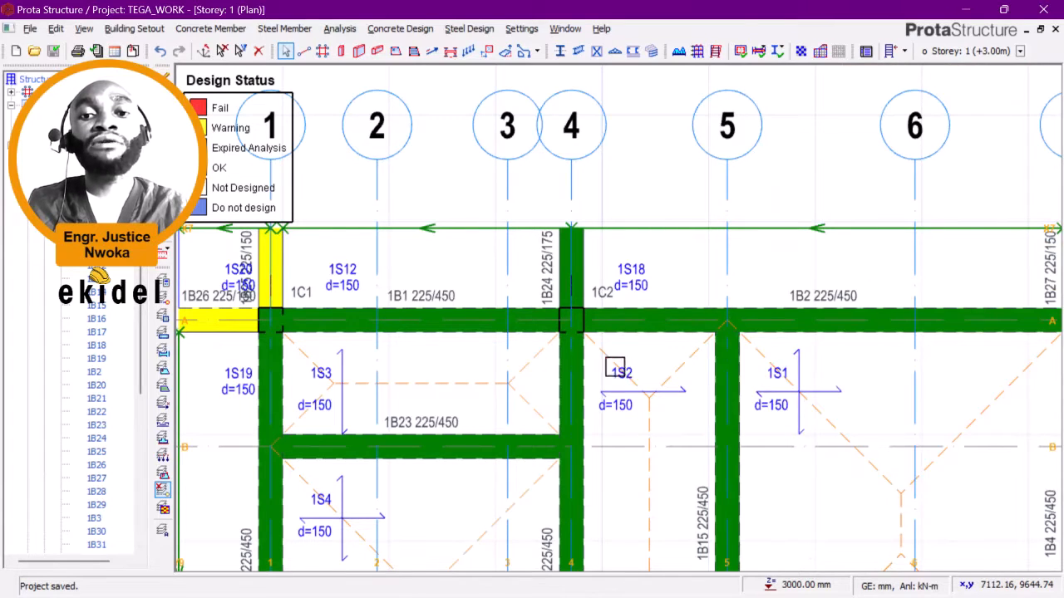
pyautogui.moveTo(615, 368); pyautogui.dragTo(680, 185, button='middle')
pyautogui.scroll(-3, 639, 301)
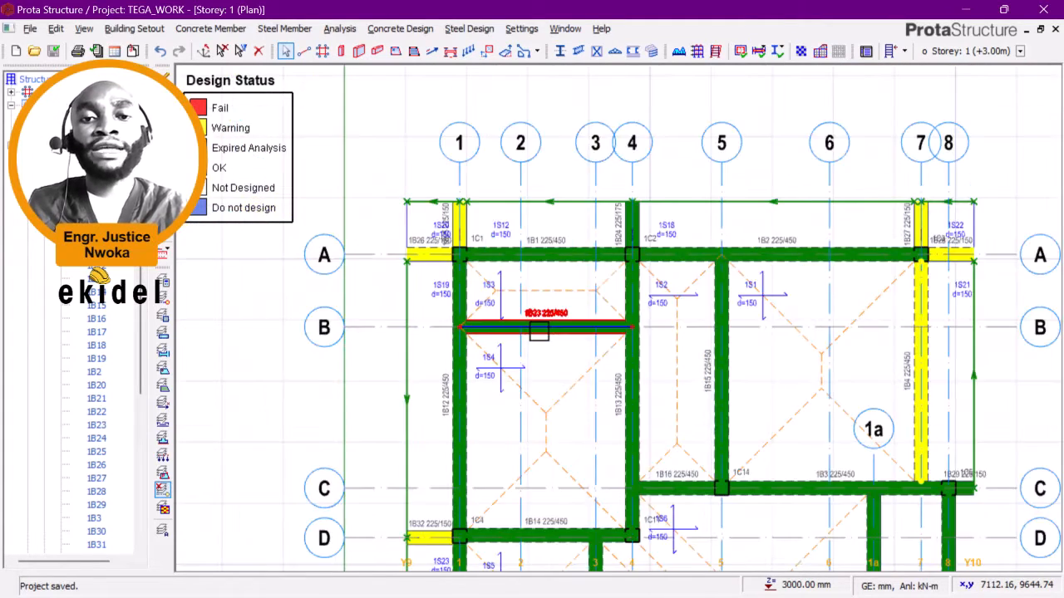
pyautogui.moveTo(541, 328); pyautogui.dragTo(474, 309, button='middle')
pyautogui.click(584, 238)
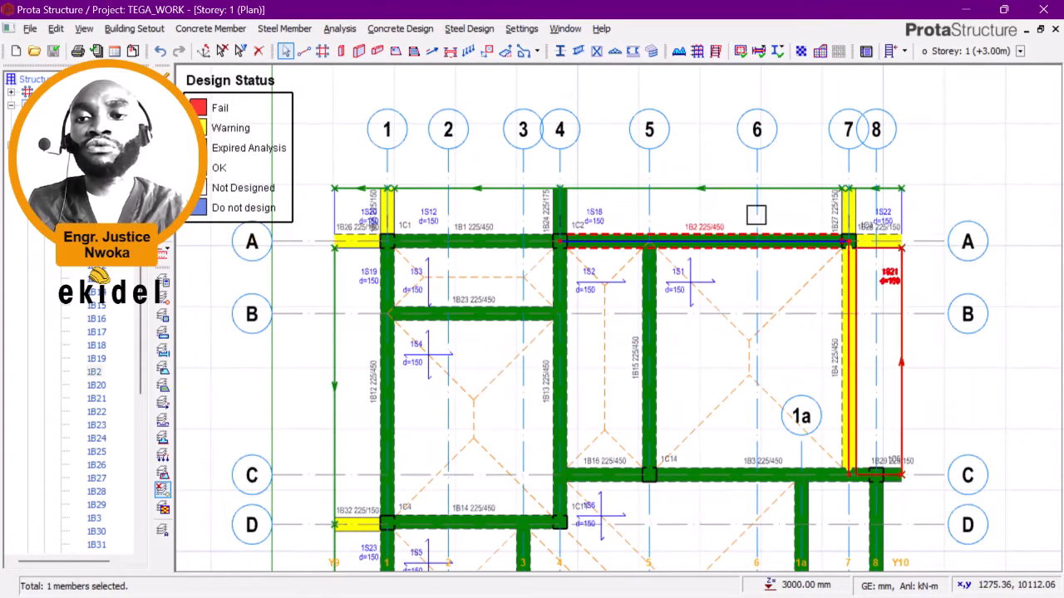
pyautogui.rightClick(693, 154)
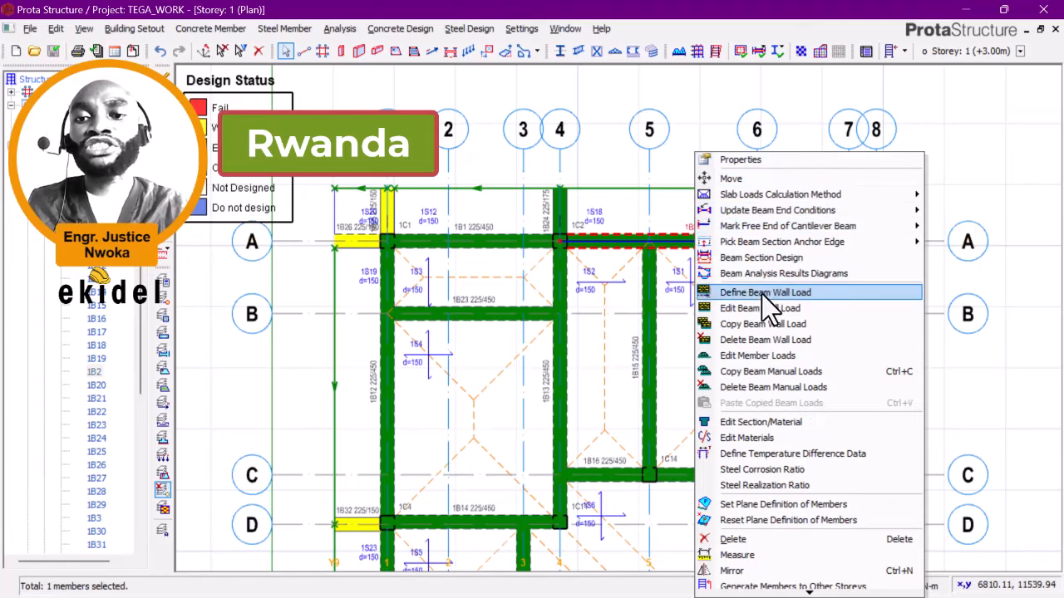
pyautogui.click(772, 259)
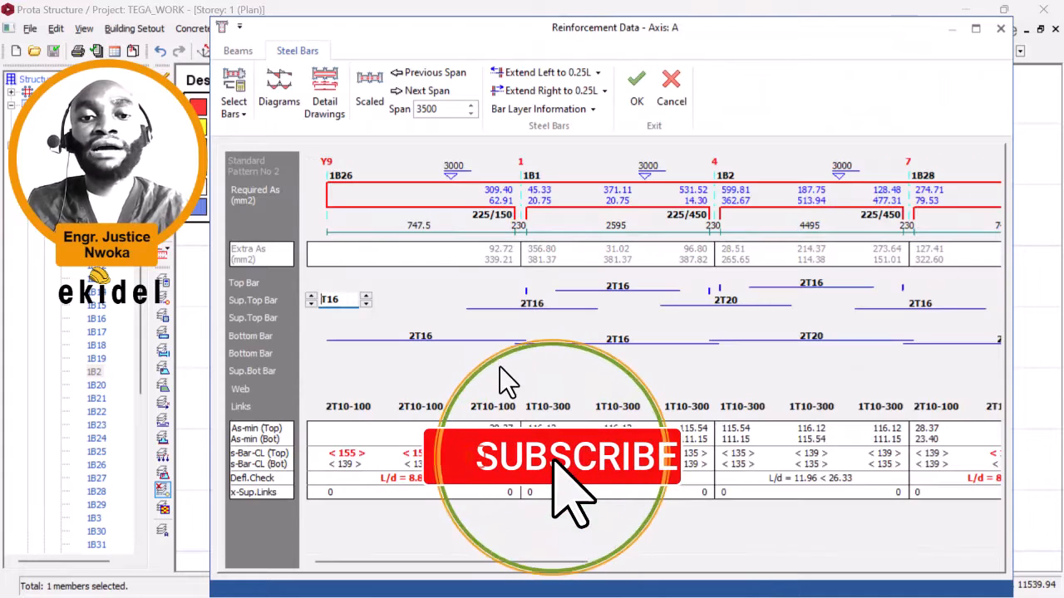
# Step: Set the support top bars at axis 4, between beams 1B1 and 1B2, to 4T16
pyautogui.click(414, 293)
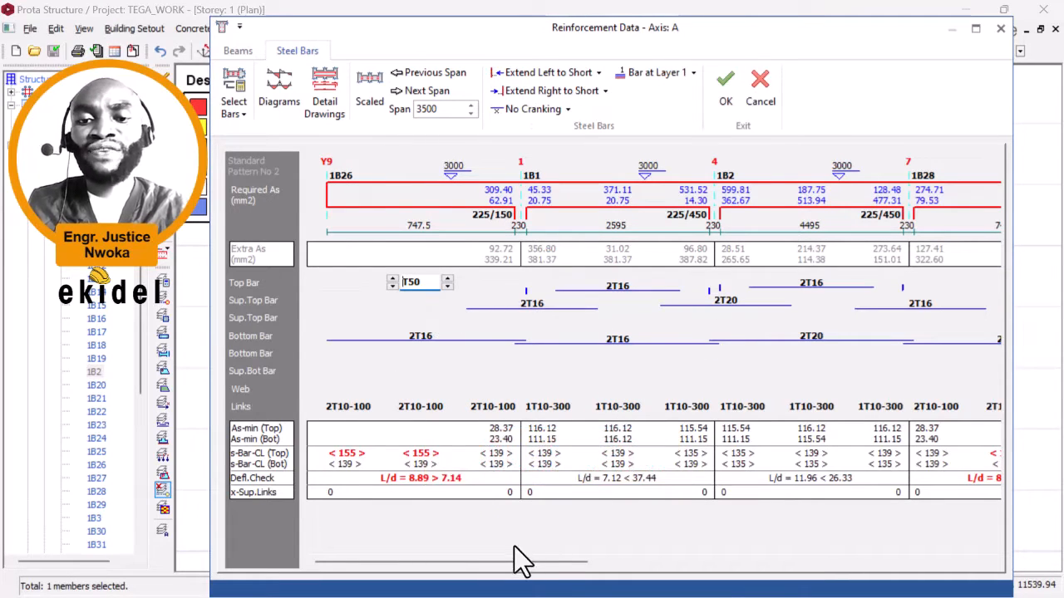
pyautogui.moveTo(516, 562); pyautogui.dragTo(843, 590)
pyautogui.click(622, 300)
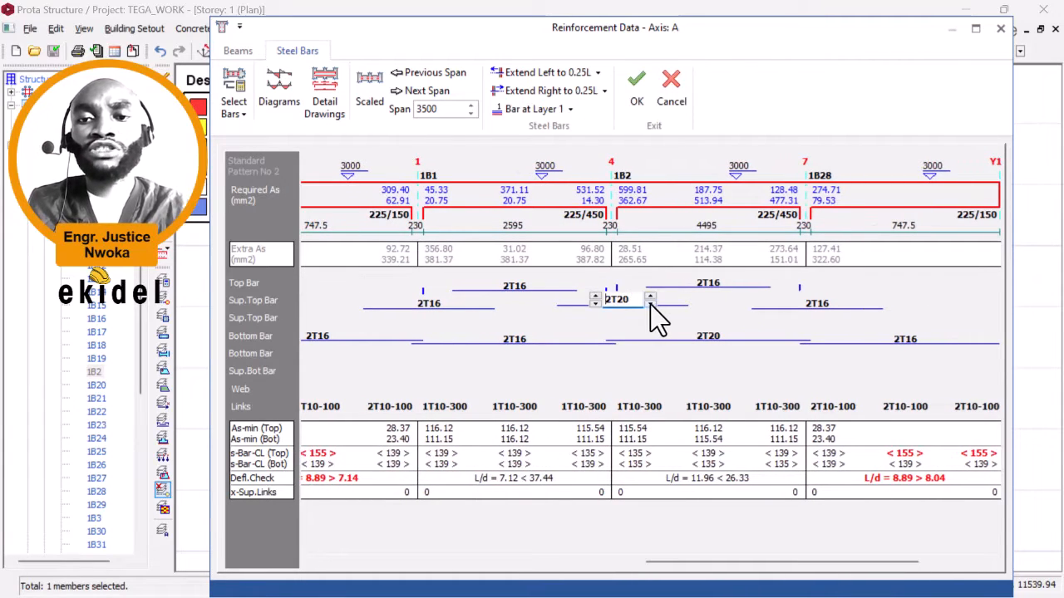
pyautogui.click(650, 303)
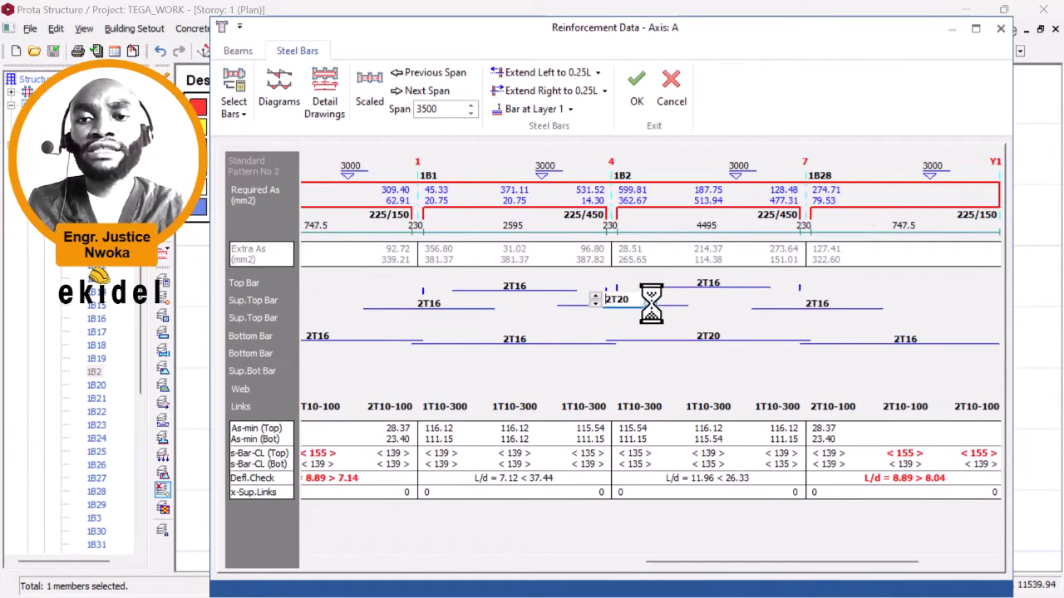
pyautogui.click(597, 296)
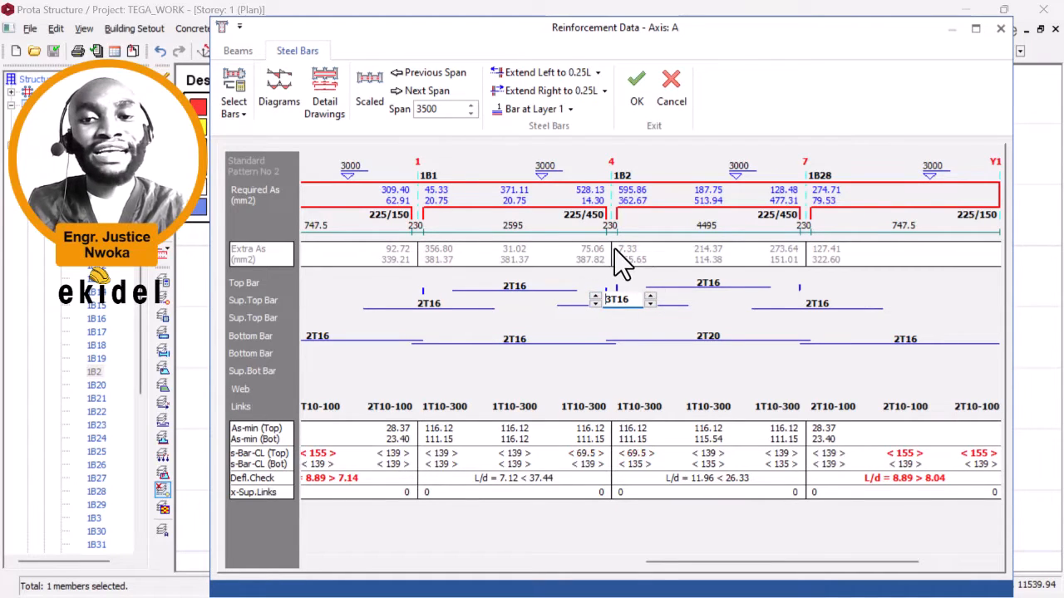
pyautogui.click(595, 295)
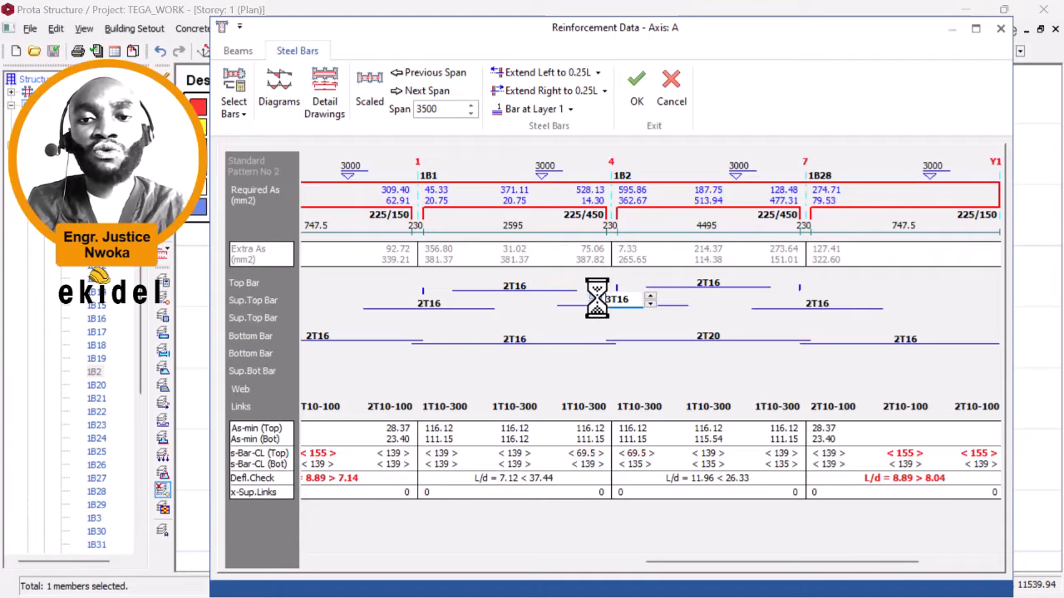
# Step: Set beam 1B2's top bars to 4T16 and its bottom bars to 3T16
pyautogui.click(702, 282)
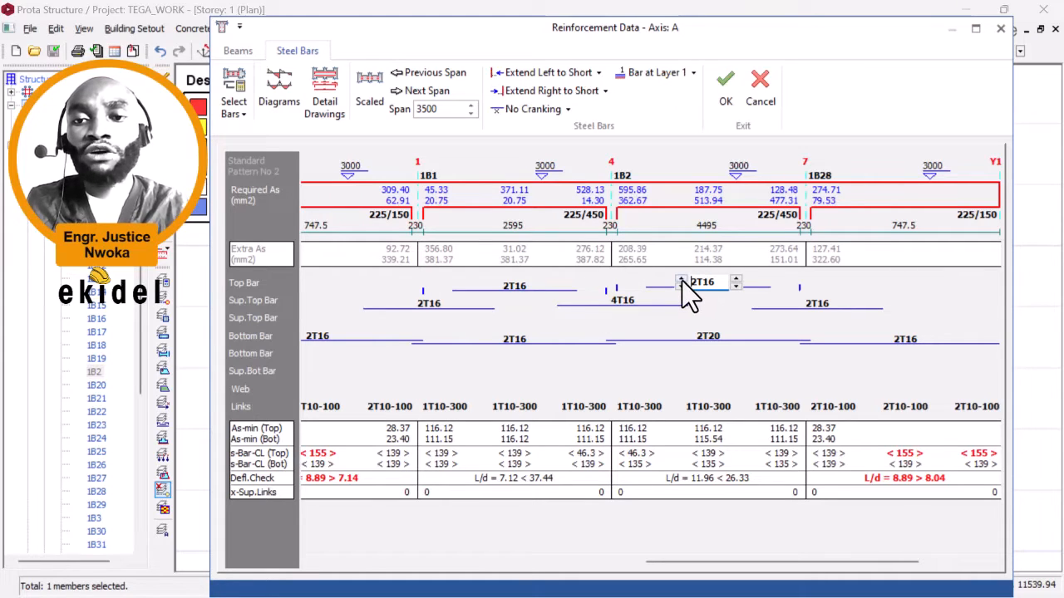
pyautogui.click(681, 280)
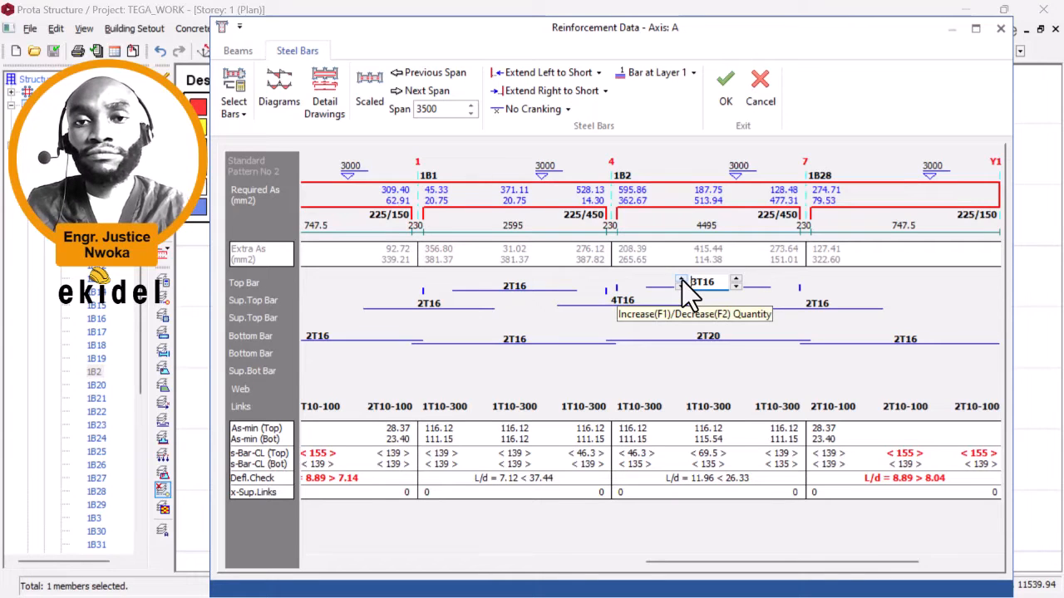
pyautogui.click(681, 278)
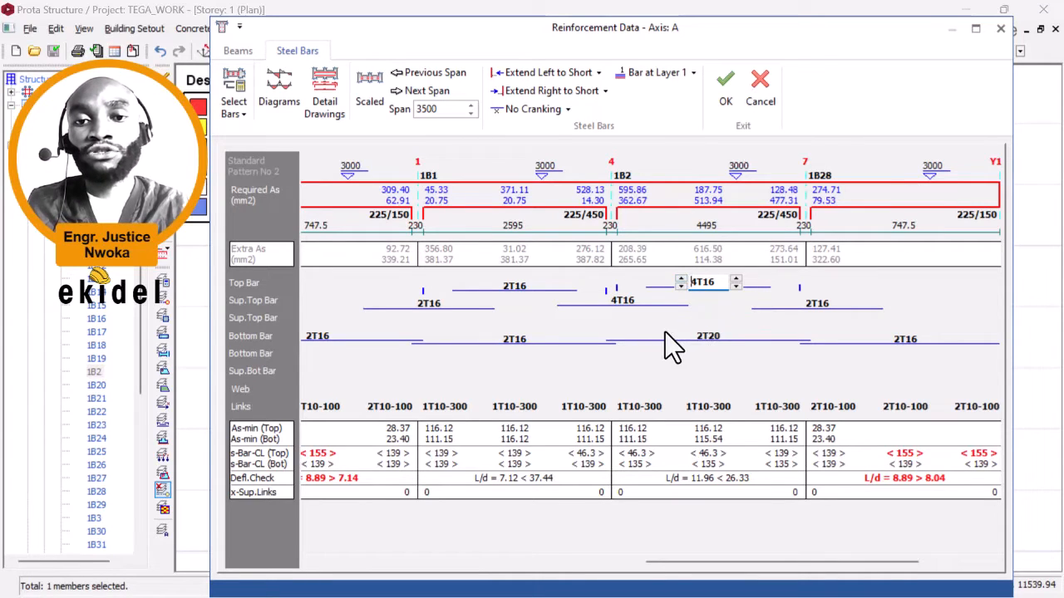
pyautogui.click(708, 337)
pyautogui.click(734, 340)
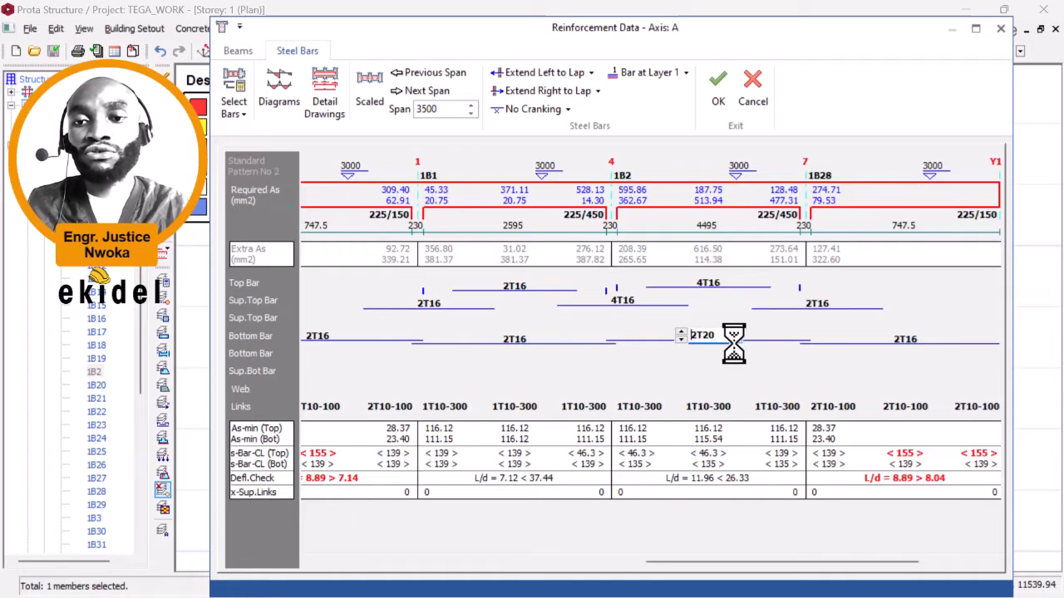
pyautogui.click(681, 331)
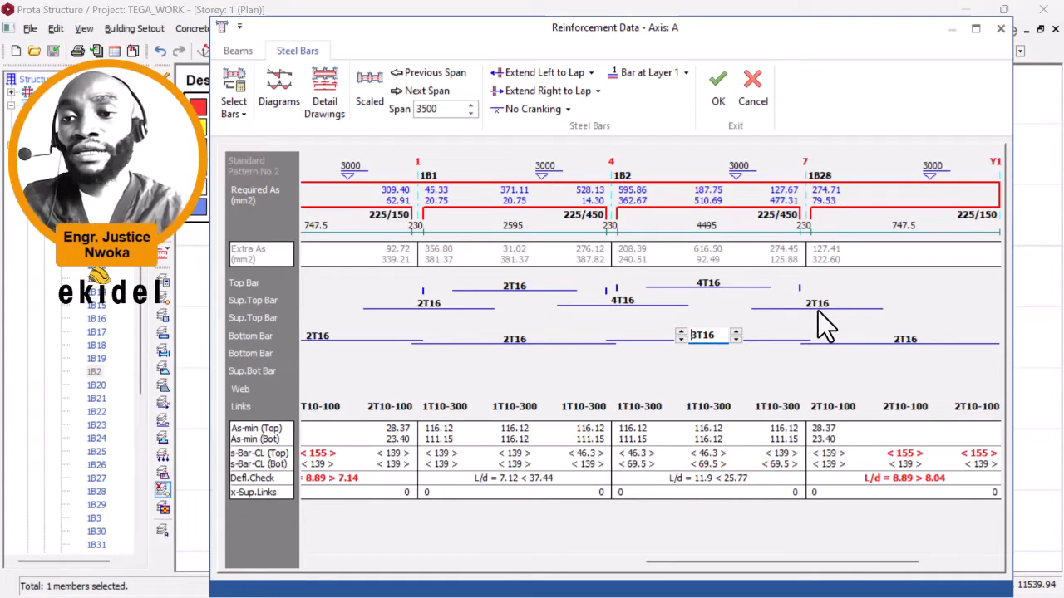
# Step: Set the support top bars at axis 7, between beams 1B2 and 1B28, to 4T16
pyautogui.click(634, 306)
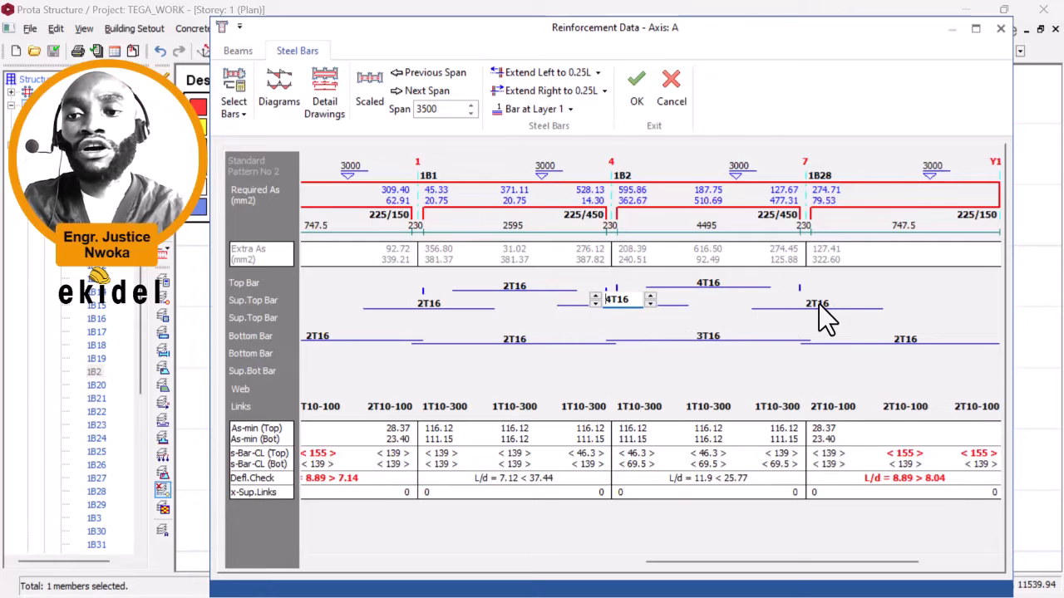
pyautogui.click(820, 307)
pyautogui.click(789, 299)
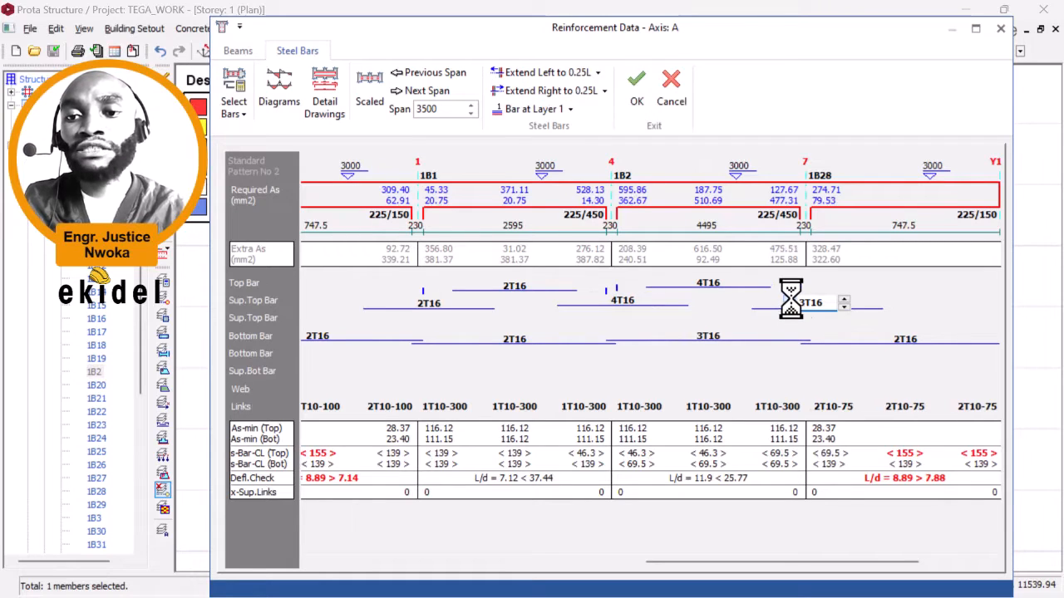
pyautogui.click(790, 299)
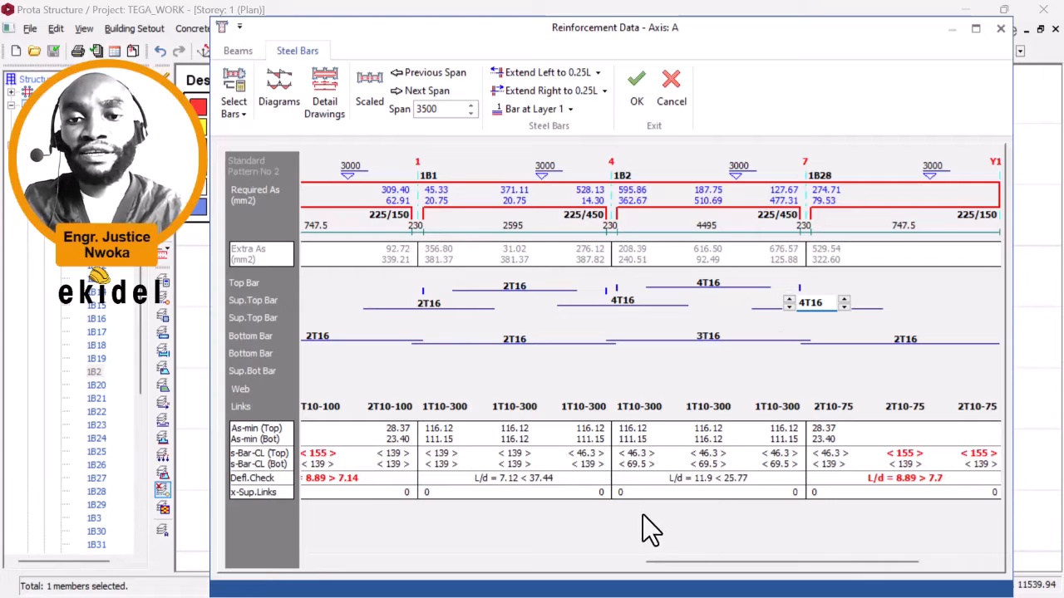
# Step: Give cantilever beam 1B28 2T16 top bars with their right end set to Extend Right to Lap
pyautogui.moveTo(705, 569); pyautogui.dragTo(879, 577)
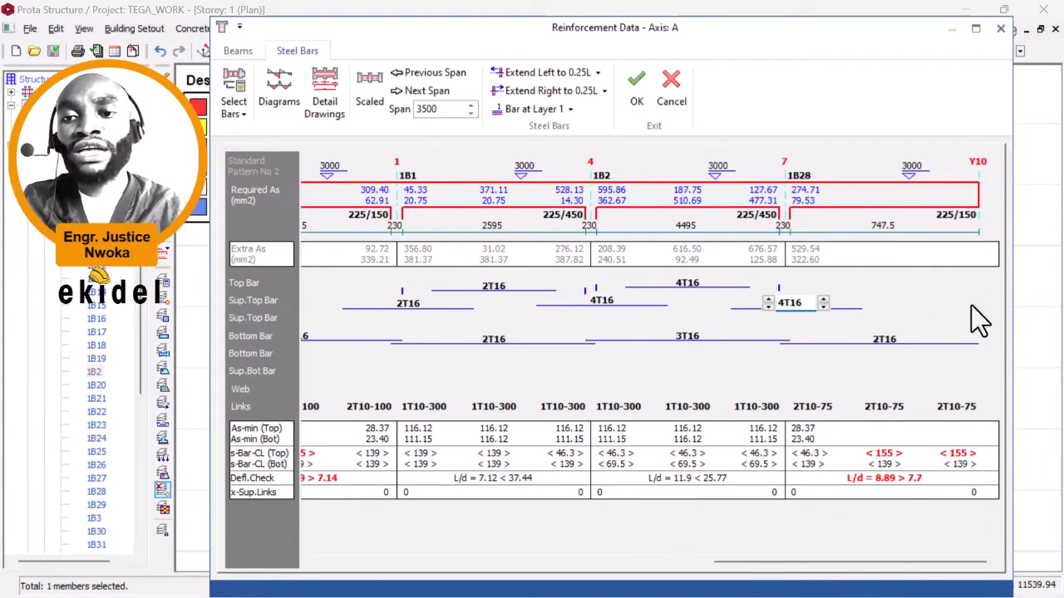
pyautogui.click(908, 293)
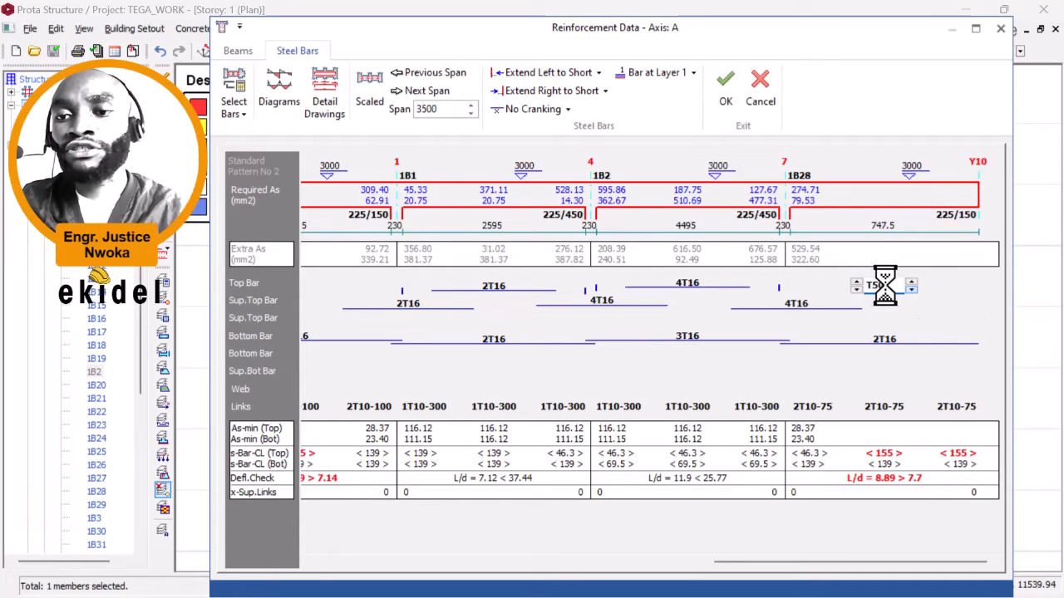
pyautogui.click(860, 283)
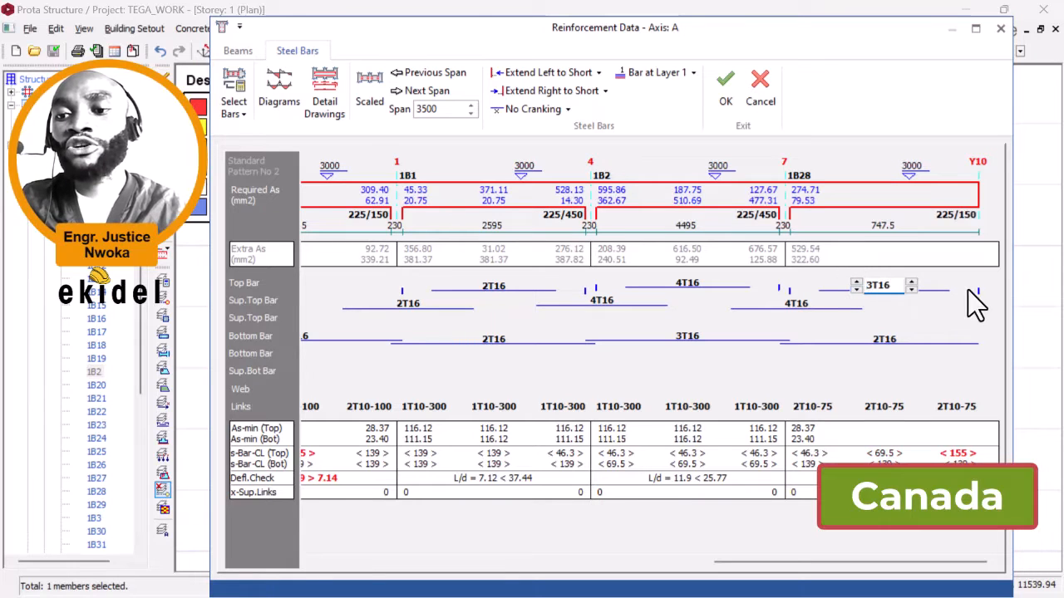
pyautogui.click(856, 292)
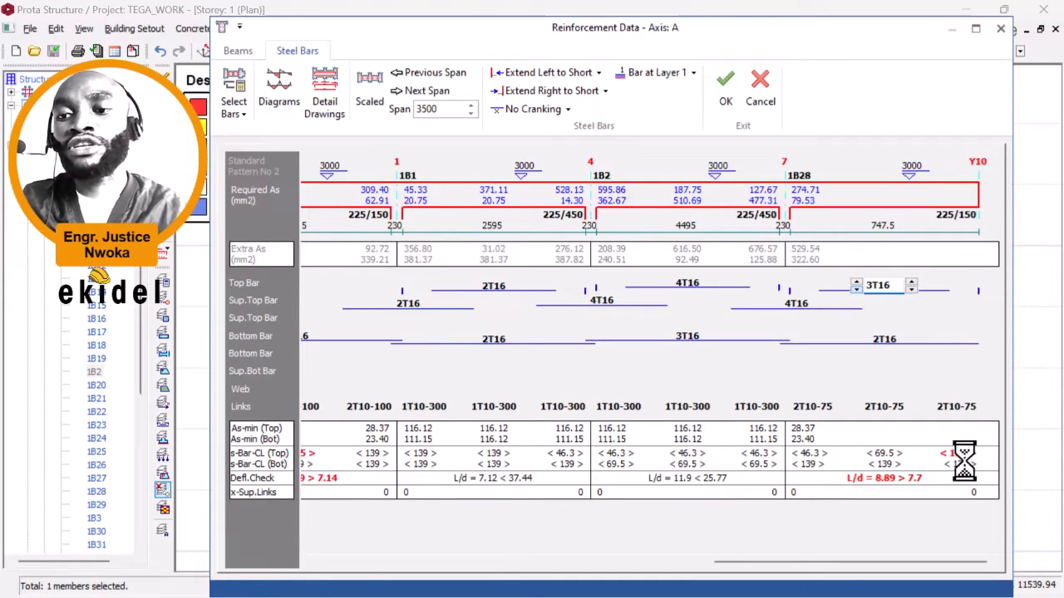
pyautogui.click(604, 91)
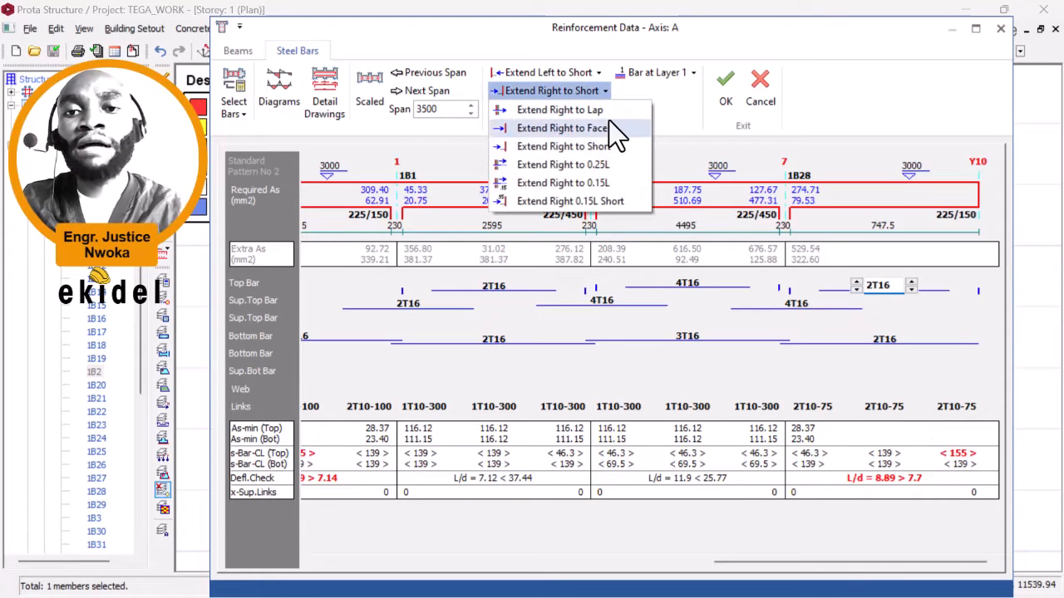
pyautogui.click(609, 116)
pyautogui.click(857, 293)
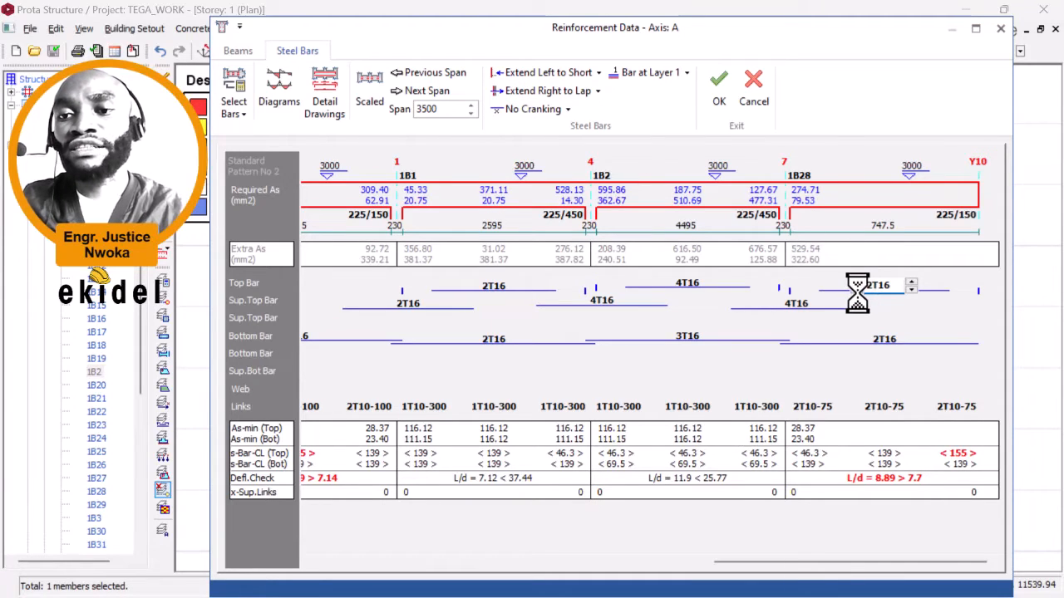
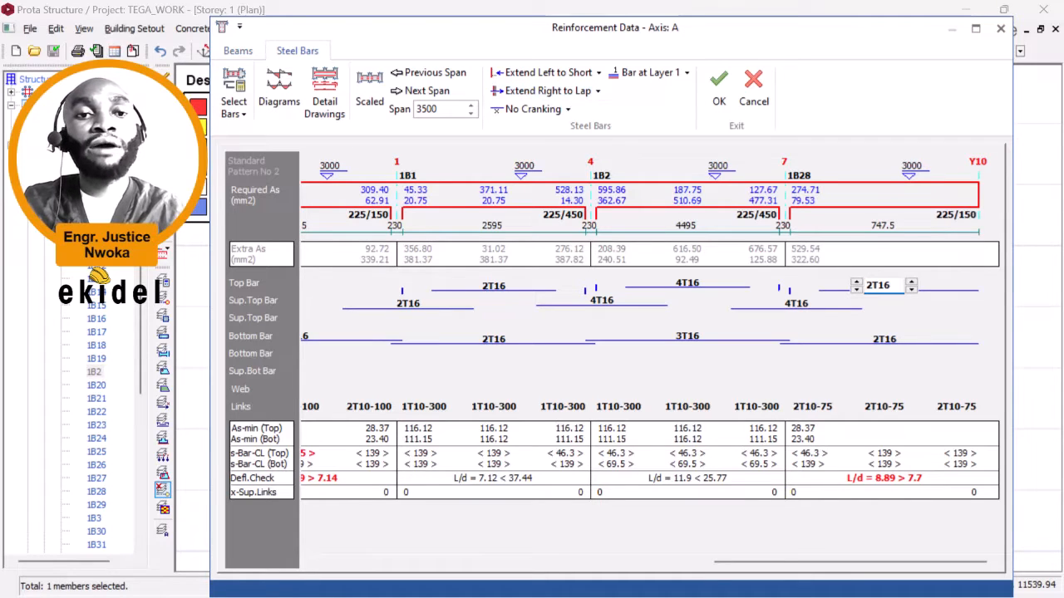
# Step: Set the depth h of cantilever beams 1B26 and 1B28 to 175 mm in the axis A beam data
pyautogui.click(237, 51)
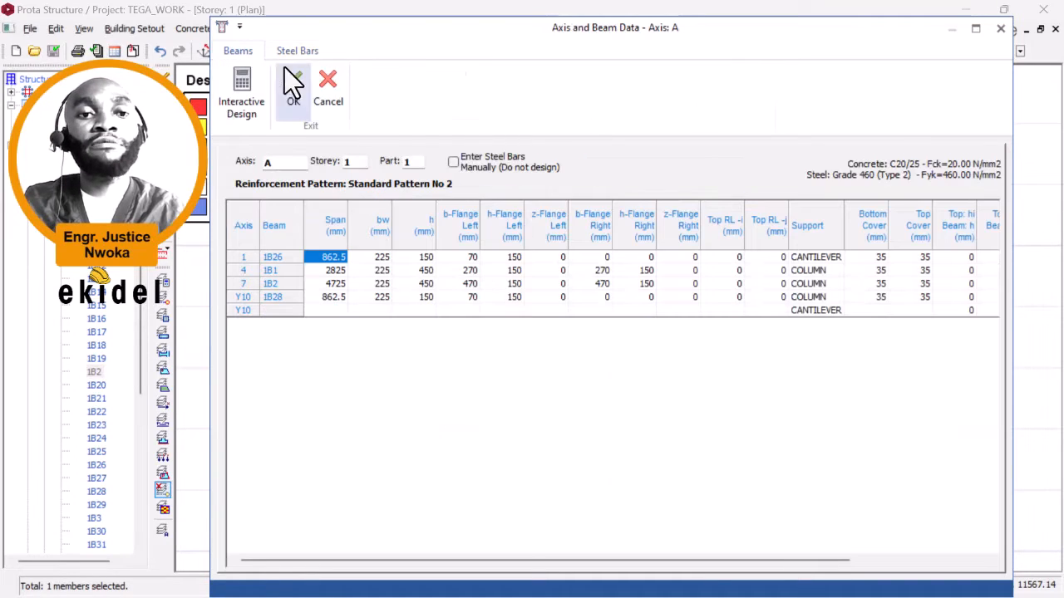
pyautogui.click(426, 257)
pyautogui.write('1')
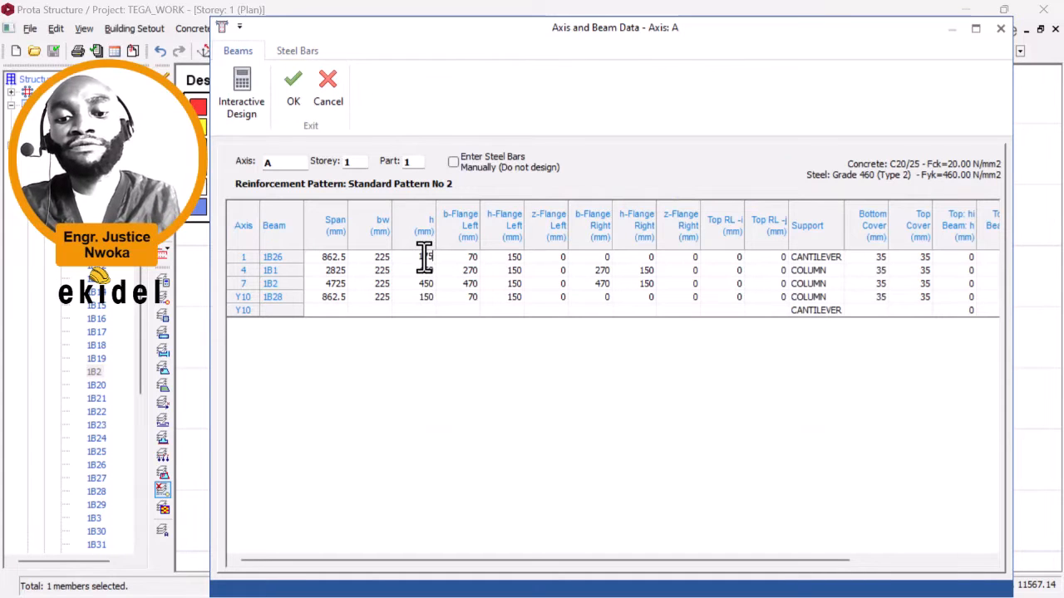
pyautogui.write('17')
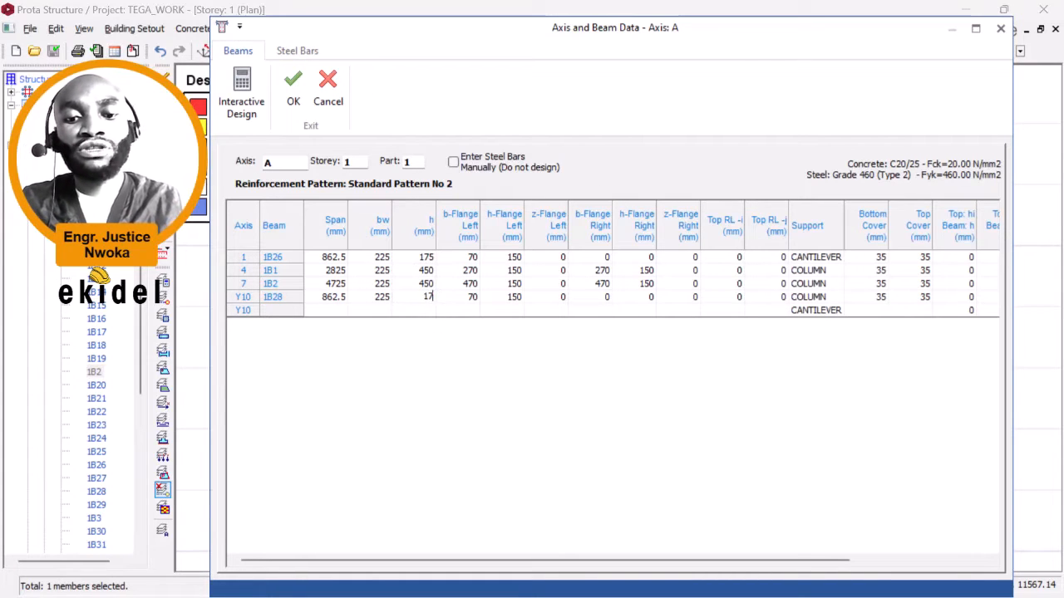
# Step: Return to the steel bars and give cantilever beam 1B26 2T16 top bars with Extend Left to Lap
pyautogui.click(296, 51)
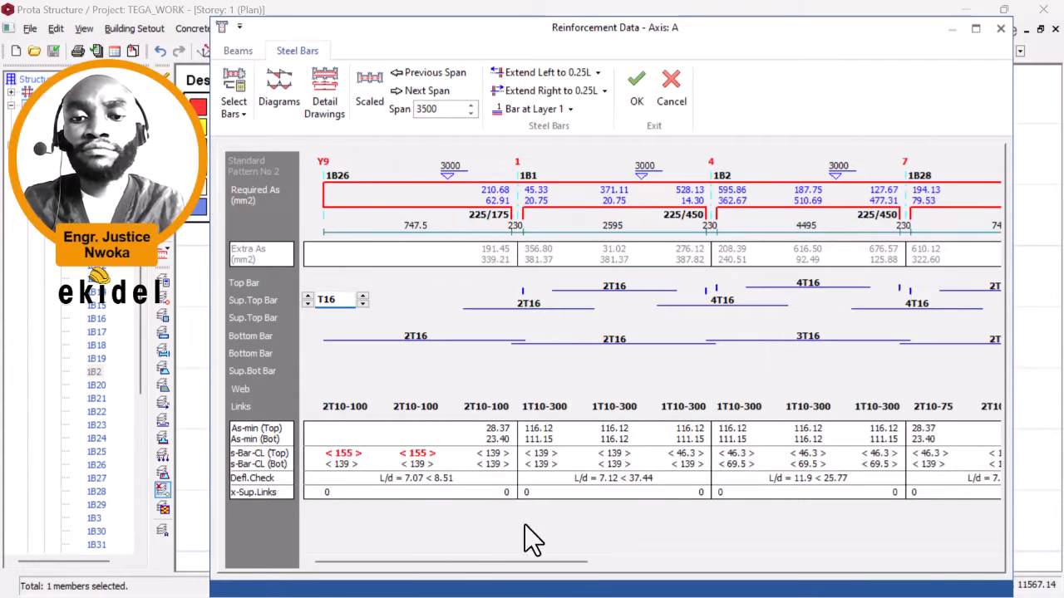
pyautogui.click(443, 310)
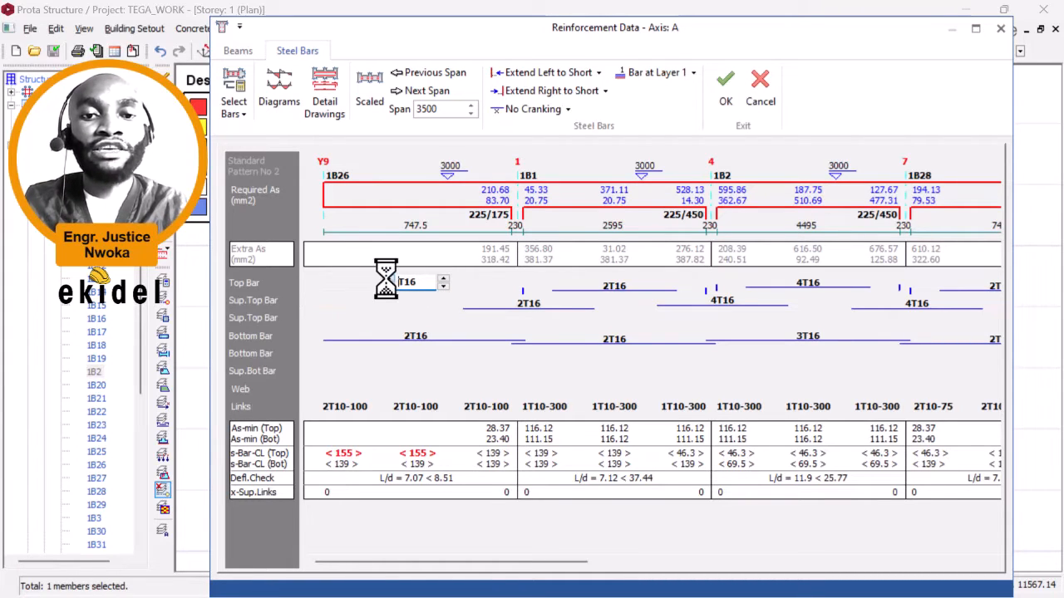
pyautogui.write('2')
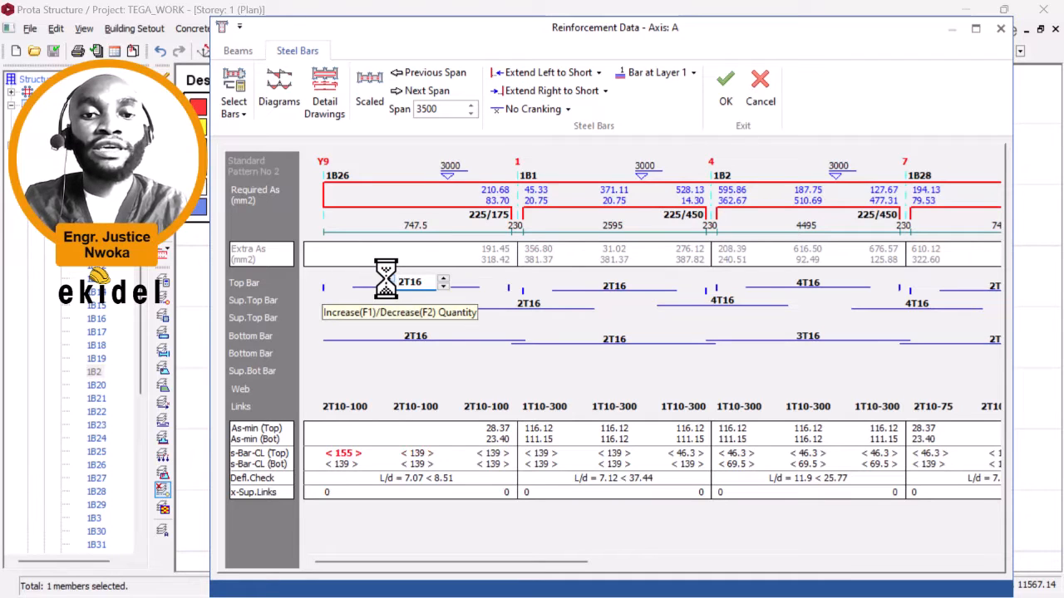
pyautogui.click(601, 74)
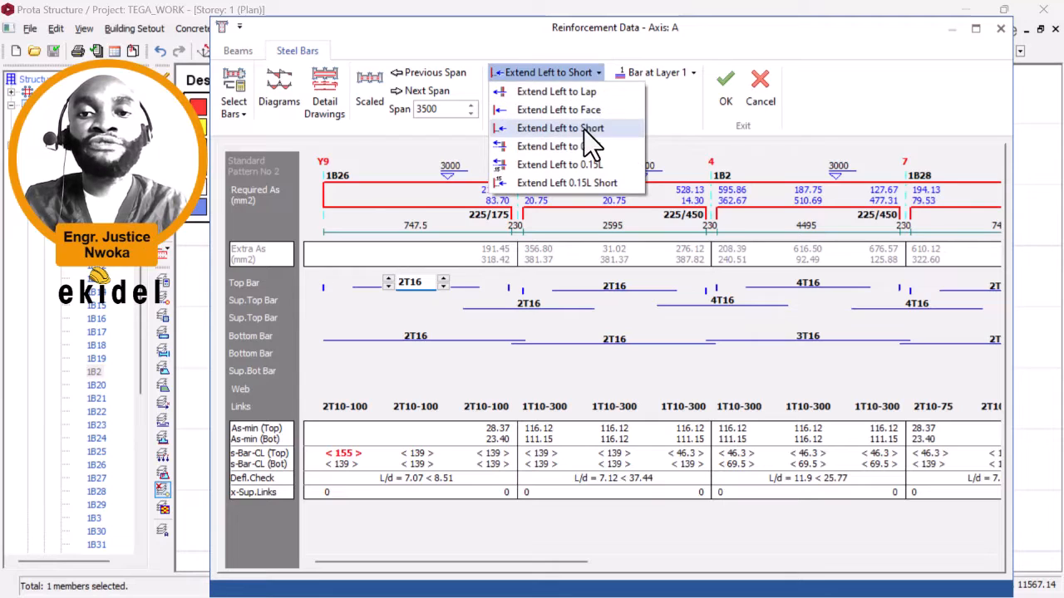
pyautogui.click(581, 91)
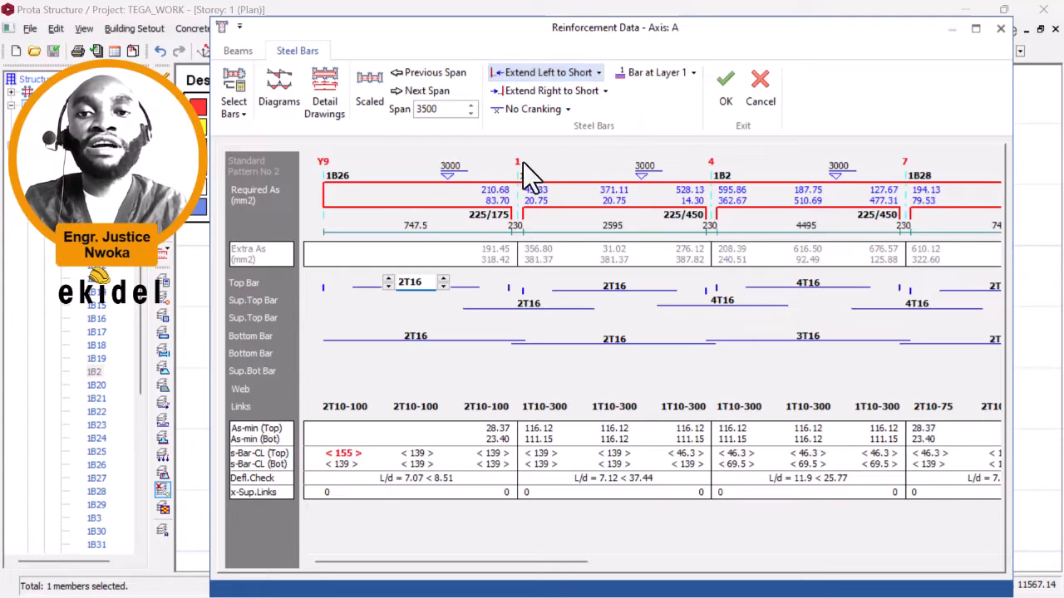
pyautogui.click(387, 281)
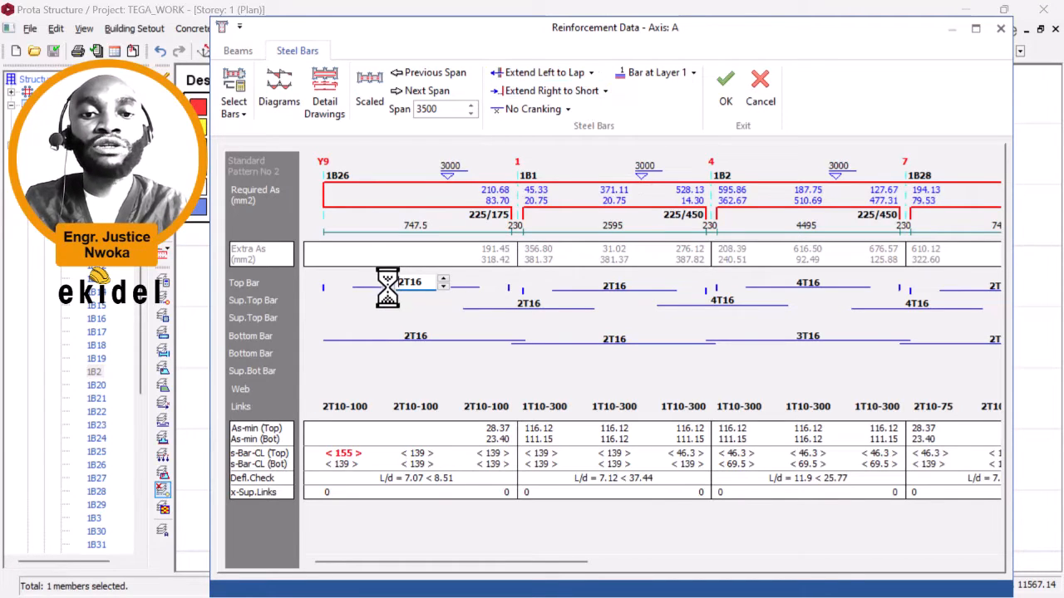
pyautogui.click(388, 286)
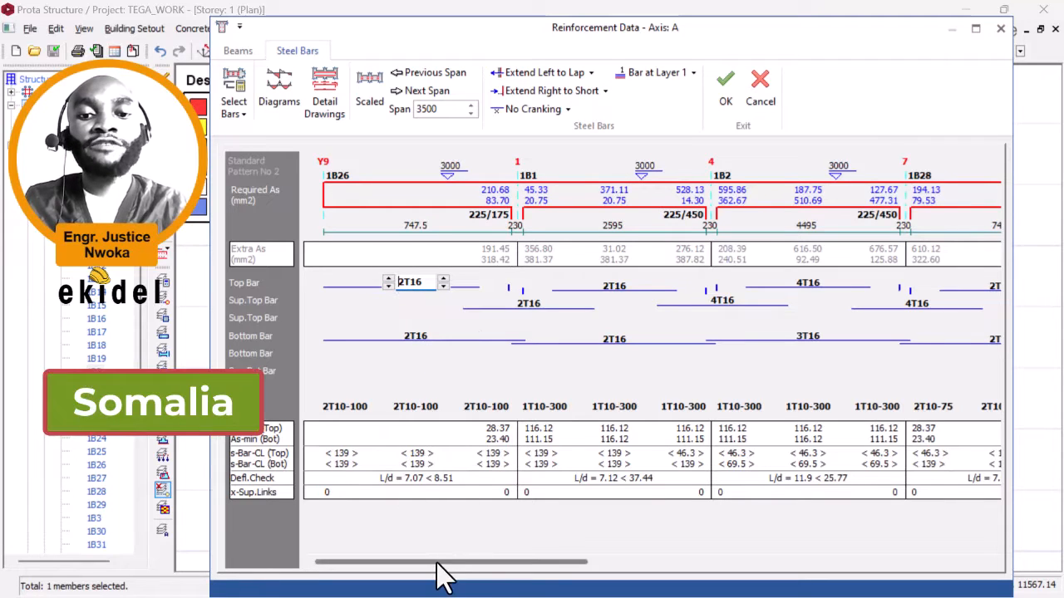
# Step: Review the bars along axis A and set beam 1B1's top bars to 3T16
pyautogui.moveTo(439, 564); pyautogui.dragTo(856, 582)
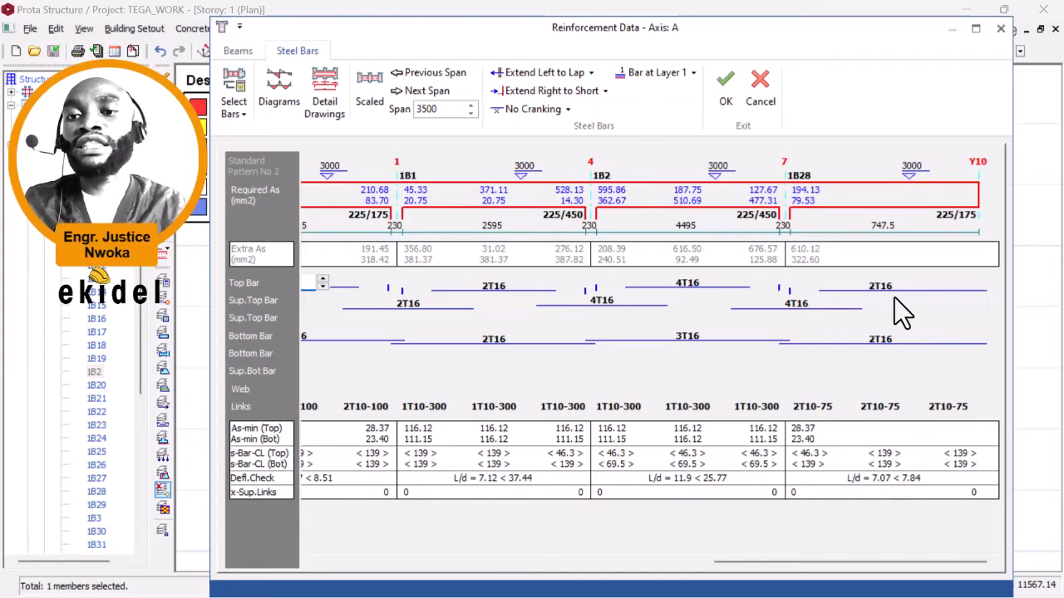
pyautogui.moveTo(836, 565); pyautogui.dragTo(759, 561)
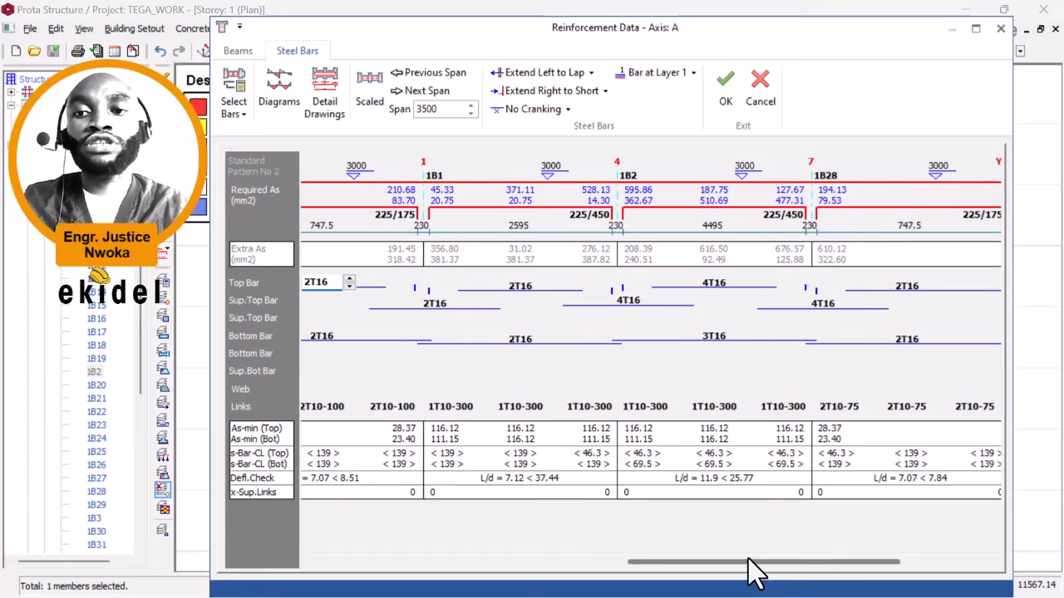
pyautogui.moveTo(756, 571); pyautogui.dragTo(839, 574)
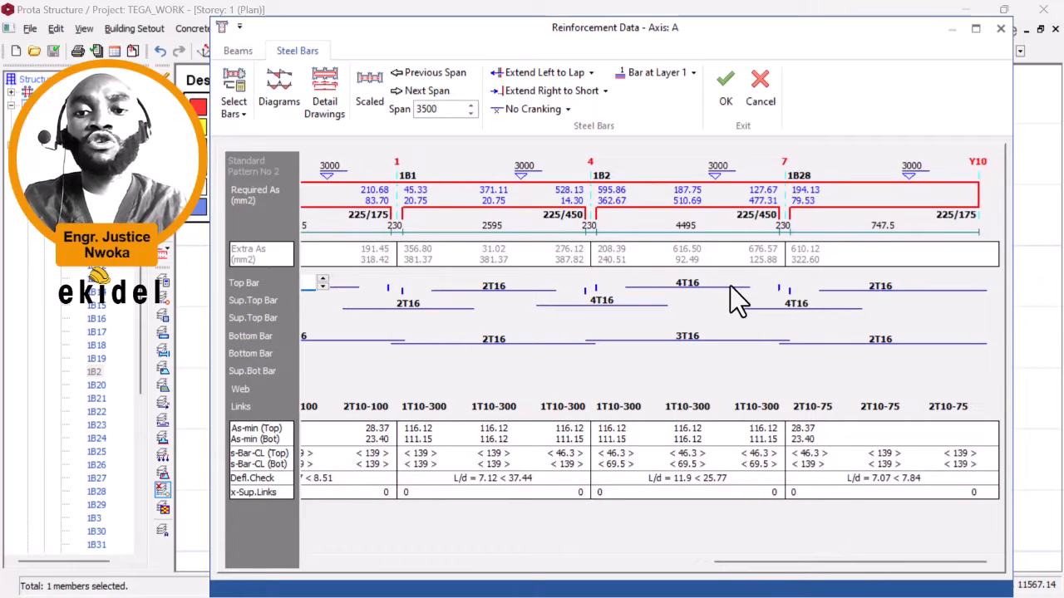
pyautogui.click(683, 336)
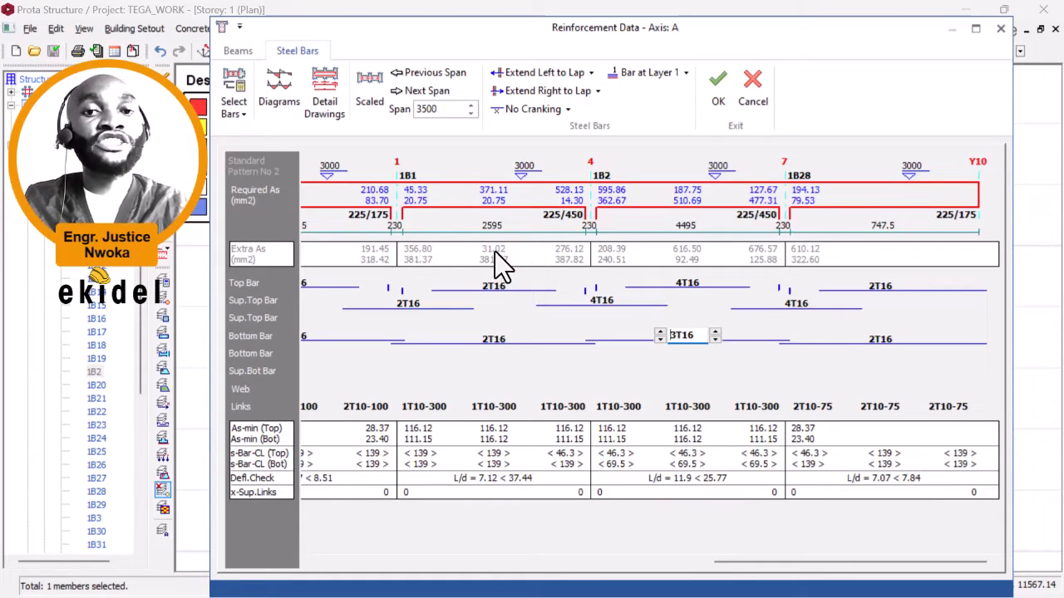
pyautogui.click(494, 286)
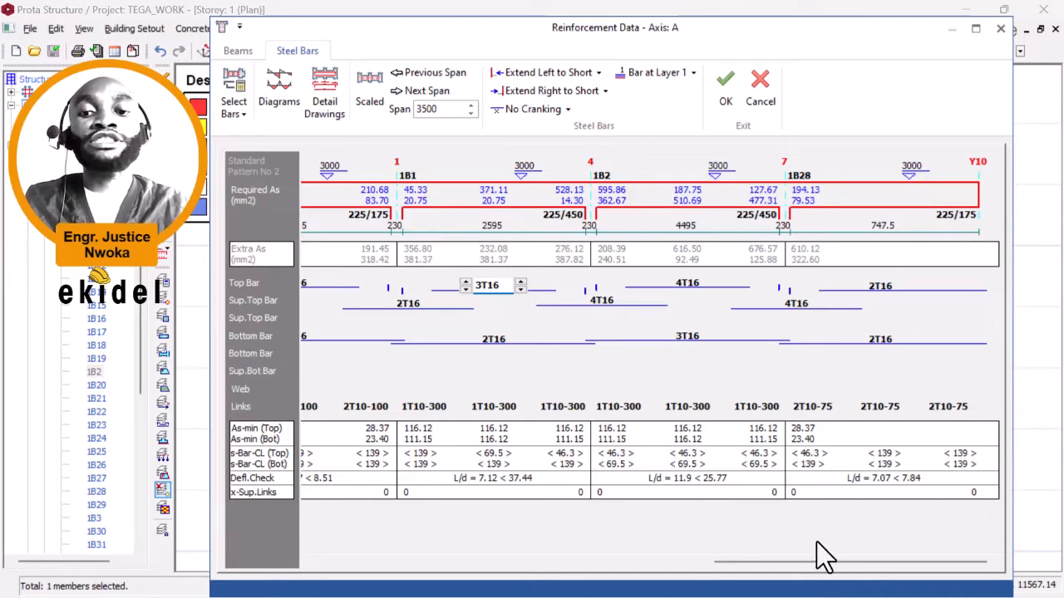
# Step: Set the support top bars between beams 1B26 and 1B1 to 3T16 and save the axis A reinforcement
pyautogui.moveTo(847, 562); pyautogui.dragTo(643, 562)
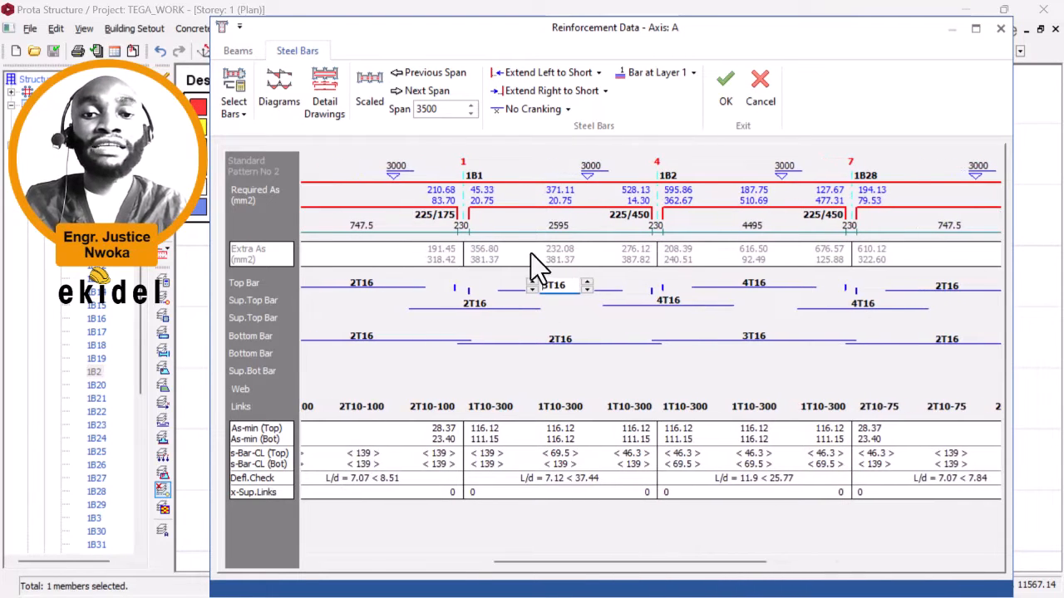
pyautogui.click(465, 304)
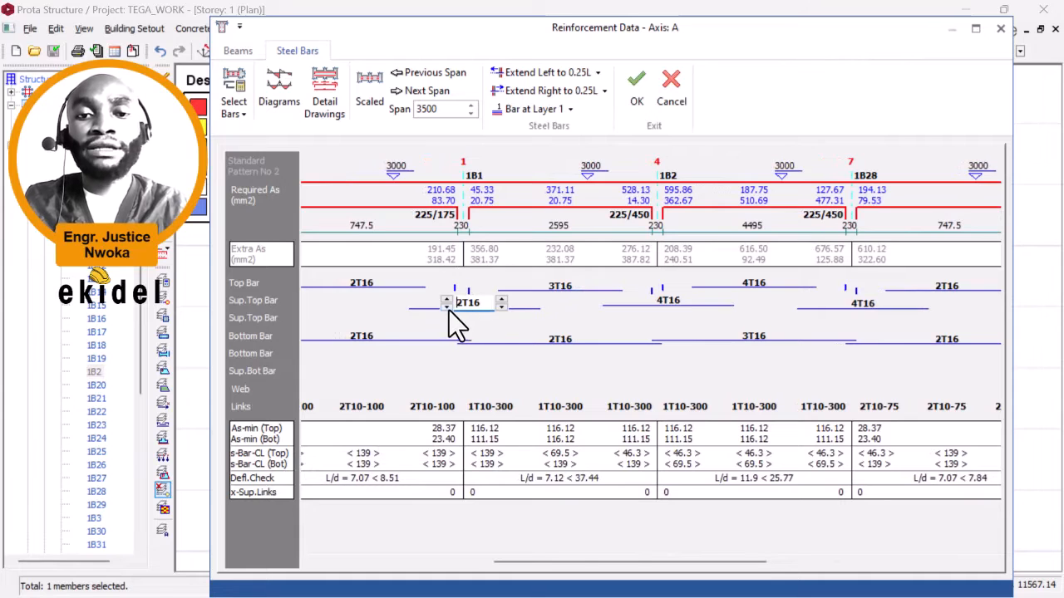
pyautogui.click(447, 299)
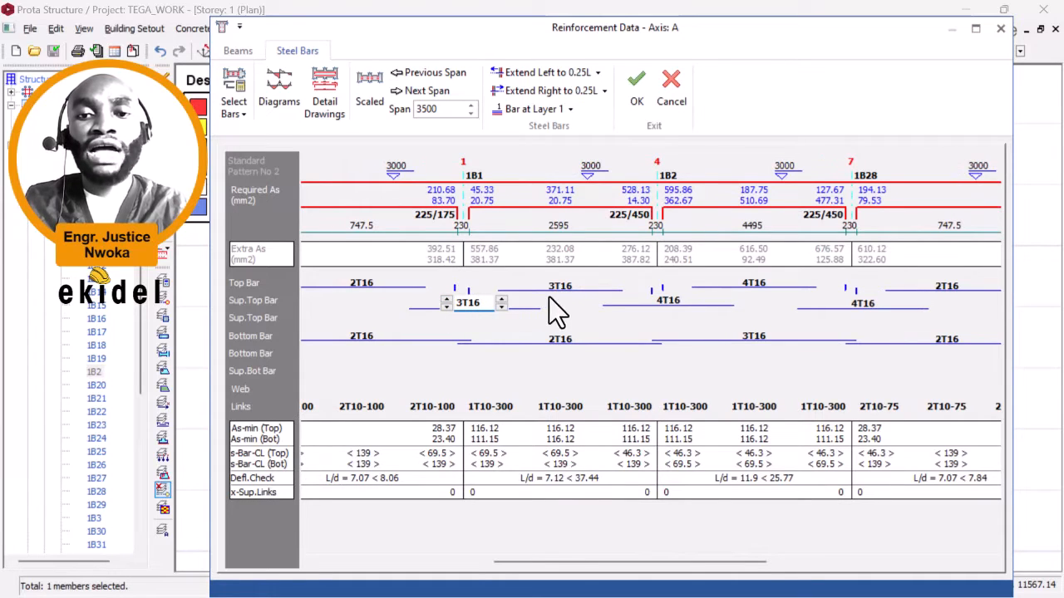
pyautogui.click(359, 285)
pyautogui.click(334, 279)
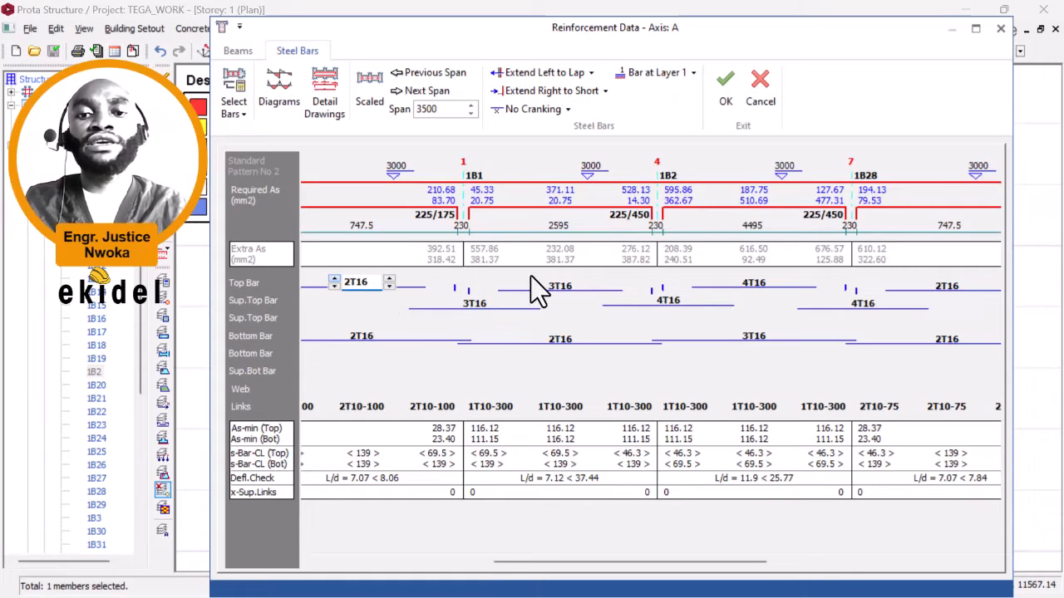
pyautogui.click(723, 89)
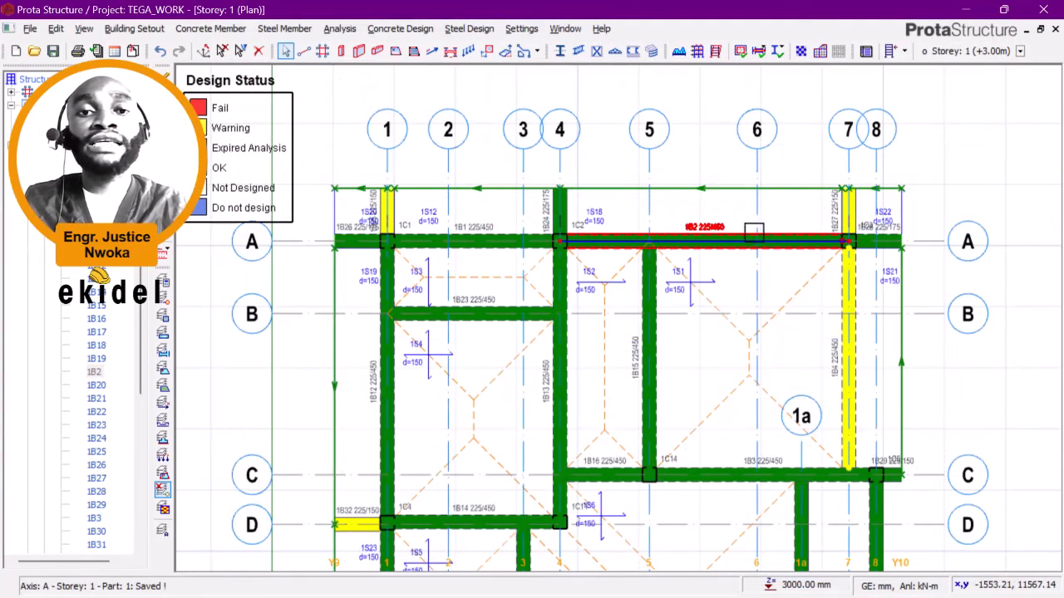
# Step: Open the section design of beam 1B4 on axis 7 and set cantilever 1B27's depth h to 175 mm, returning to the steel bars
pyautogui.moveTo(804, 250); pyautogui.dragTo(723, 208, button='middle')
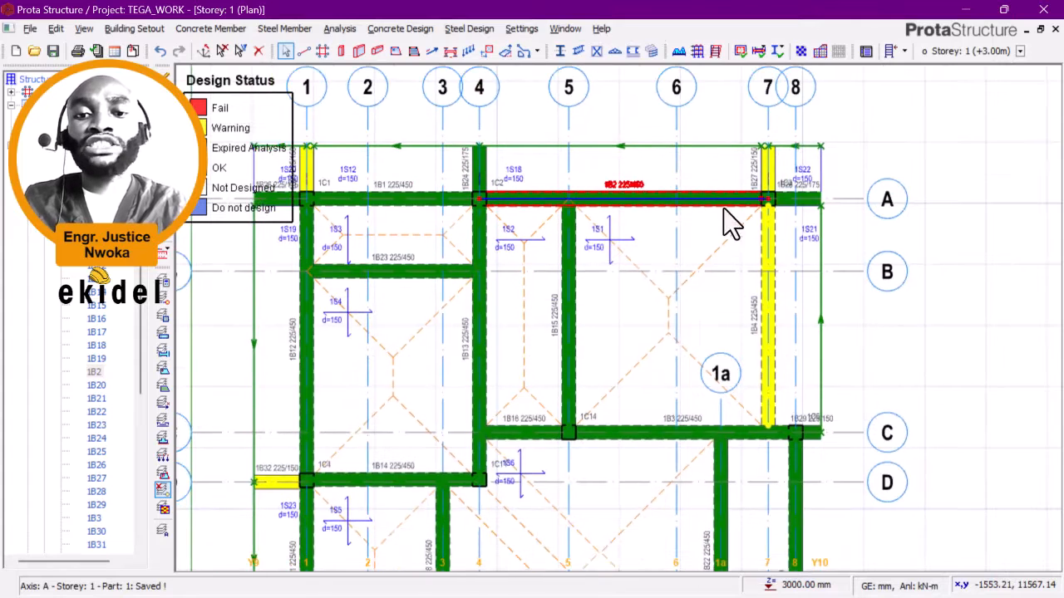
pyautogui.click(777, 250)
pyautogui.rightClick(711, 158)
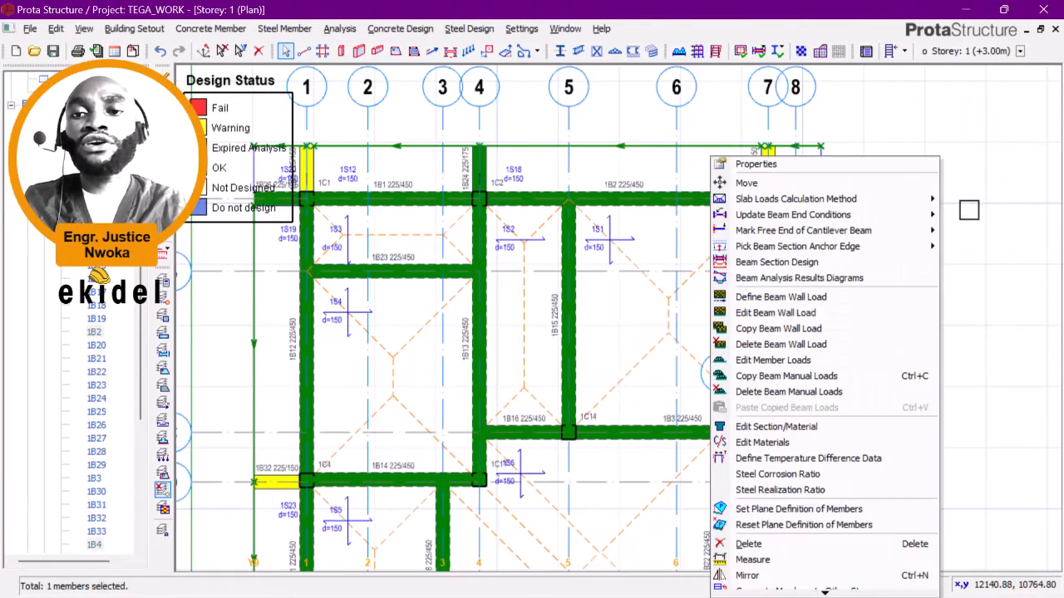
pyautogui.click(789, 264)
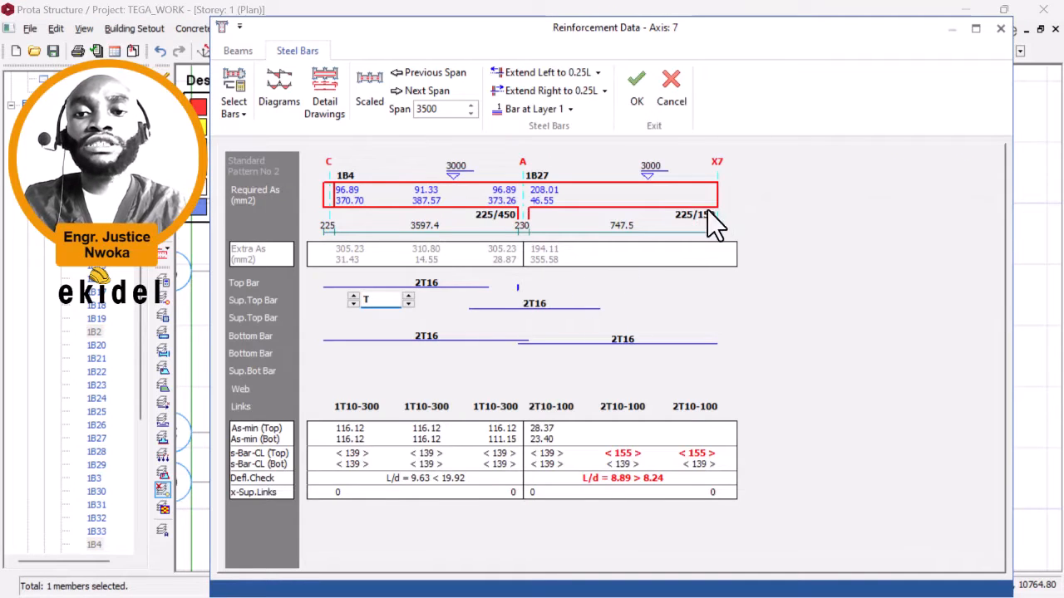
pyautogui.click(238, 52)
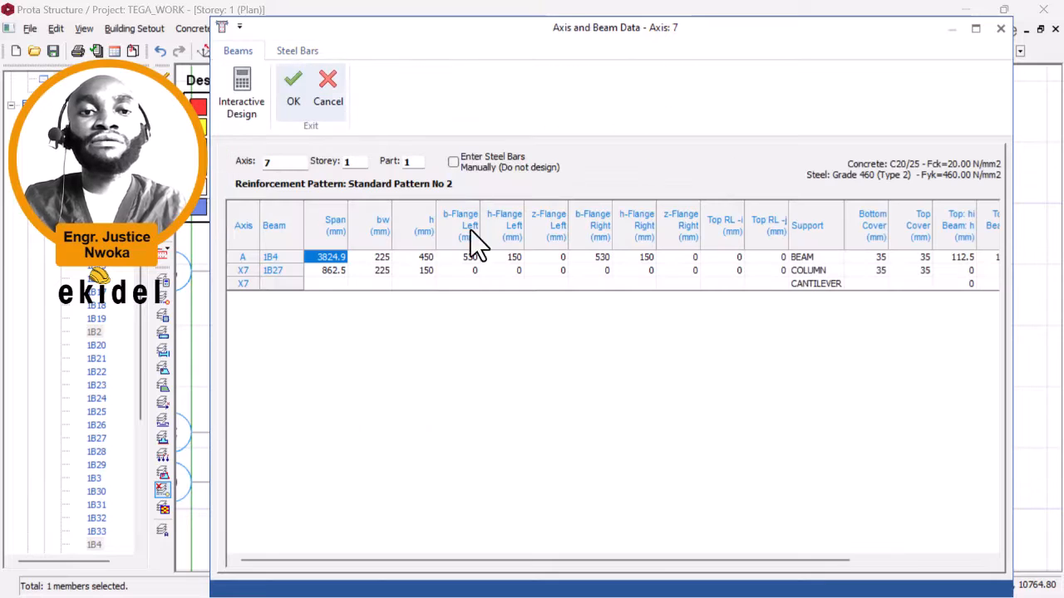
pyautogui.click(429, 271)
pyautogui.write('175')
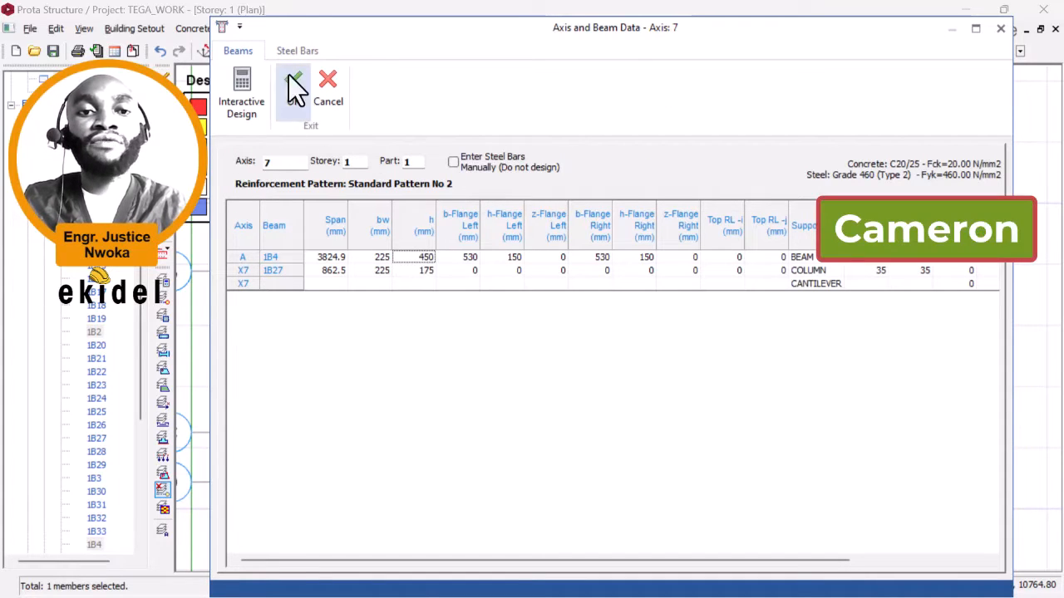
pyautogui.click(295, 51)
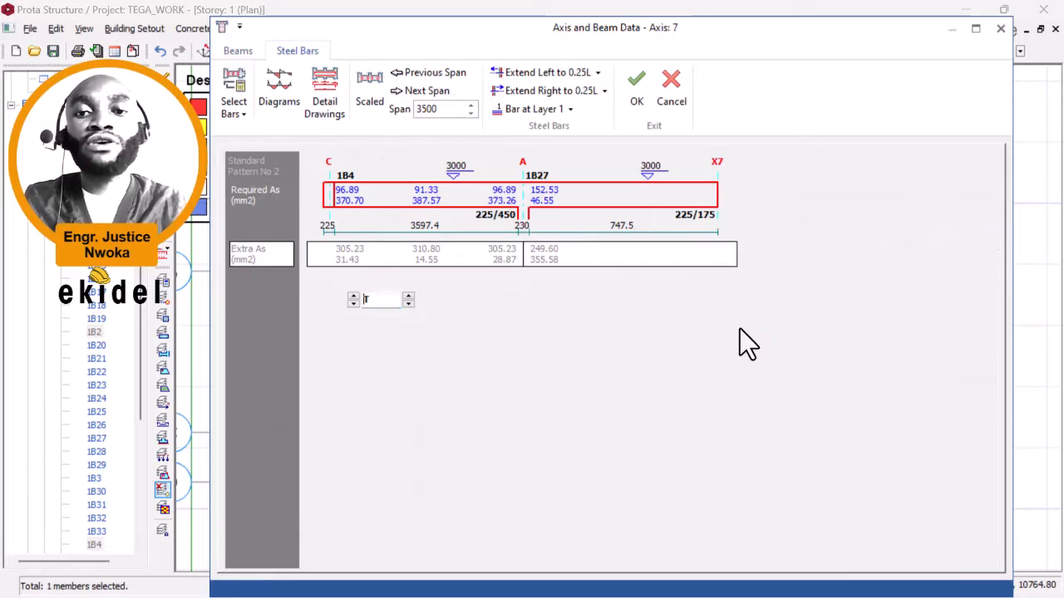
pyautogui.click(664, 293)
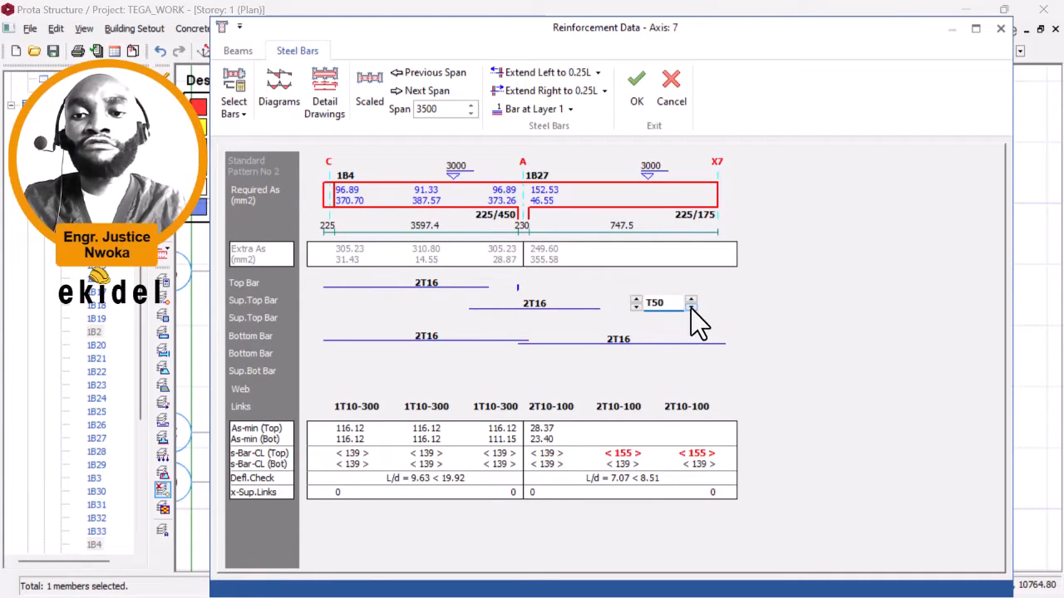
pyautogui.click(638, 300)
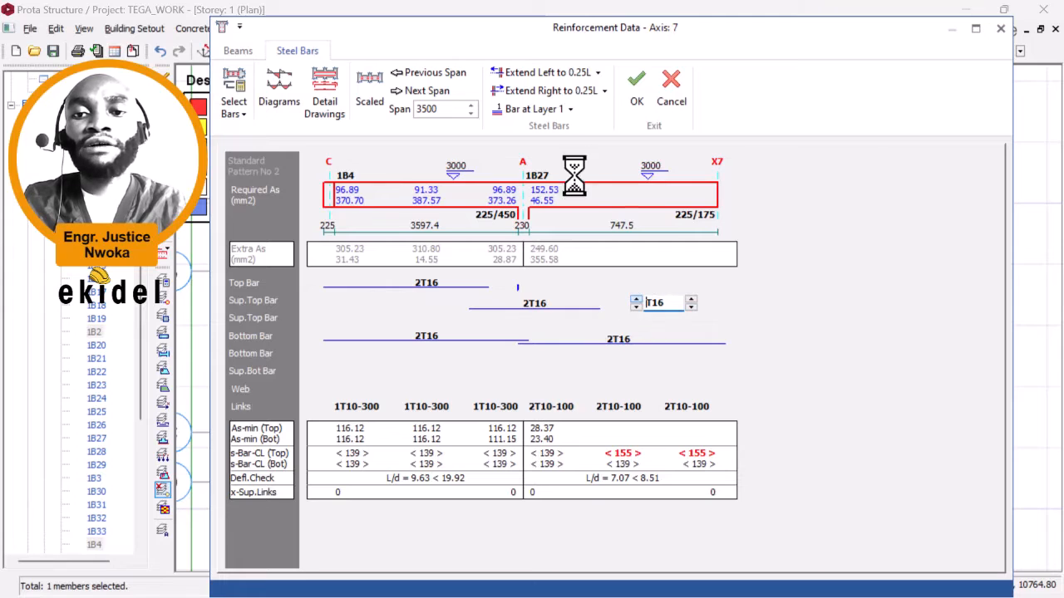
pyautogui.click(603, 91)
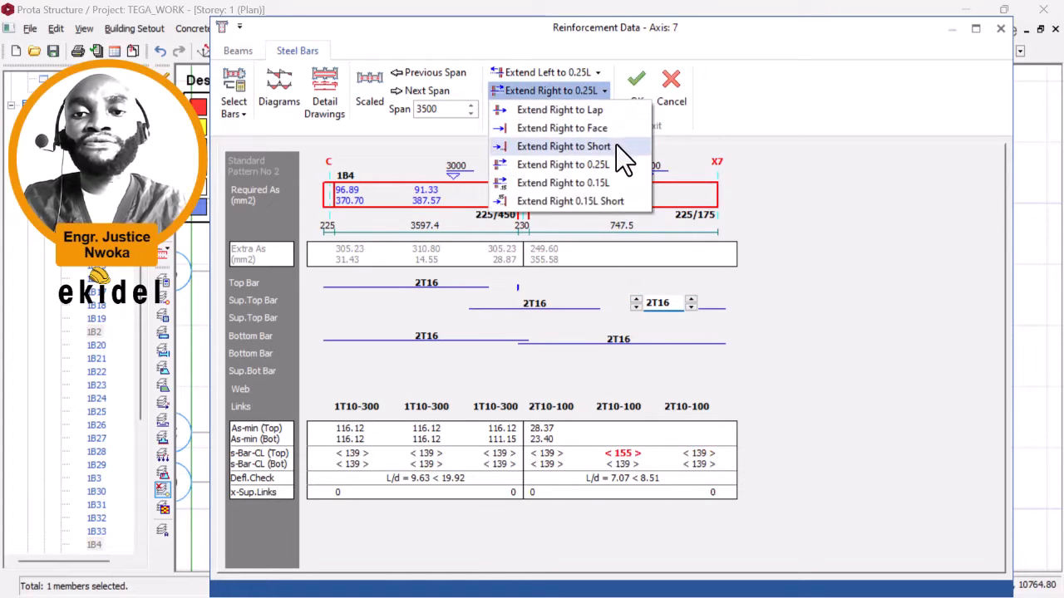
pyautogui.click(581, 110)
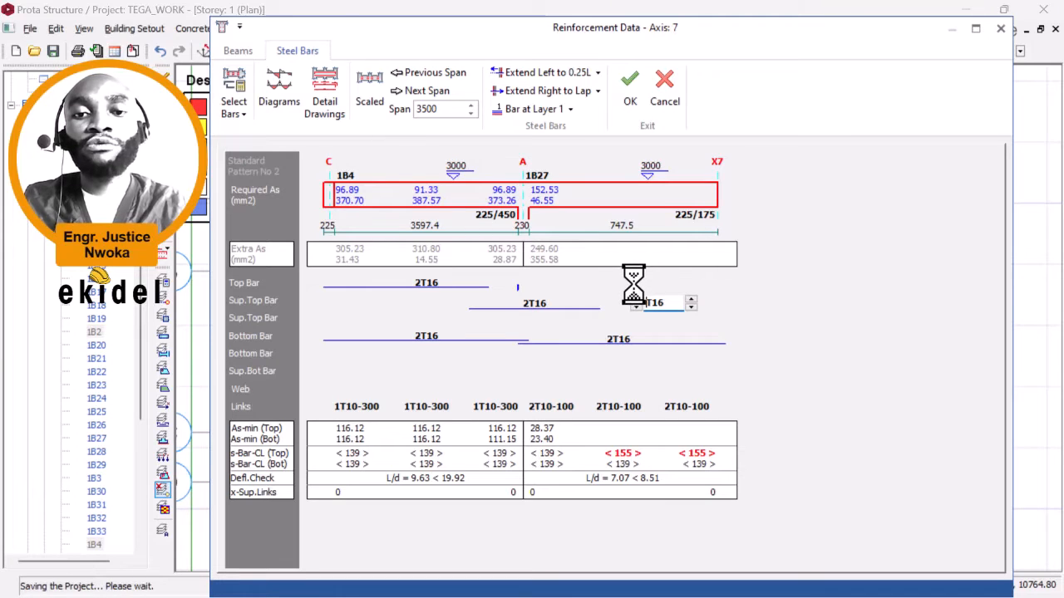
# Step: Give cantilever beam 1B27 2T16 top bars with Extend Right to Lap, and increase the number of beam 1B4's bottom bars
pyautogui.click(639, 282)
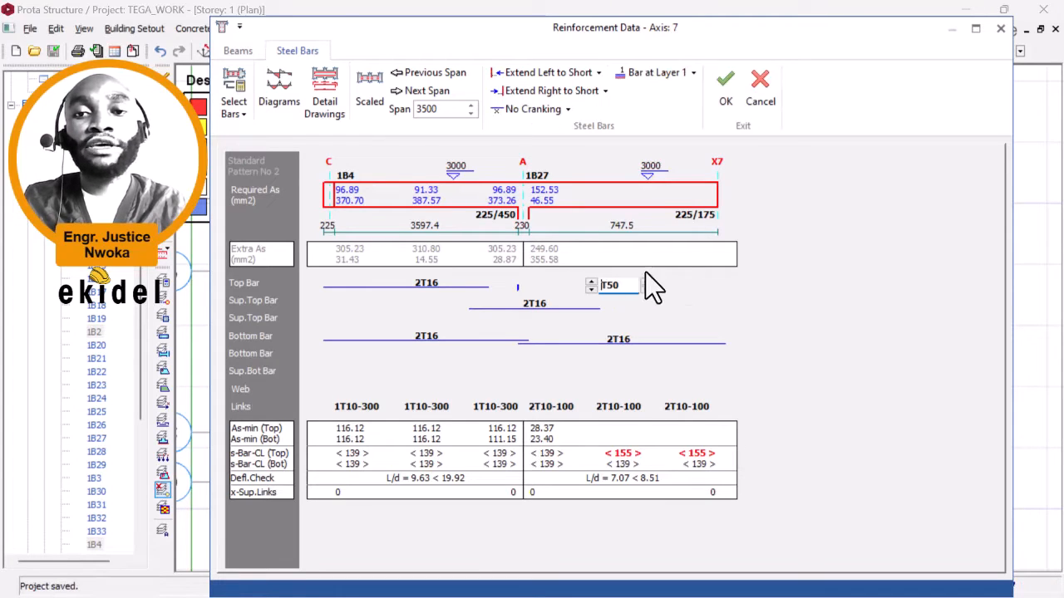
pyautogui.click(604, 90)
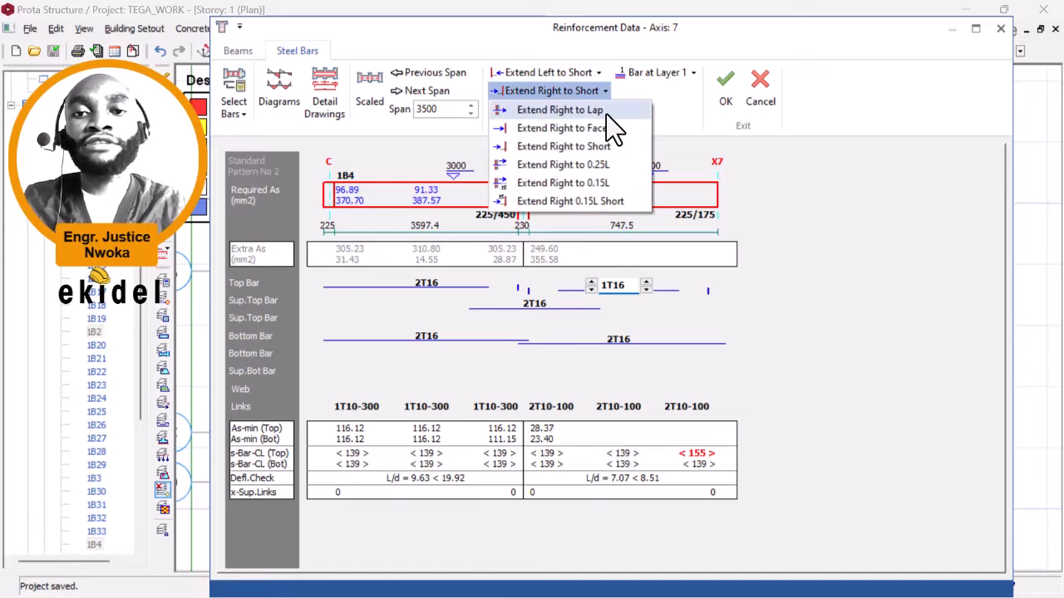
pyautogui.click(606, 111)
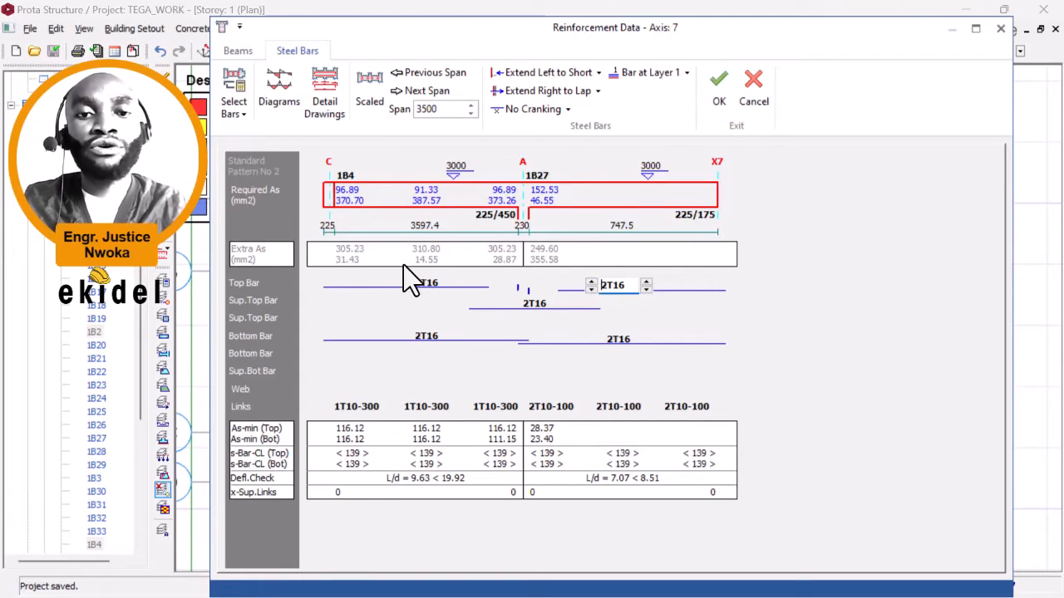
pyautogui.click(420, 338)
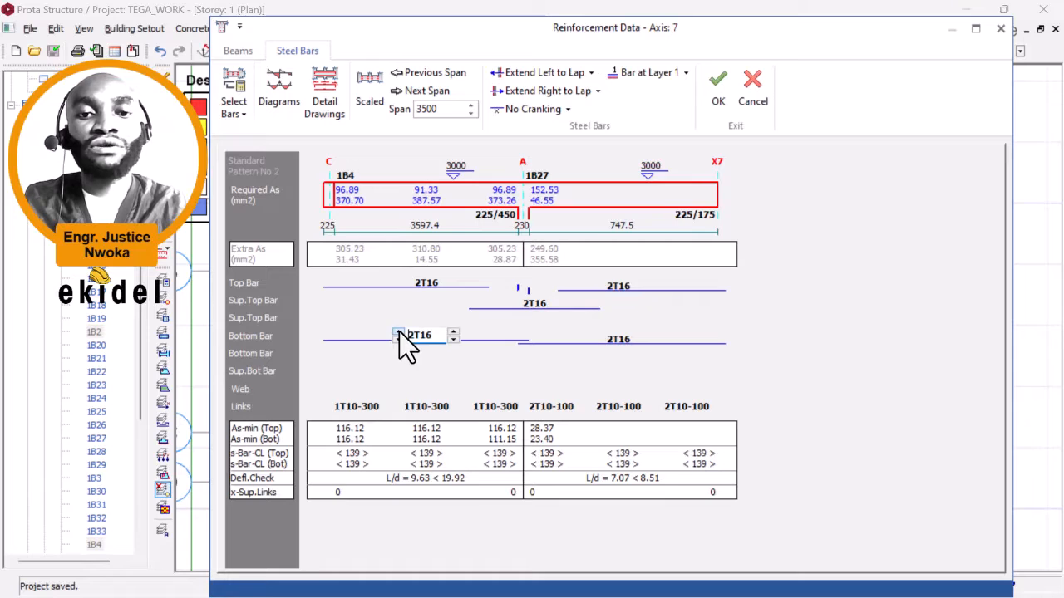
pyautogui.click(399, 331)
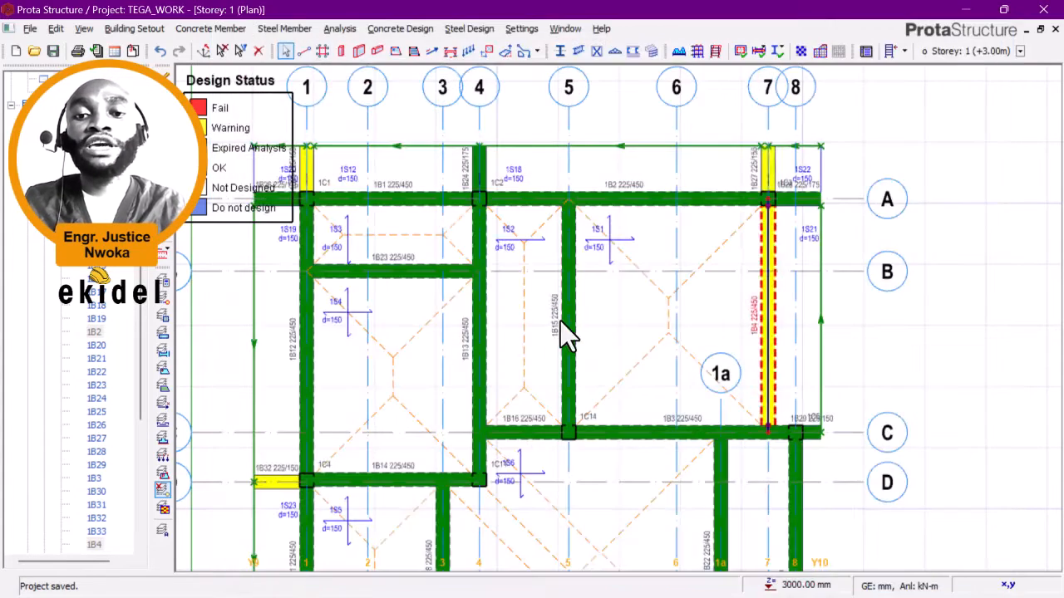
# Step: Open Beam Section Design for cantilever beam 1B25 at the upper end of axis 1
pyautogui.scroll(2, 420, 233)
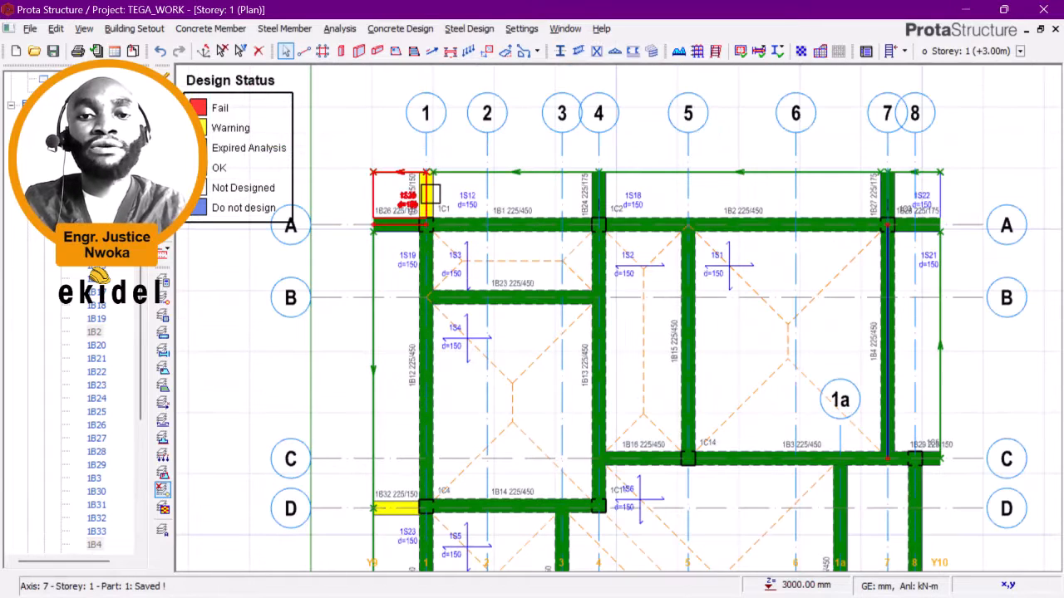
pyautogui.click(428, 183)
pyautogui.rightClick(448, 152)
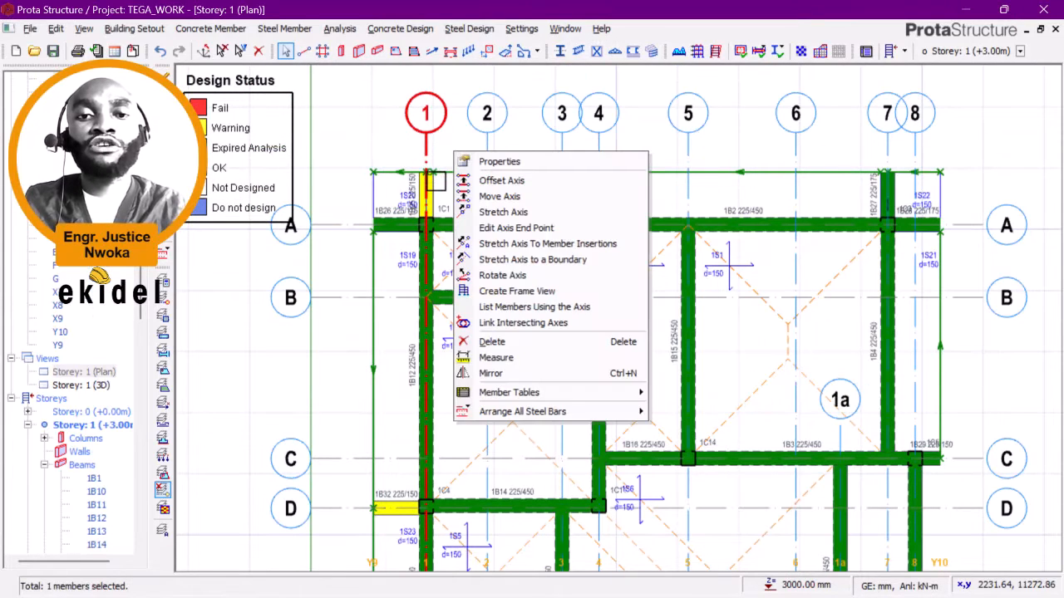
pyautogui.click(434, 180)
pyautogui.rightClick(489, 155)
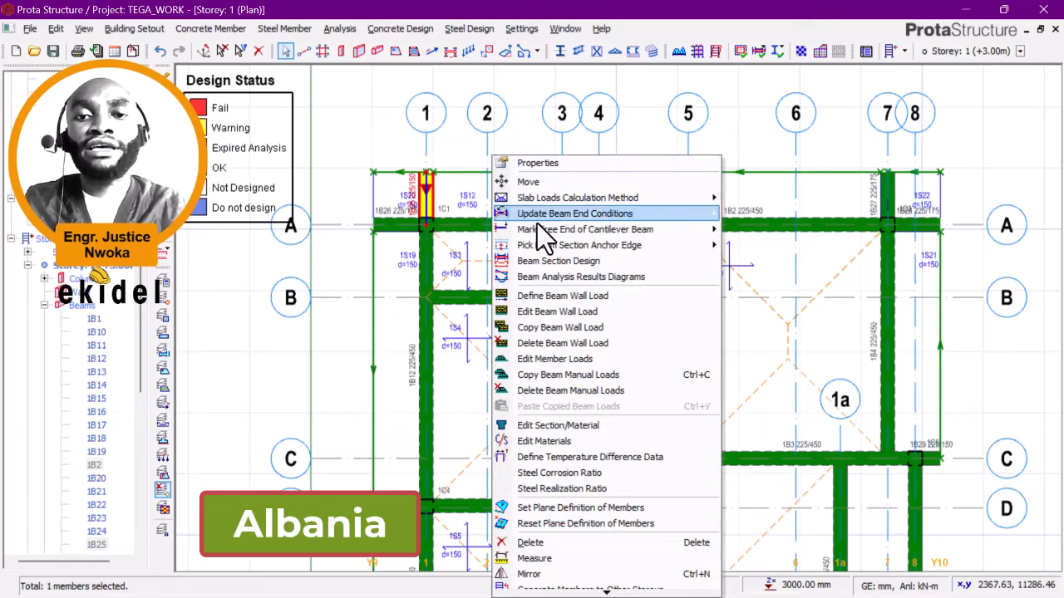
pyautogui.click(547, 264)
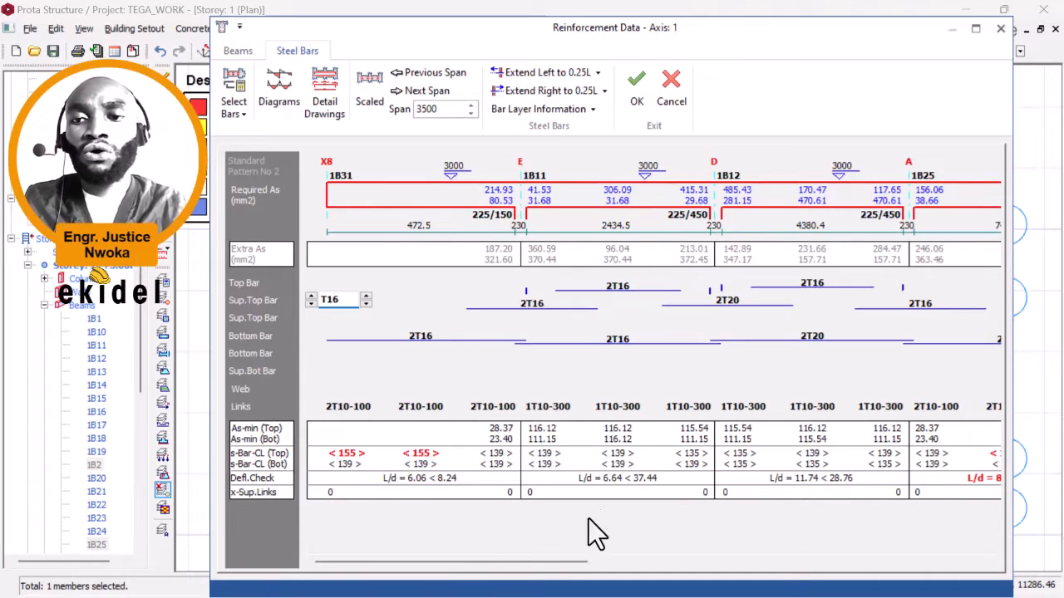
# Step: Give cantilever beam 1B31 on axis 1 2T16 top bars with the left end set to Extend Left to Lap
pyautogui.click(415, 287)
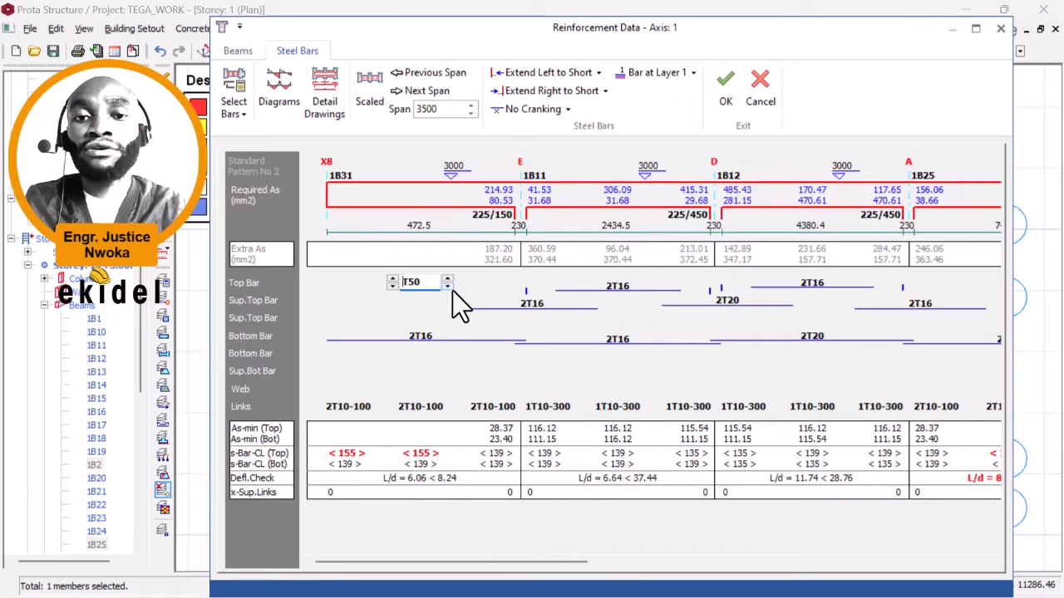
pyautogui.click(448, 288)
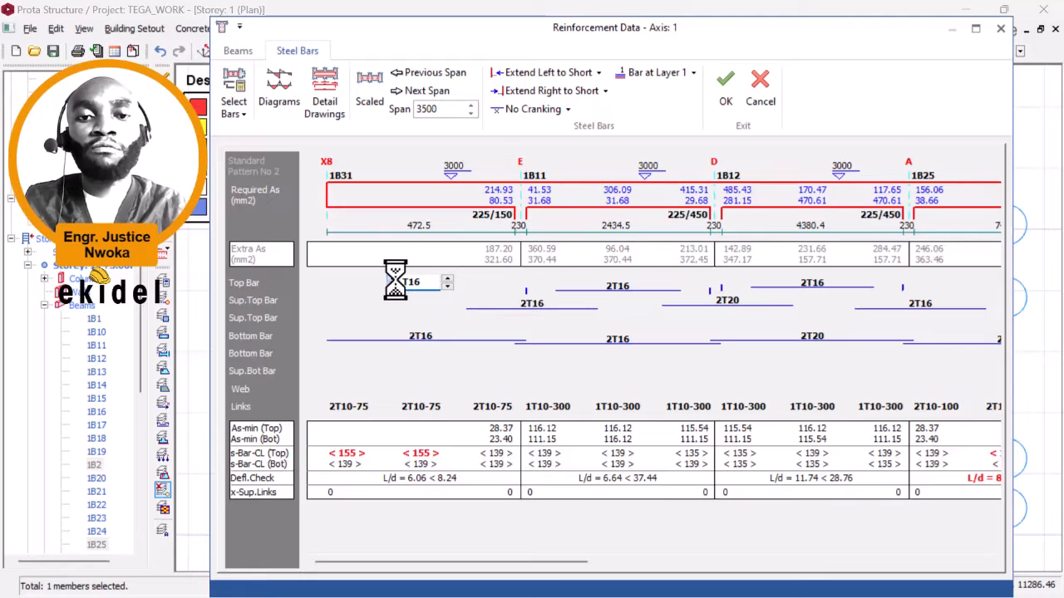
pyautogui.click(601, 72)
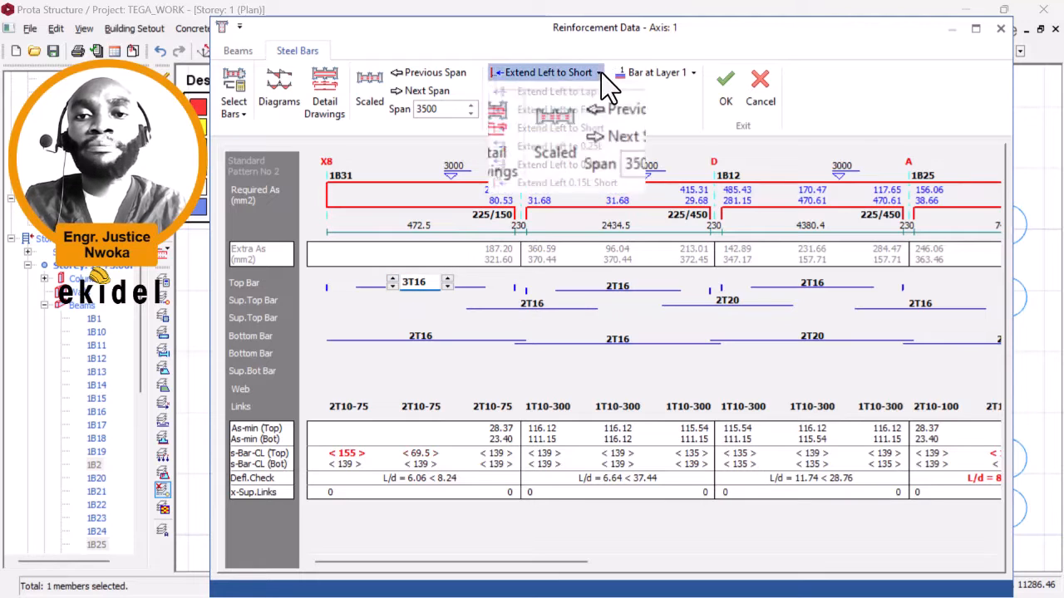
pyautogui.click(550, 91)
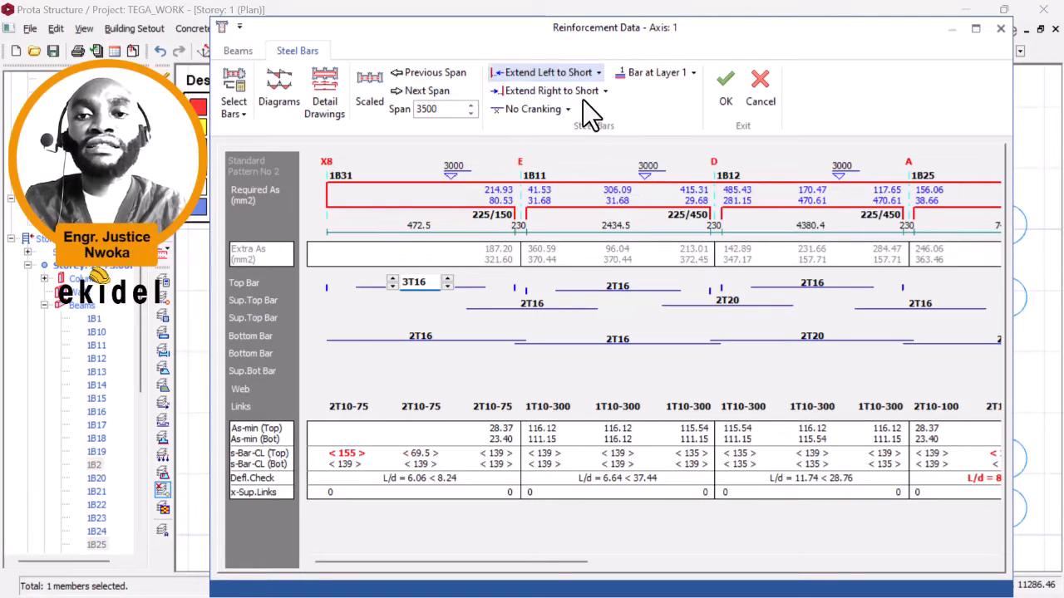
pyautogui.click(393, 287)
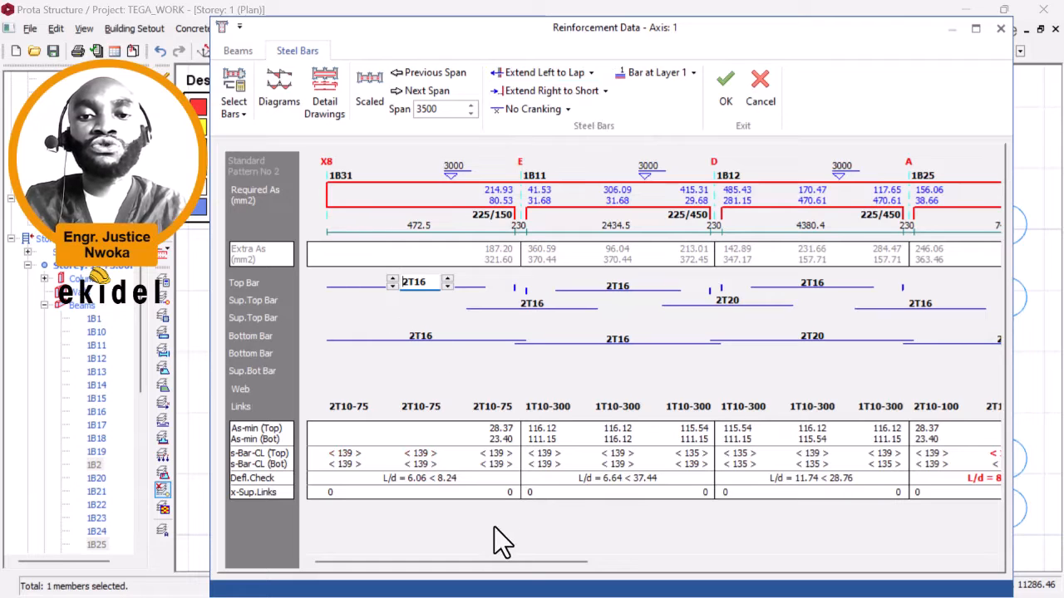
# Step: Check cantilever 1B25's reinforcement and deflection data on axis 1, set its depth h to 175 mm, and return to the steel bars
pyautogui.moveTo(441, 562); pyautogui.dragTo(839, 561)
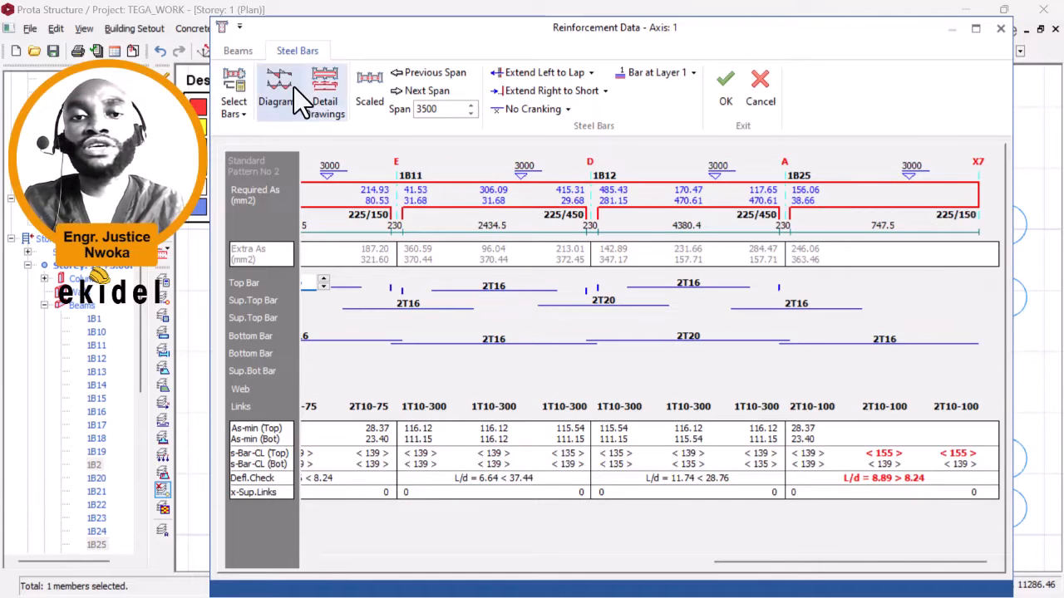
pyautogui.moveTo(802, 564); pyautogui.dragTo(404, 563)
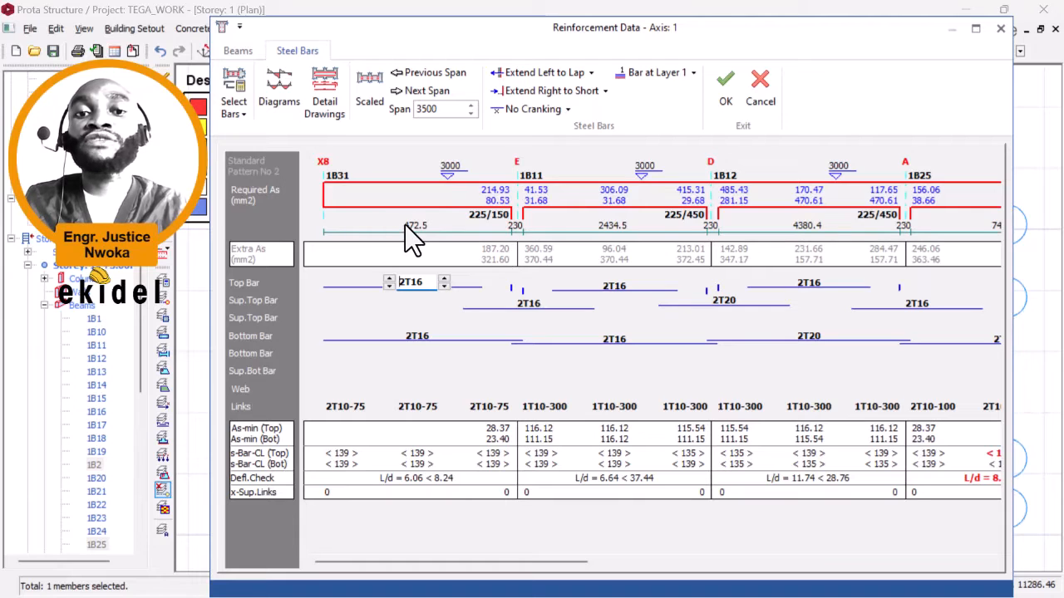
pyautogui.moveTo(492, 571); pyautogui.dragTo(897, 573)
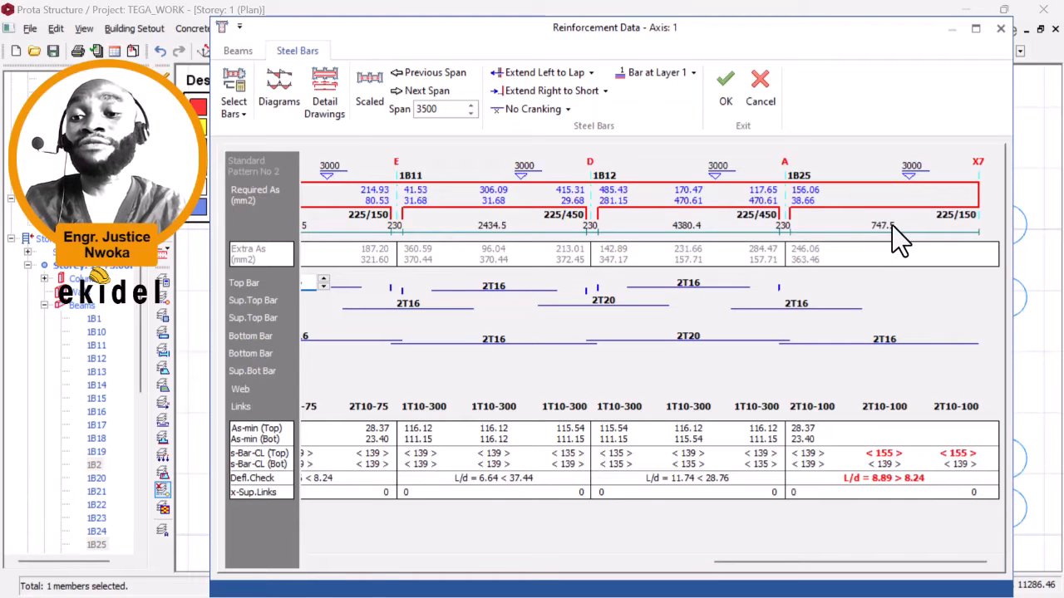
pyautogui.click(238, 50)
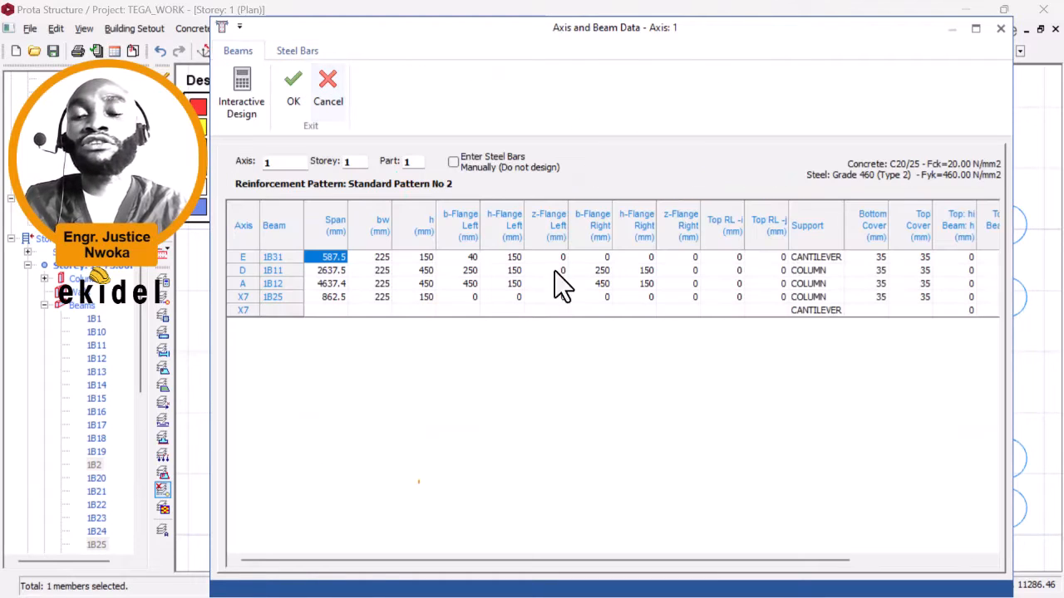
pyautogui.click(297, 50)
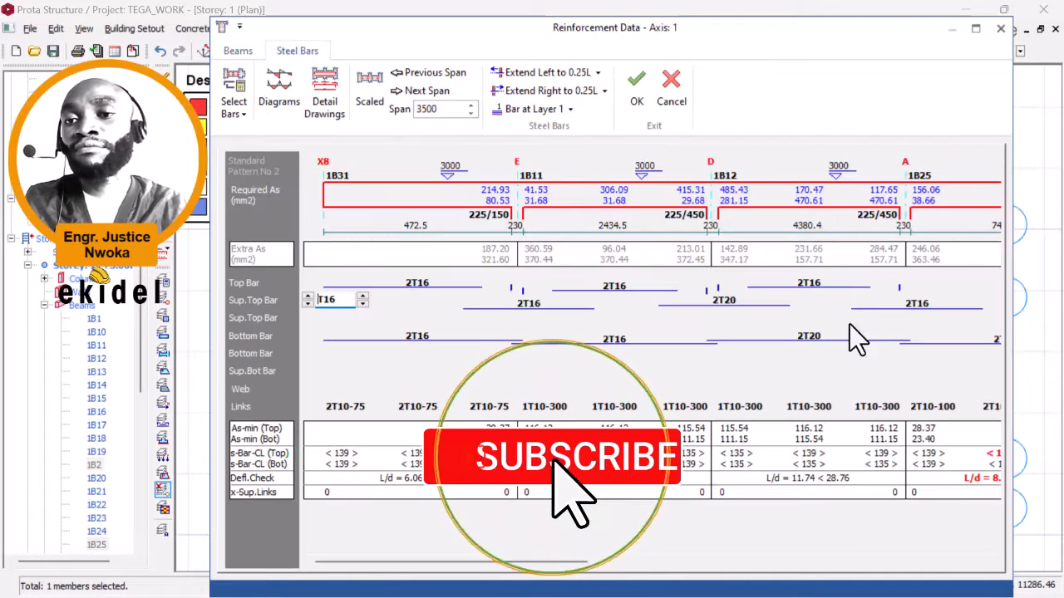
pyautogui.moveTo(581, 562); pyautogui.dragTo(940, 439)
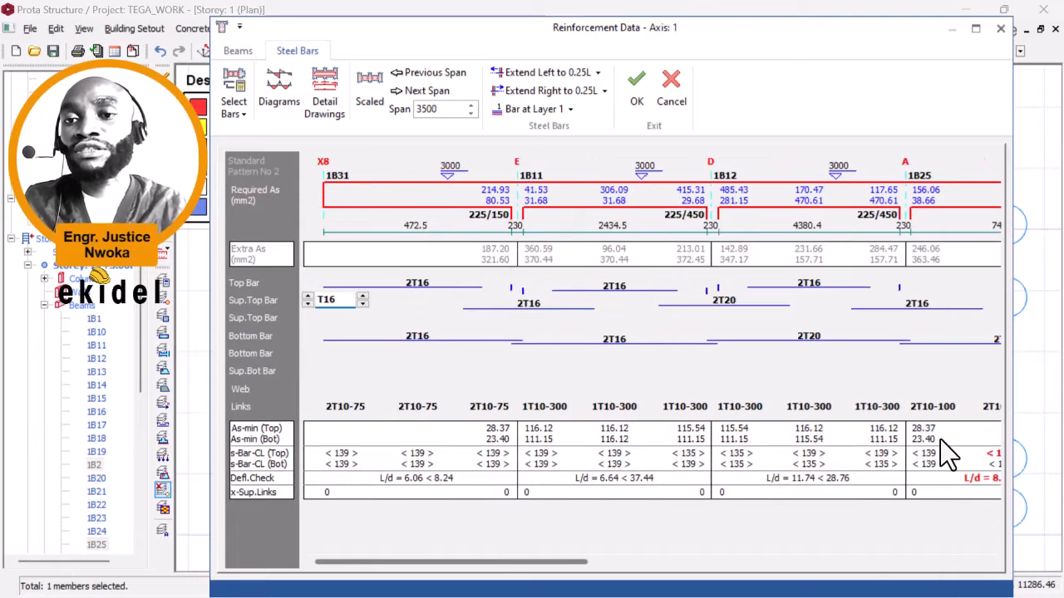
pyautogui.click(929, 412)
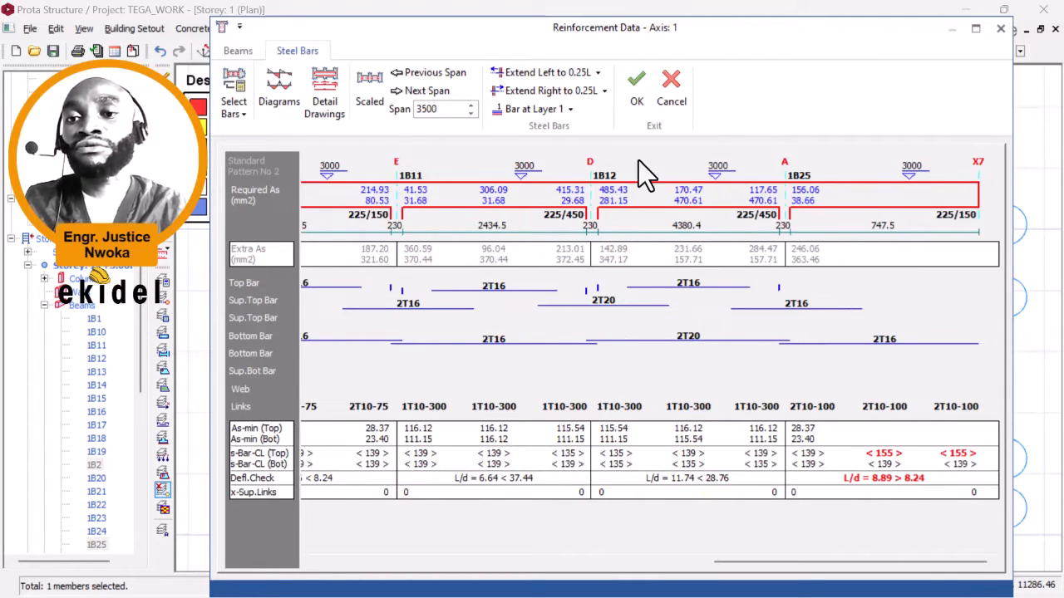
pyautogui.click(237, 51)
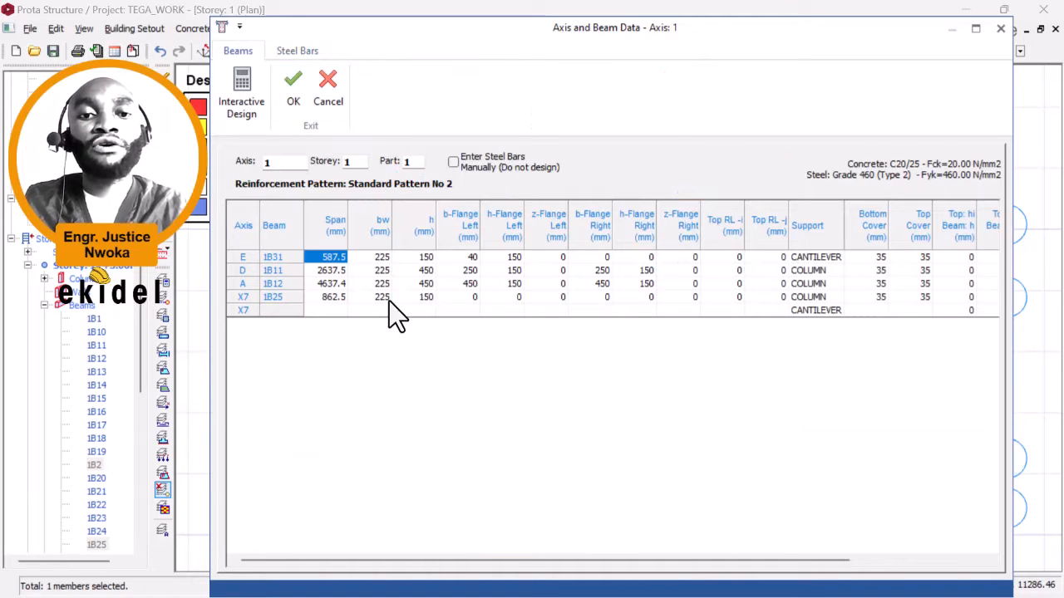
pyautogui.click(426, 296)
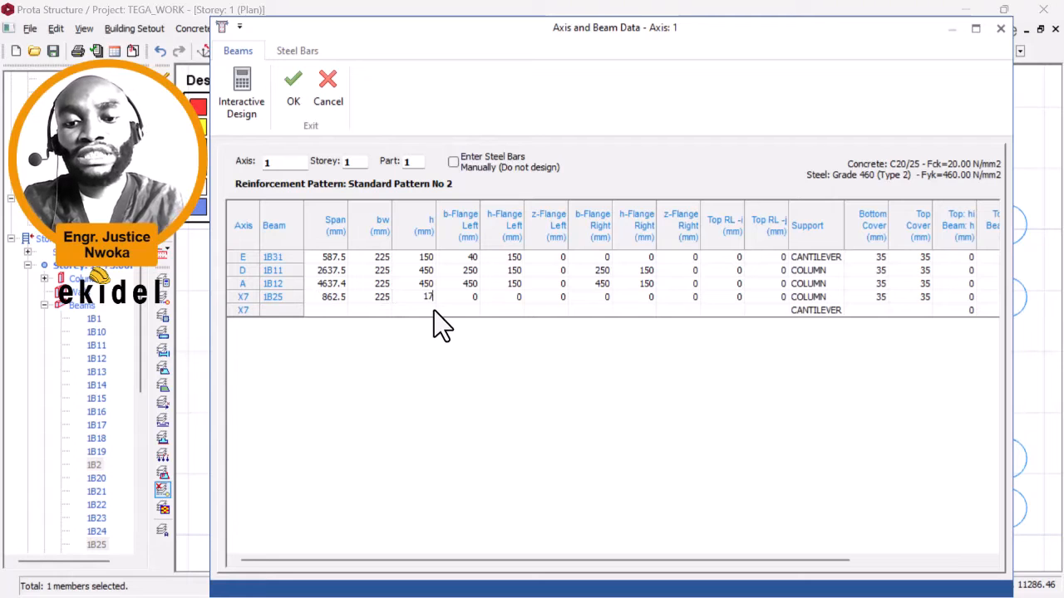
pyautogui.click(304, 51)
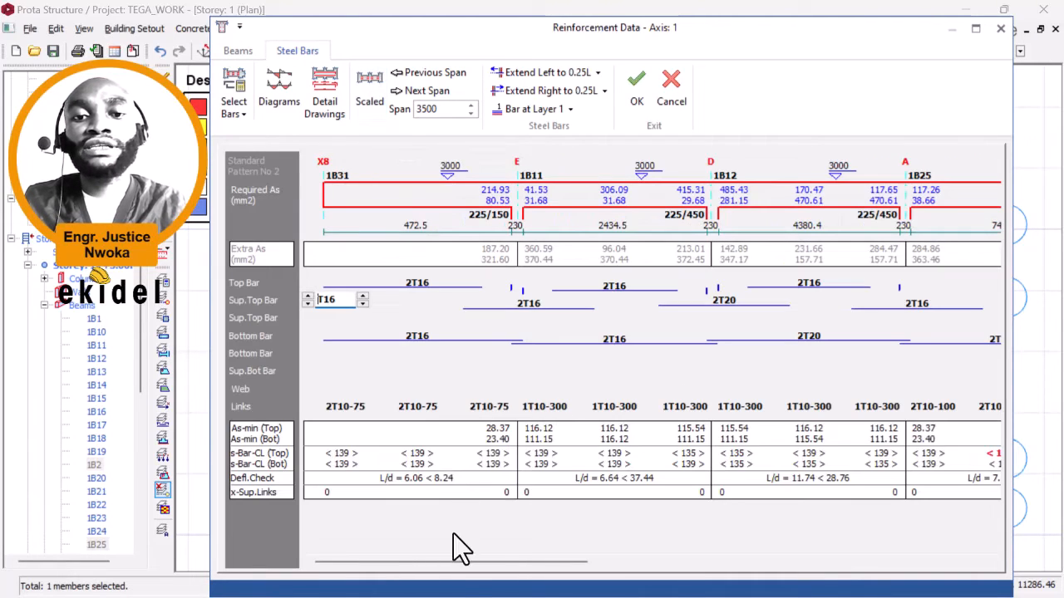
# Step: Give cantilever beam 1B25 2T16 top bars with the right end set to Extend Right to Lap, and accept
pyautogui.moveTo(463, 563); pyautogui.dragTo(860, 563)
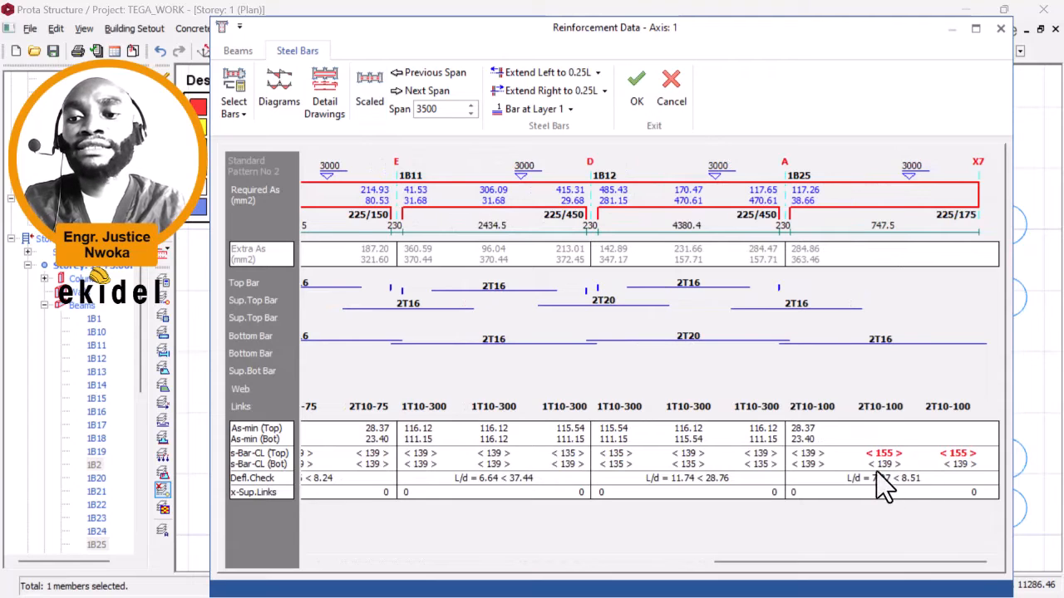
pyautogui.click(901, 292)
pyautogui.click(907, 291)
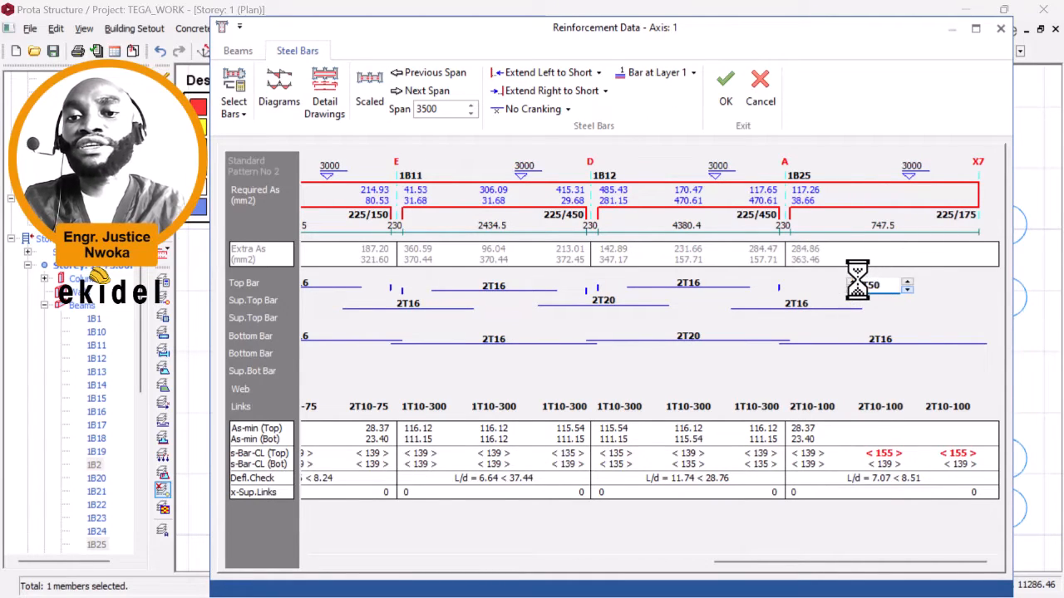
pyautogui.click(853, 281)
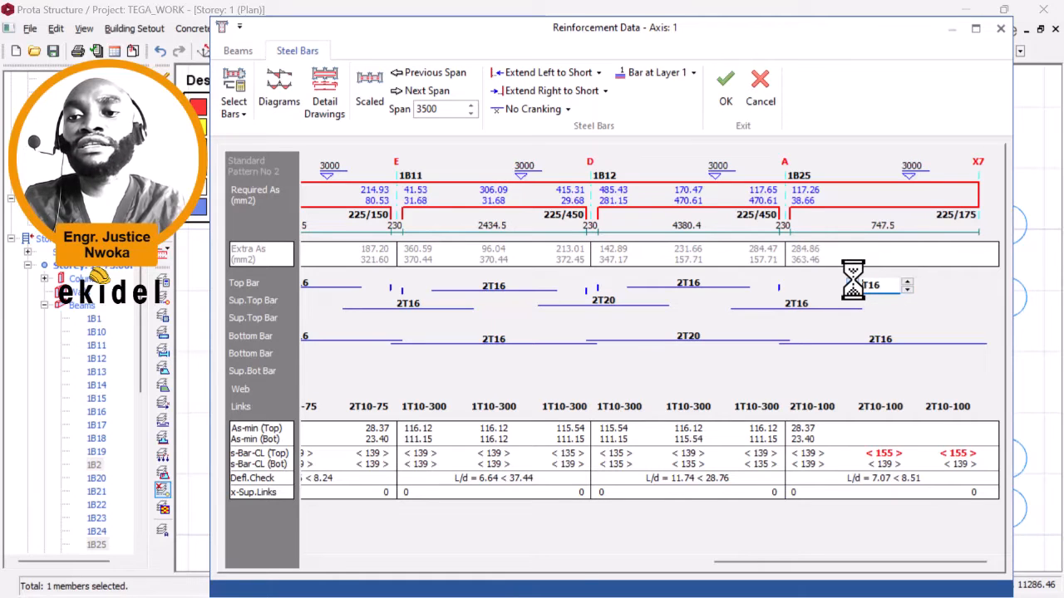
pyautogui.click(607, 91)
pyautogui.click(614, 114)
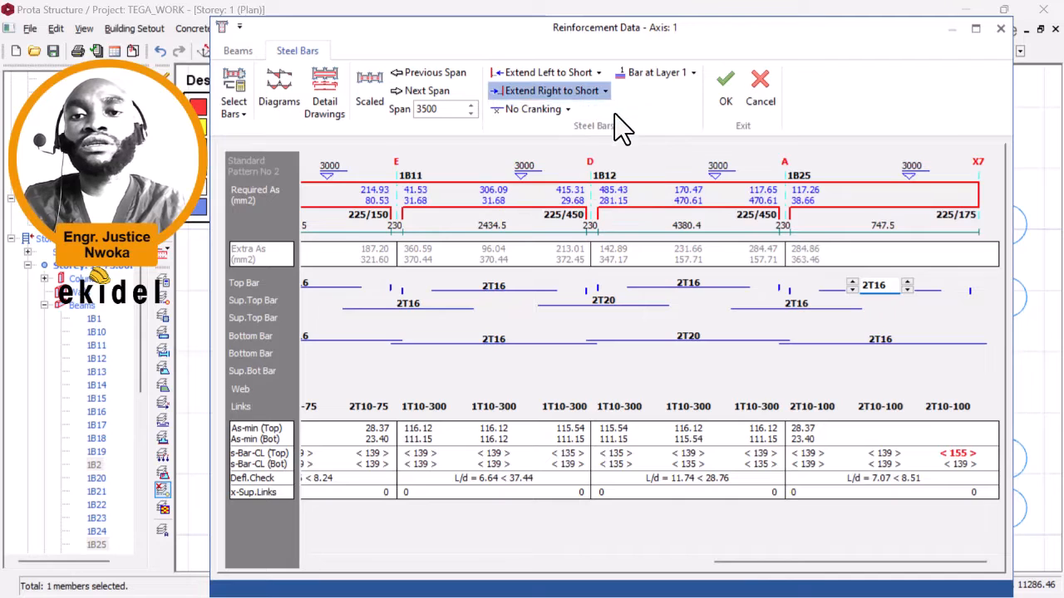
pyautogui.click(851, 283)
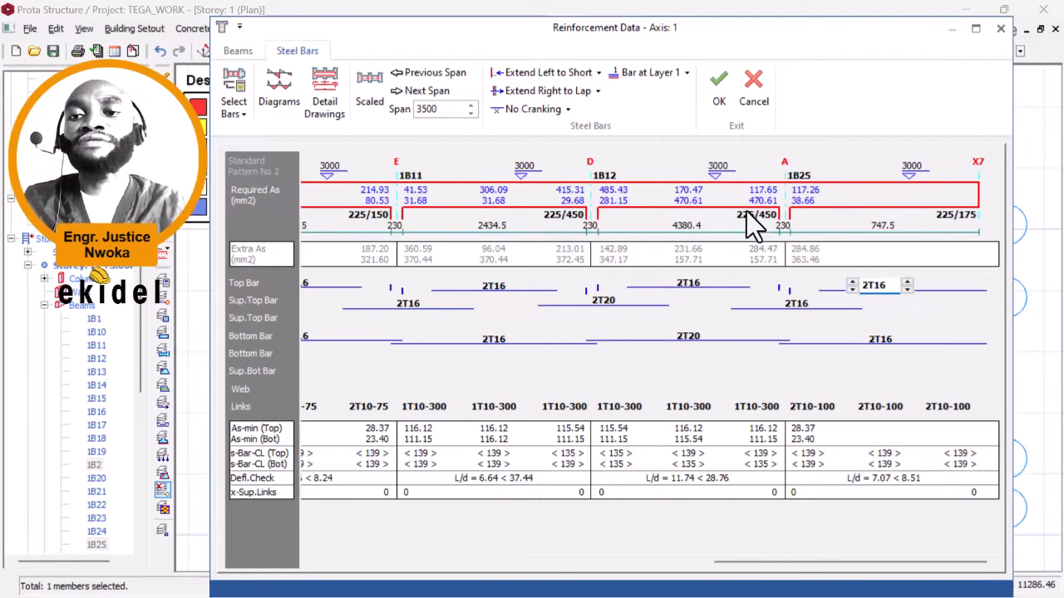
pyautogui.click(715, 94)
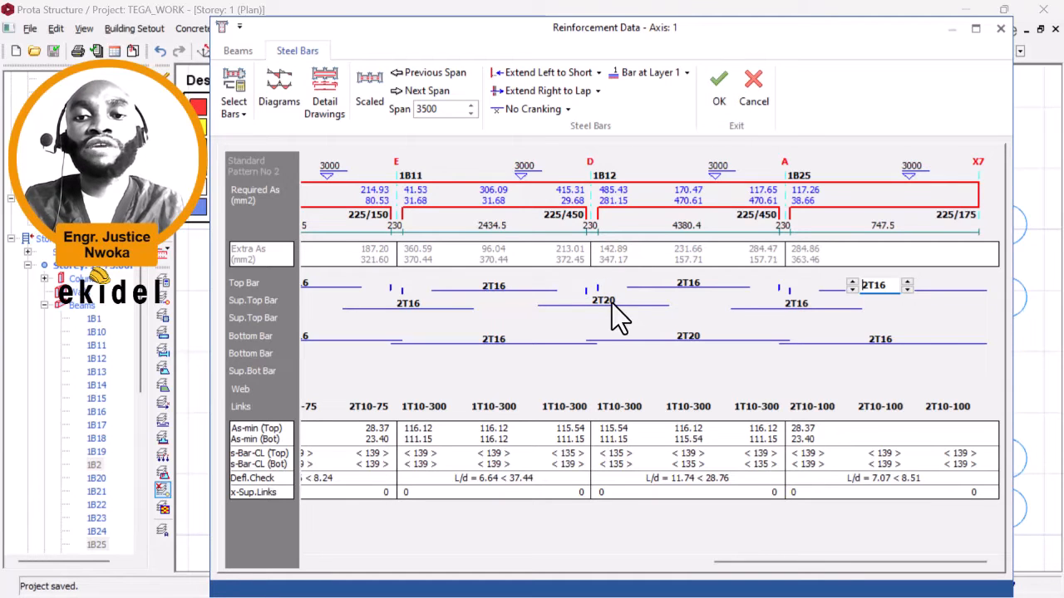
# Step: Set the support top bars at axis D to 3T16 and beam 1B12's span top bars to 3T16
pyautogui.click(612, 303)
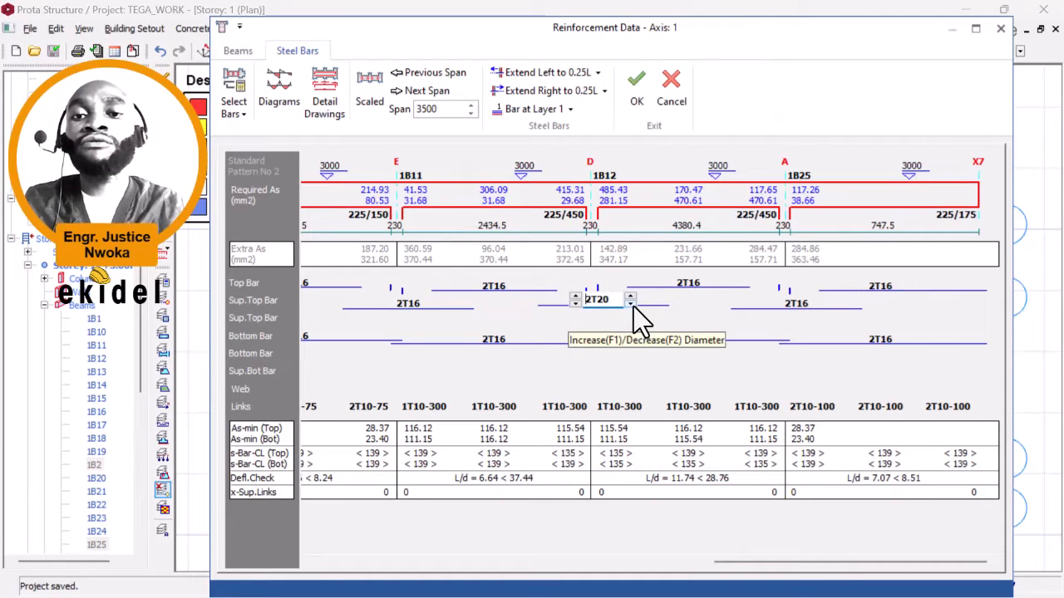
pyautogui.click(631, 305)
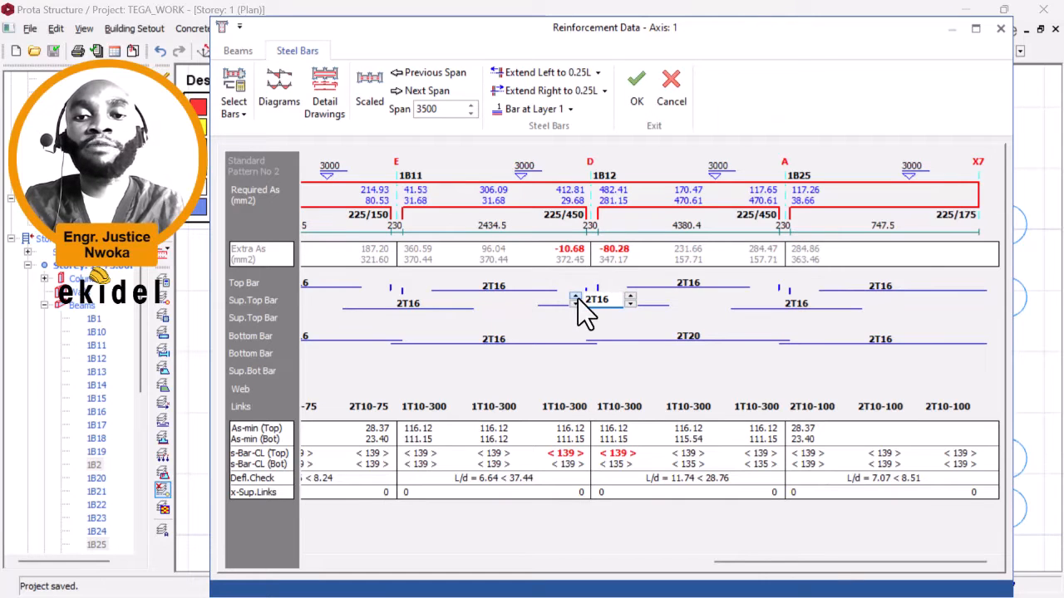
pyautogui.click(576, 297)
pyautogui.click(676, 284)
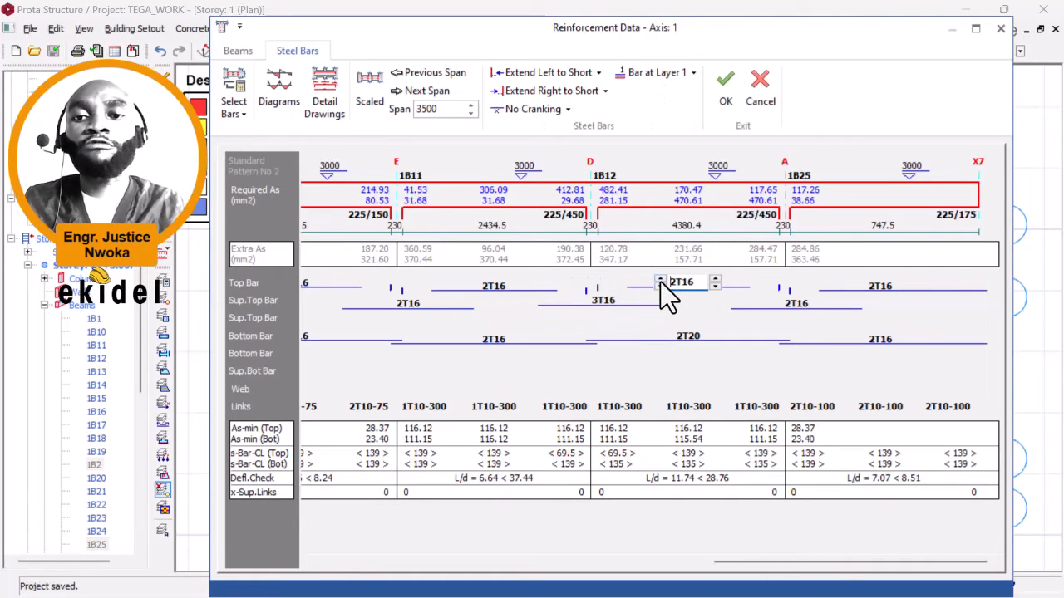
pyautogui.click(660, 280)
# Step: Change beam 1B12's bottom bars to the T16 size and save the axis 1 design
pyautogui.click(707, 342)
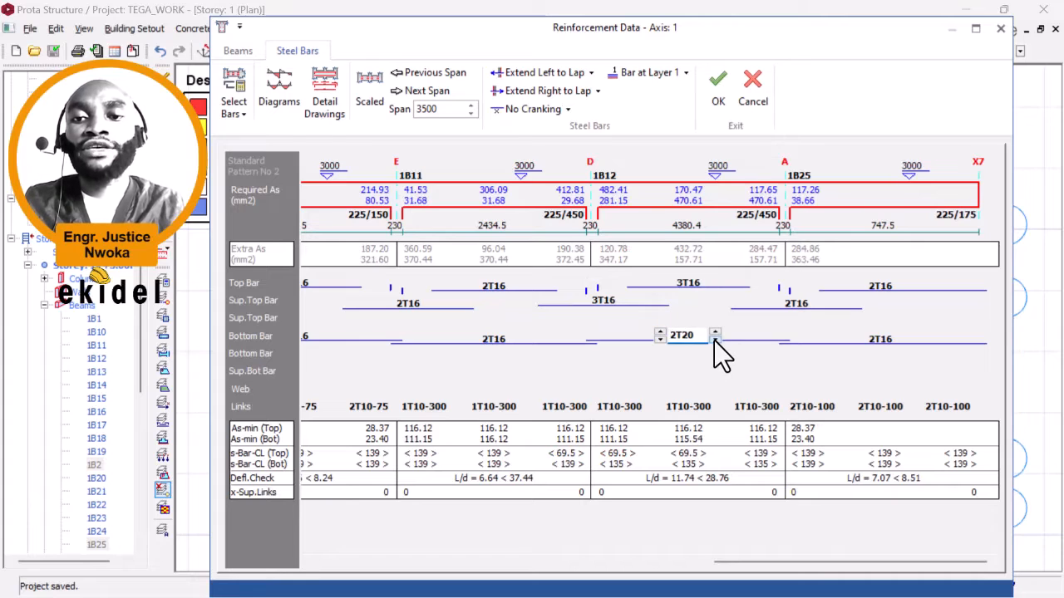
pyautogui.click(714, 340)
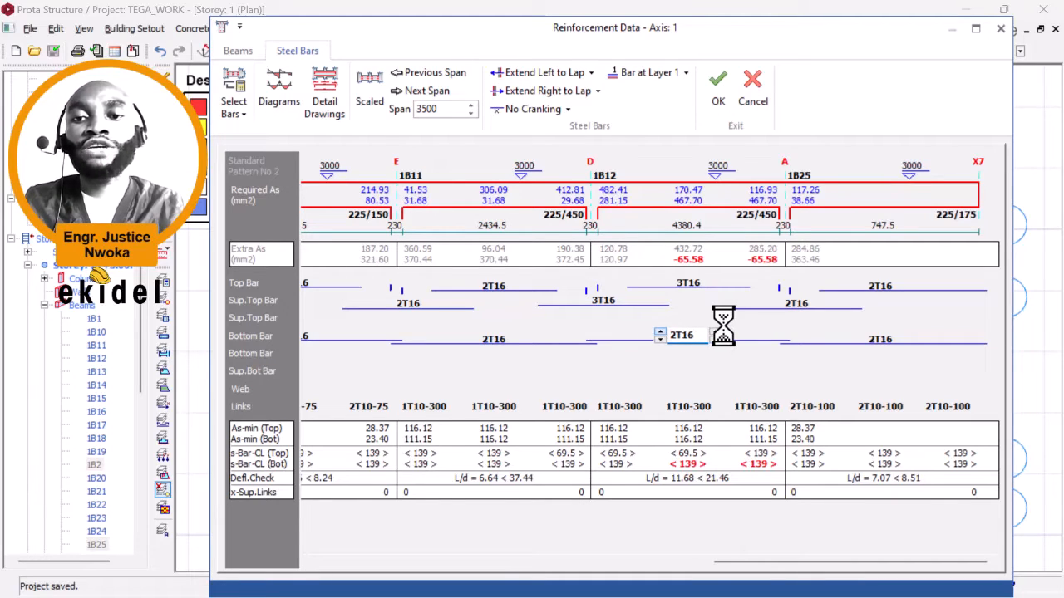
pyautogui.click(790, 303)
pyautogui.click(767, 301)
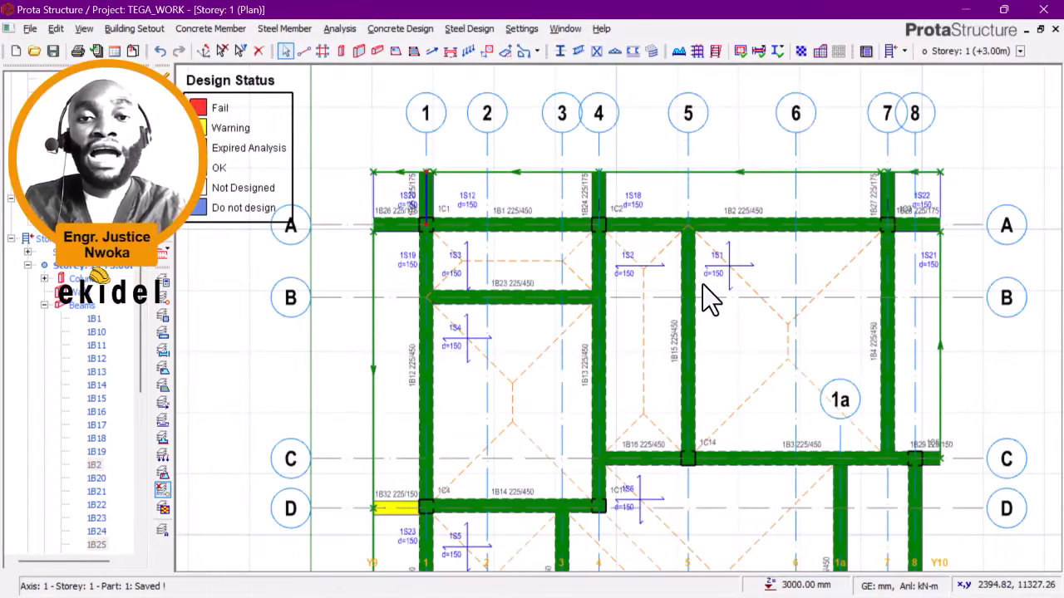
# Step: Open Beam Section Design for beam 1B14 on axis D
pyautogui.moveTo(568, 310); pyautogui.dragTo(583, 164, button='middle')
pyautogui.scroll(-2, 563, 230)
pyautogui.scroll(2, 512, 234)
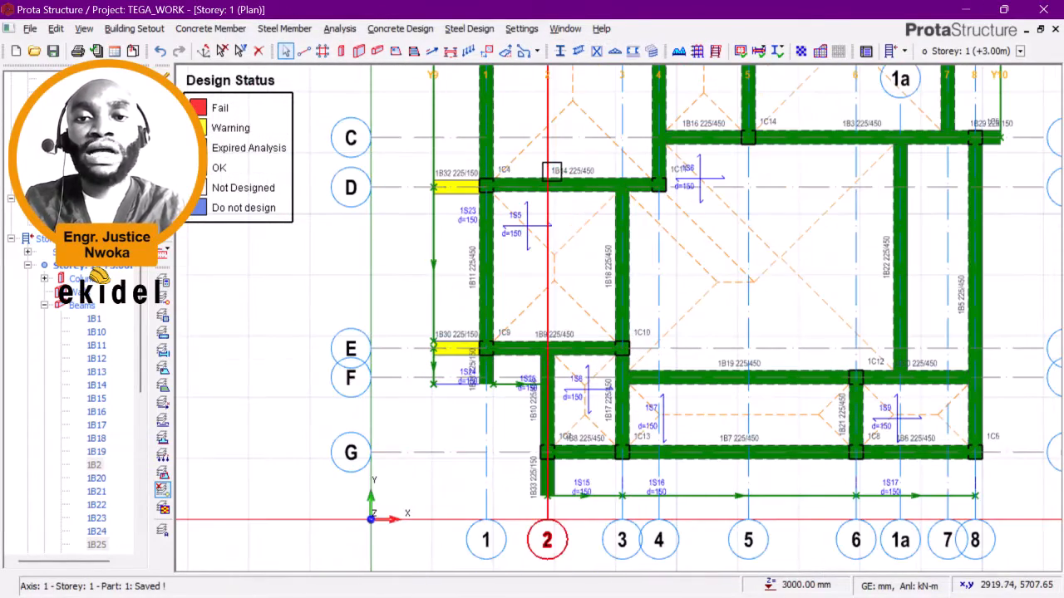
pyautogui.click(565, 171)
pyautogui.rightClick(454, 110)
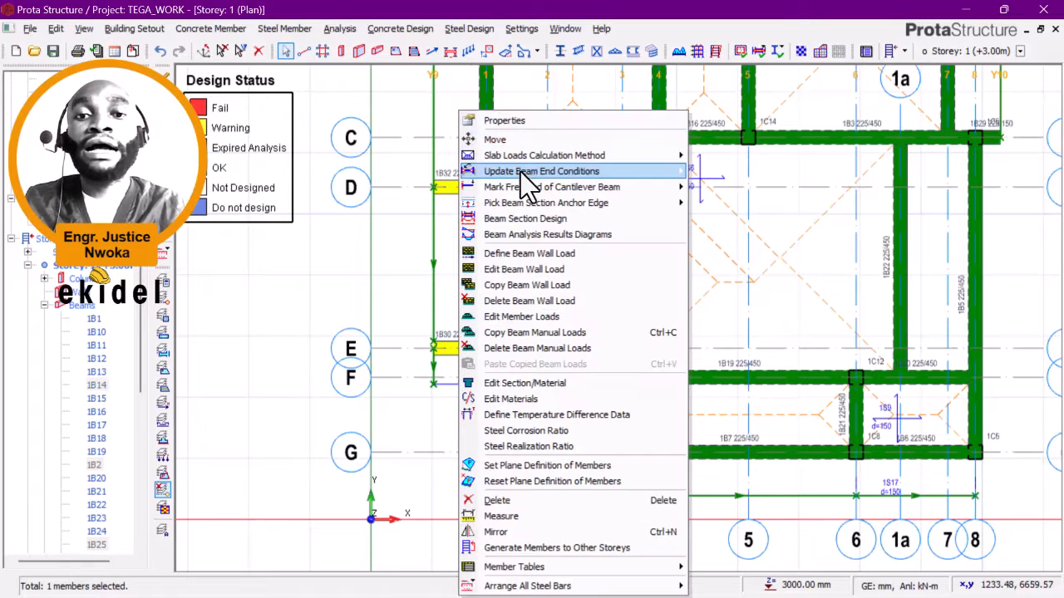
pyautogui.click(555, 236)
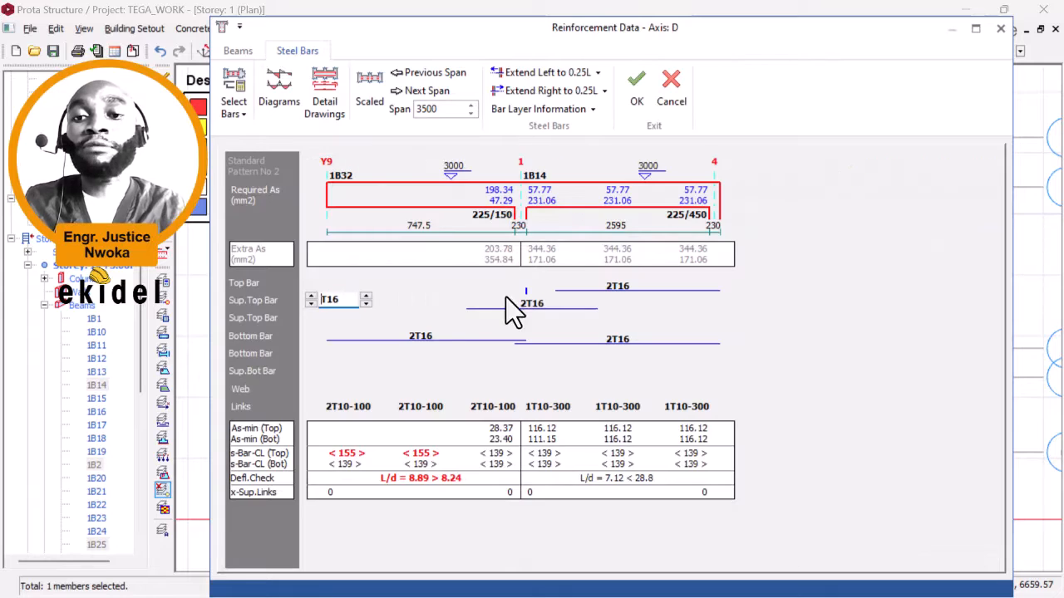
# Step: Give cantilever beam 1B32 2T16 top bars with the left end set to Extend Left to Lap
pyautogui.click(436, 283)
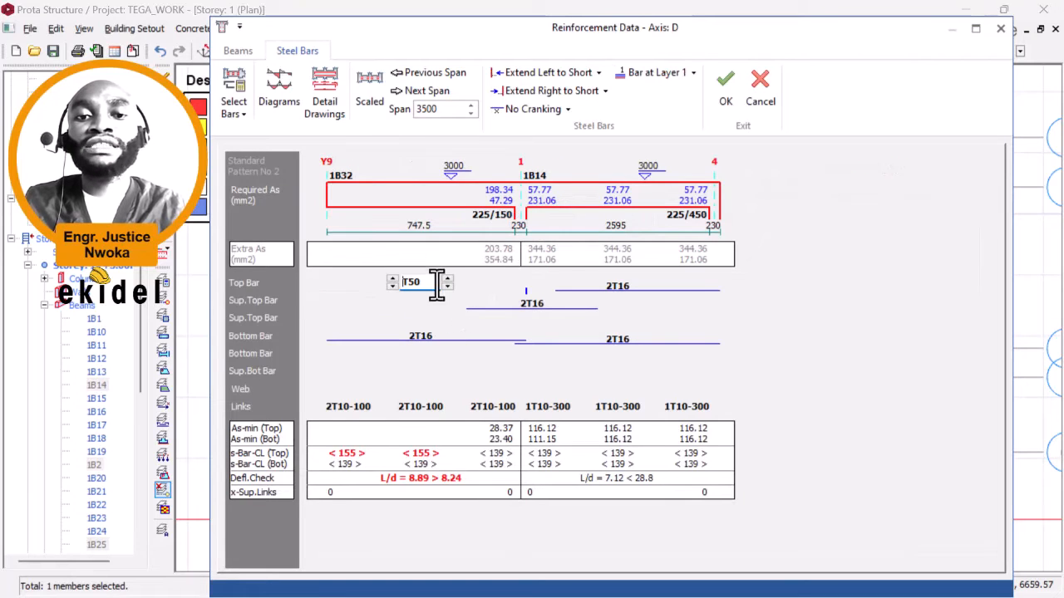
pyautogui.click(391, 281)
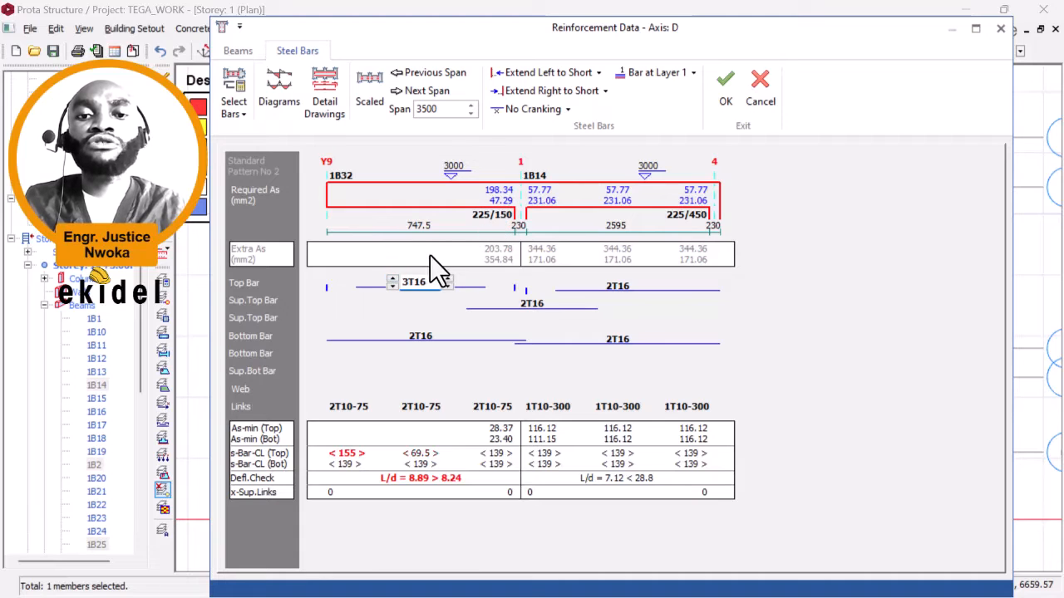
pyautogui.click(391, 285)
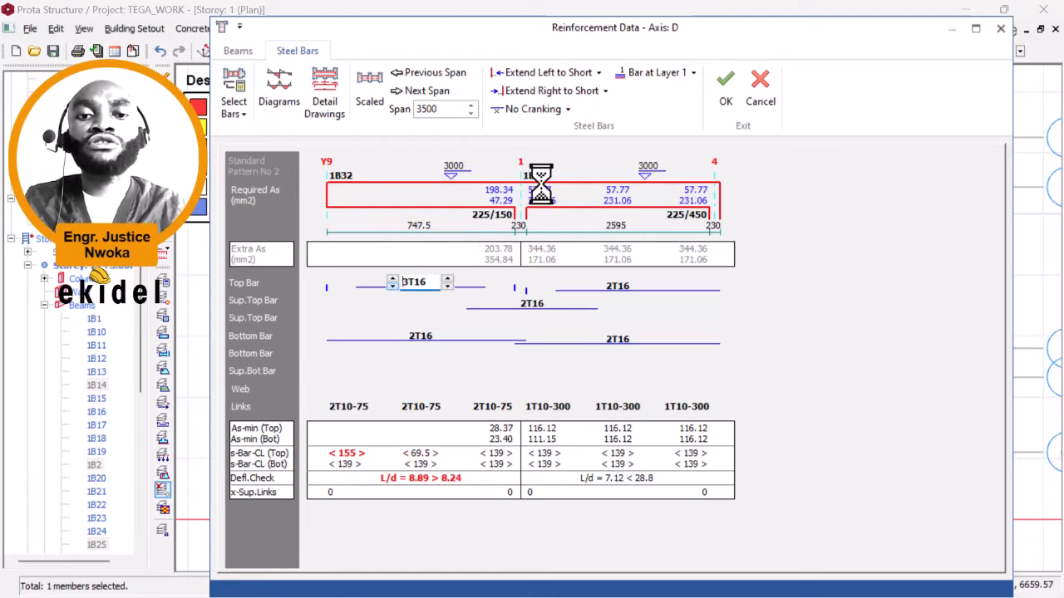
pyautogui.click(589, 73)
pyautogui.click(577, 94)
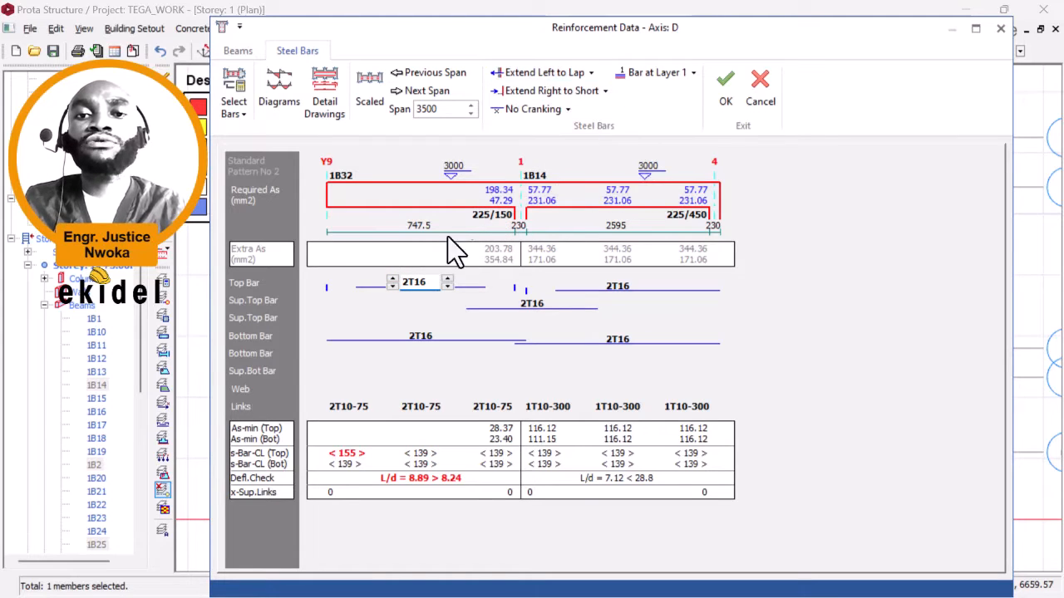
pyautogui.click(390, 279)
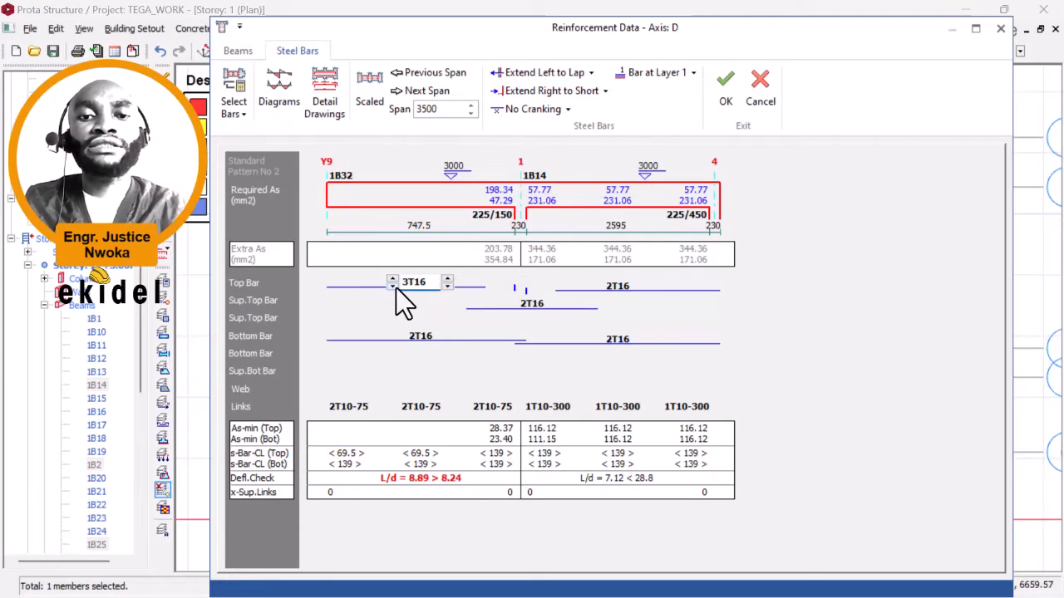
pyautogui.click(395, 288)
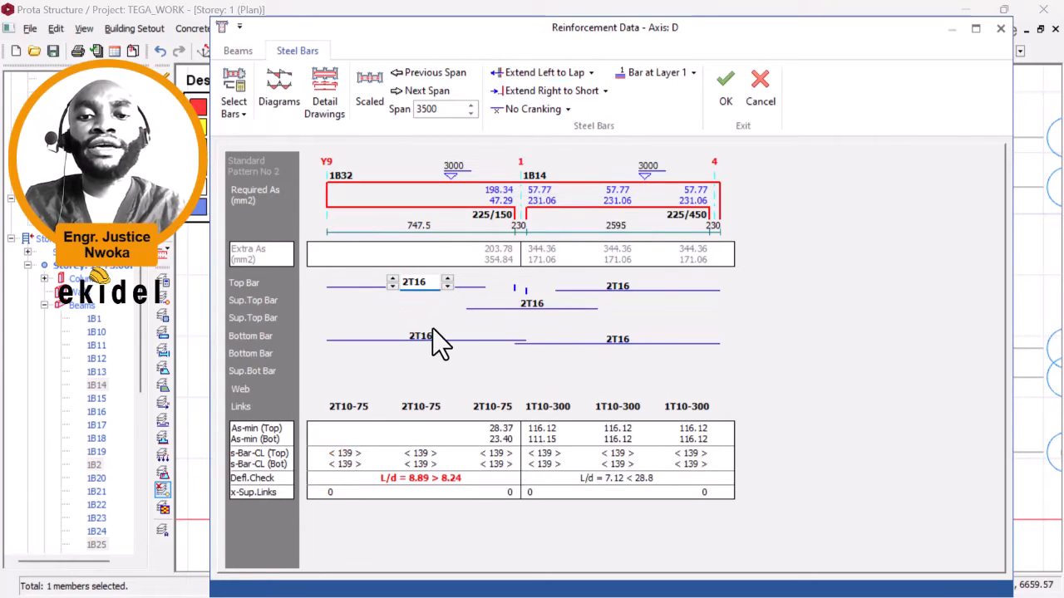
# Step: Set cantilever beam 1B32's depth h to 175 mm and save the axis D design
pyautogui.click(240, 52)
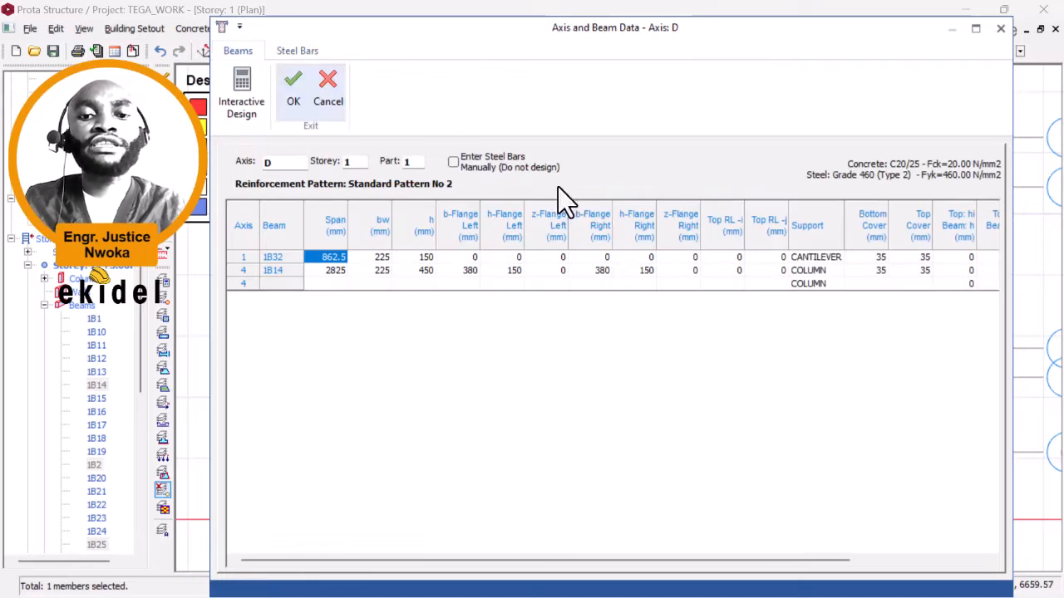
pyautogui.doubleClick(527, 277)
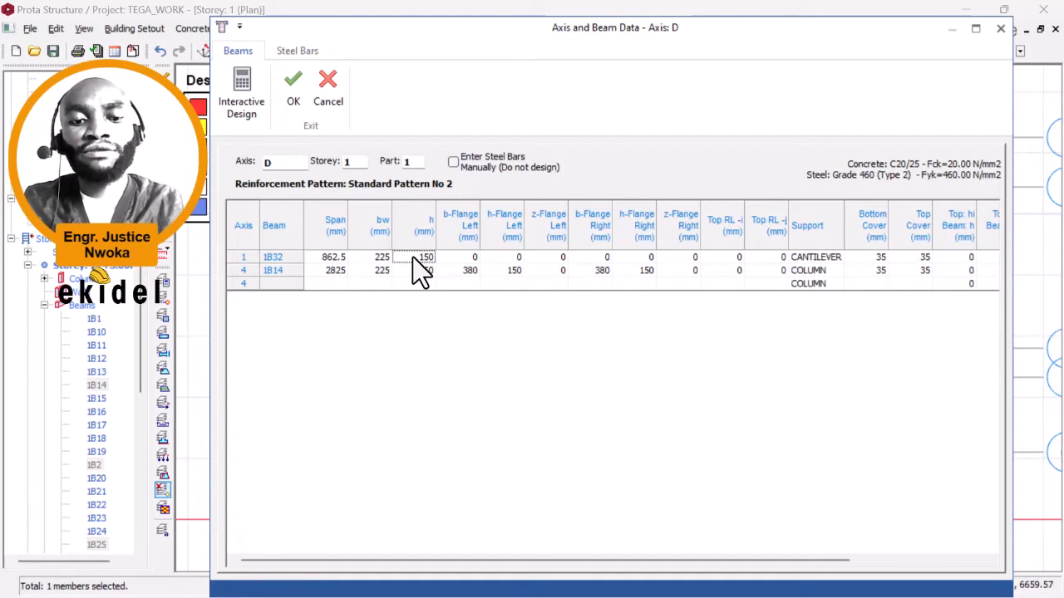
pyautogui.write('175')
pyautogui.press('Return')
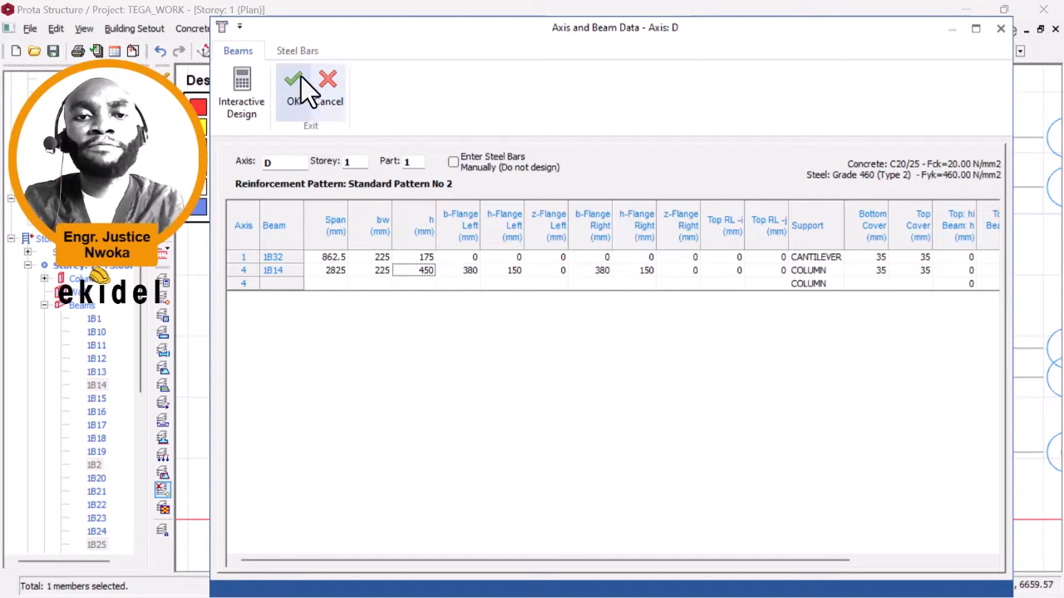
pyautogui.click(297, 48)
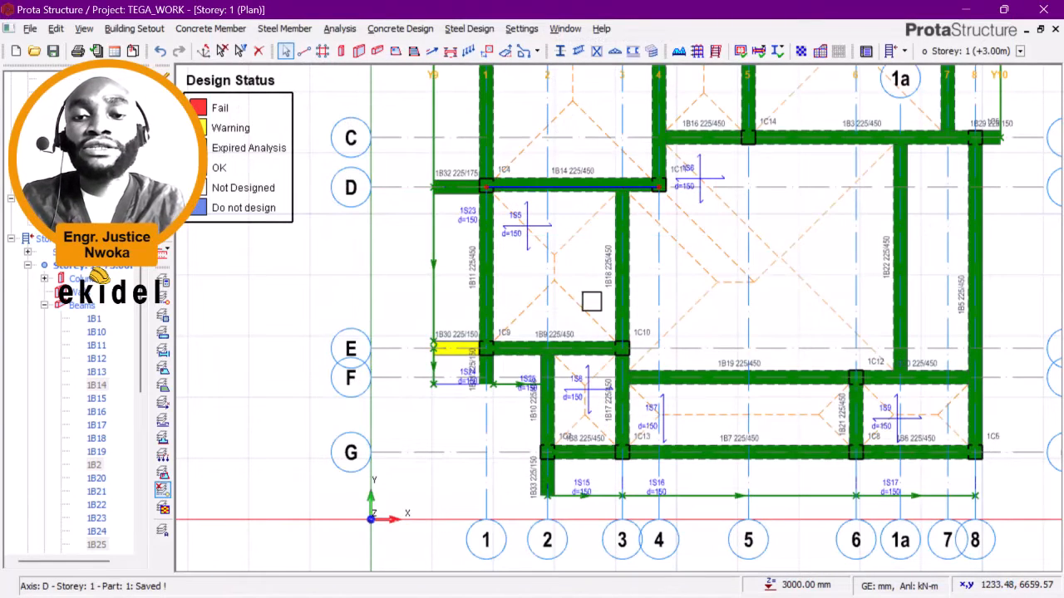
# Step: Open Beam Section Design for beam 1B9 on axis E
pyautogui.scroll(-3, 591, 301)
pyautogui.scroll(5, 606, 307)
pyautogui.click(611, 311)
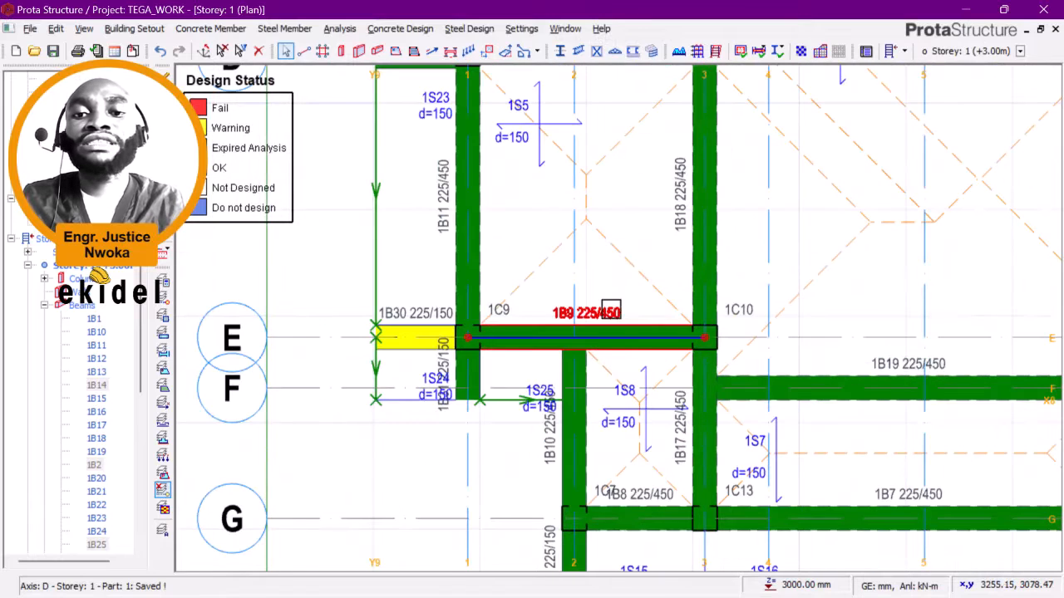
pyautogui.rightClick(355, 170)
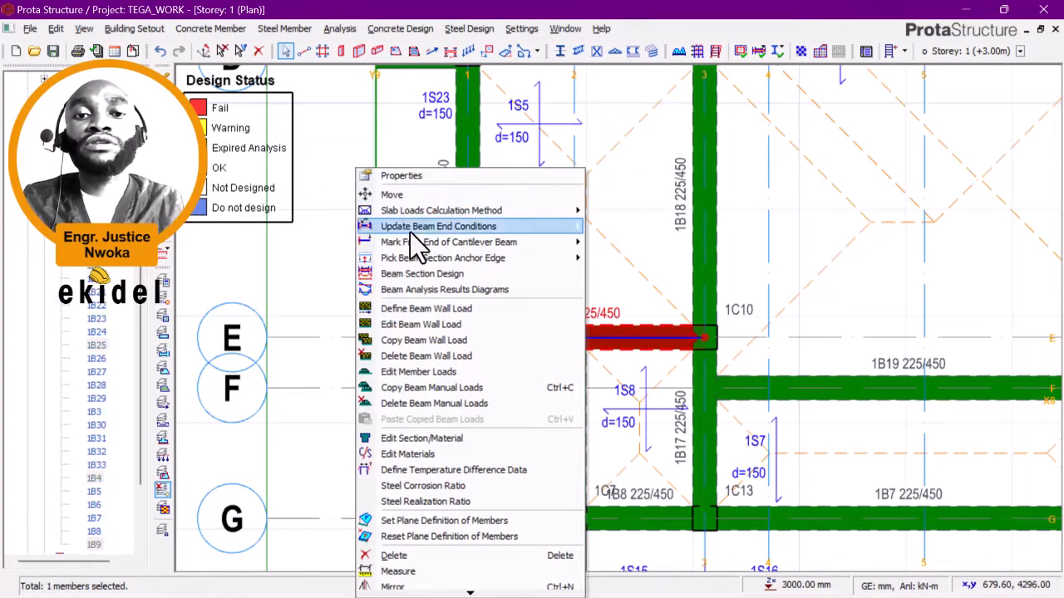
pyautogui.click(430, 277)
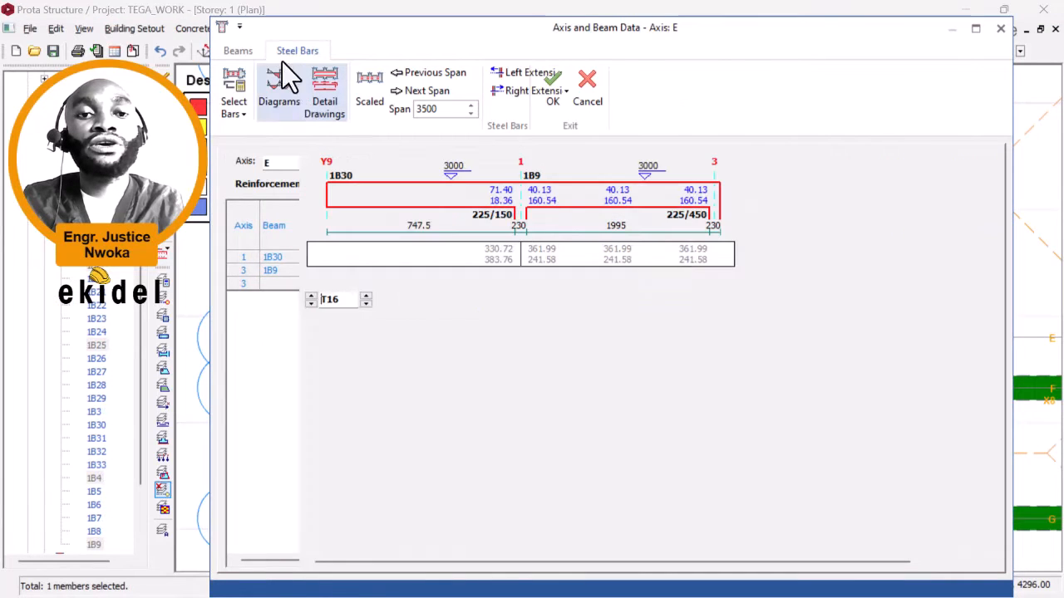
# Step: Give cantilever beam 1B30 2T16 top bars with the left end set to Extend Left to Lap
pyautogui.click(459, 289)
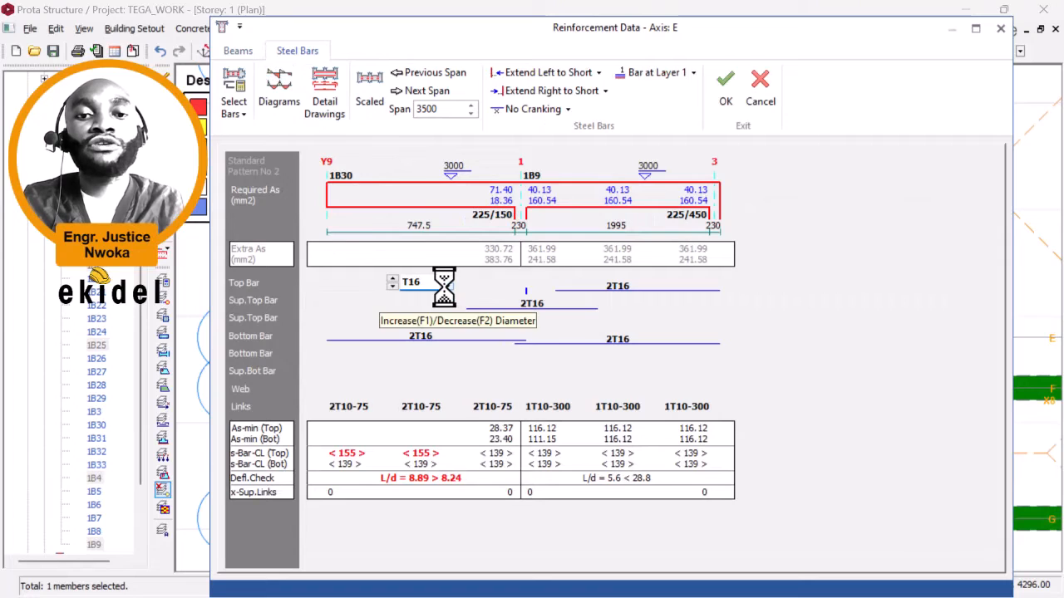
pyautogui.click(600, 72)
pyautogui.click(568, 90)
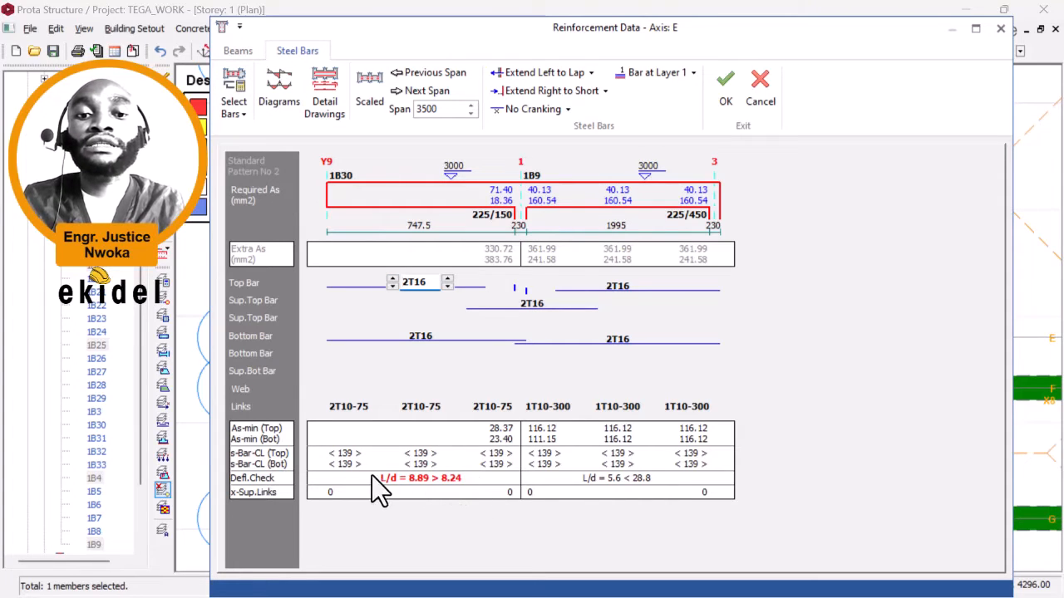
# Step: Set cantilever beam 1B30's depth h to 175 mm and save the axis E design
pyautogui.click(246, 50)
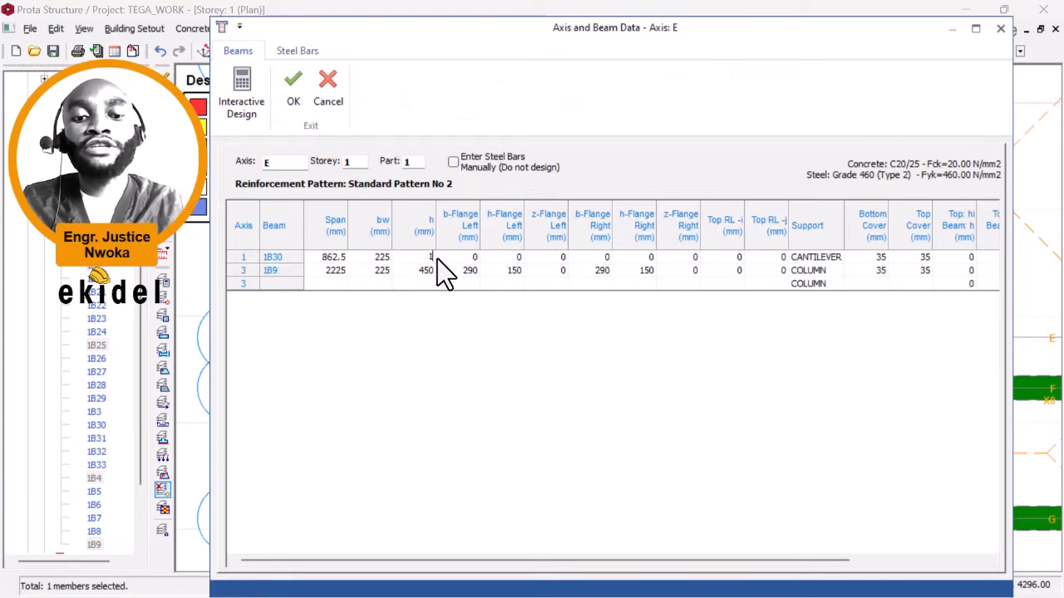
pyautogui.click(299, 51)
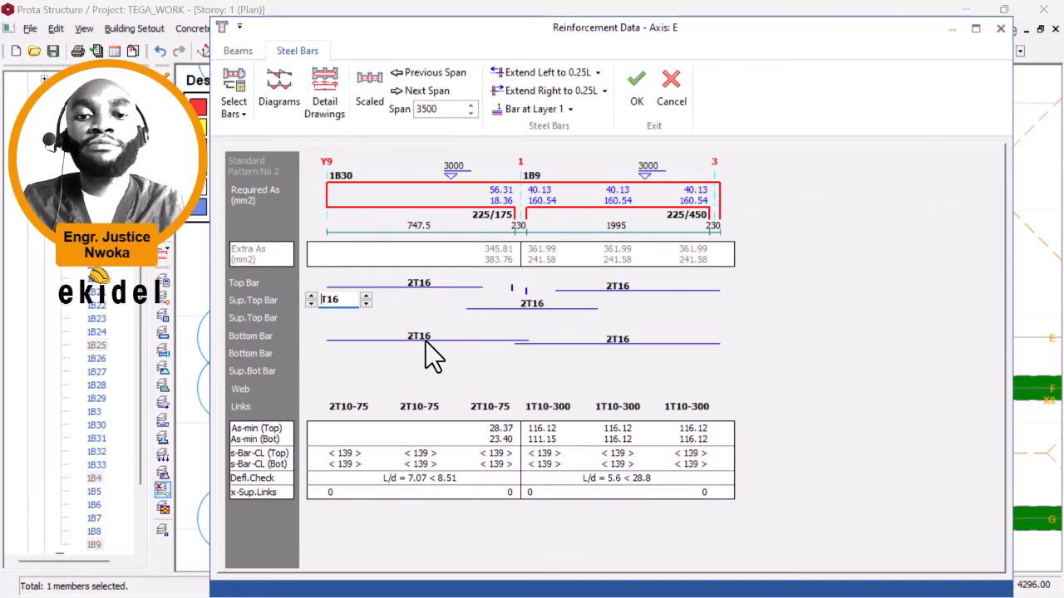
pyautogui.click(425, 342)
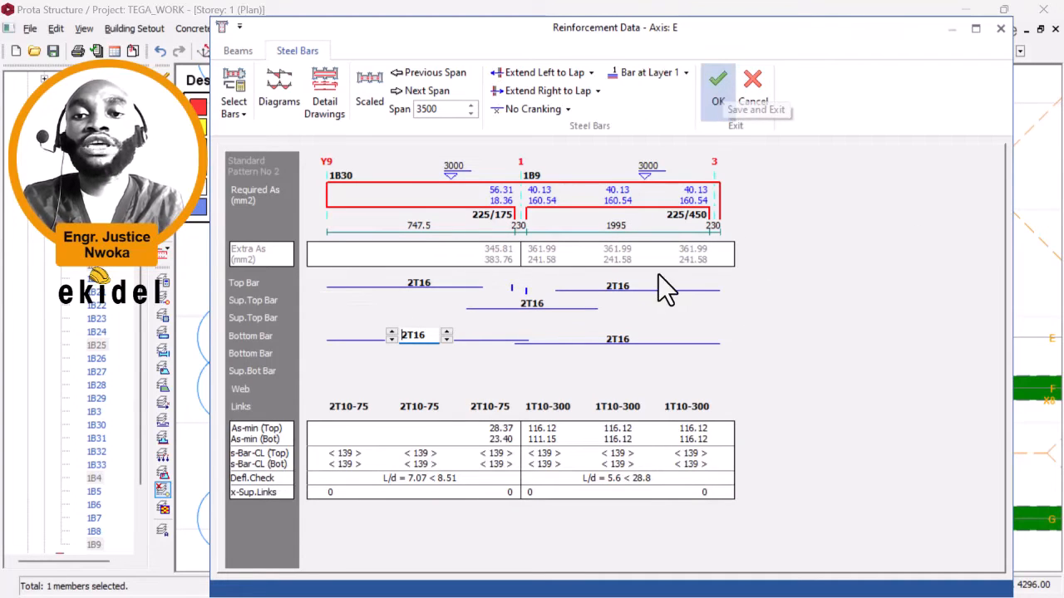
pyautogui.press('Return')
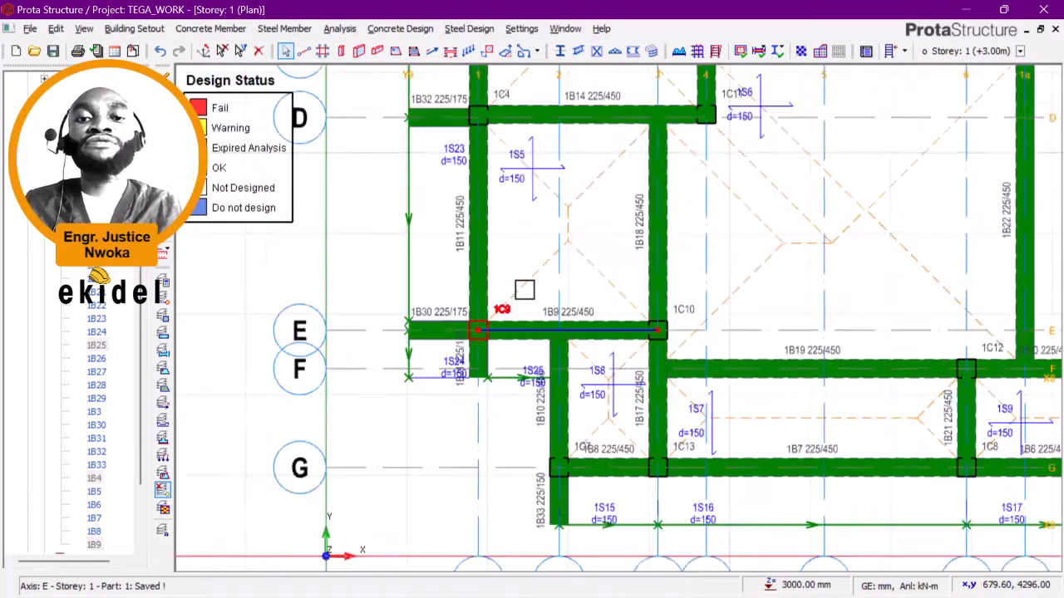
# Step: Review the design status of all members on the Storey 1 and Storey 2 plans, returning to Storey 1
pyautogui.scroll(-4, 524, 290)
pyautogui.moveTo(579, 225); pyautogui.dragTo(531, 373, button='middle')
pyautogui.click(829, 290)
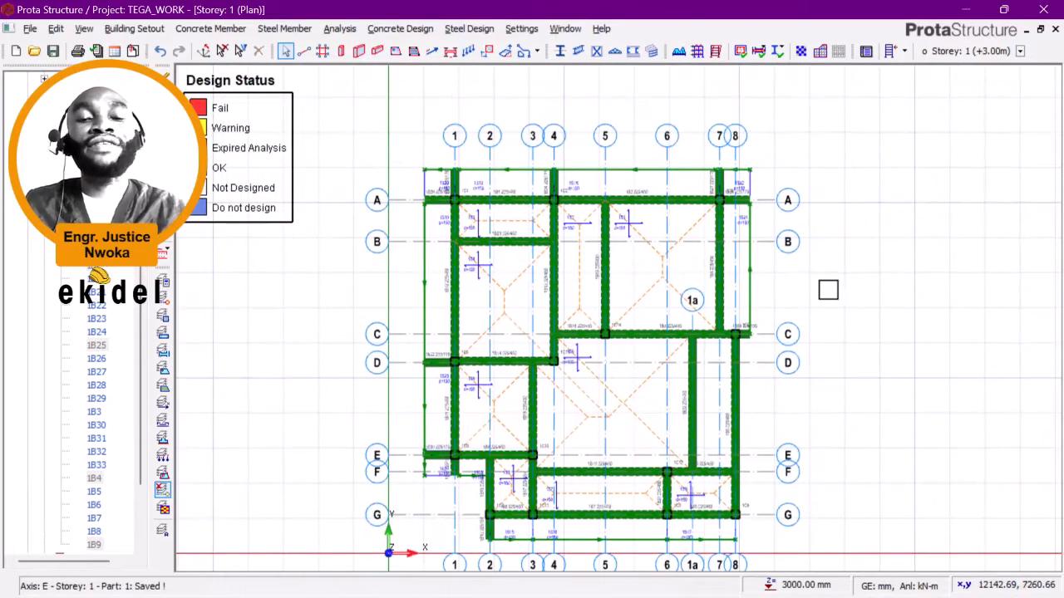
pyautogui.scroll(-3, 147, 469)
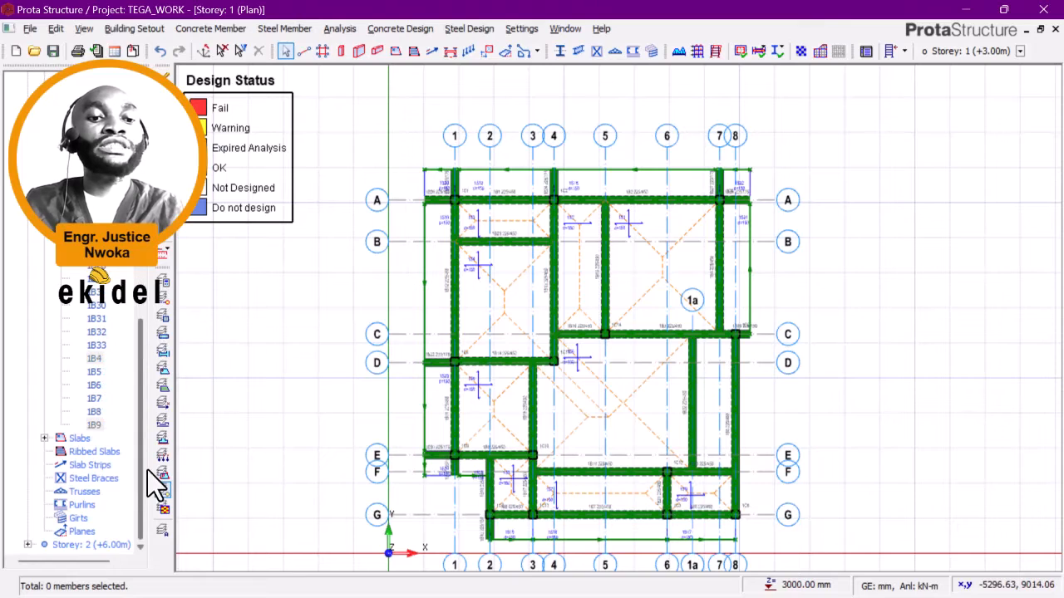
pyautogui.doubleClick(93, 543)
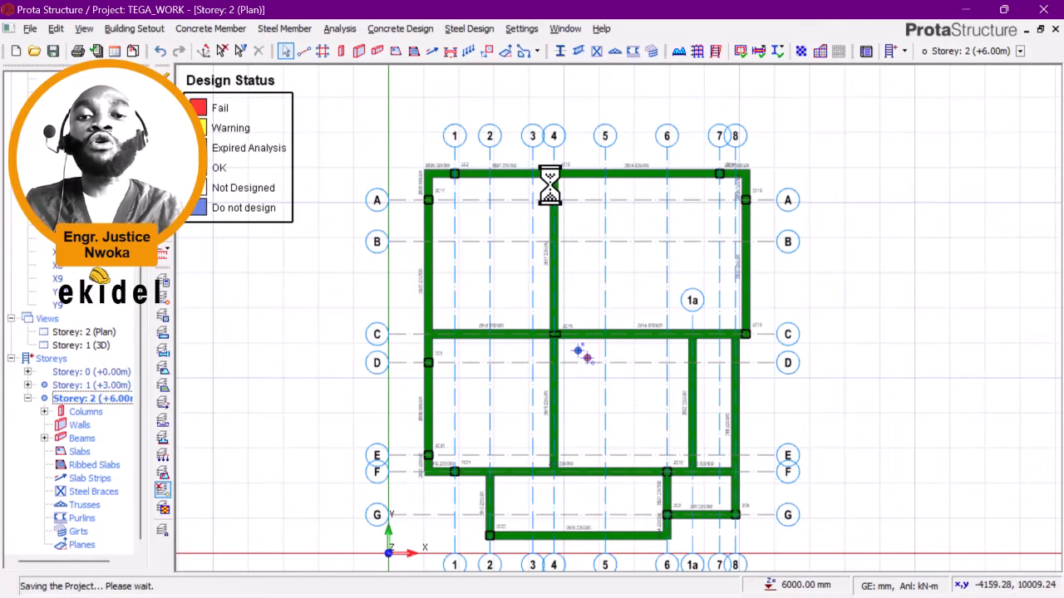
pyautogui.click(120, 386)
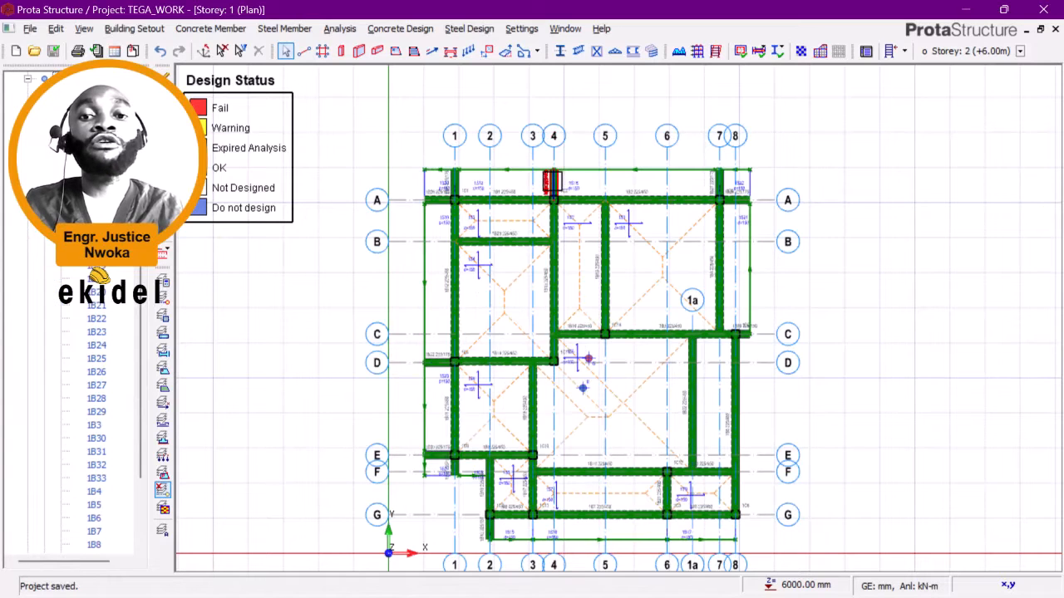
# Step: Open Beam Section Design for beam 1B23 on axis B and save its reinforcement as designed
pyautogui.scroll(2, 466, 204)
pyautogui.scroll(3, 508, 242)
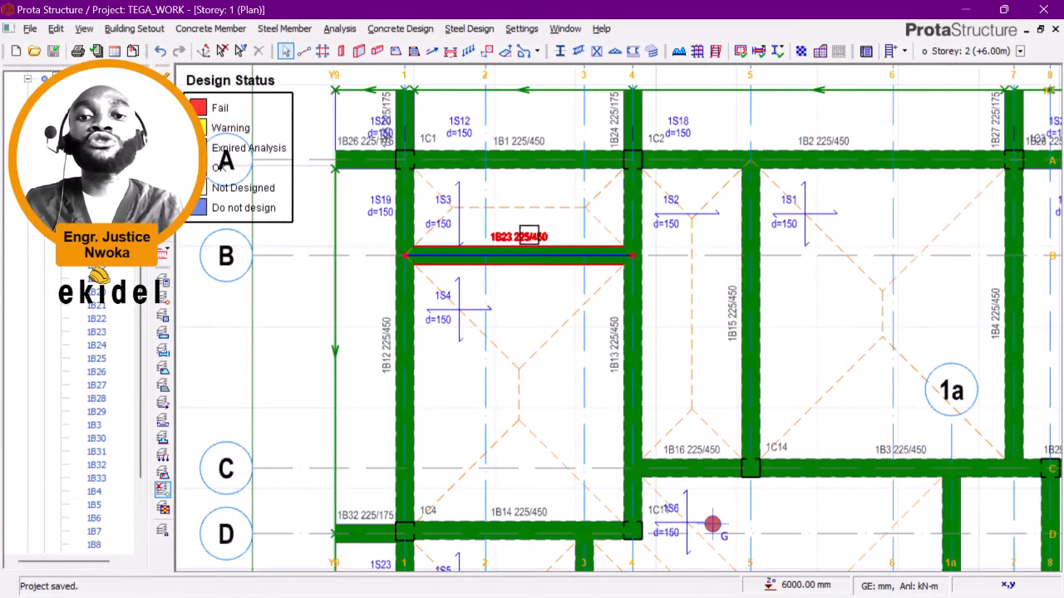
pyautogui.click(529, 237)
pyautogui.rightClick(531, 237)
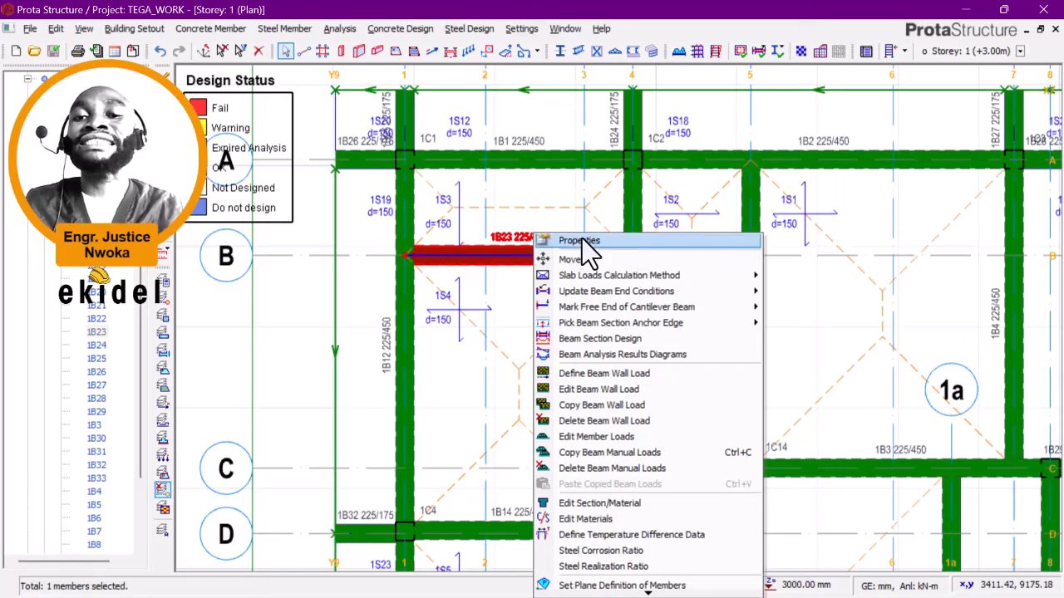
pyautogui.click(580, 338)
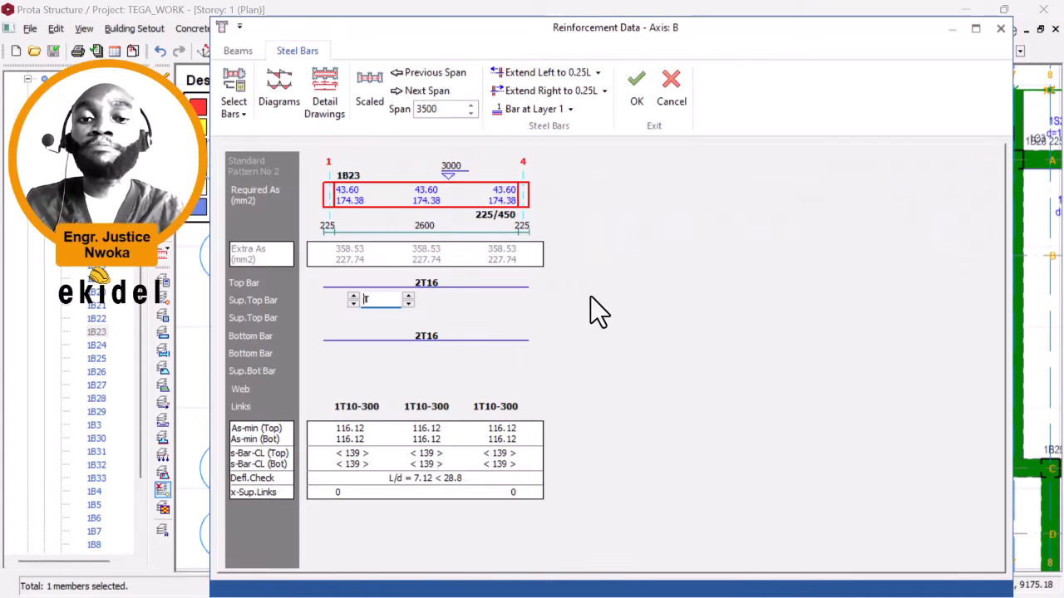
pyautogui.click(636, 83)
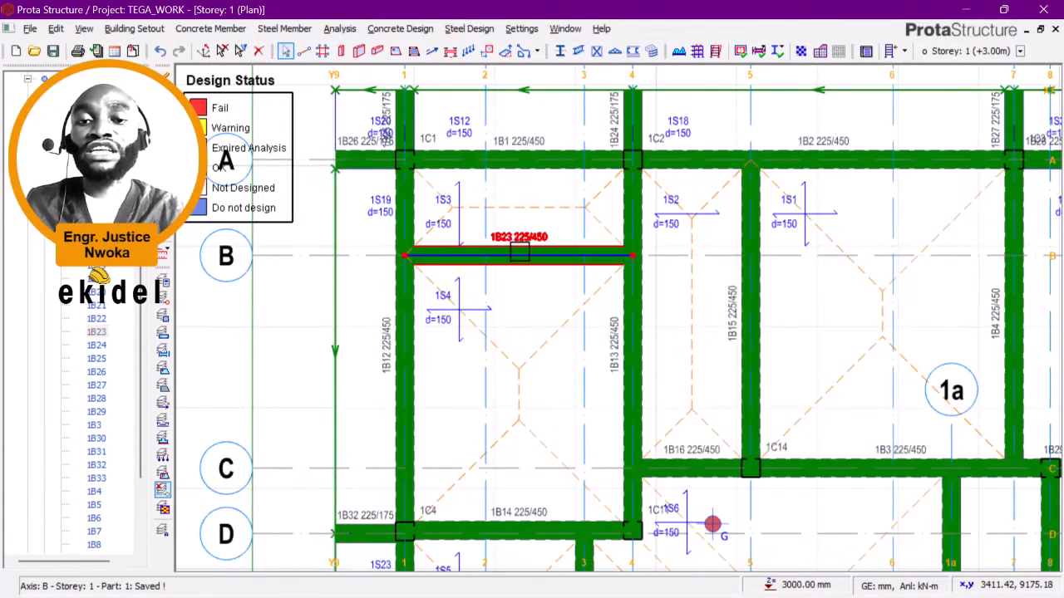
# Step: Show the building in the 3D view and examine the cantilever slab and beams around axes 7 and 8
pyautogui.scroll(-3, 531, 247)
pyautogui.moveTo(659, 259); pyautogui.dragTo(633, 191, button='middle')
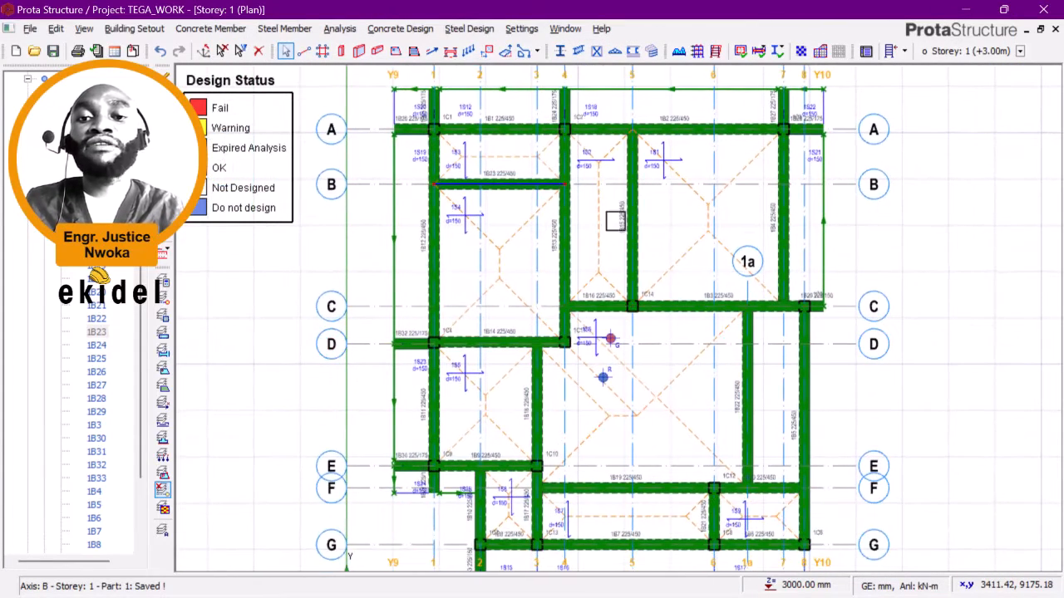
pyautogui.scroll(2, 108, 216)
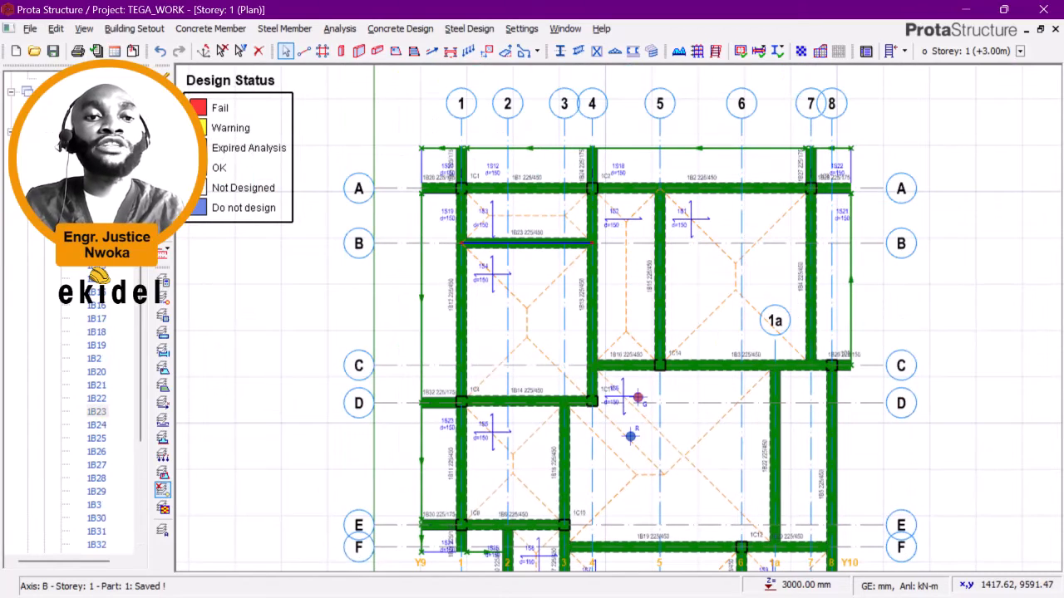
pyautogui.press('F3')
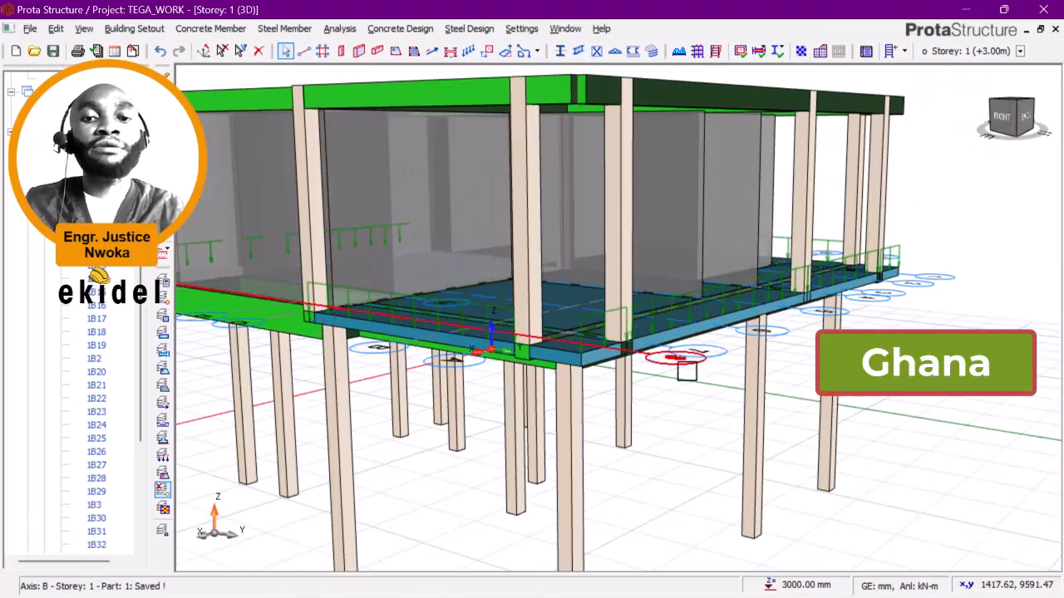
pyautogui.moveTo(687, 371); pyautogui.dragTo(665, 324, button='middle')
pyautogui.scroll(3, 541, 231)
pyautogui.moveTo(531, 226); pyautogui.dragTo(494, 227, button='middle')
pyautogui.scroll(3, 349, 293)
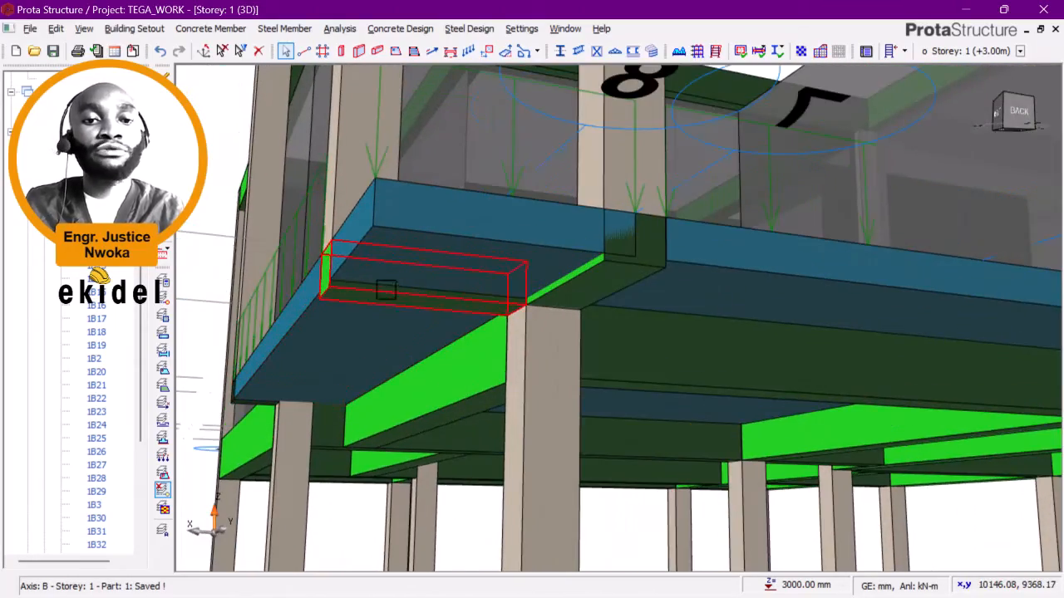
pyautogui.scroll(-3, 386, 289)
pyautogui.scroll(2, 176, 247)
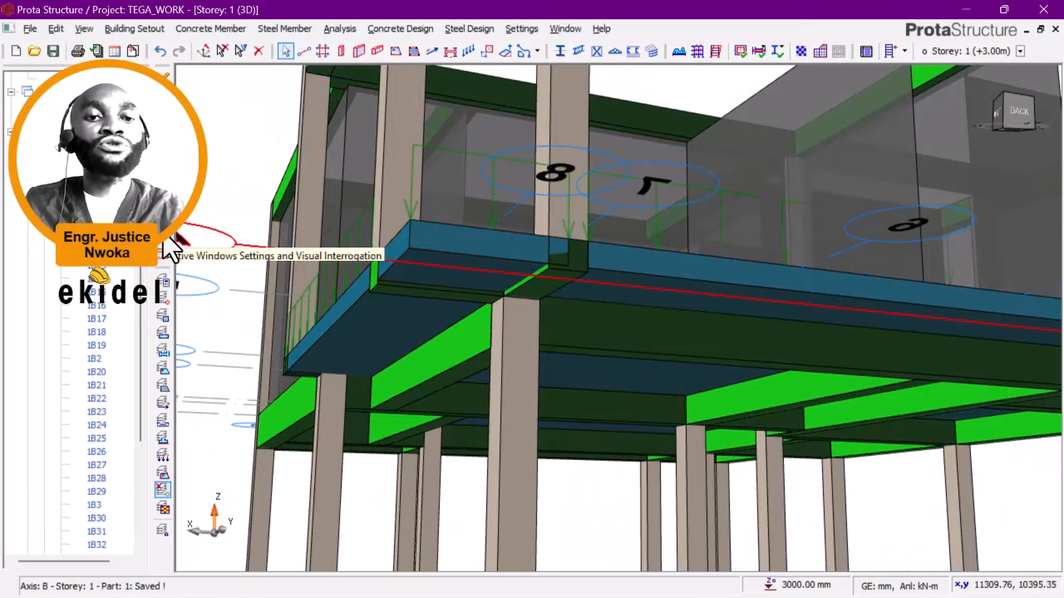
# Step: Recolour the 3D model by Design Status using Visual Interrogation
pyautogui.click(166, 248)
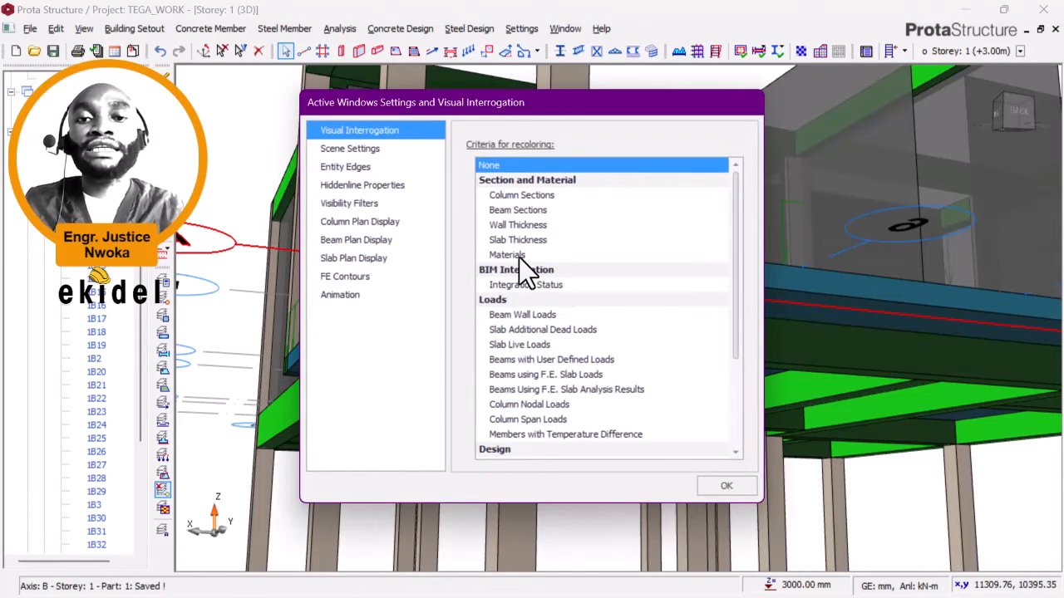
pyautogui.scroll(-3, 523, 332)
pyautogui.click(519, 330)
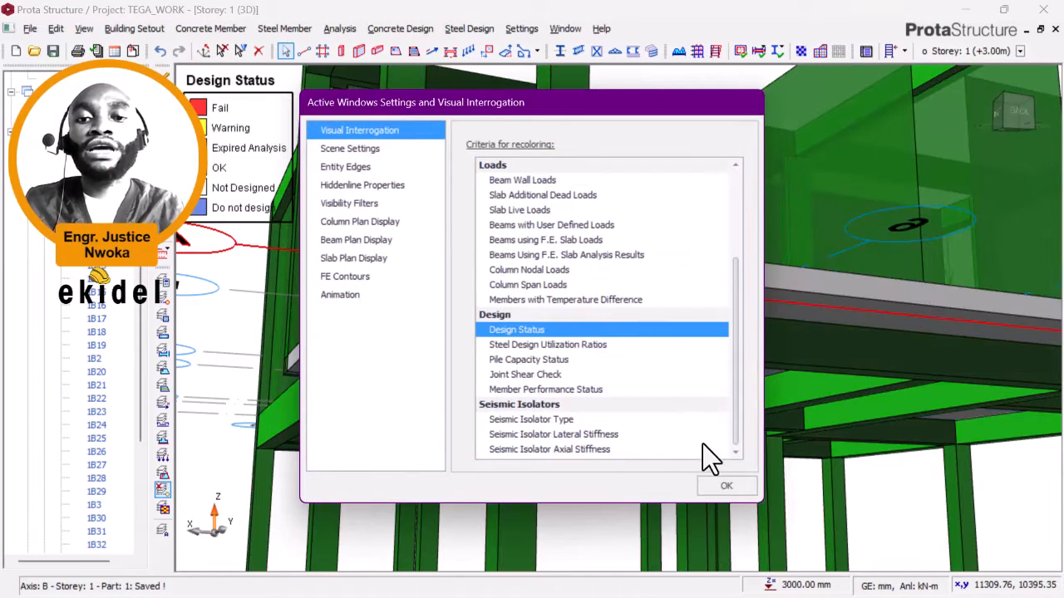
pyautogui.click(722, 485)
# Step: Inspect the design status of the beams, columns and slabs from all sides of the 3D model
pyautogui.scroll(-6, 566, 344)
pyautogui.moveTo(497, 363); pyautogui.dragTo(515, 413, button='middle')
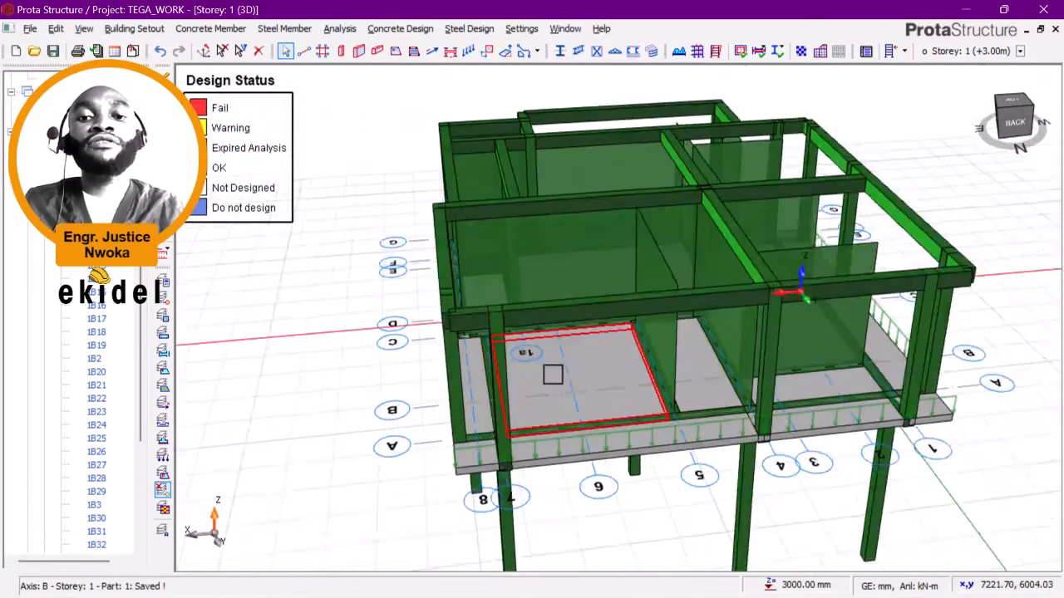
pyautogui.moveTo(553, 374); pyautogui.dragTo(422, 370, button='middle')
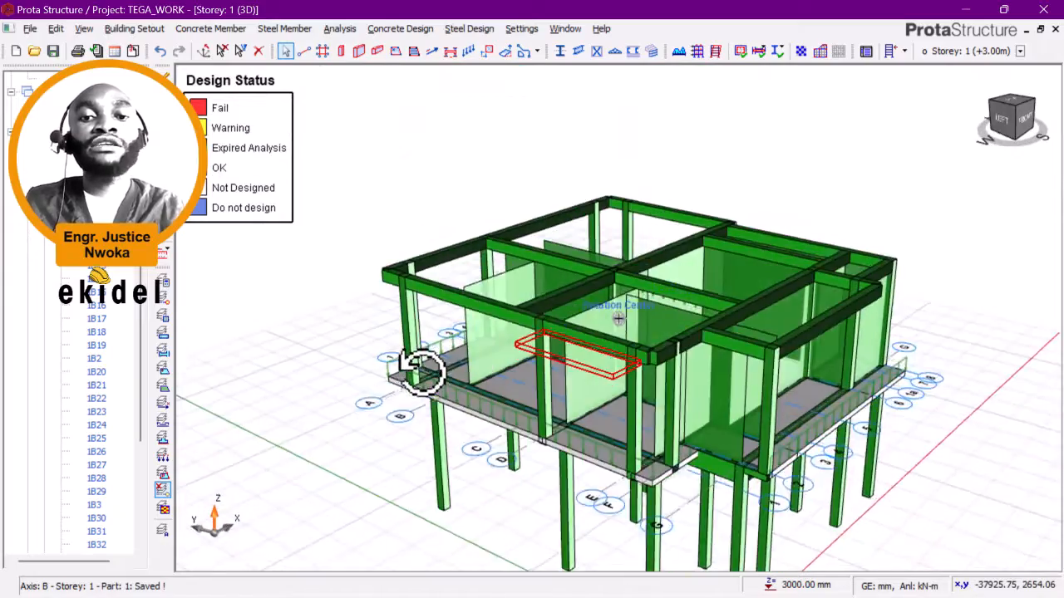
pyautogui.scroll(5, 568, 409)
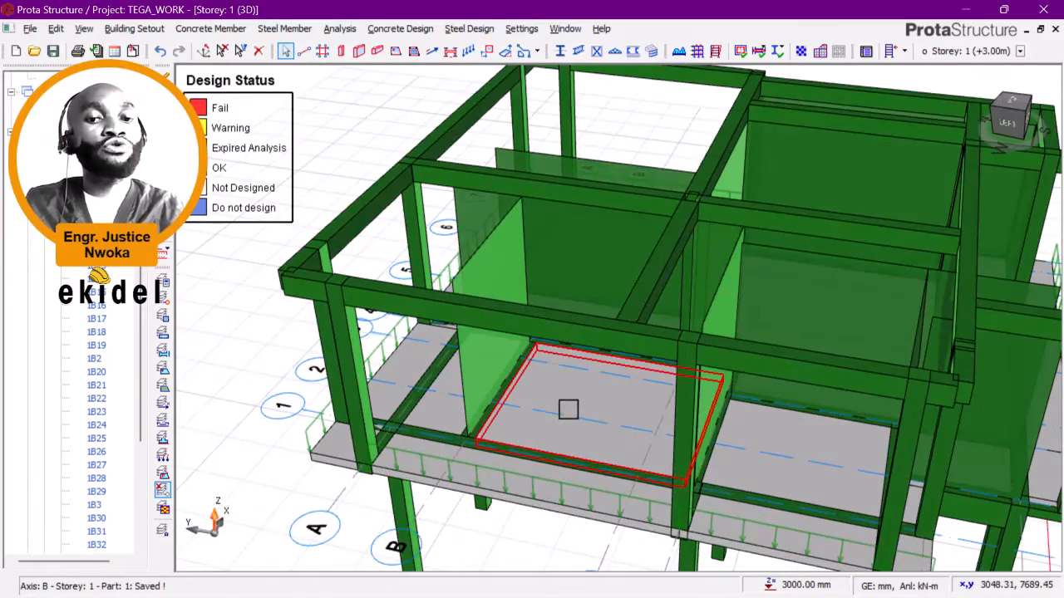
pyautogui.scroll(2, 575, 403)
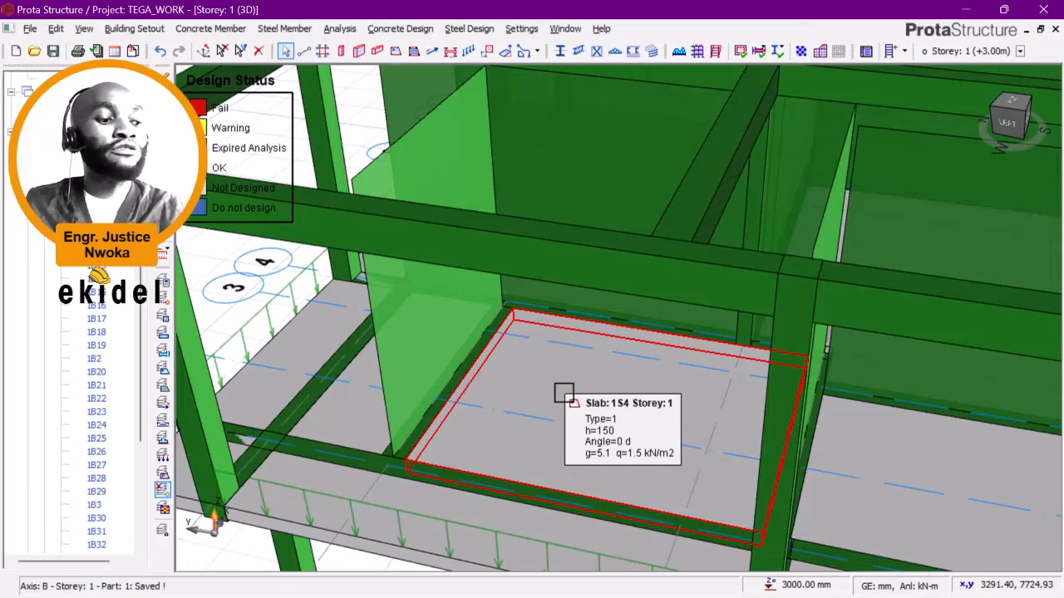
pyautogui.scroll(-3, 564, 392)
pyautogui.scroll(-2, 562, 366)
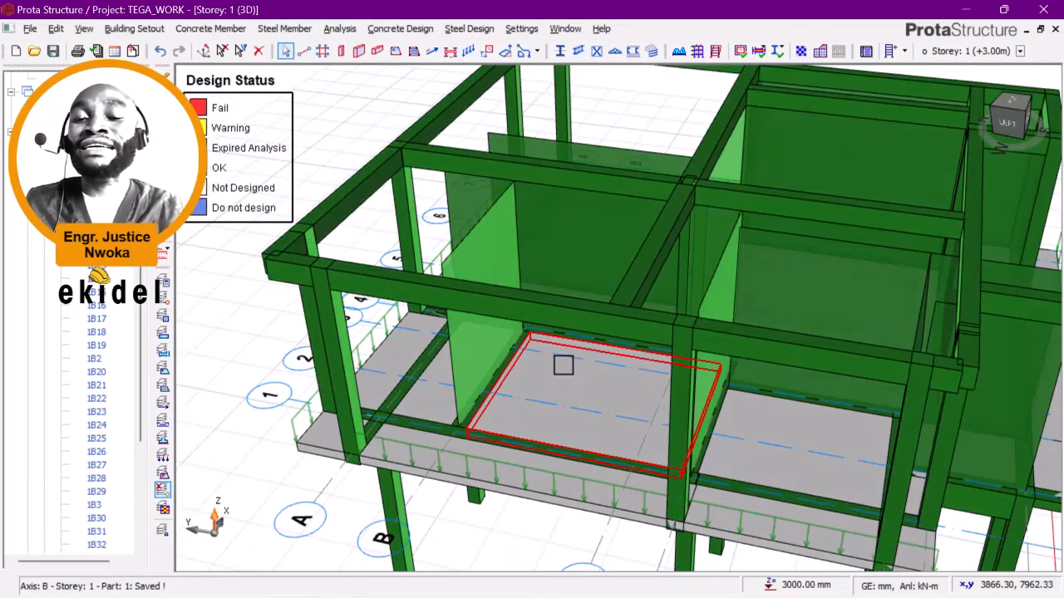
pyautogui.moveTo(562, 363); pyautogui.dragTo(629, 310, button='middle')
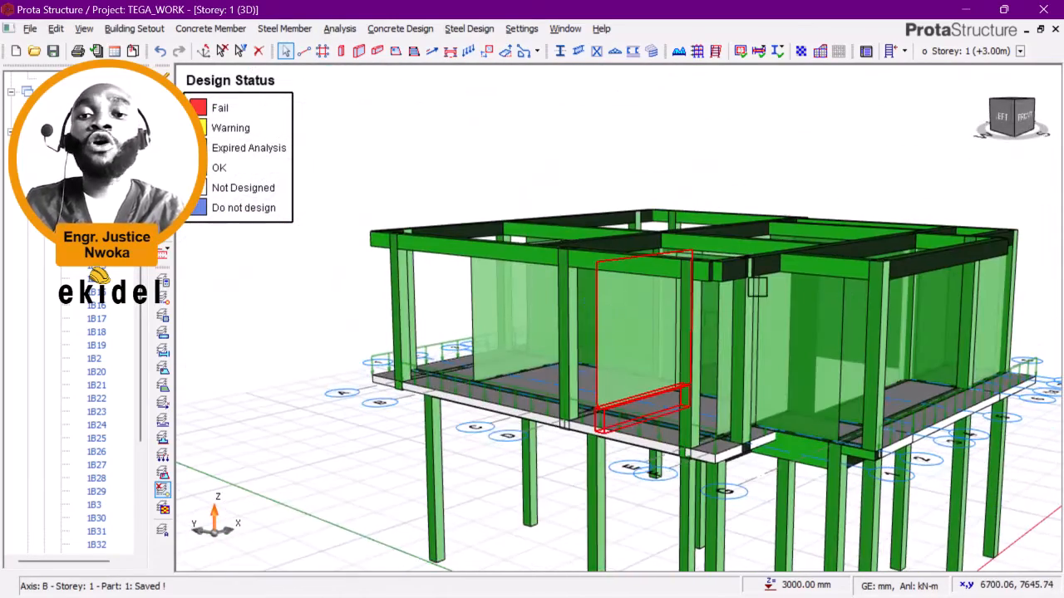
pyautogui.moveTo(695, 309); pyautogui.dragTo(646, 257, button='middle')
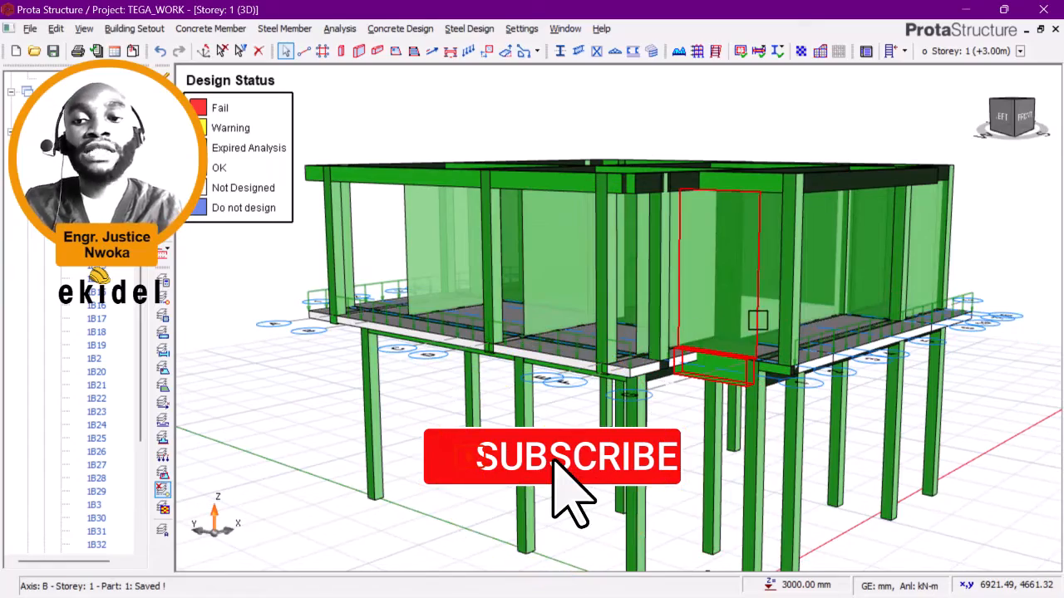
pyautogui.moveTo(684, 330)
pyautogui.mouseDown(button='middle')
pyautogui.moveTo(700, 314)
pyautogui.moveTo(669, 307)
pyautogui.moveTo(728, 312)
pyautogui.moveTo(682, 287)
pyautogui.mouseUp(button='middle')
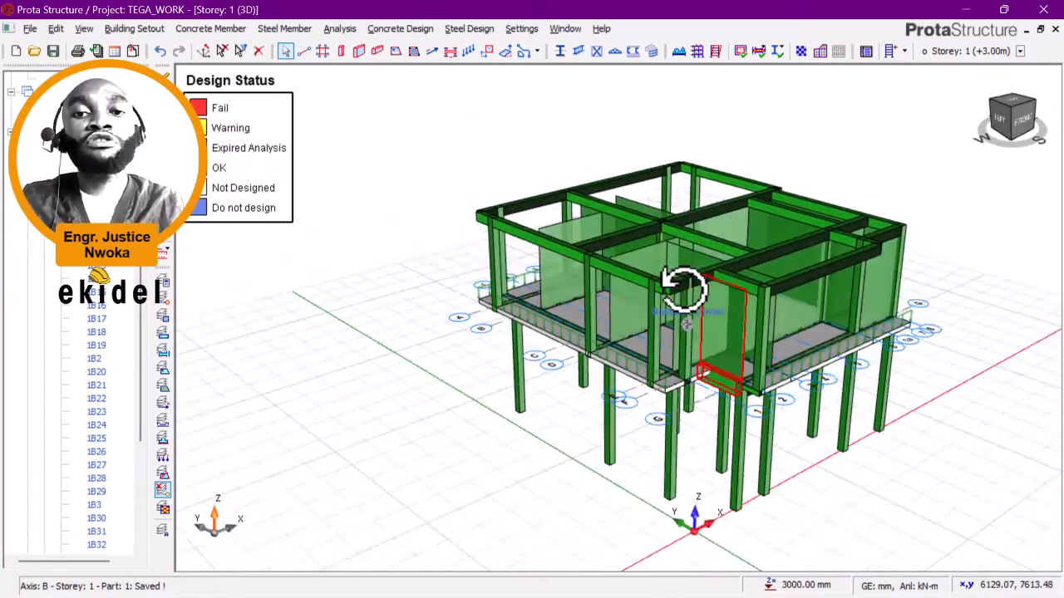
pyautogui.scroll(5, 739, 287)
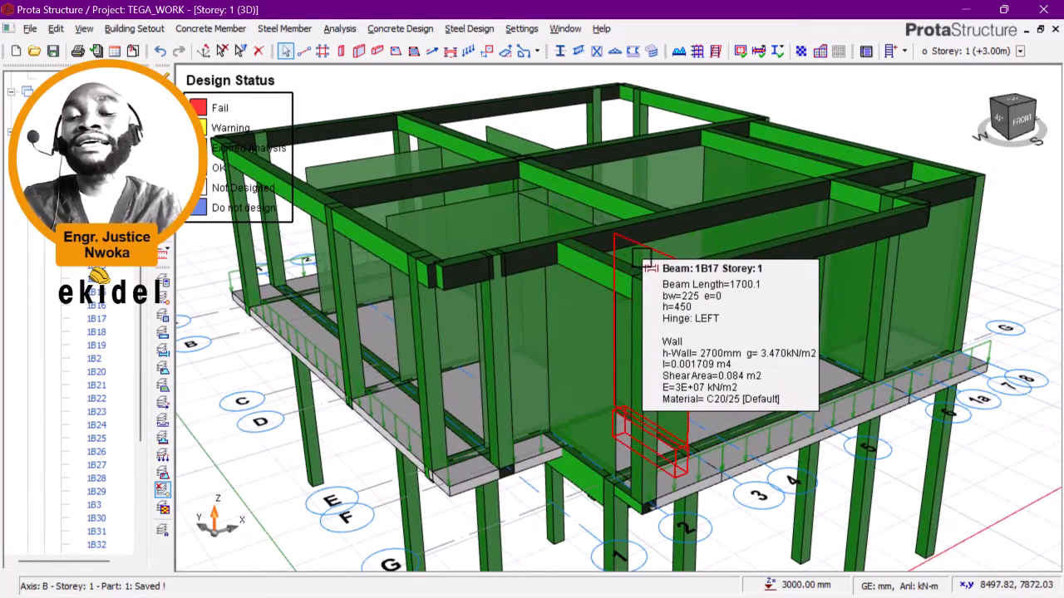
pyautogui.scroll(-3, 648, 266)
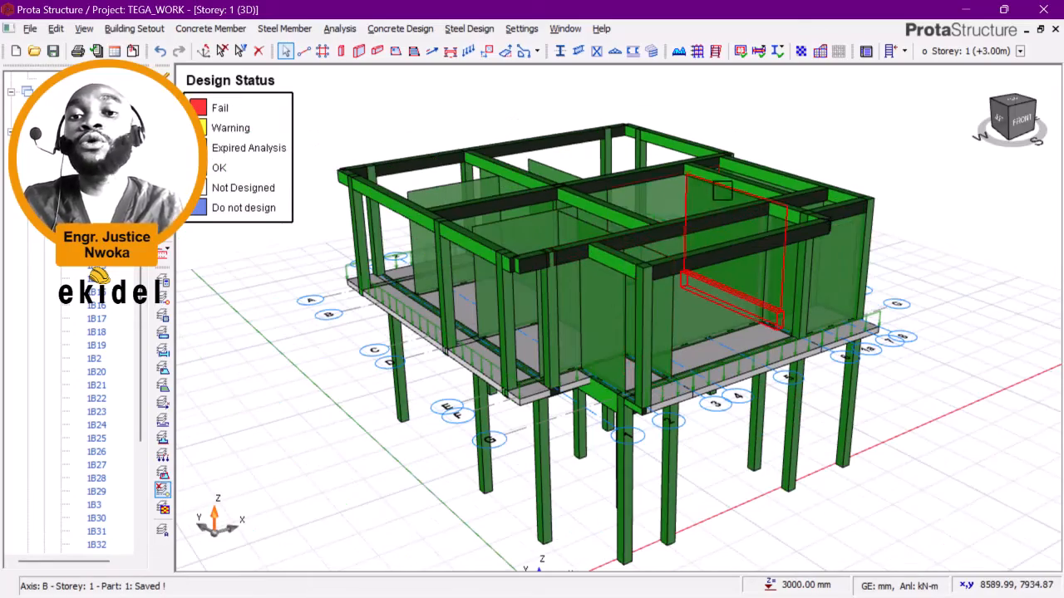
pyautogui.moveTo(716, 184); pyautogui.dragTo(558, 170, button='middle')
pyautogui.moveTo(529, 166)
pyautogui.mouseDown(button='middle')
pyautogui.moveTo(487, 178)
pyautogui.moveTo(475, 124)
pyautogui.mouseUp(button='middle')
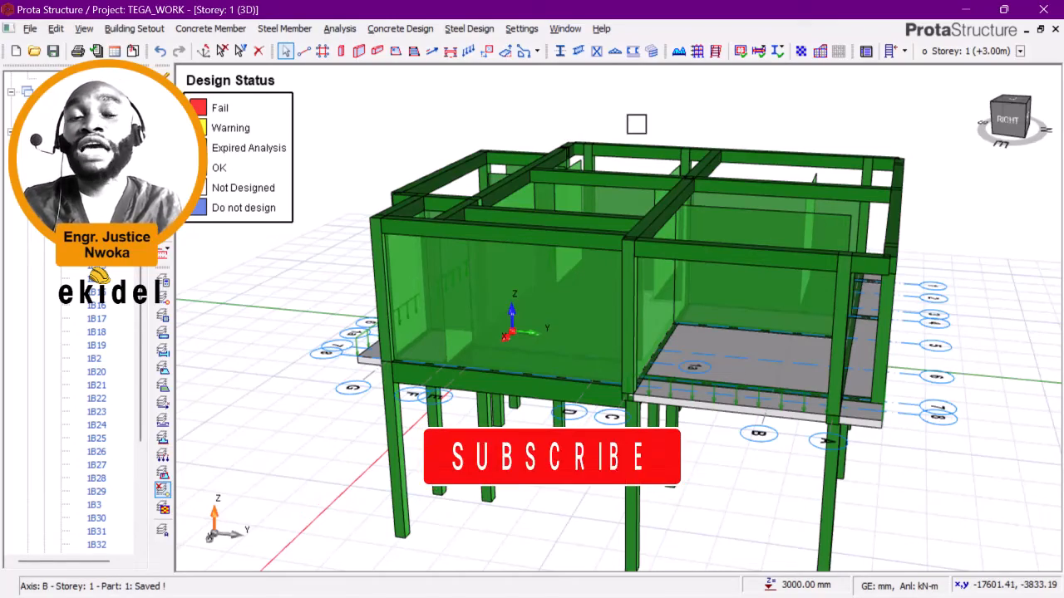
# Step: Examine the design status colours of the roof beams, floor beams and columns from the right and front sides of the 3D model
pyautogui.moveTo(636, 123)
pyautogui.mouseDown(button='middle')
pyautogui.moveTo(579, 137)
pyautogui.moveTo(577, 124)
pyautogui.moveTo(607, 125)
pyautogui.mouseUp(button='middle')
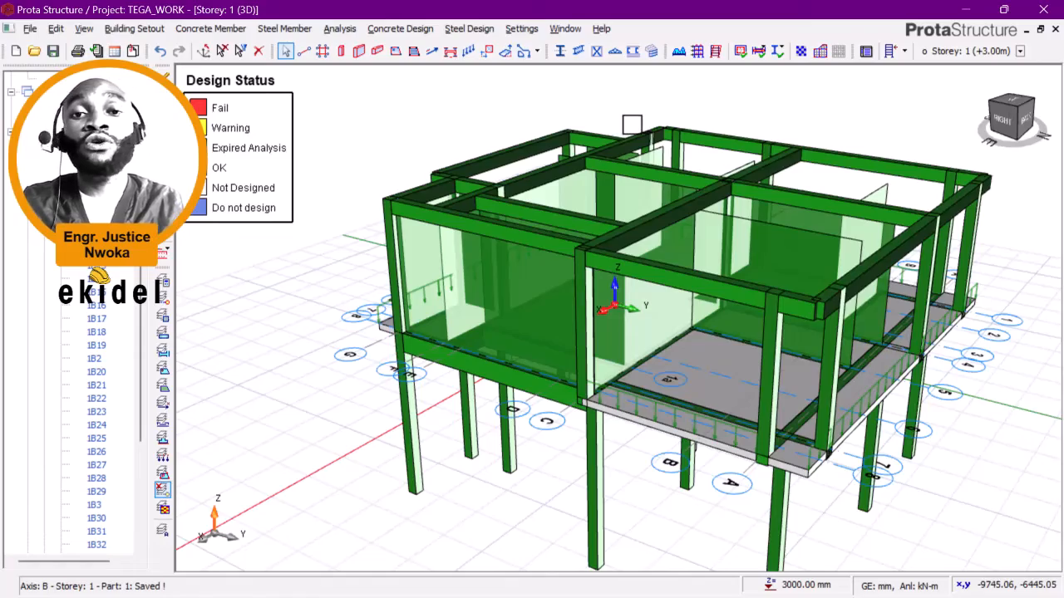
pyautogui.moveTo(632, 124); pyautogui.dragTo(713, 127, button='middle')
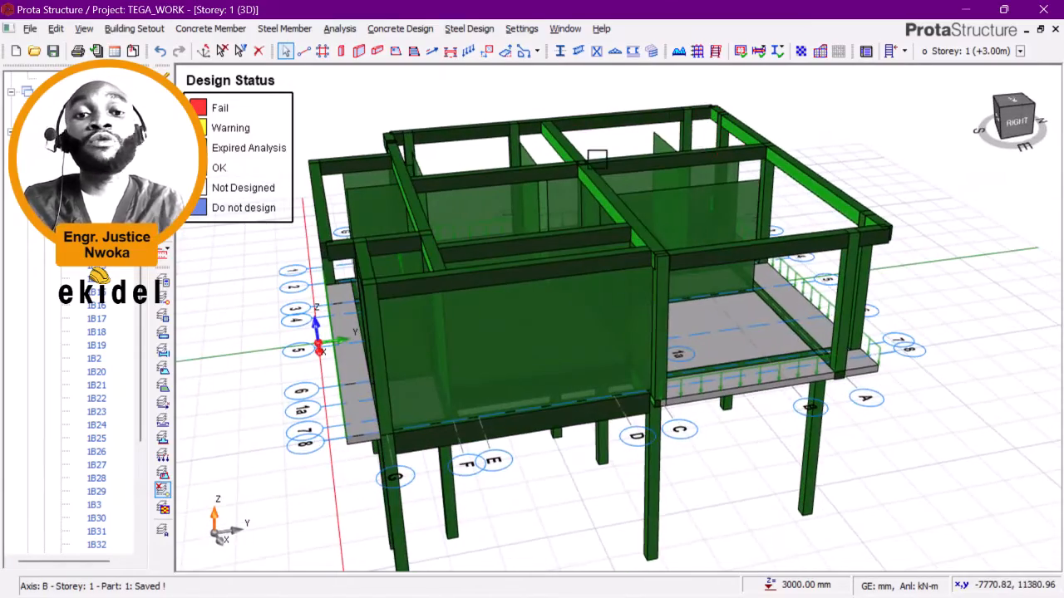
pyautogui.scroll(5, 597, 158)
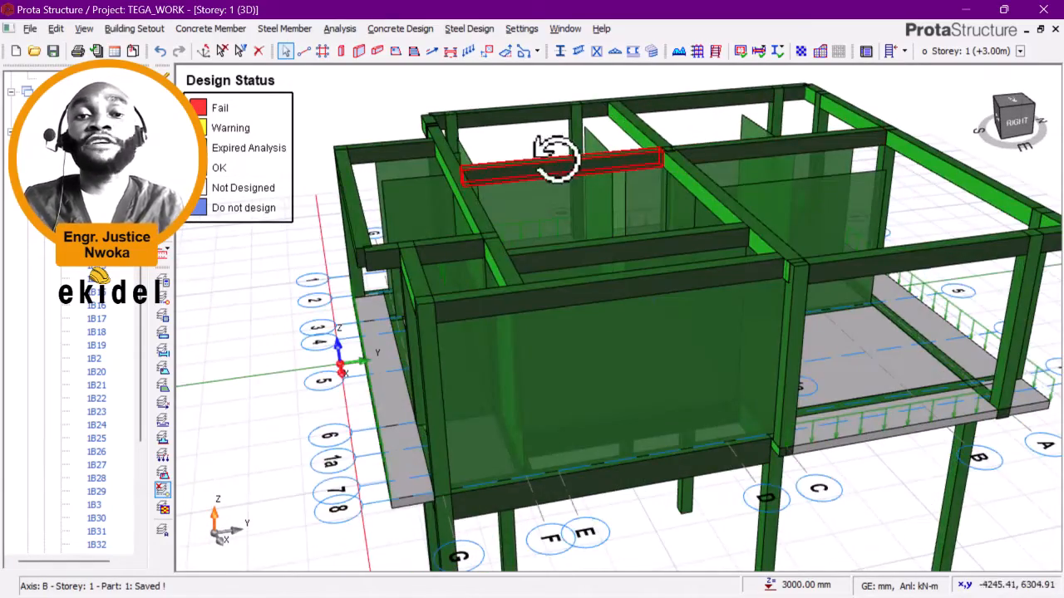
pyautogui.moveTo(555, 158); pyautogui.dragTo(621, 310, button='middle')
pyautogui.scroll(2, 599, 157)
pyautogui.scroll(-4, 602, 153)
pyautogui.moveTo(714, 233); pyautogui.dragTo(627, 294, button='middle')
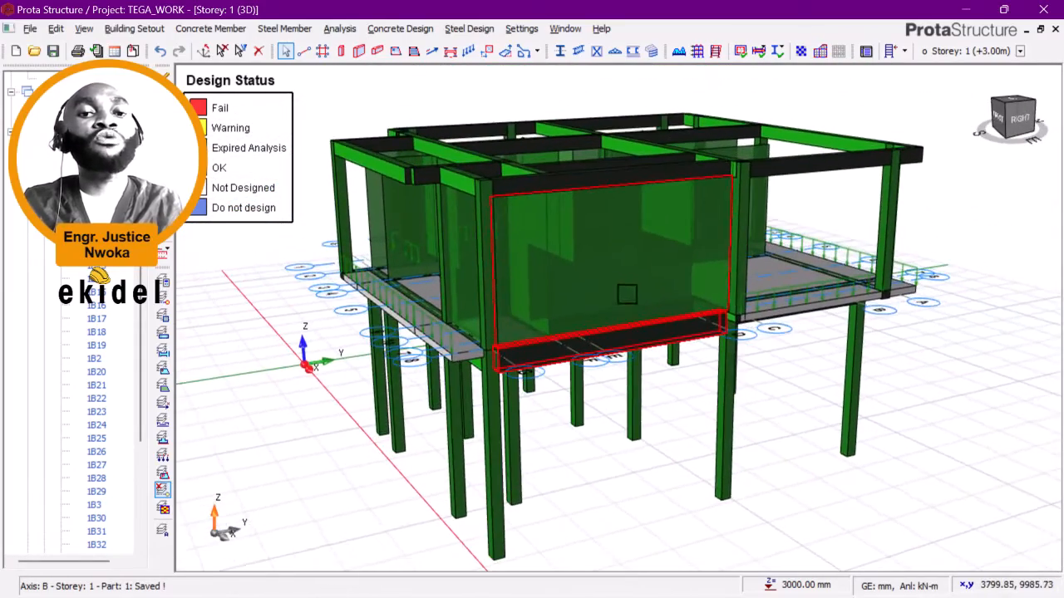
pyautogui.moveTo(605, 258); pyautogui.dragTo(563, 286, button='middle')
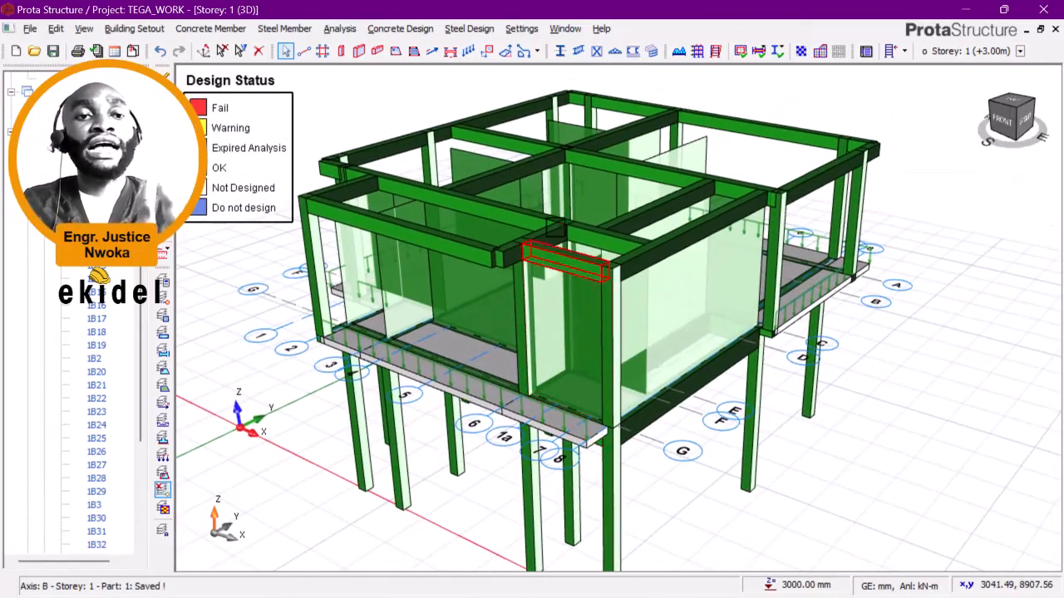
pyautogui.moveTo(557, 243); pyautogui.dragTo(496, 232, button='middle')
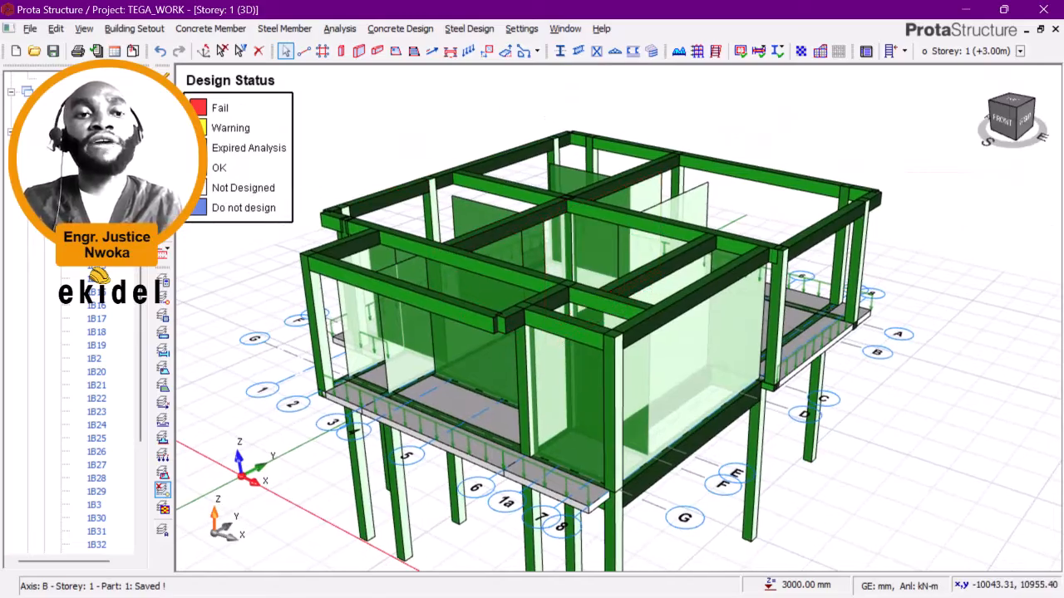